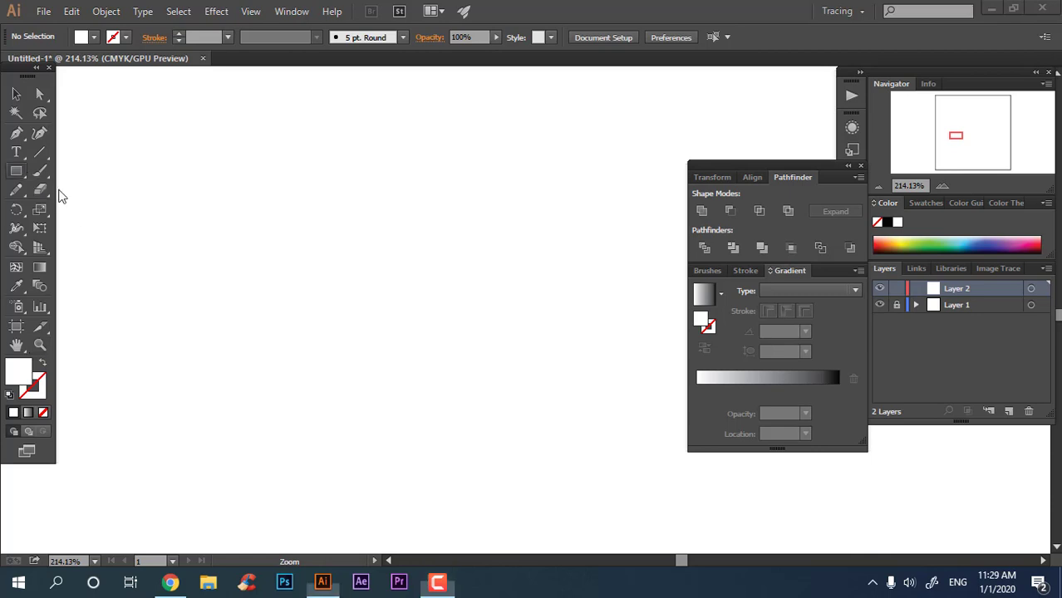
Draw a rectangle for the van roof and fill it beige #EAD3B9
drag(204, 193, 552, 402)
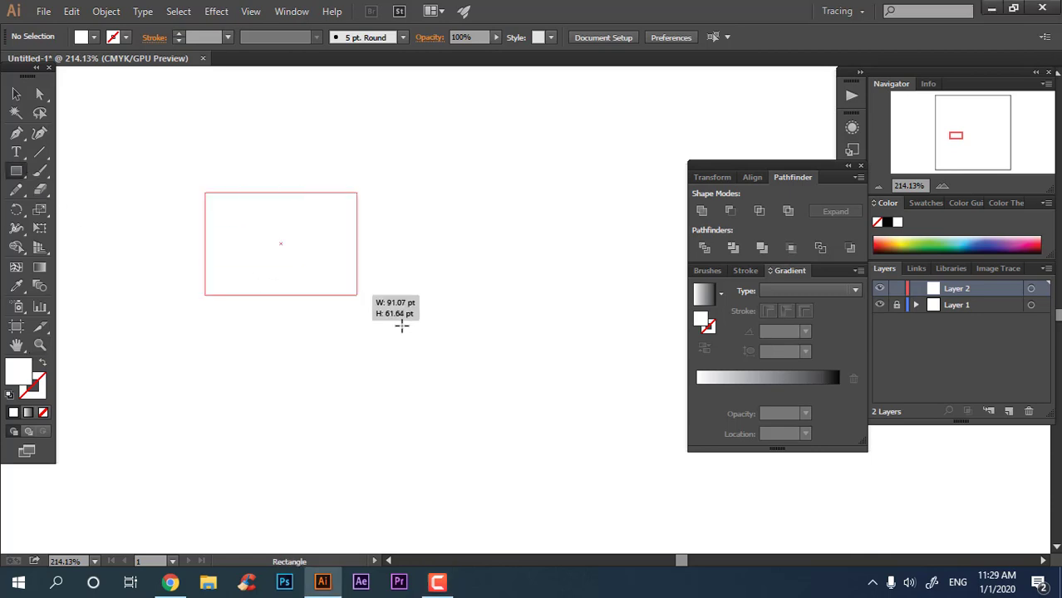
double_click(11, 378)
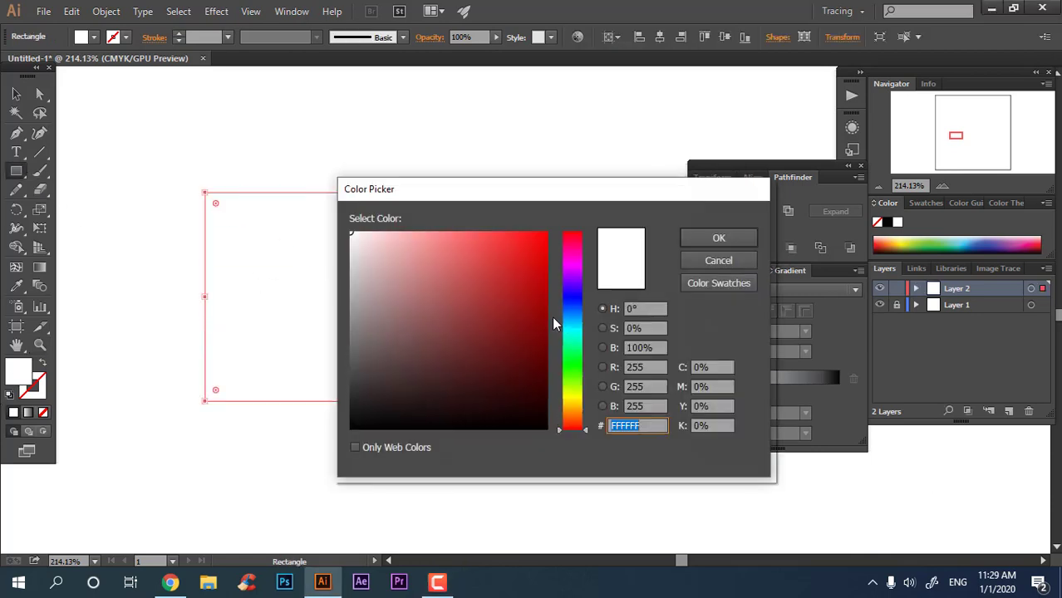
drag(579, 425, 574, 413)
click(391, 246)
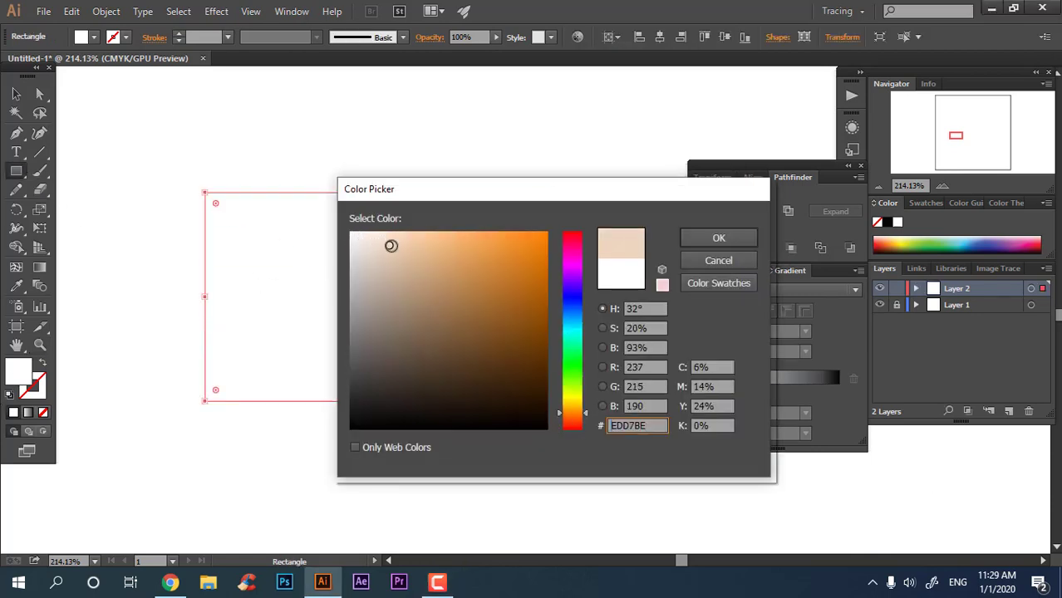
click(719, 240)
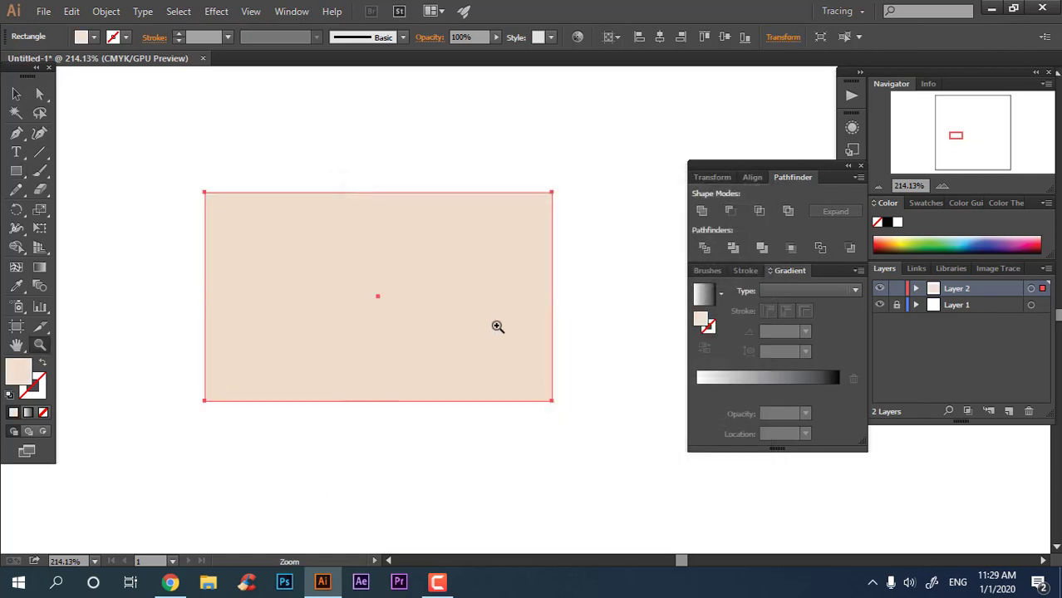
scroll(497, 325, up, 1)
Widen the rectangle evenly about its centre and shorten it from the top
key(v)
drag(564, 292, 592, 292)
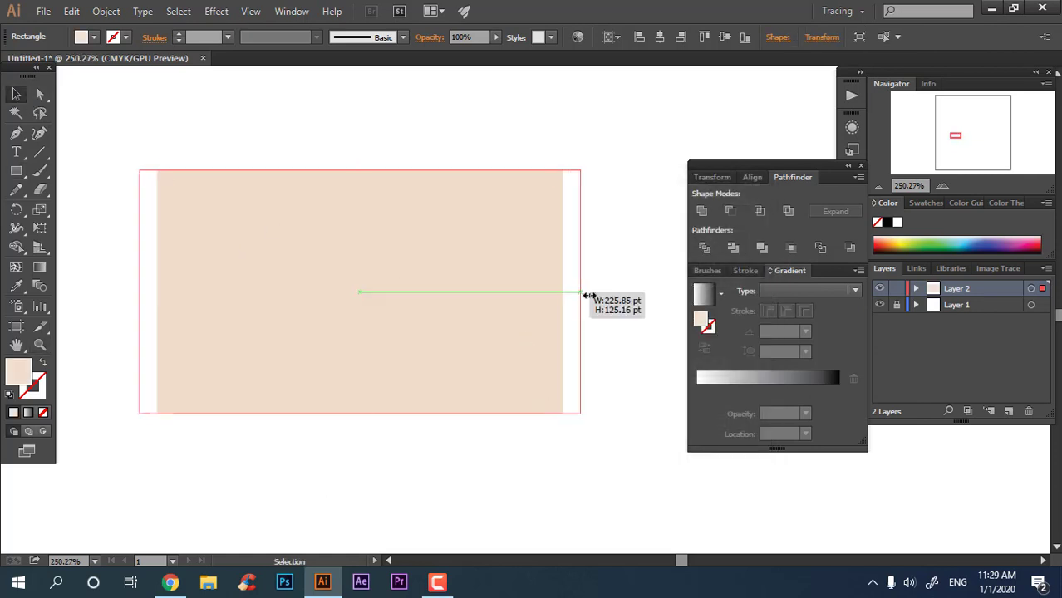
drag(386, 244, 401, 261)
scroll(401, 261, up, 1)
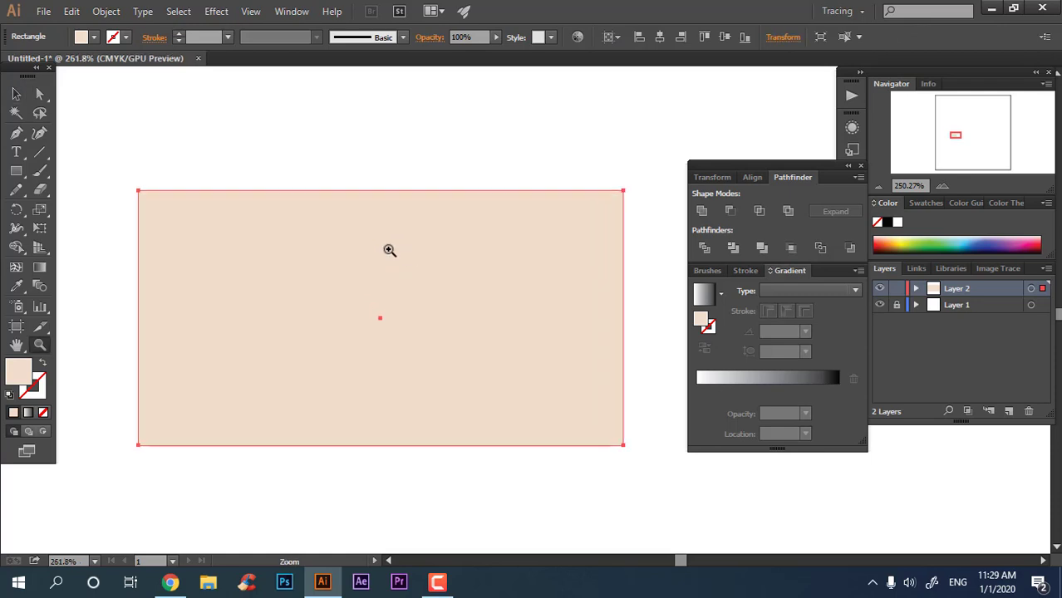
drag(383, 192, 384, 241)
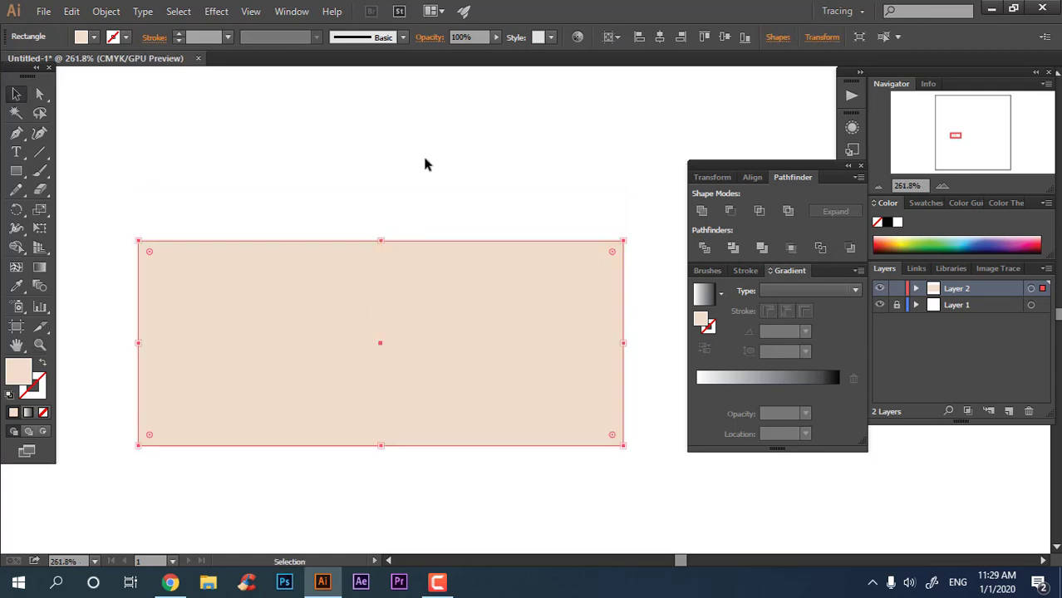
click(425, 164)
Bow the roof's top edge upward and round its top corners
click(391, 210)
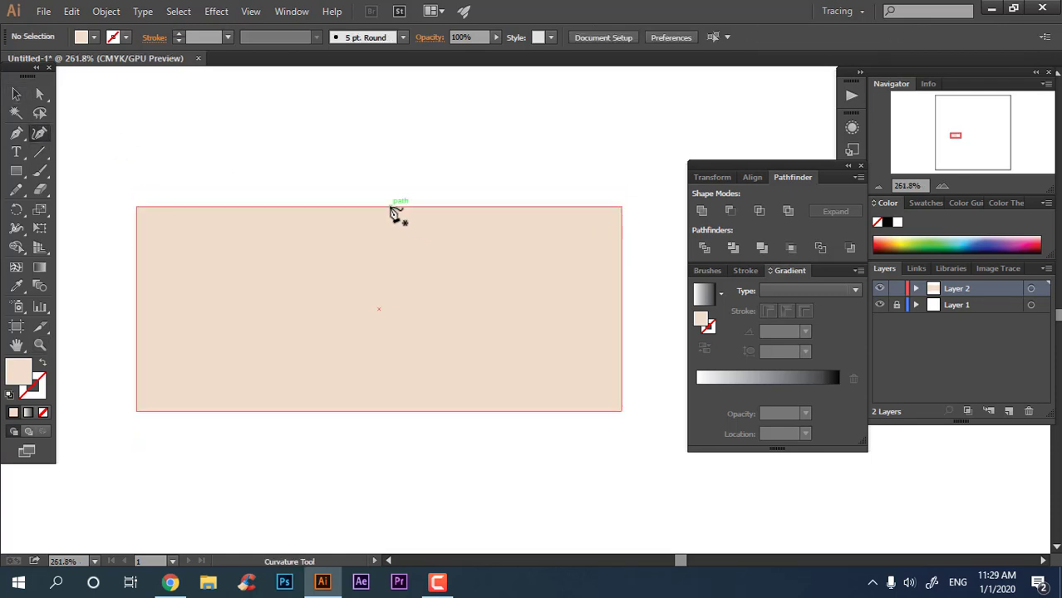
drag(385, 208, 382, 191)
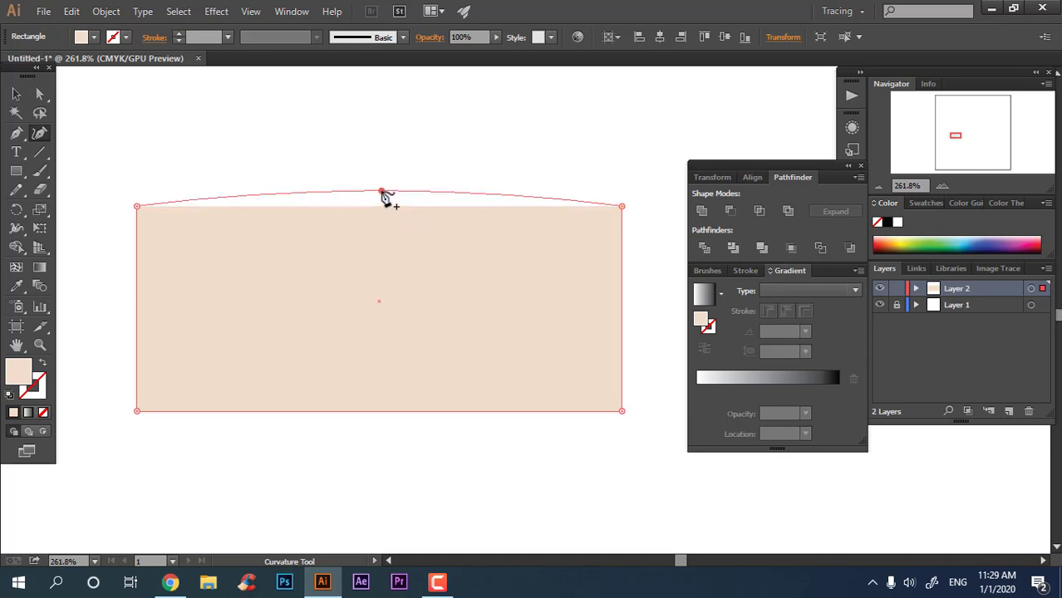
key(a)
mouse_move(133, 179)
mouse_down()
mouse_move(655, 223)
mouse_move(601, 316)
mouse_move(586, 383)
mouse_up()
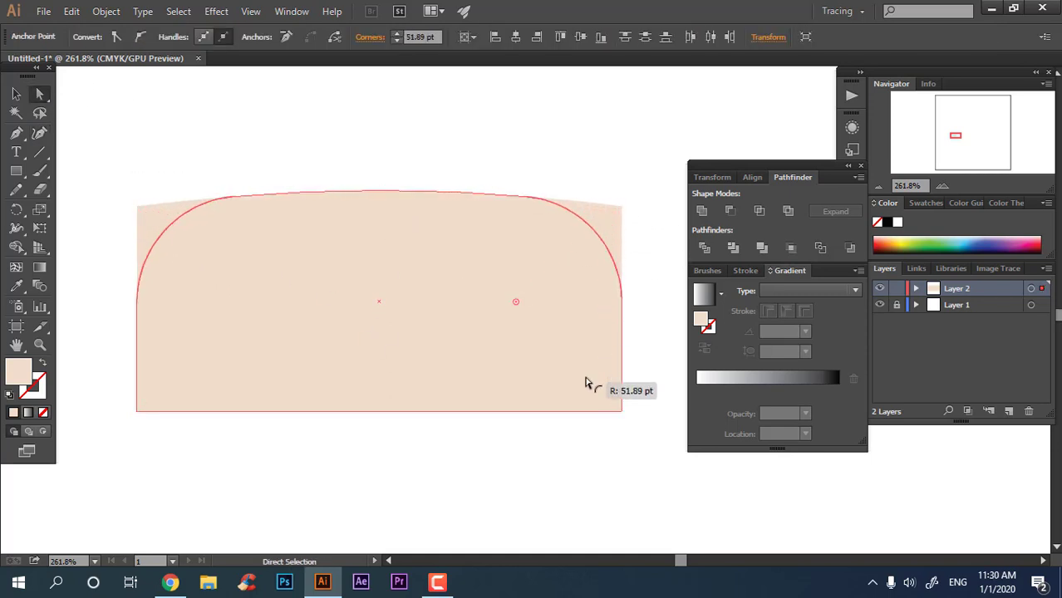
click(363, 209)
drag(384, 190, 489, 209)
click(662, 220)
click(565, 268)
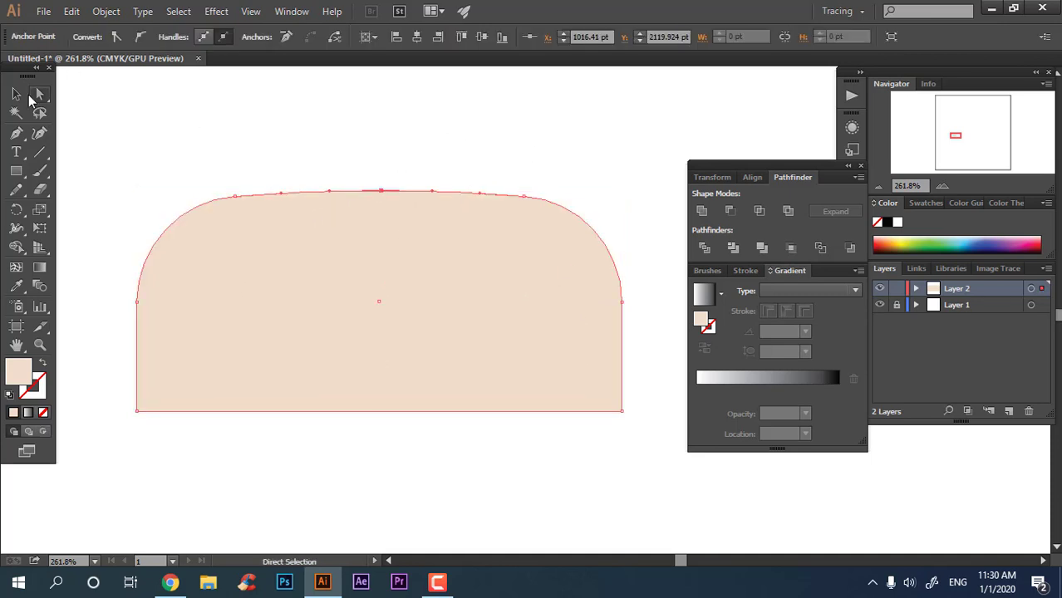
Raise the roof's bottom edge to flatten it, then draw a 237.84 × 55.56 pt rectangle below
click(25, 95)
click(389, 126)
scroll(387, 129, down, 1)
click(18, 174)
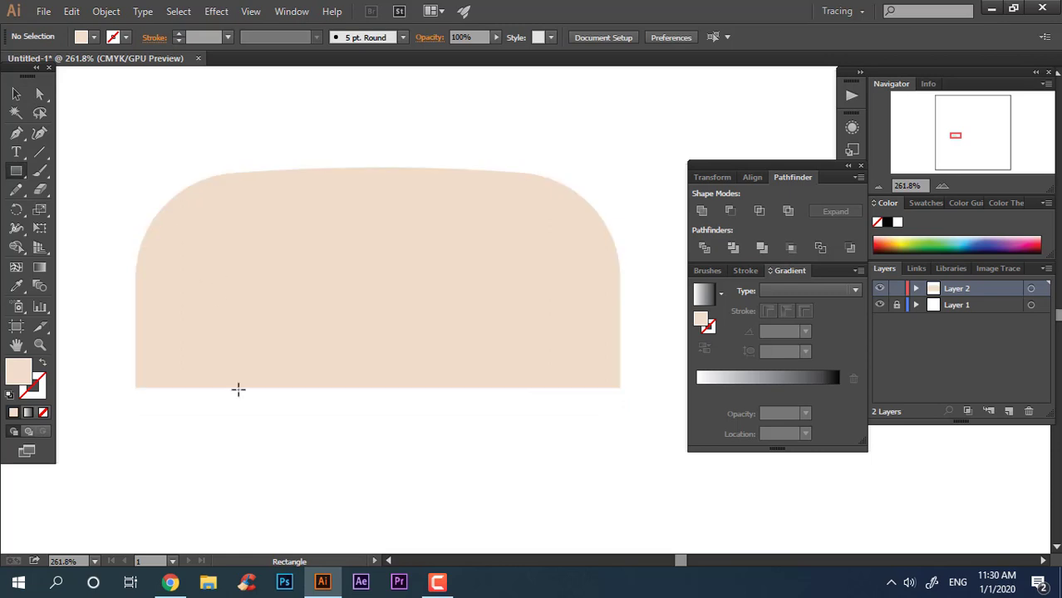
key(v)
key(a)
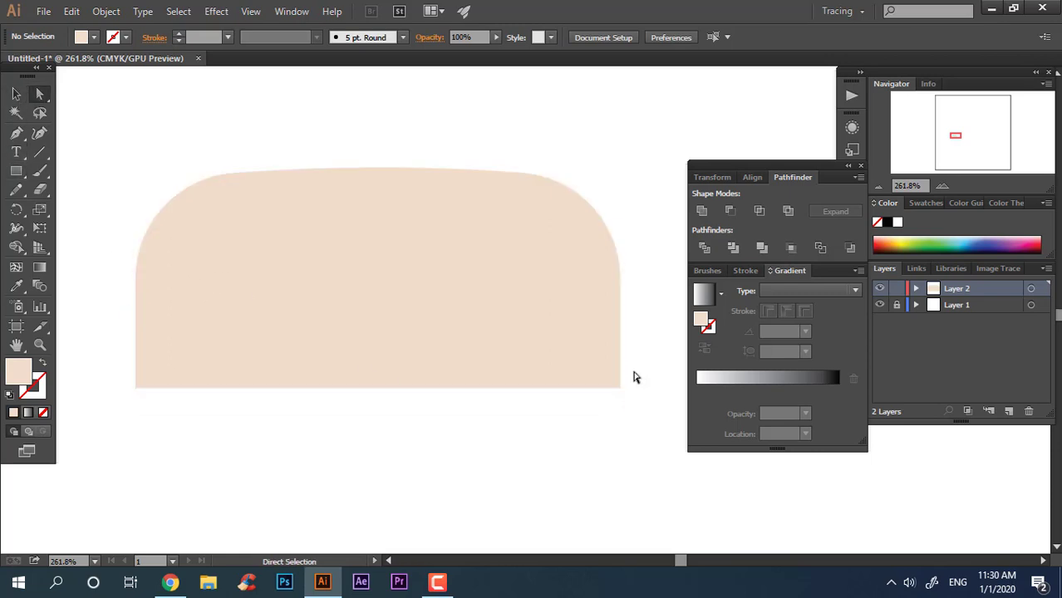
drag(638, 410, 128, 345)
drag(378, 387, 378, 338)
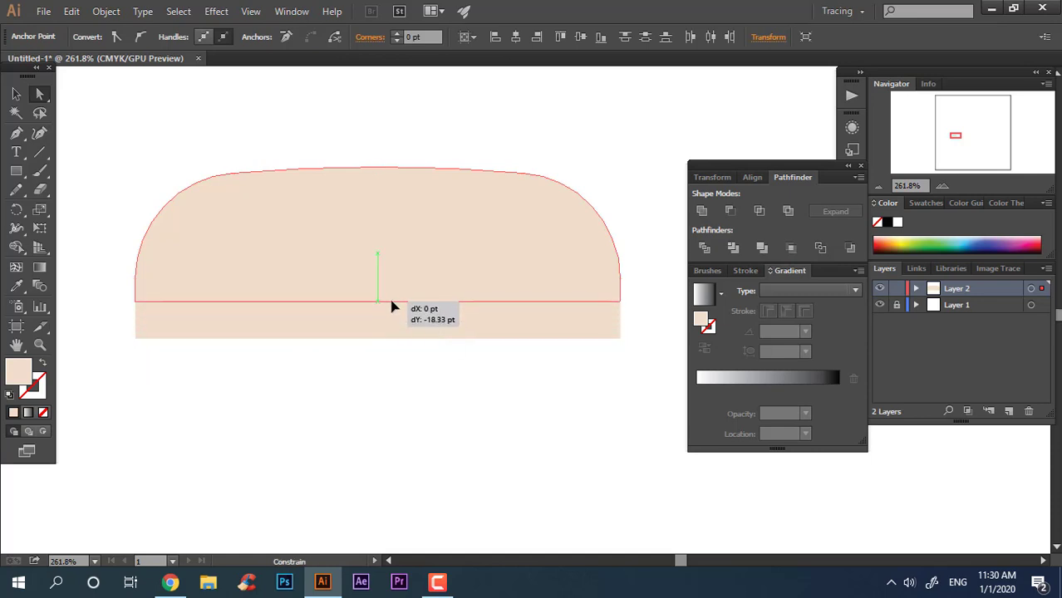
drag(396, 337, 396, 301)
click(15, 171)
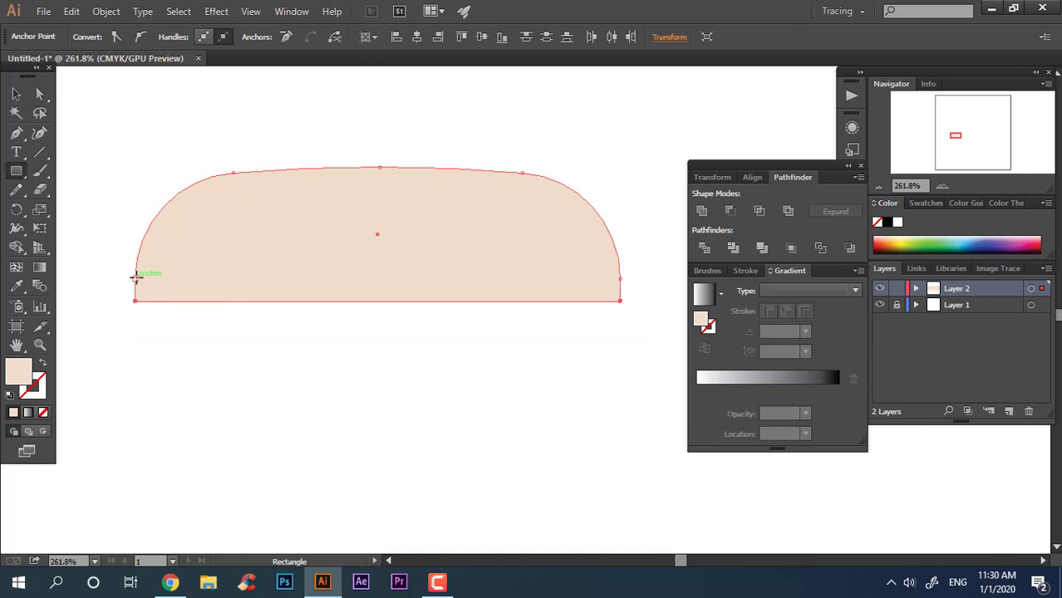
mouse_move(135, 277)
mouse_down()
mouse_move(625, 382)
mouse_move(621, 397)
mouse_up()
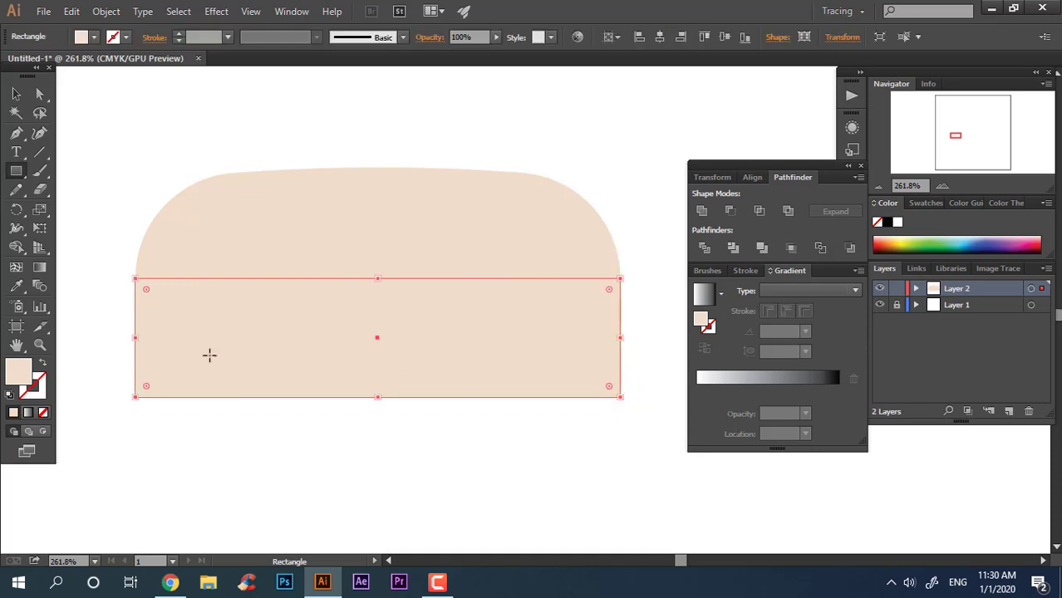
Fill the lower rectangle bright blue #4AB0DD
double_click(30, 378)
click(572, 320)
click(483, 258)
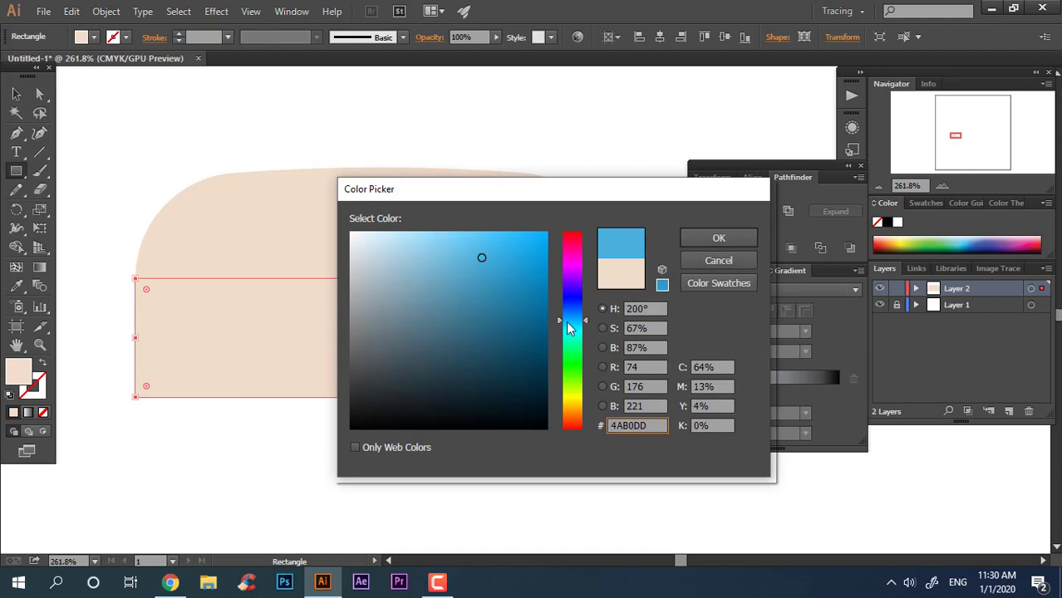
mouse_move(567, 322)
mouse_down()
mouse_move(571, 335)
mouse_move(569, 323)
mouse_up()
click(720, 238)
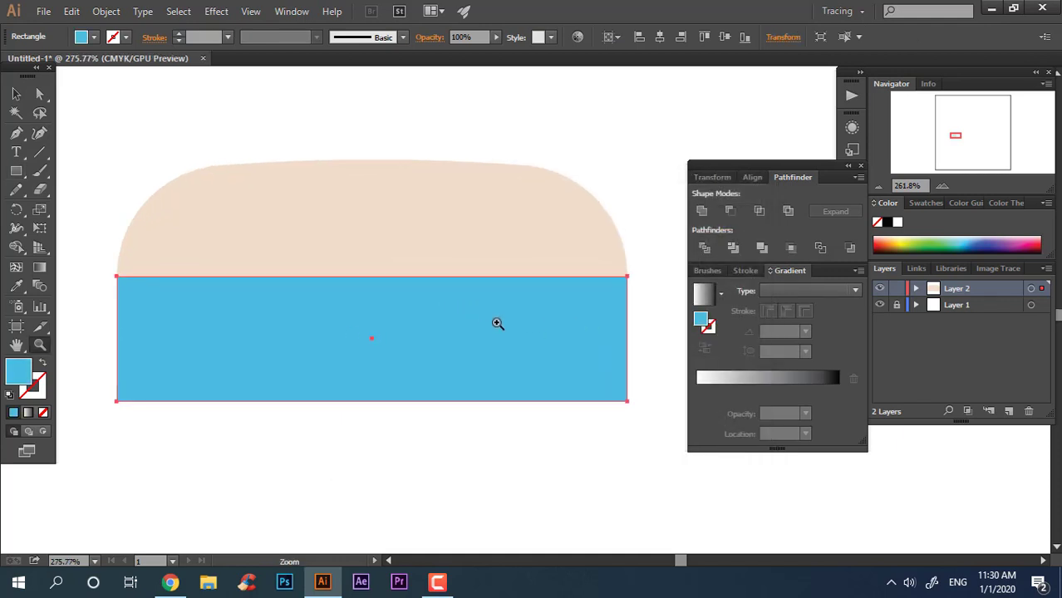
Round the blue rectangle's top corners and align it with the beige roof
click(114, 290)
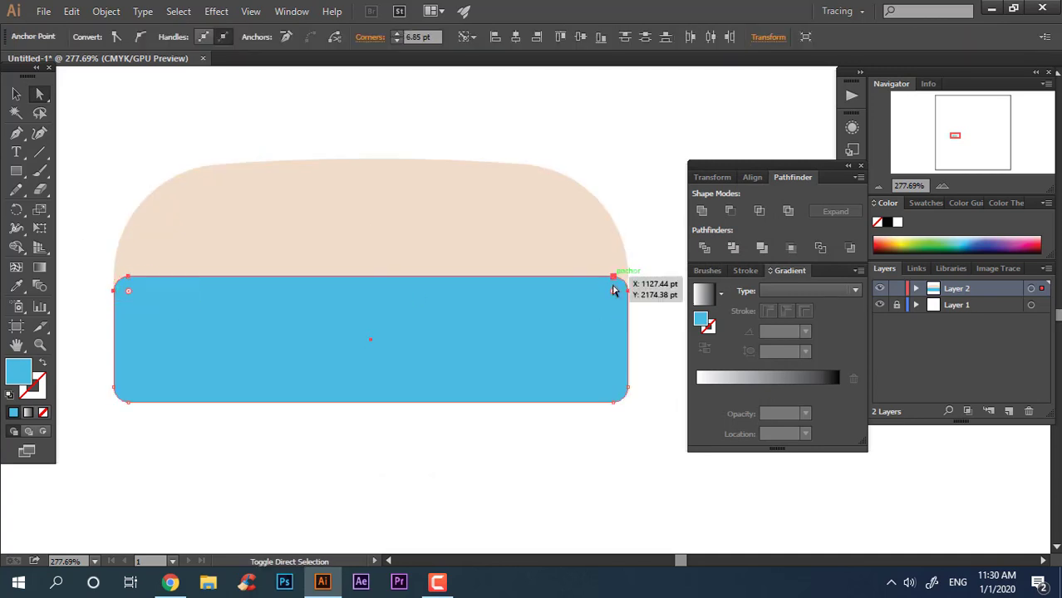
mouse_move(613, 290)
mouse_down()
mouse_move(595, 324)
mouse_move(595, 302)
mouse_up()
click(20, 94)
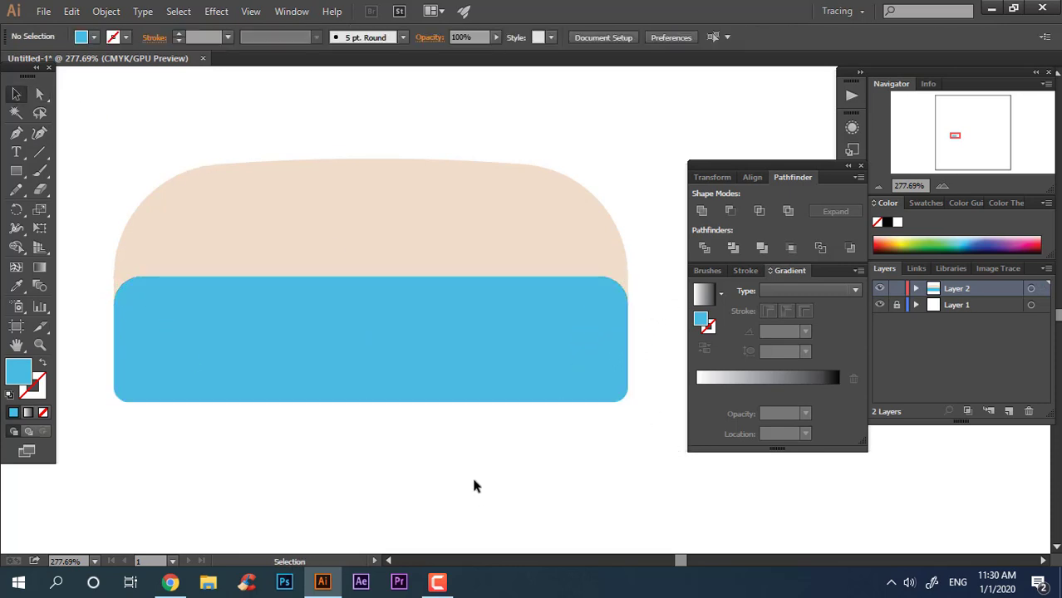
drag(475, 483, 680, 88)
key(ctrl+x)
key(ctrl+f)
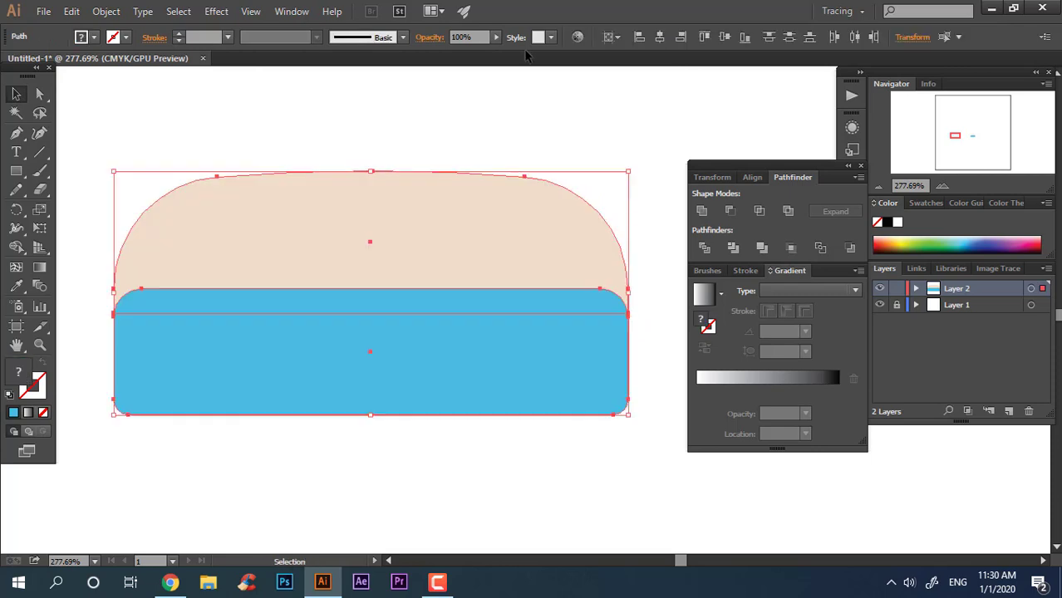
click(611, 37)
click(632, 52)
click(651, 68)
Zoom in on the van and select the blue body's bottom anchors
key(z)
mouse_move(571, 303)
mouse_down()
mouse_move(510, 280)
mouse_move(463, 292)
mouse_up()
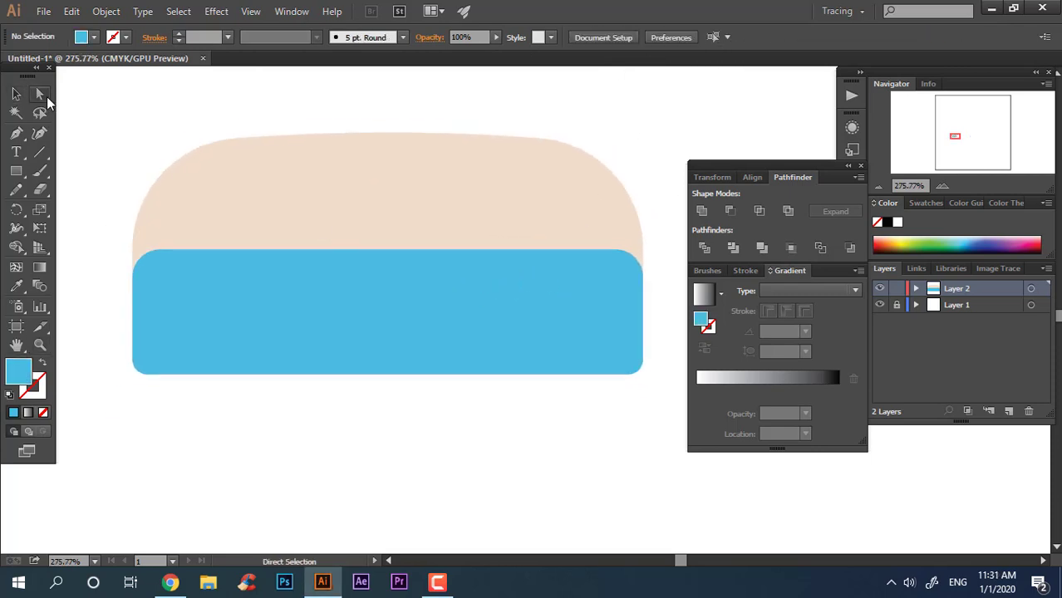
drag(647, 398, 119, 332)
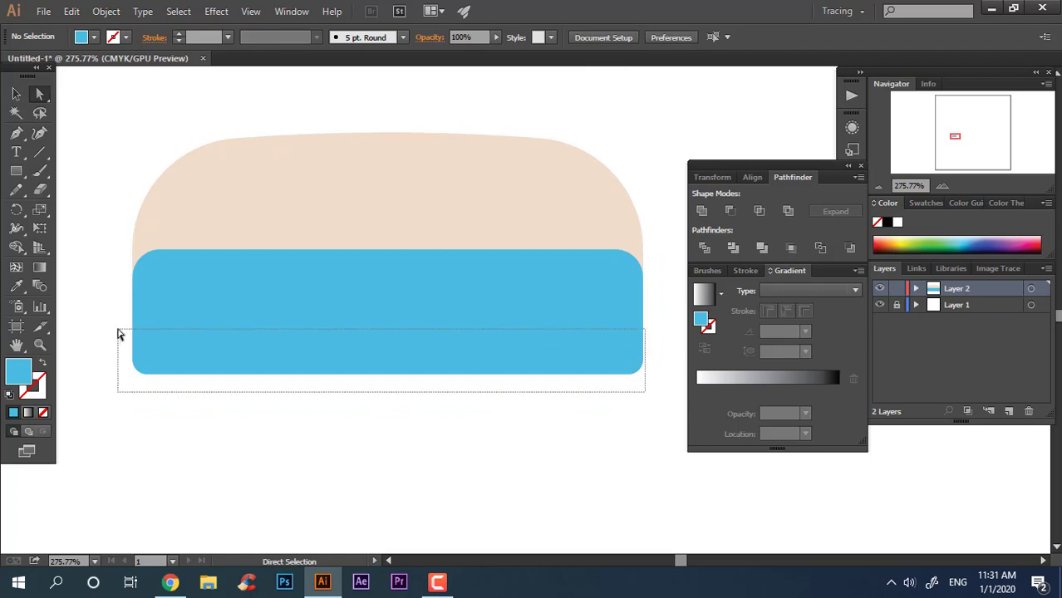
click(627, 358)
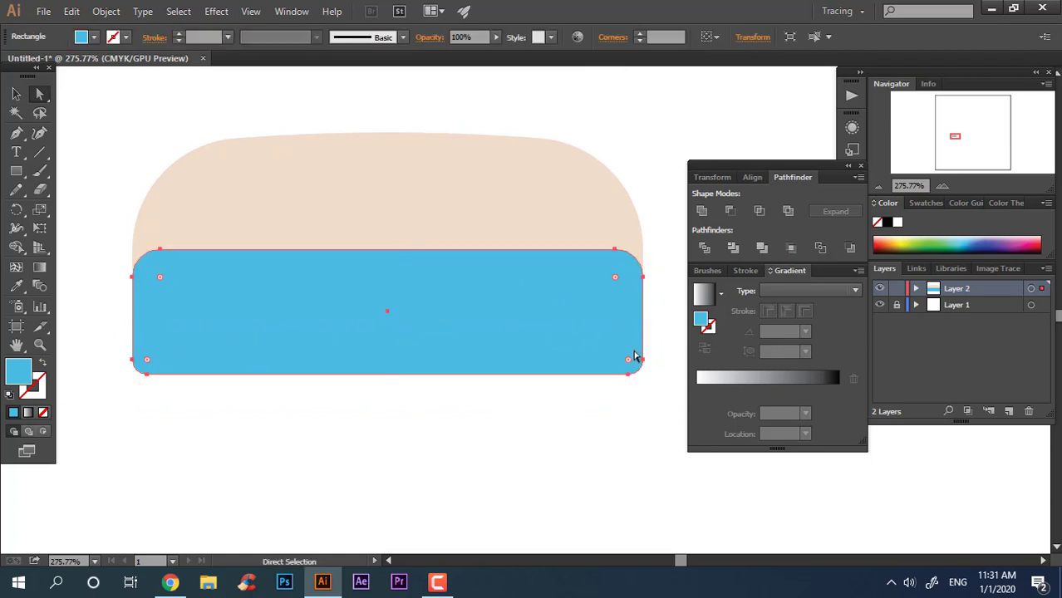
click(604, 426)
key(z)
click(361, 278)
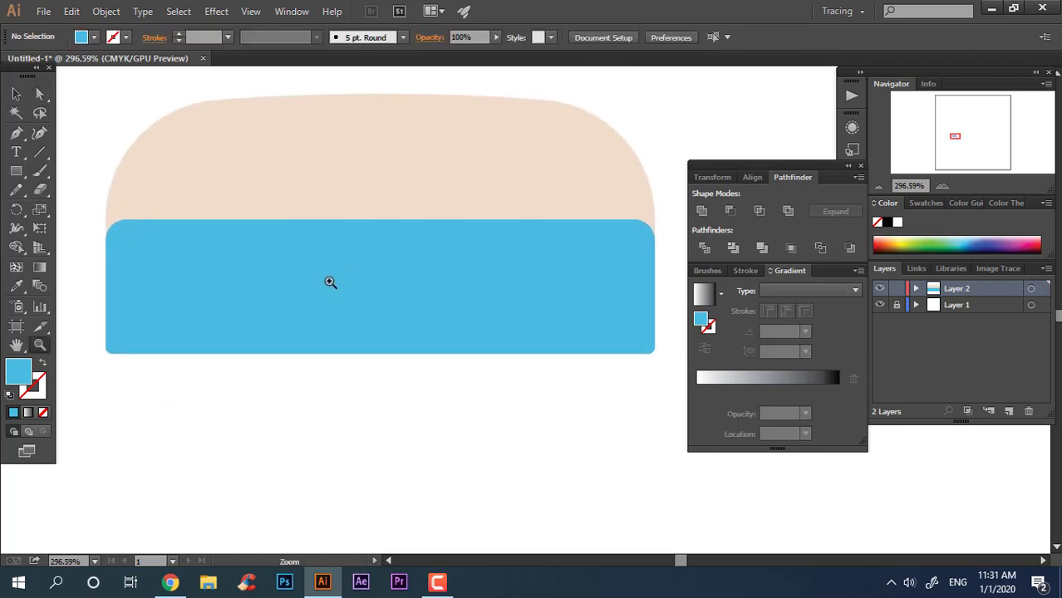
mouse_move(420, 356)
mouse_down()
mouse_move(414, 337)
mouse_move(373, 343)
mouse_up()
Bow the blue body's bottom edge gently downward with the Curvature tool
click(389, 309)
click(39, 133)
drag(415, 179, 408, 235)
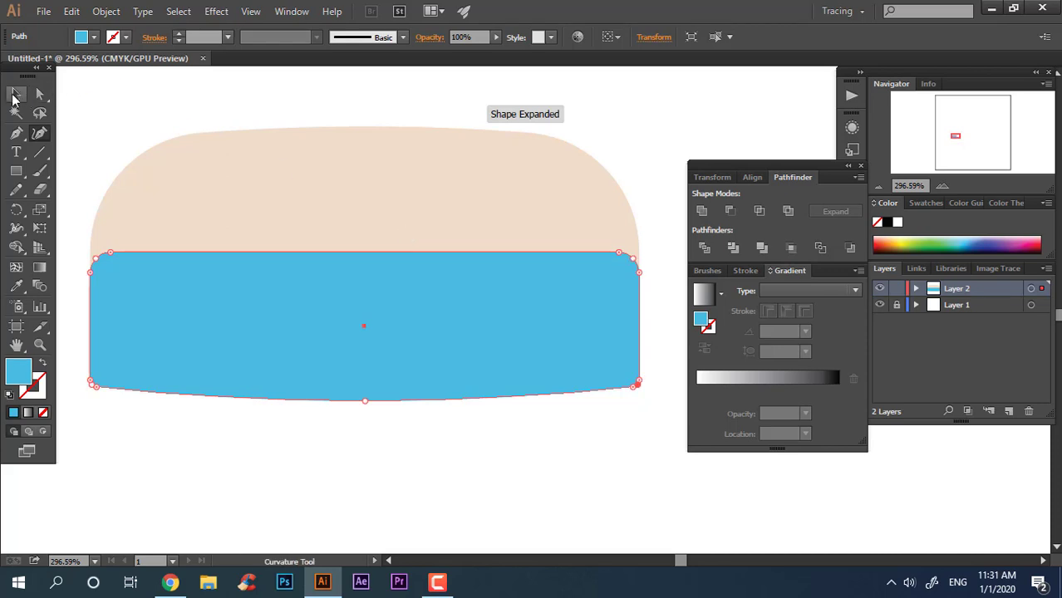
click(14, 98)
click(75, 166)
scroll(203, 370, down, 1)
scroll(150, 328, up, 1)
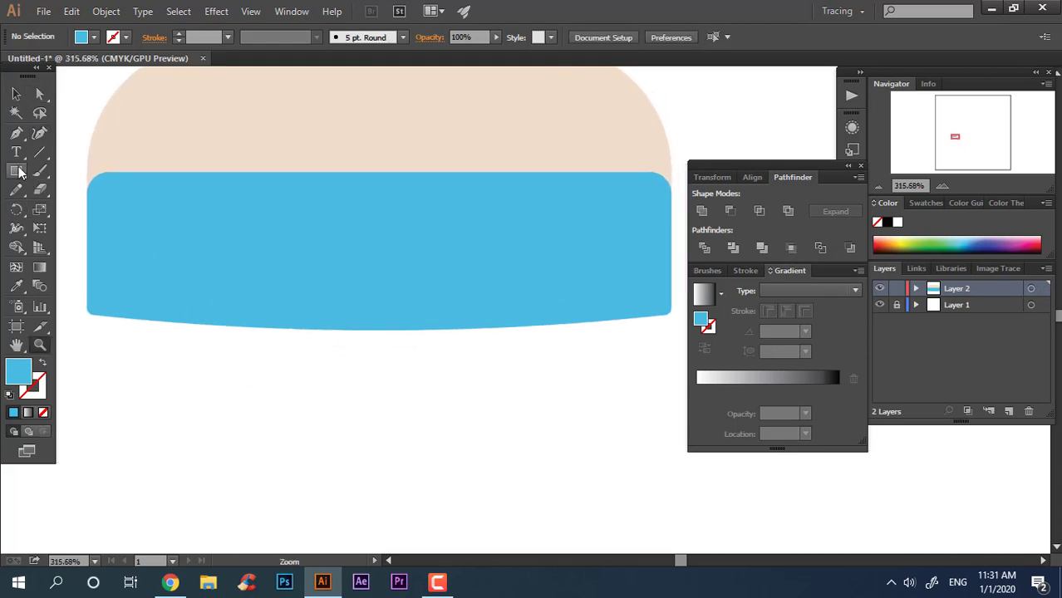
Draw a rear wheel circle over the body's lower left and fill it brown #75584E
drag(20, 172, 119, 205)
mouse_move(153, 273)
mouse_down()
mouse_move(233, 357)
mouse_move(223, 339)
mouse_up()
double_click(22, 382)
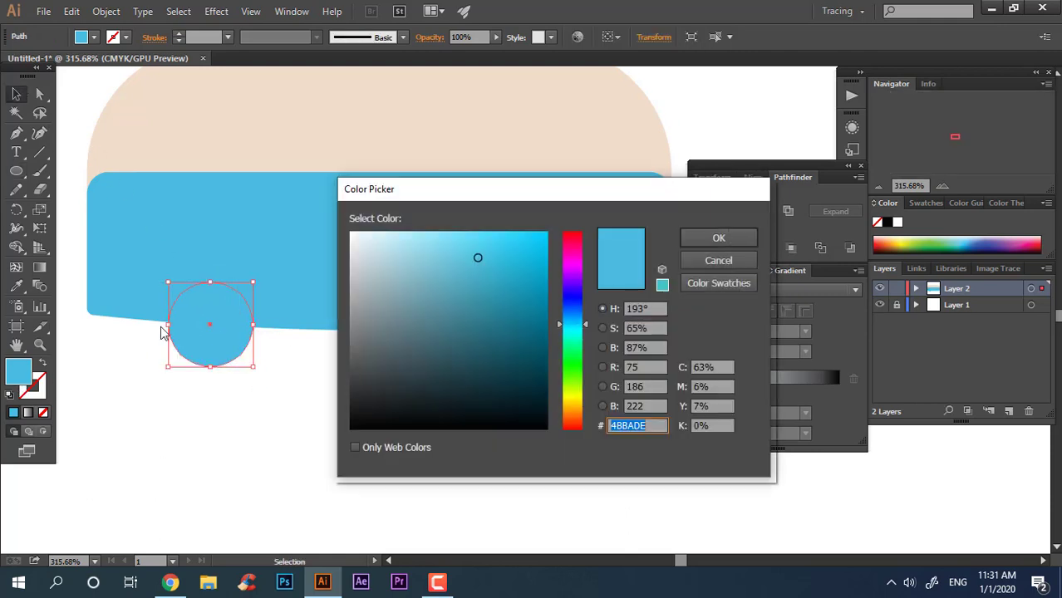
click(574, 426)
drag(425, 326, 410, 340)
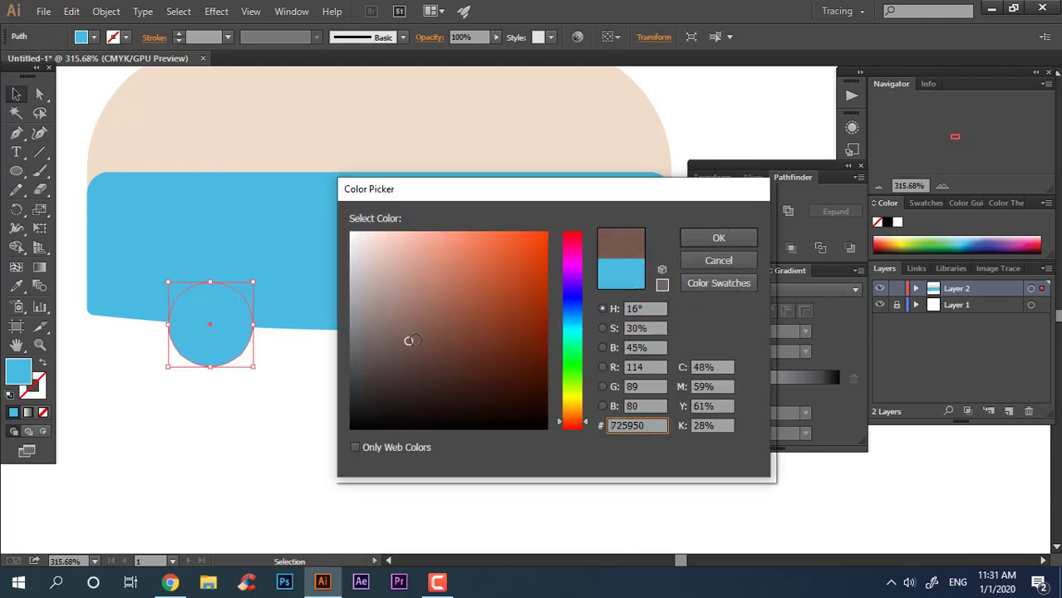
click(718, 239)
click(323, 494)
Paste a scaled-down concentric copy of the wheel circle inside it
scroll(79, 178, down, 1)
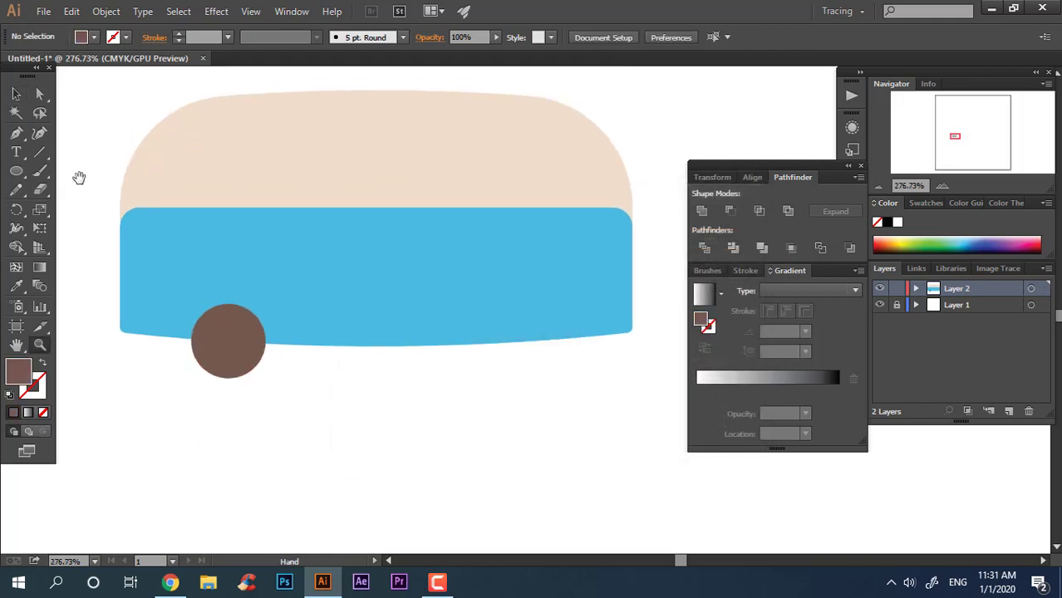
key(z)
scroll(351, 383, up, 1)
scroll(350, 383, up, 5)
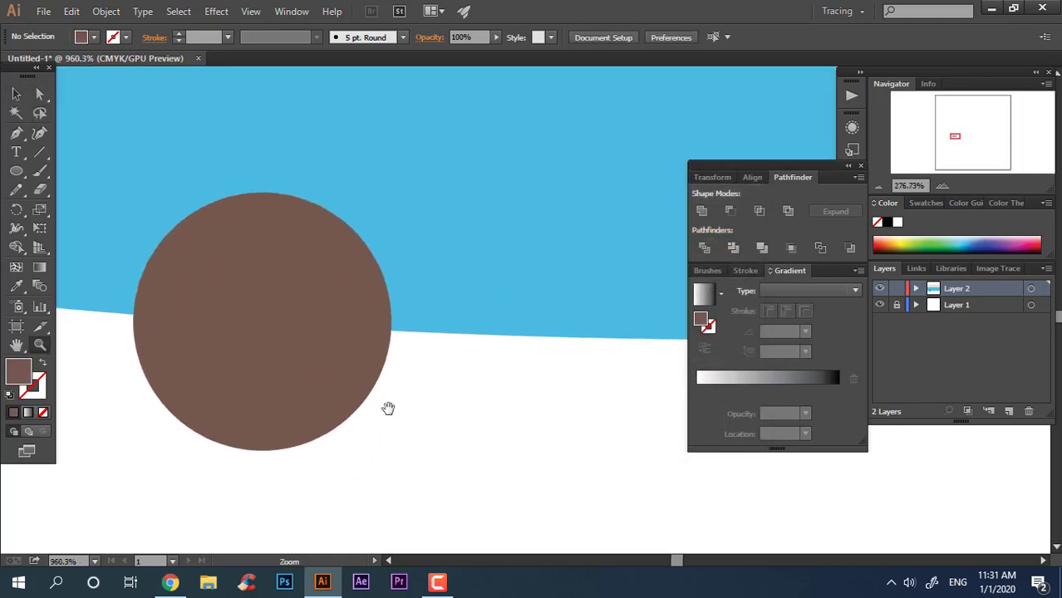
scroll(373, 371, up, 2)
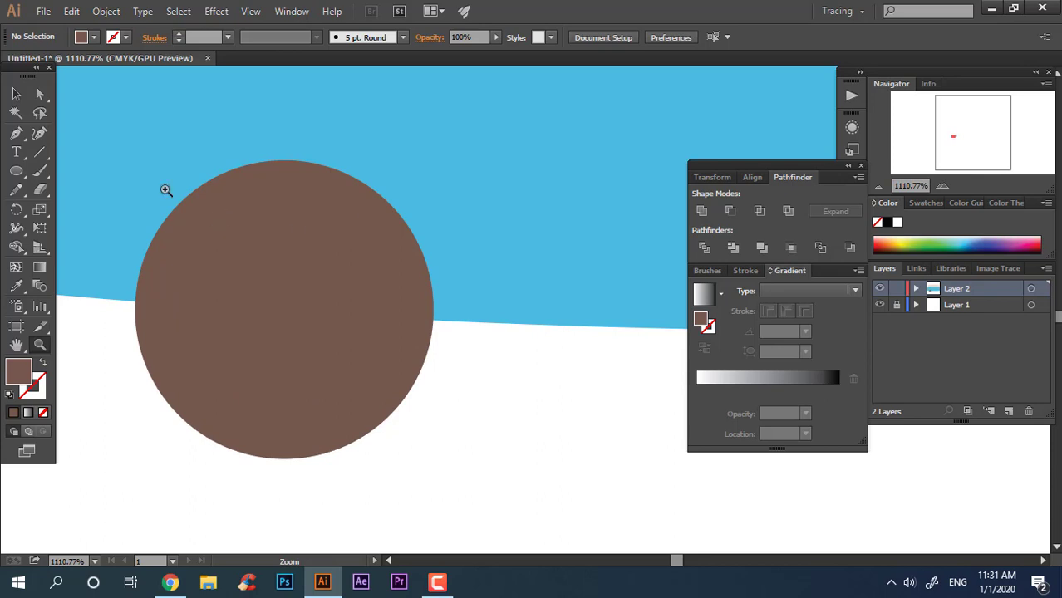
click(342, 383)
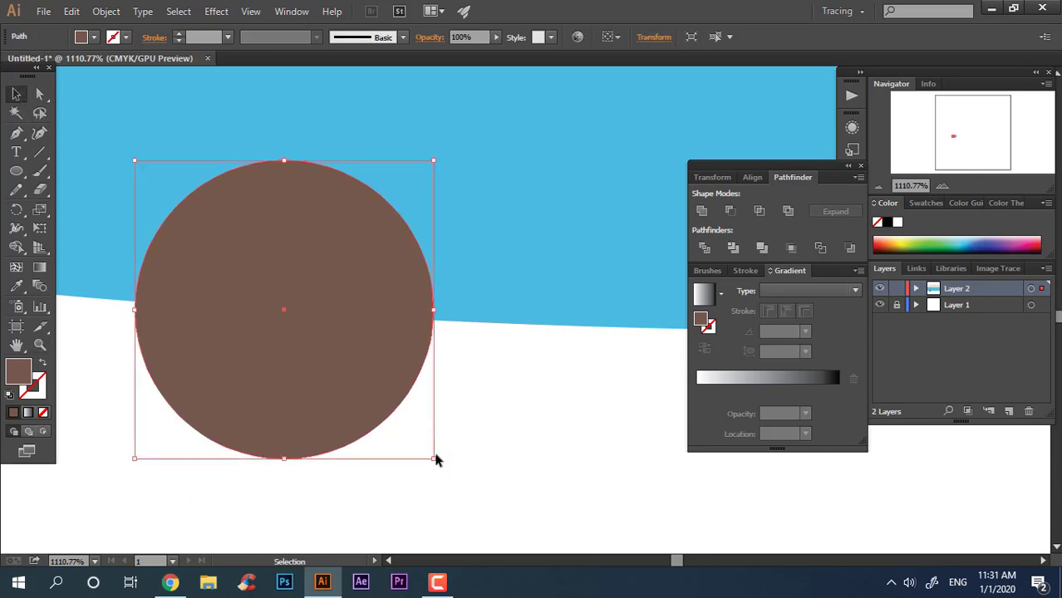
drag(435, 460, 380, 429)
Fill the inner wheel circle light grey as the rim
key(z)
scroll(268, 301, up, 1)
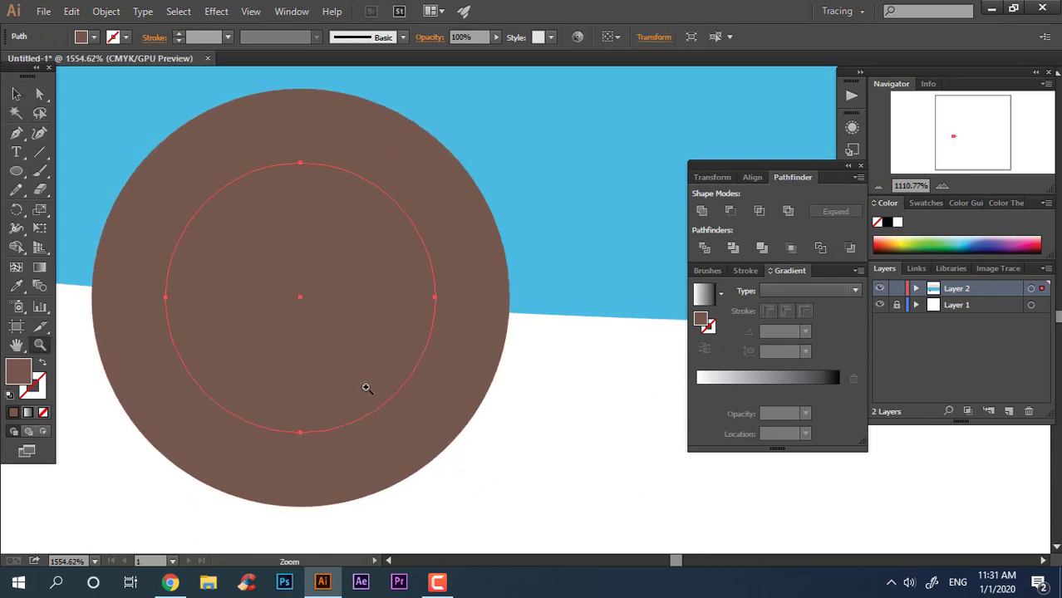
scroll(366, 388, down, 3)
scroll(422, 429, up, 4)
double_click(28, 378)
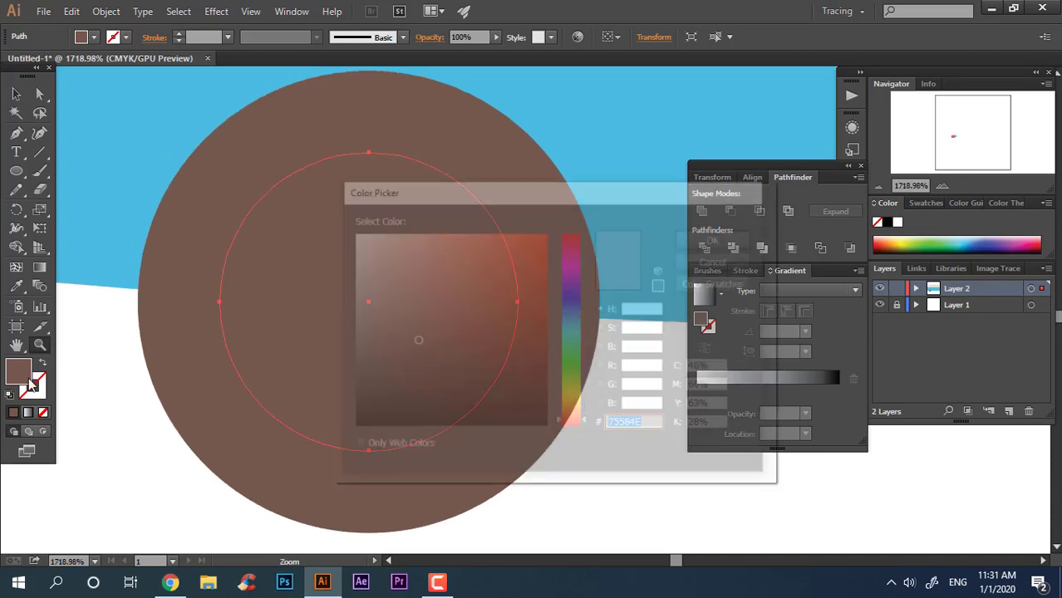
click(362, 285)
click(572, 324)
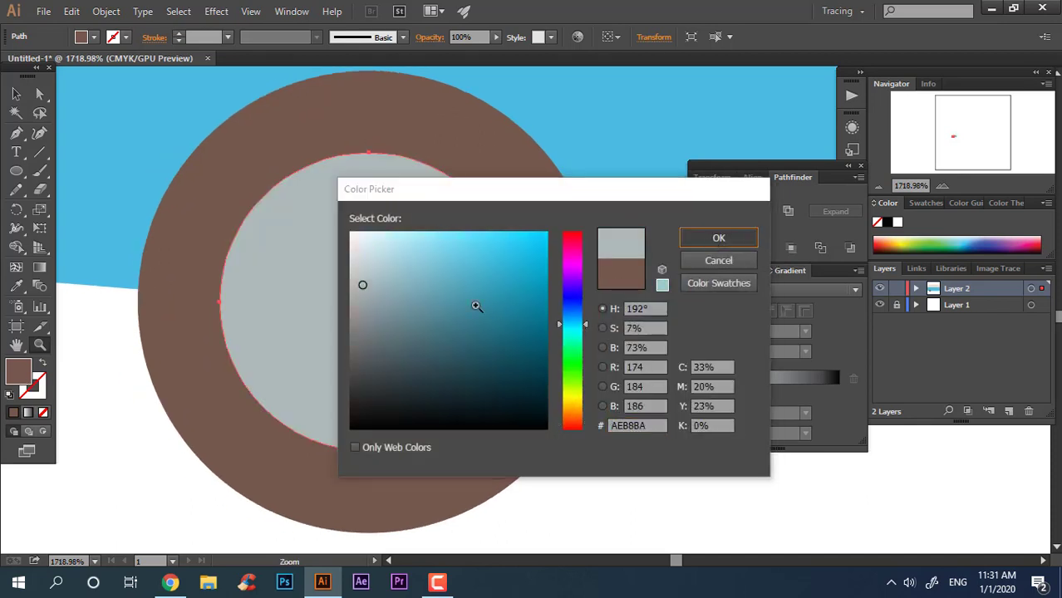
key(Return)
key(v)
Lighten the rim's grey and scale a smaller hub copy inside it
double_click(21, 374)
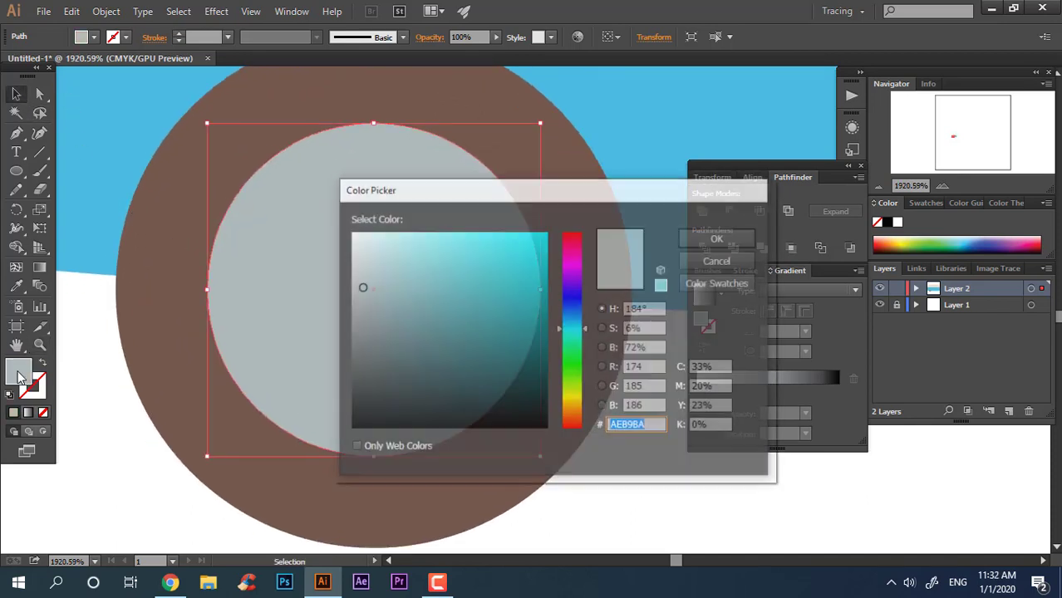
click(361, 273)
click(358, 261)
click(718, 238)
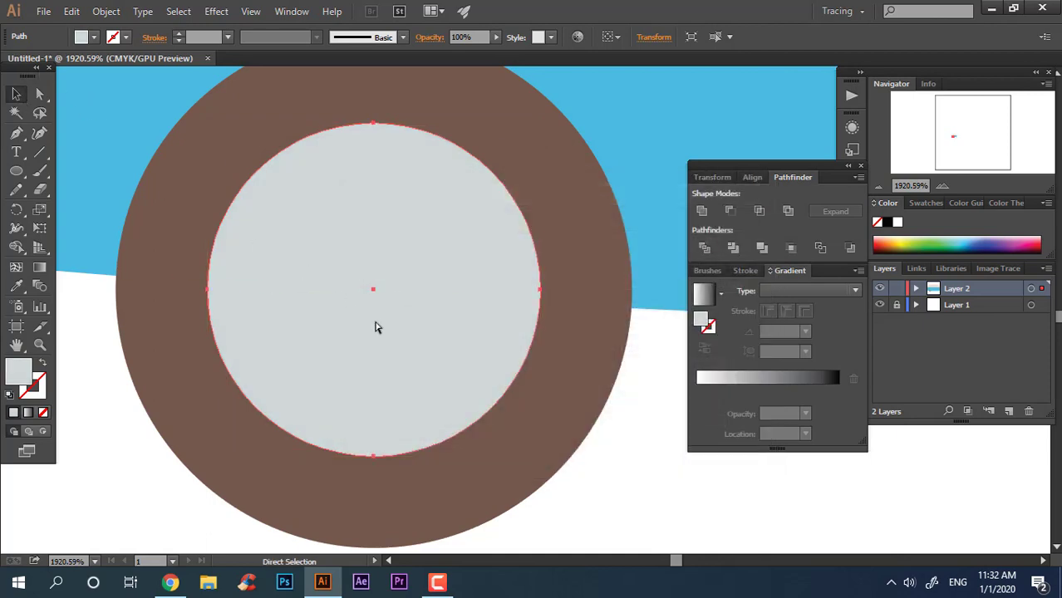
drag(540, 456, 534, 418)
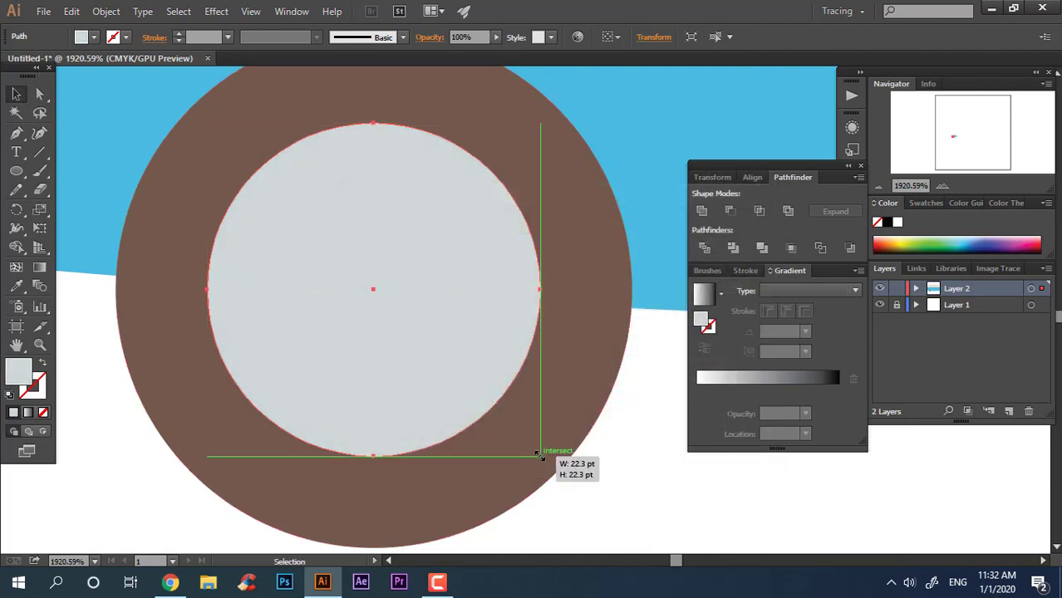
Fill the hub grey-teal A0AFAE and save it as a swatch
double_click(17, 376)
click(356, 273)
click(366, 294)
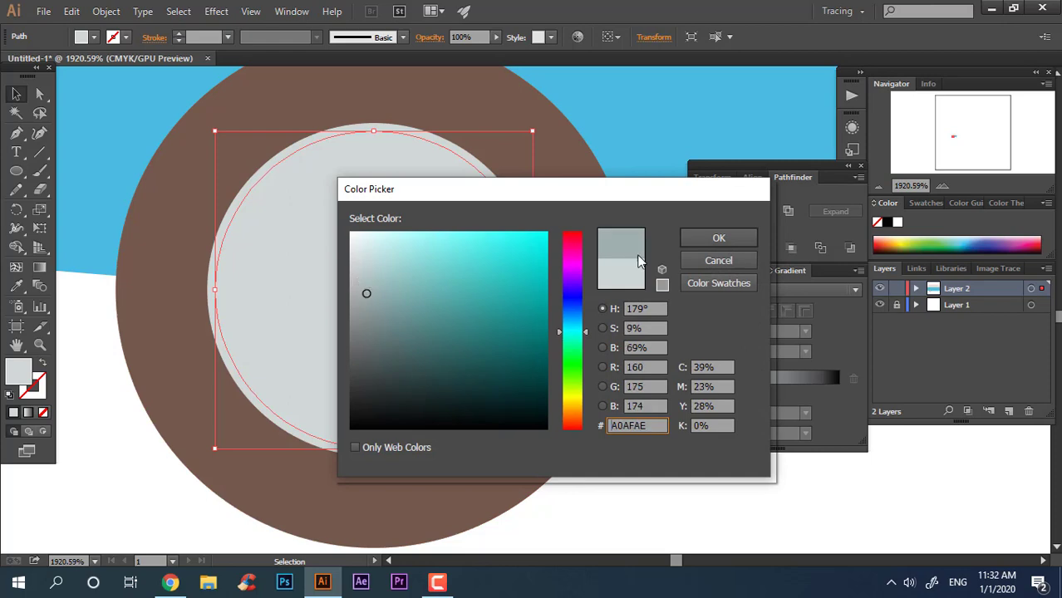
click(719, 238)
click(926, 203)
click(1008, 289)
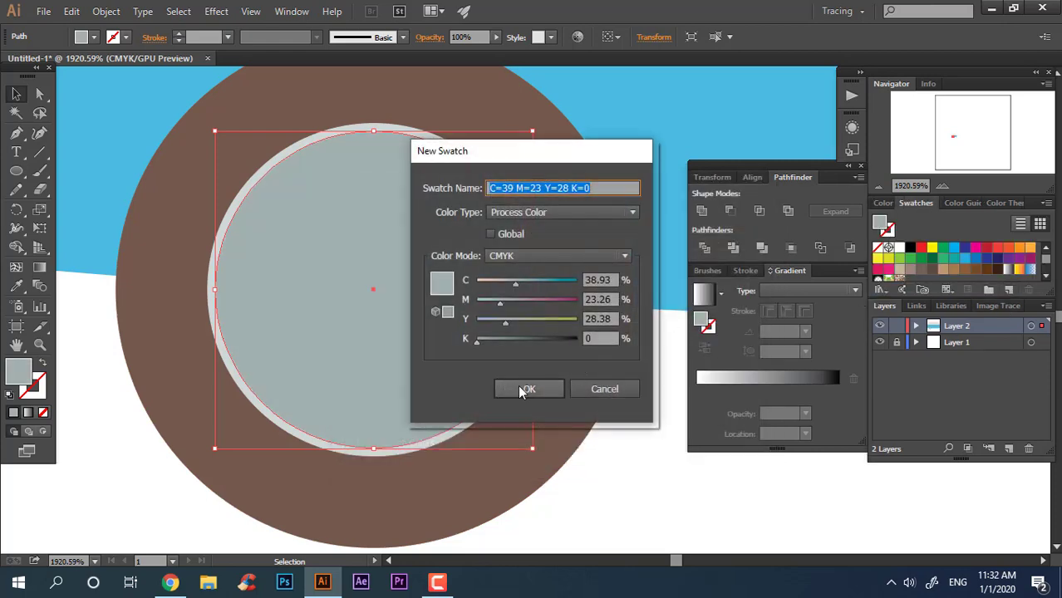
click(522, 392)
Darken the hub to grey-teal 6A7C7A and save that as a swatch
double_click(17, 376)
drag(365, 294, 380, 333)
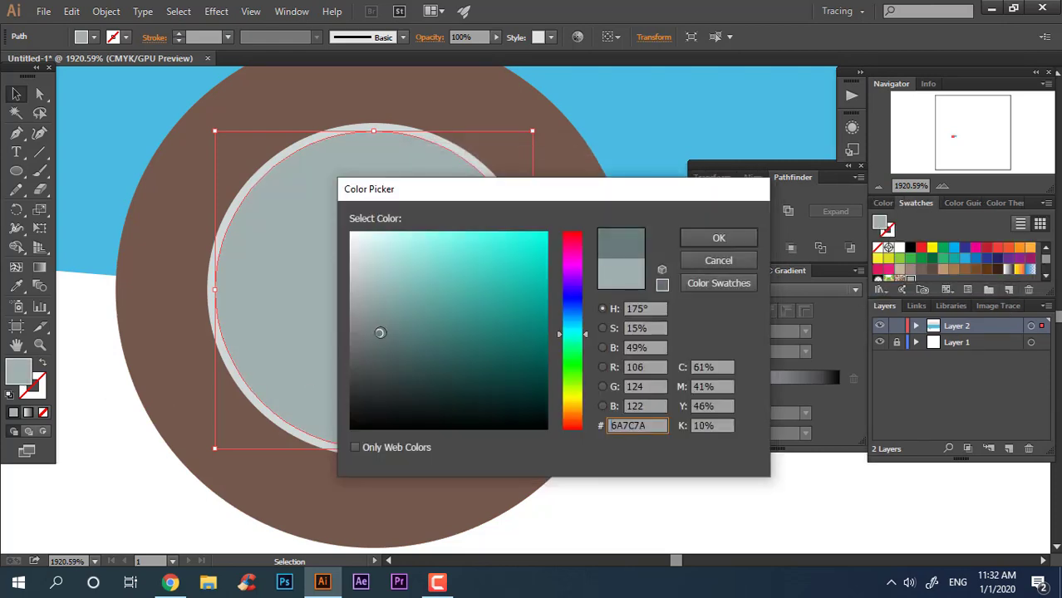
click(719, 239)
click(989, 290)
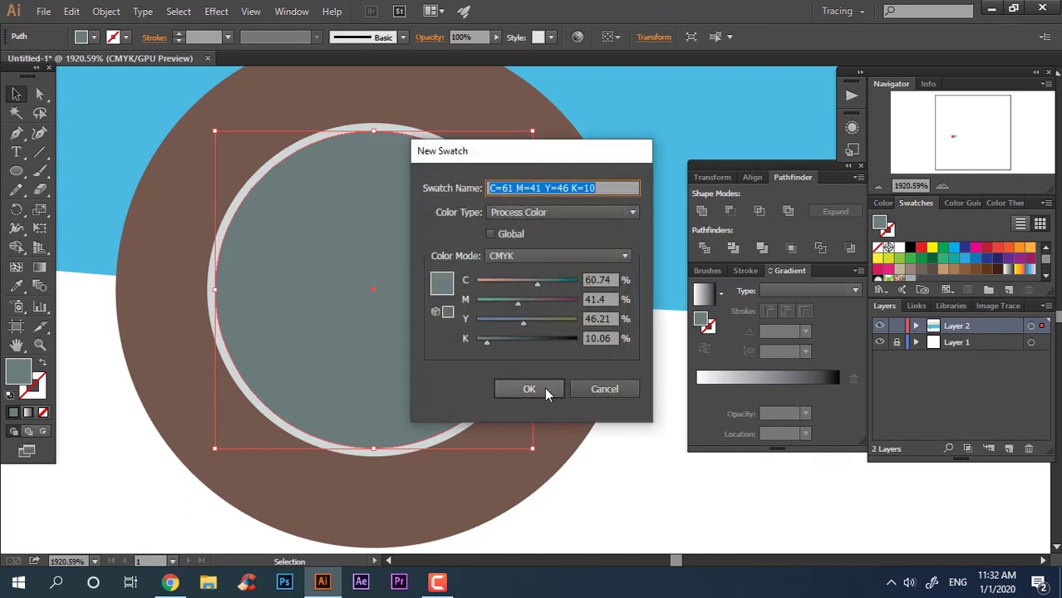
click(544, 387)
Apply a radial gradient to the hub with a grey-teal centre stop
click(40, 267)
click(474, 305)
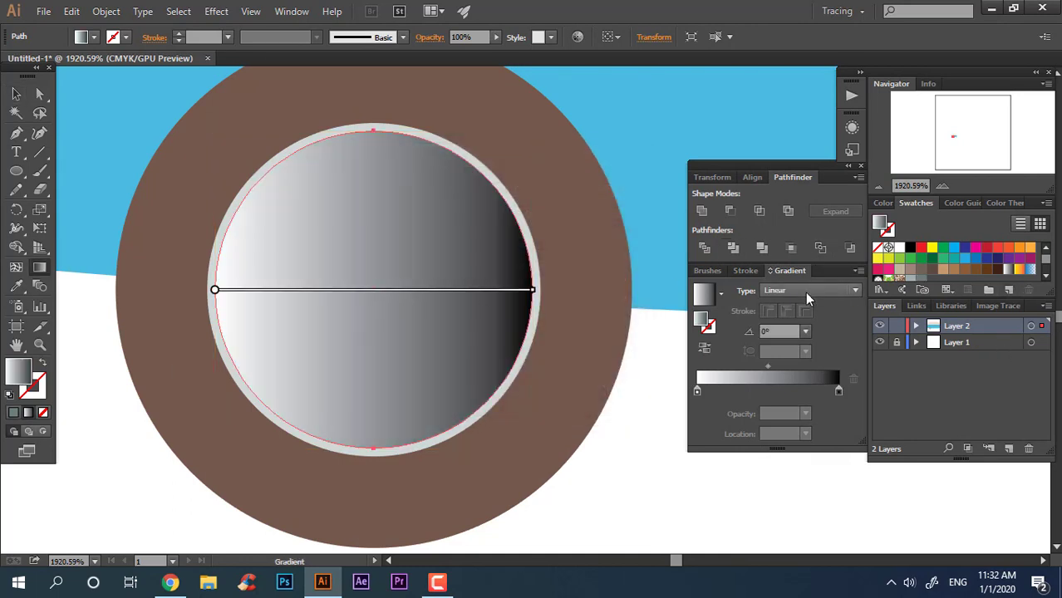
click(806, 290)
click(790, 324)
double_click(374, 291)
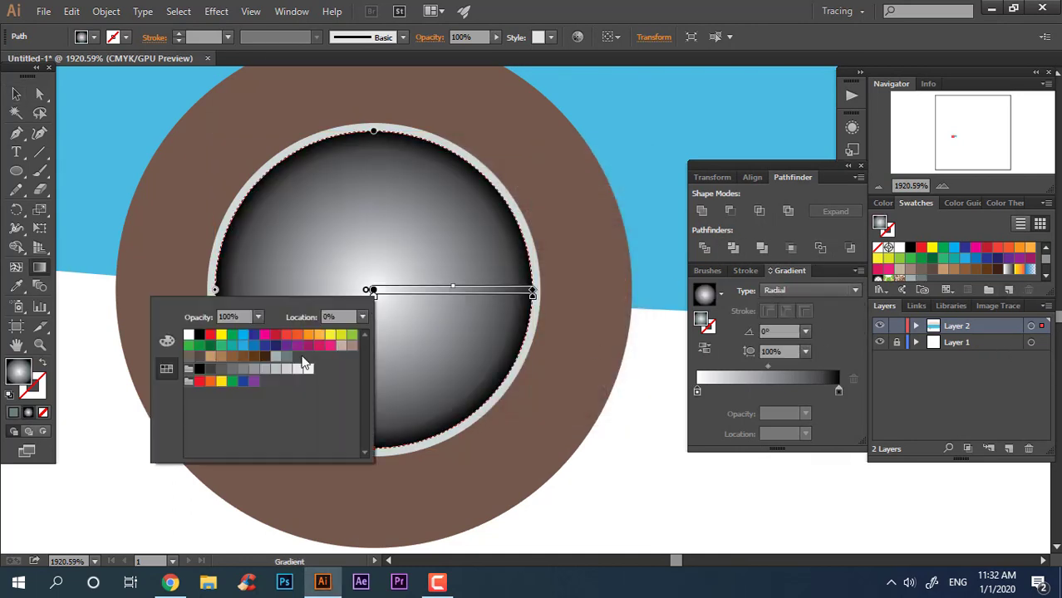
click(285, 360)
click(533, 292)
Set the gradient's outer stop to light grey and zoom to view the hub
double_click(533, 292)
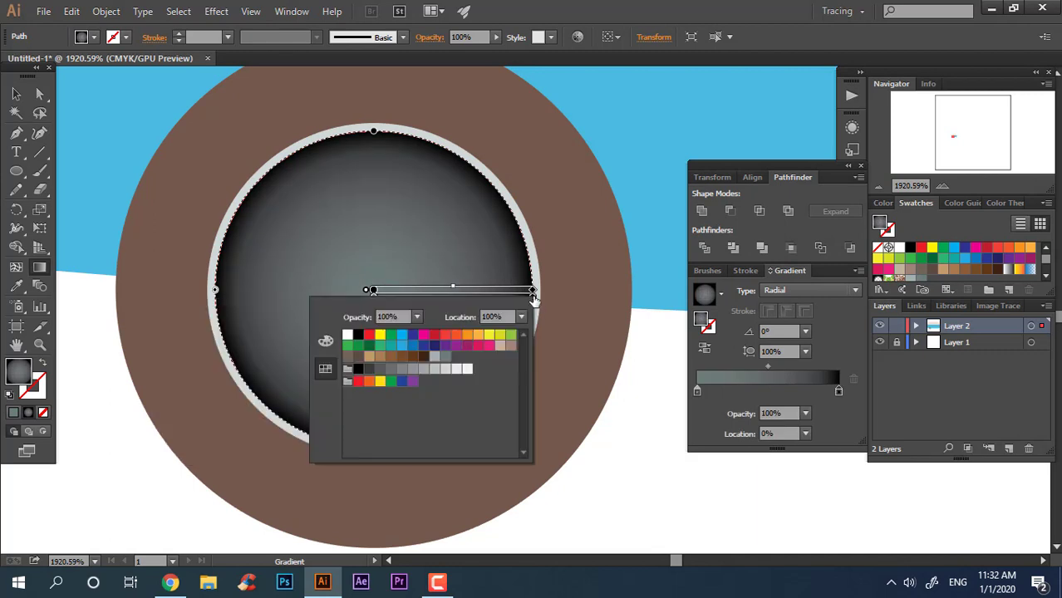
click(444, 366)
key(Escape)
key(z)
drag(339, 195, 33, 94)
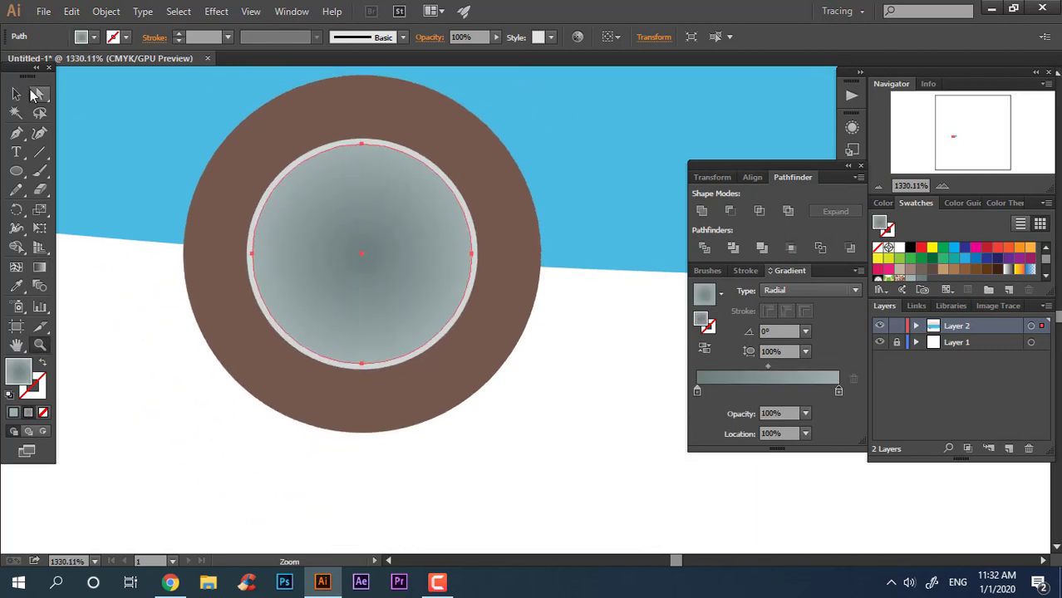
key(ctrl+shift+a)
drag(436, 351, 445, 371)
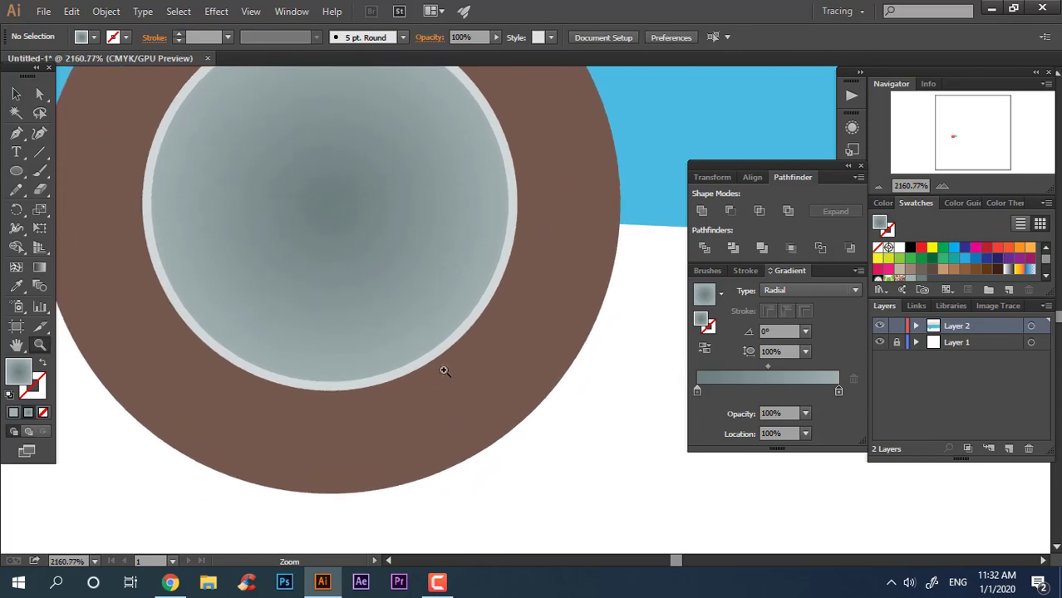
Scale a smaller copy of the hub into a centre circle and fill it yellow
click(18, 94)
click(430, 272)
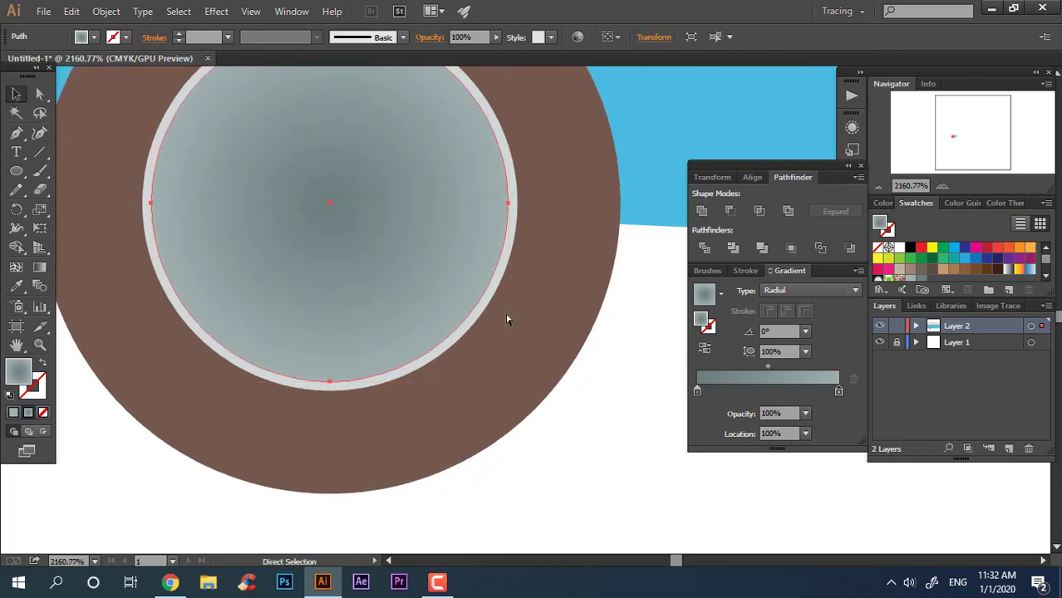
mouse_move(510, 380)
mouse_down()
mouse_move(460, 349)
mouse_move(420, 294)
mouse_move(456, 316)
mouse_move(445, 317)
mouse_up()
double_click(23, 372)
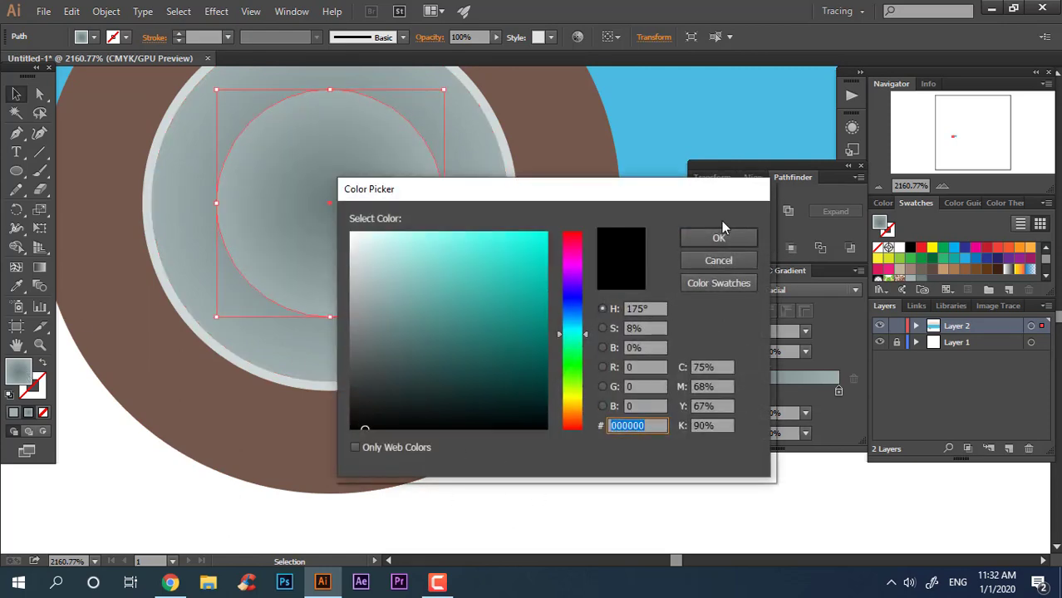
click(548, 232)
drag(579, 410, 580, 414)
click(718, 239)
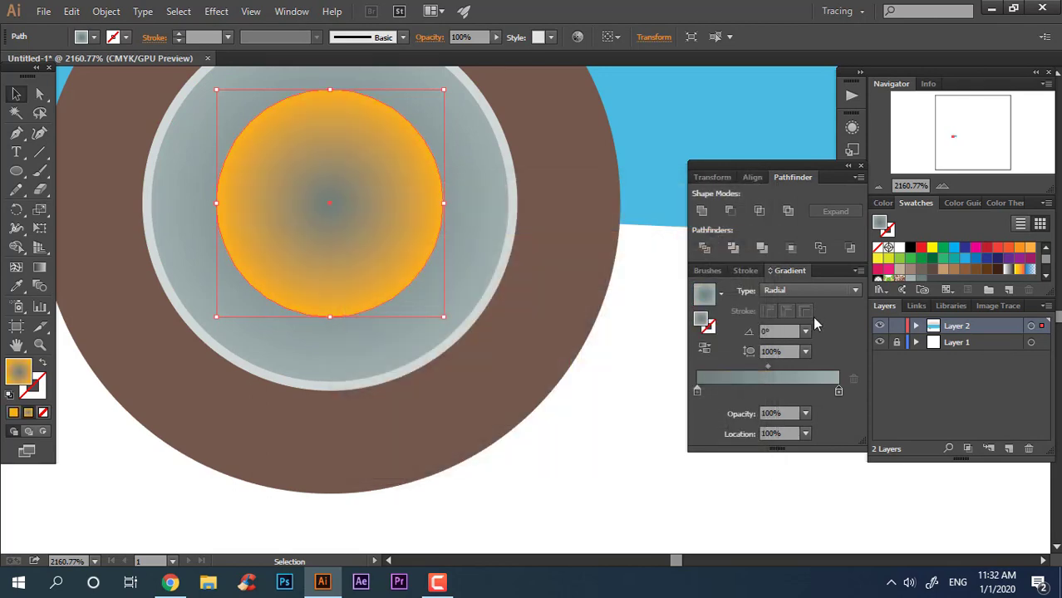
Give the centre circle a solid yellow FFD400 fill and save it as a swatch
click(939, 250)
double_click(18, 371)
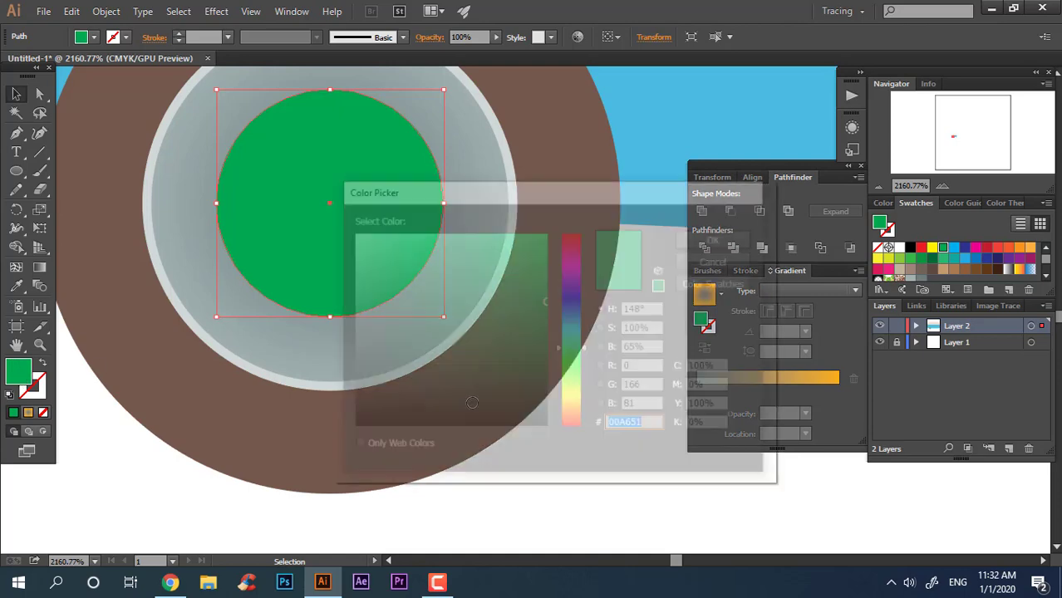
drag(538, 242, 551, 230)
drag(579, 400, 579, 407)
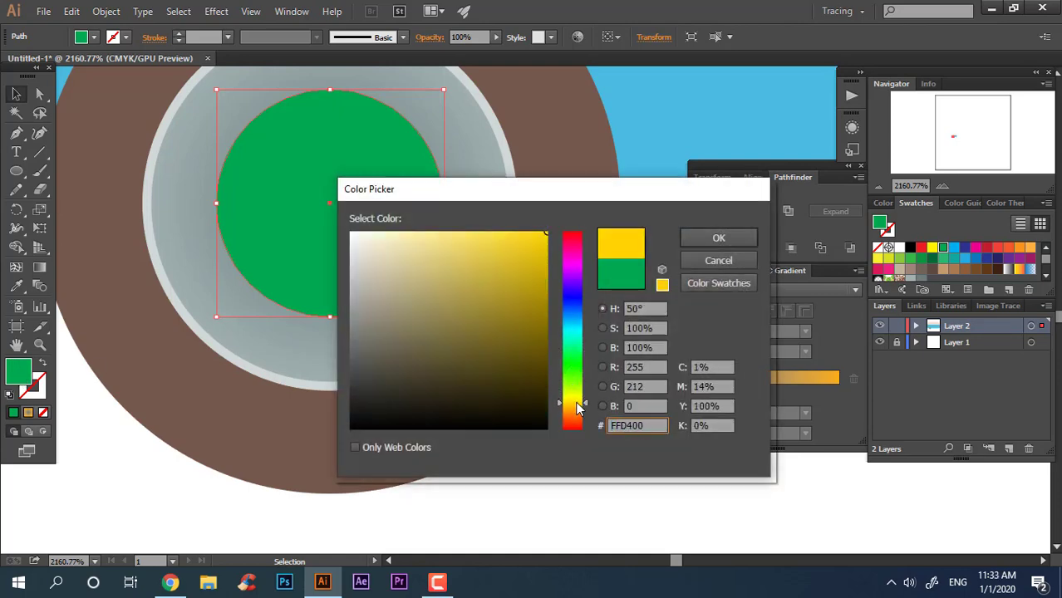
click(718, 239)
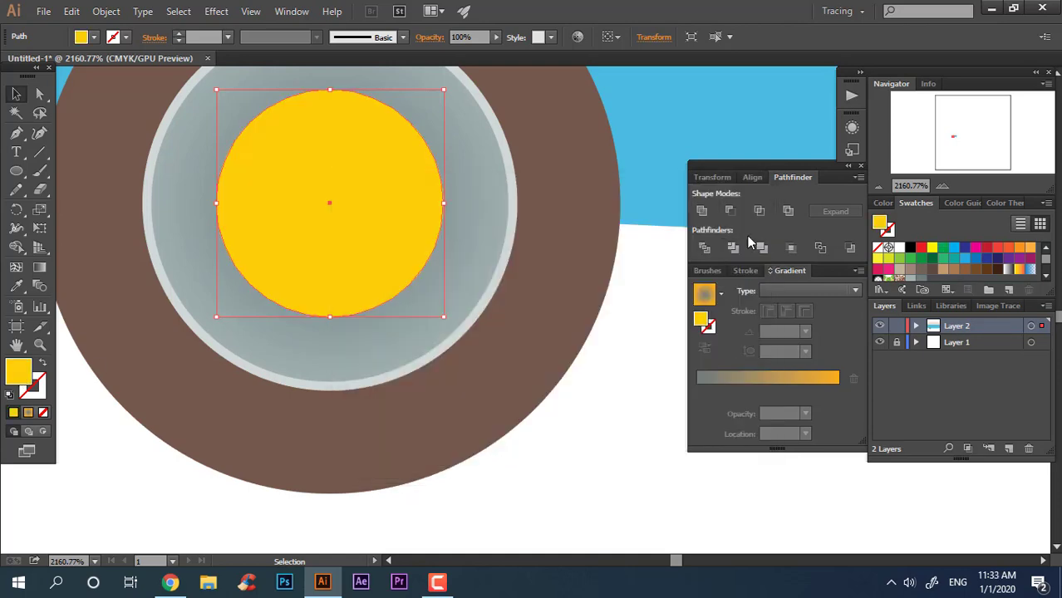
click(1009, 290)
key(Return)
Change the centre circle to orange and save it as a swatch
double_click(18, 372)
drag(583, 417, 583, 424)
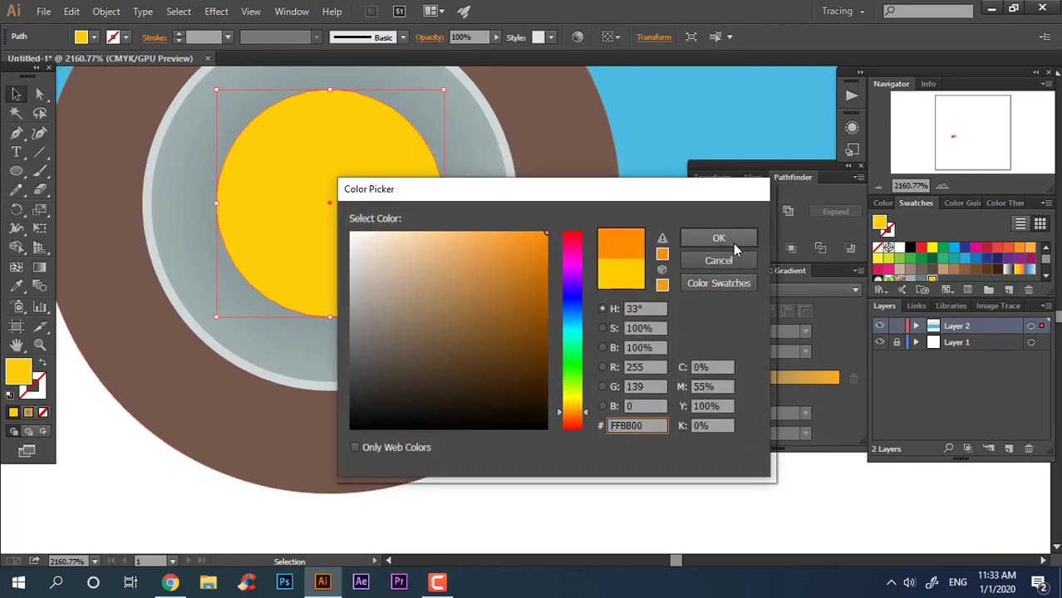
click(719, 238)
click(1009, 289)
key(Return)
Apply a radial gradient to the centre circle with an orange centre stop
key(g)
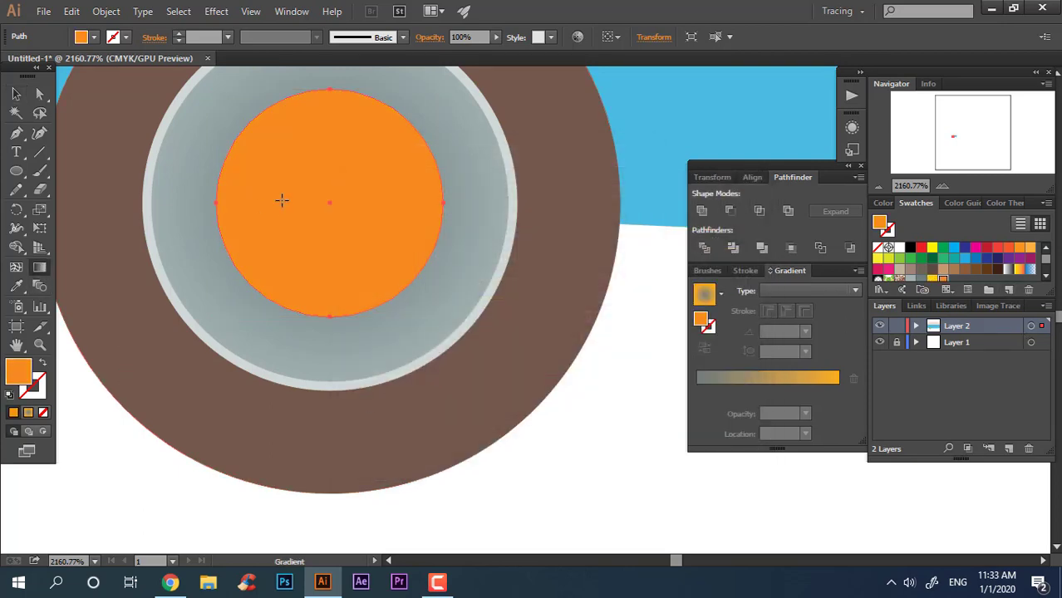
click(325, 212)
double_click(331, 212)
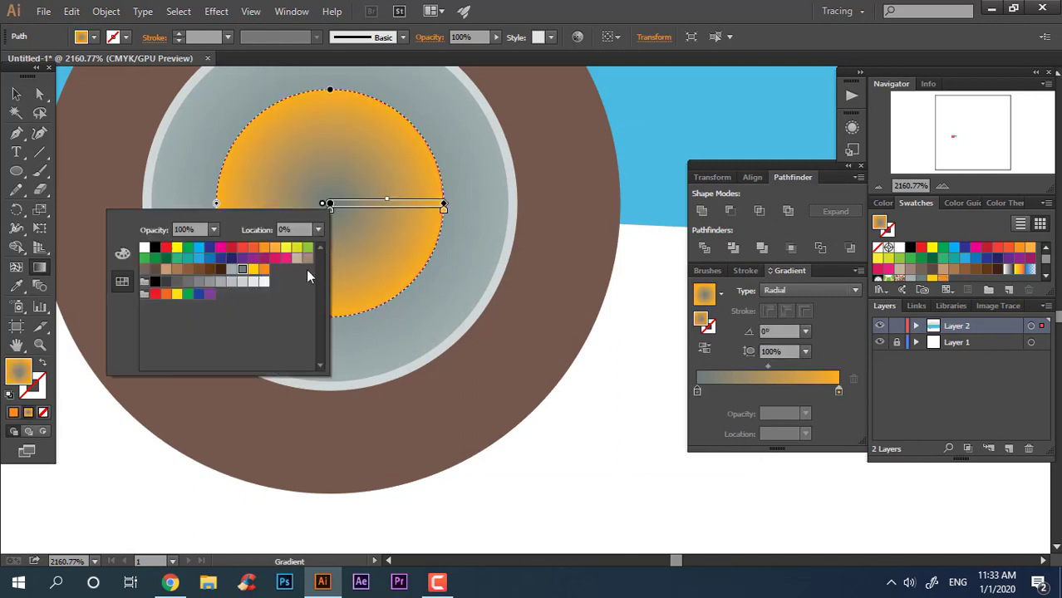
click(265, 274)
click(580, 483)
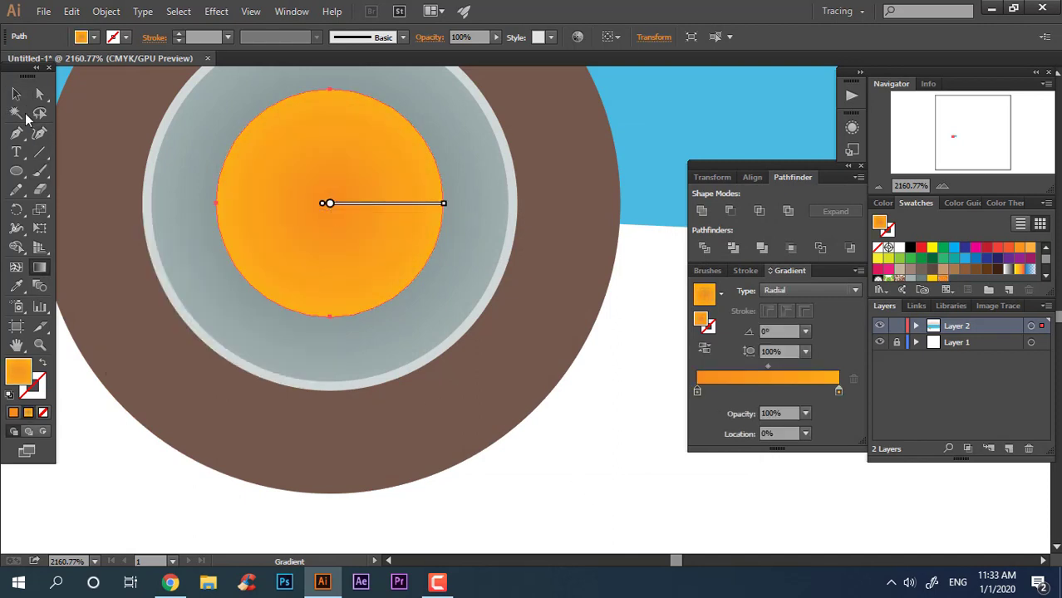
click(16, 94)
click(577, 449)
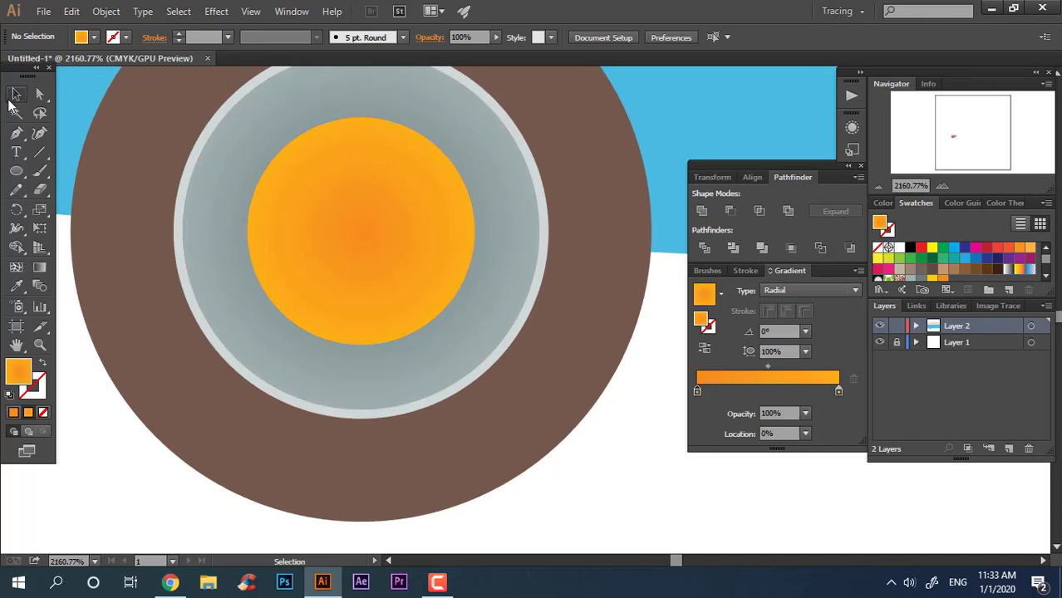
Add a tiny green (00A651) dot at the centre of the orange hub
click(457, 284)
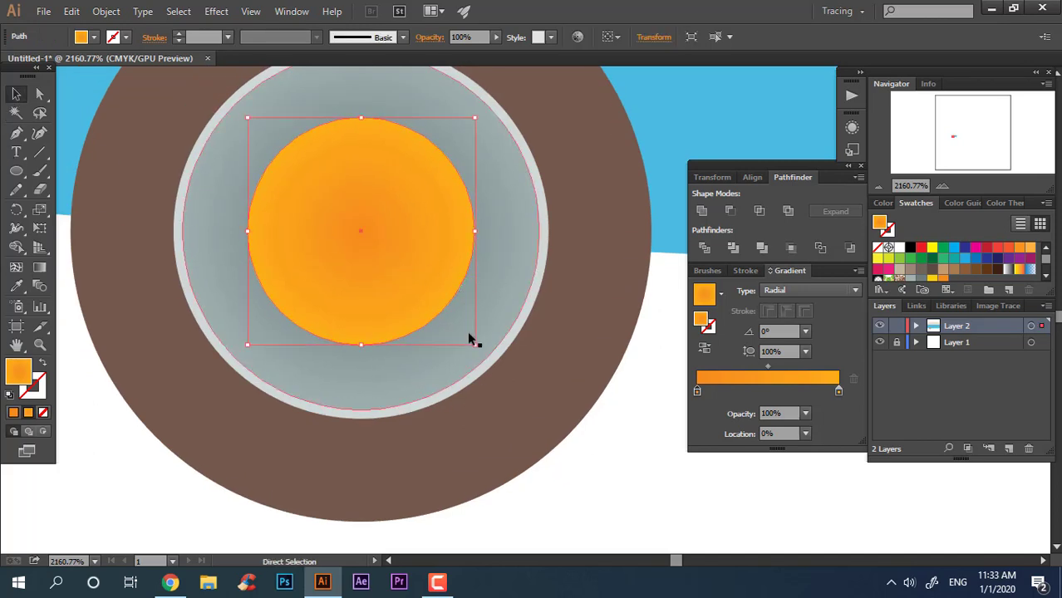
mouse_move(476, 346)
mouse_down()
mouse_move(394, 289)
mouse_move(388, 258)
mouse_up()
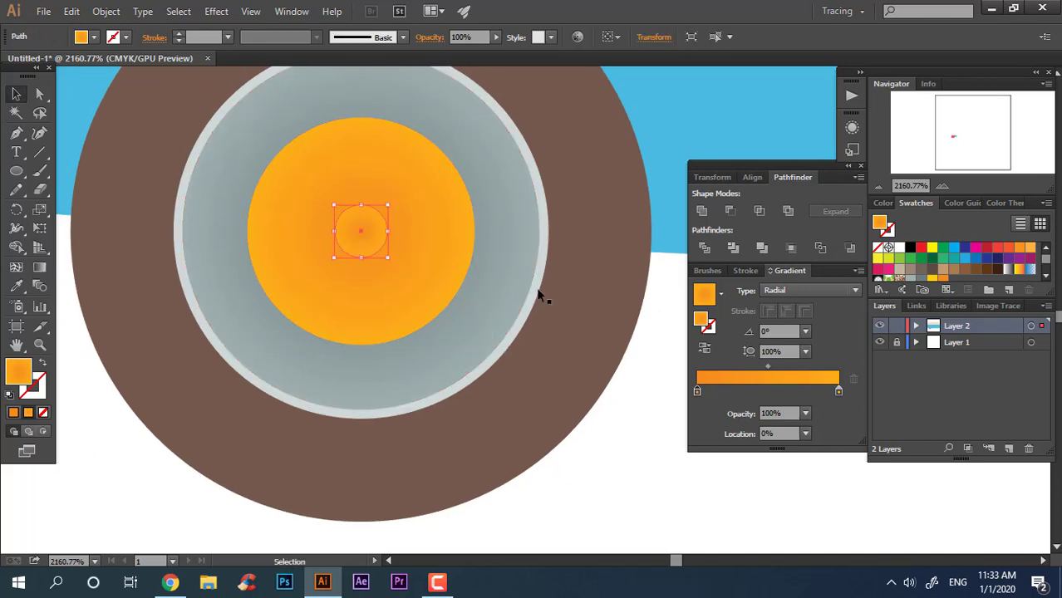
click(943, 248)
double_click(18, 374)
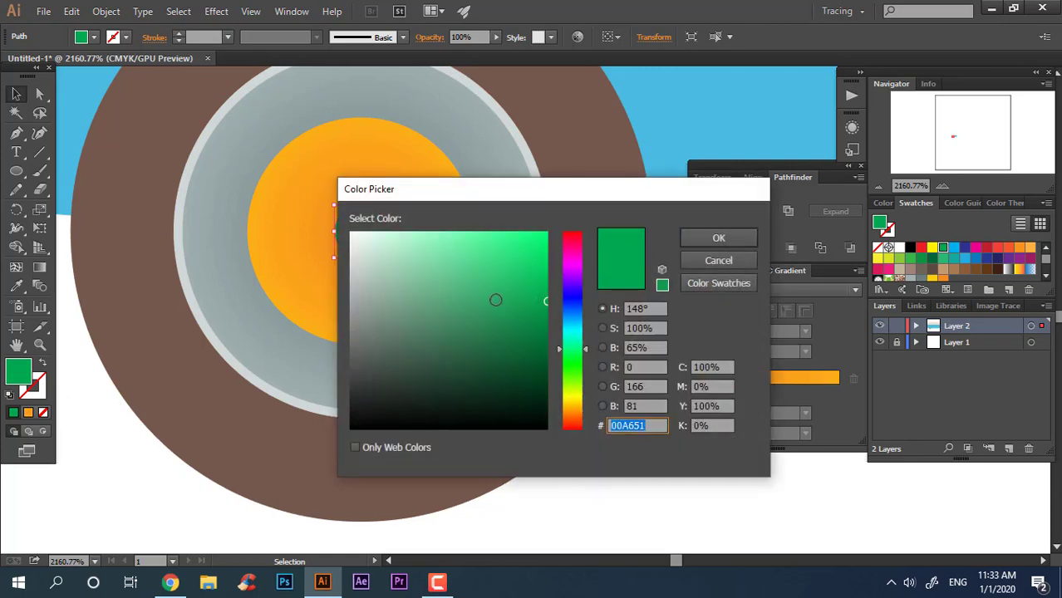
click(718, 238)
key(ctrl+shift+a)
Zoom in with the Zoom tool until the wheel's layered circles fill the view
key(z)
scroll(441, 405, down, 5)
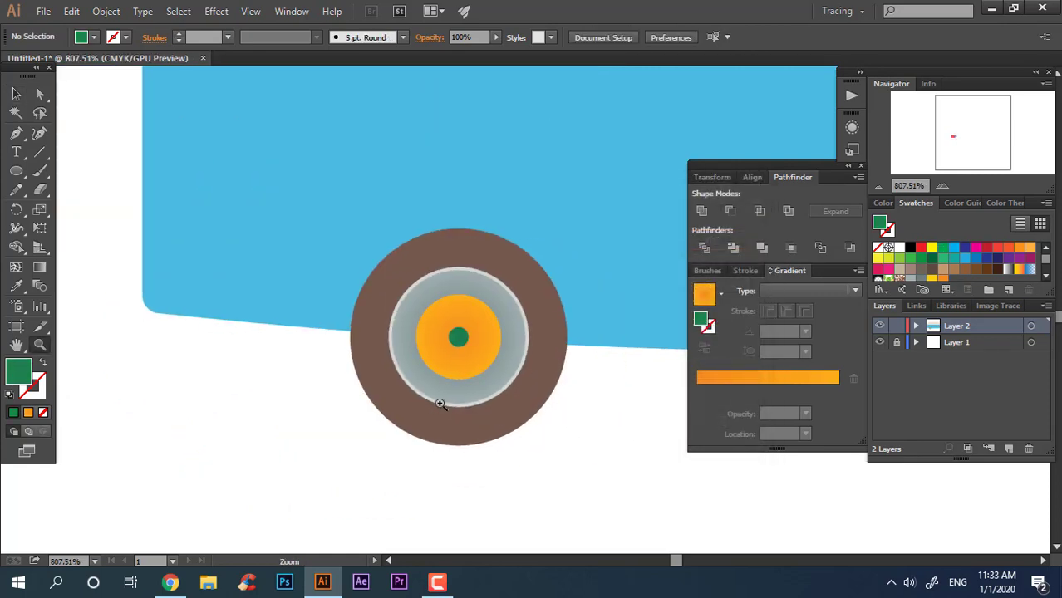
scroll(564, 330, up, 2)
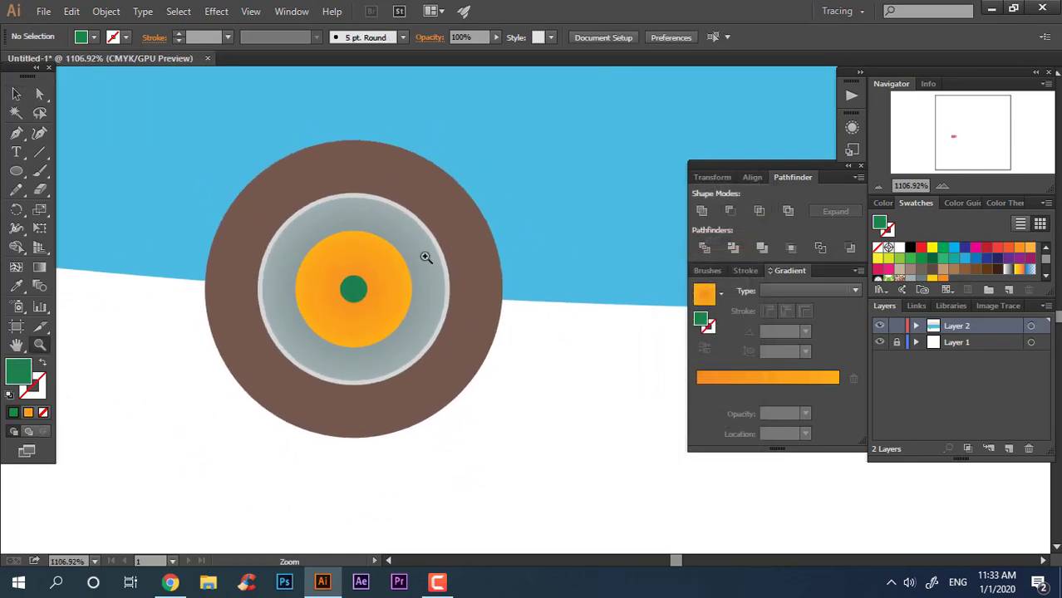
scroll(426, 256, up, 1)
scroll(345, 349, up, 1)
scroll(333, 332, down, 2)
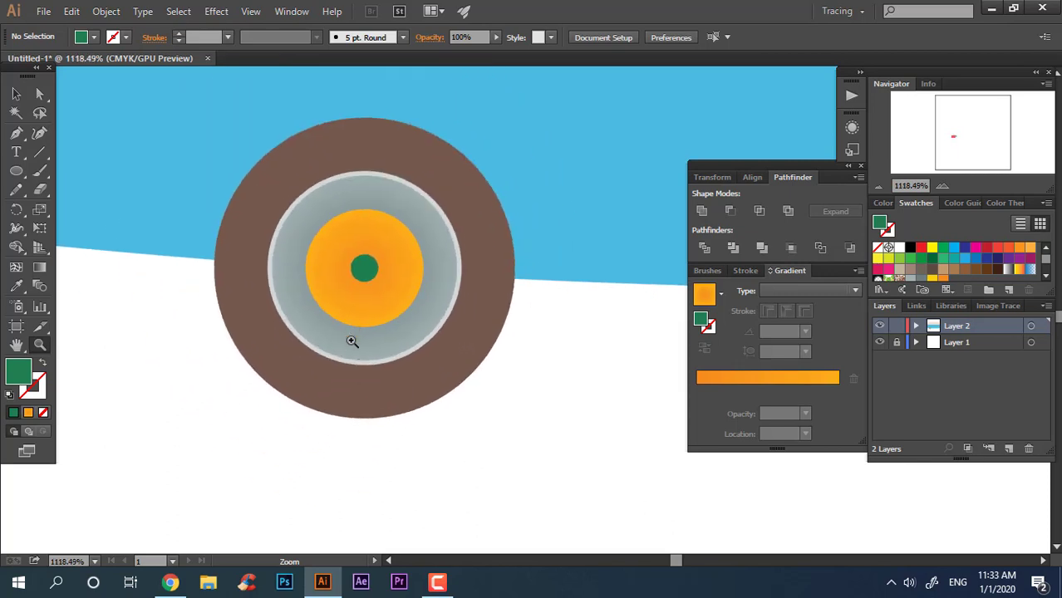
Duplicate the tyre upward, darken the copy, and divide and ungroup the overlapping brown circles
drag(418, 353, 411, 285)
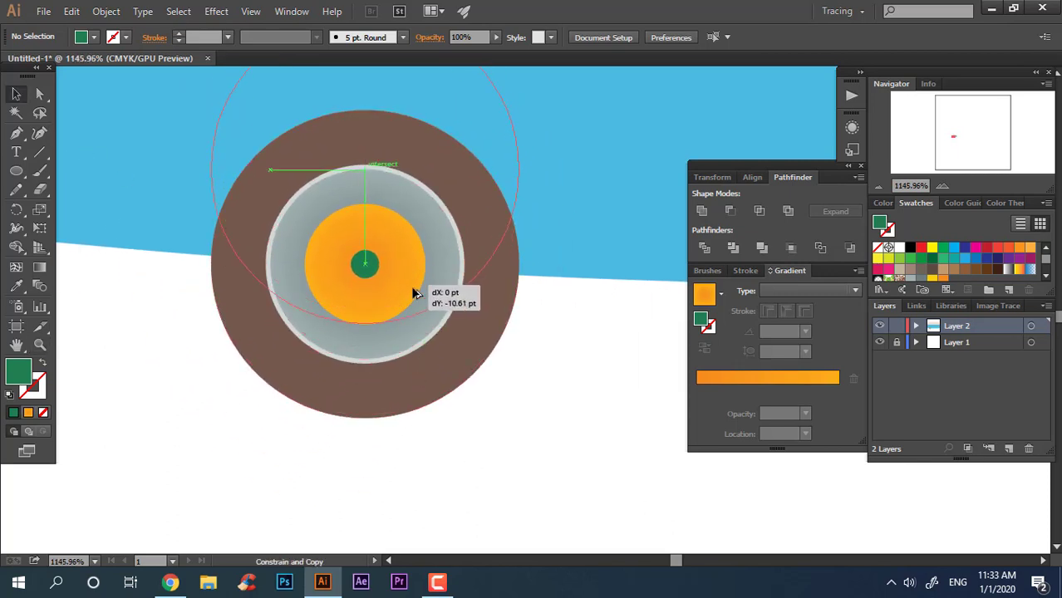
double_click(701, 319)
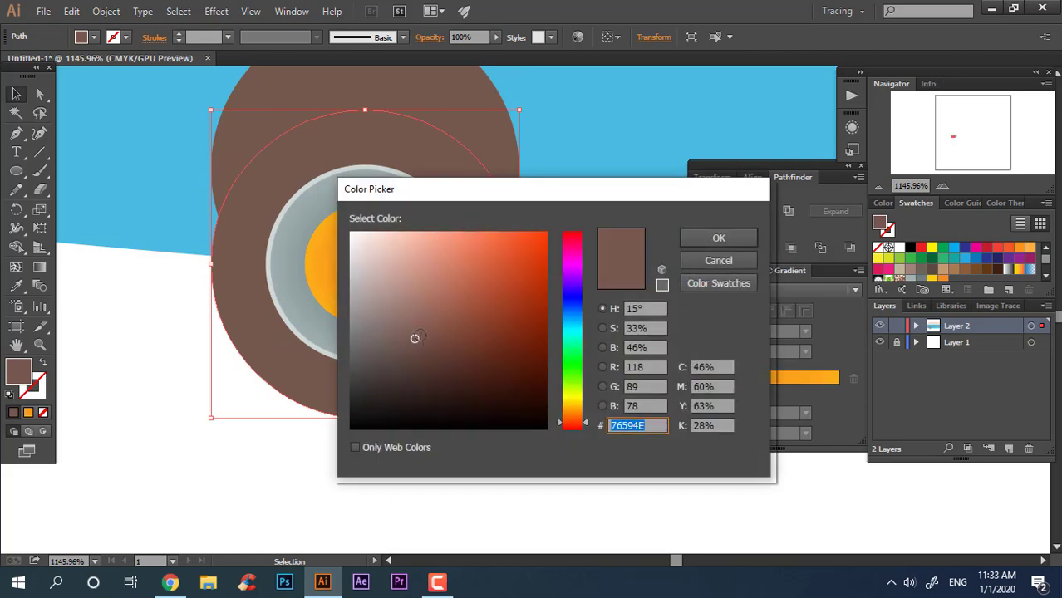
drag(415, 337, 414, 368)
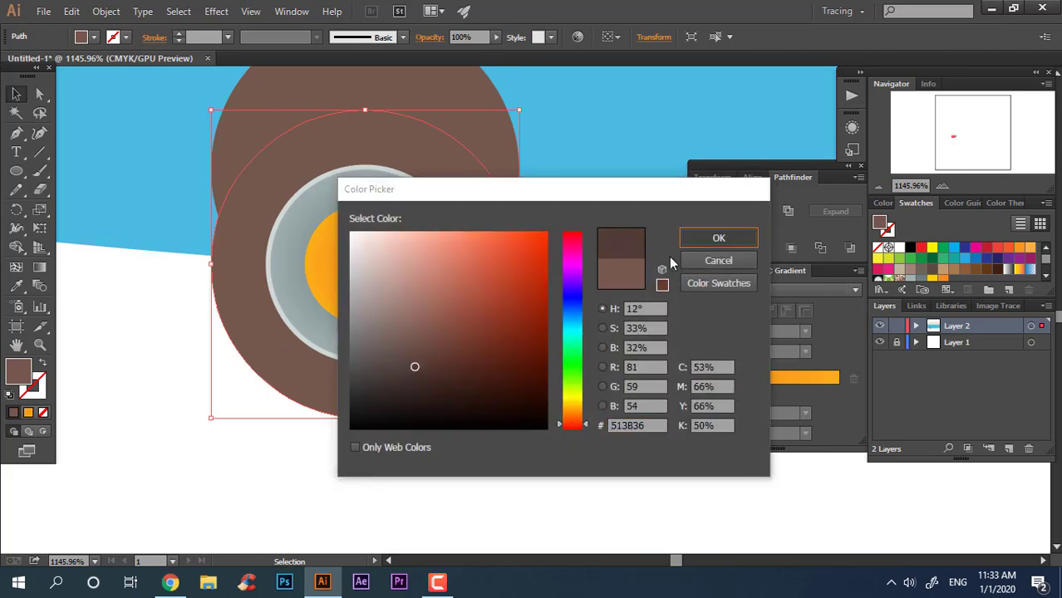
click(715, 240)
click(704, 247)
right_click(493, 188)
click(561, 381)
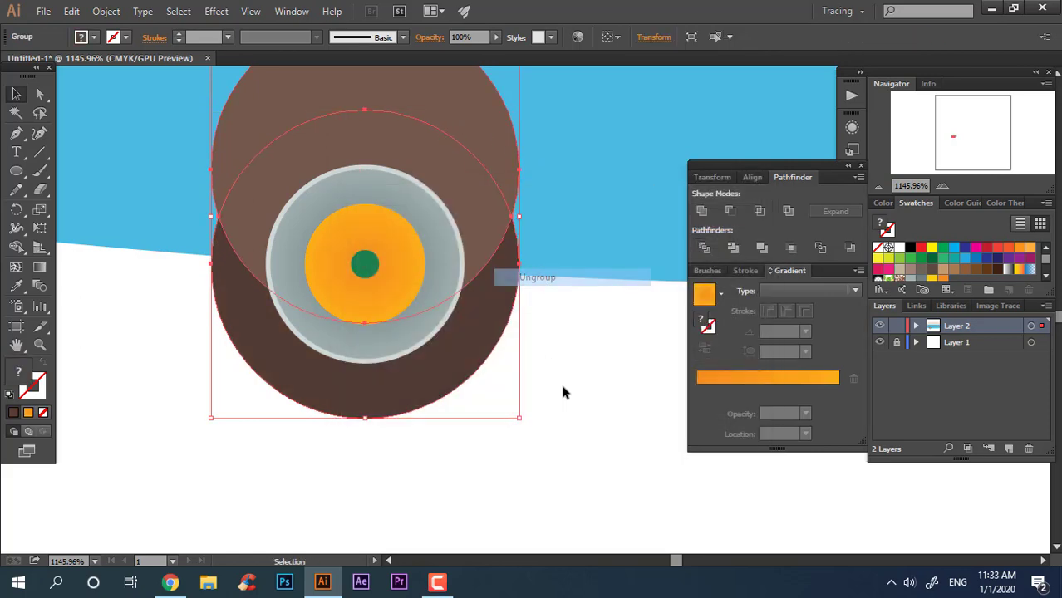
click(564, 356)
Eyedropper the dark brown onto a tyre piece, leaving a light-brown upper highlight
scroll(472, 344, up, 1)
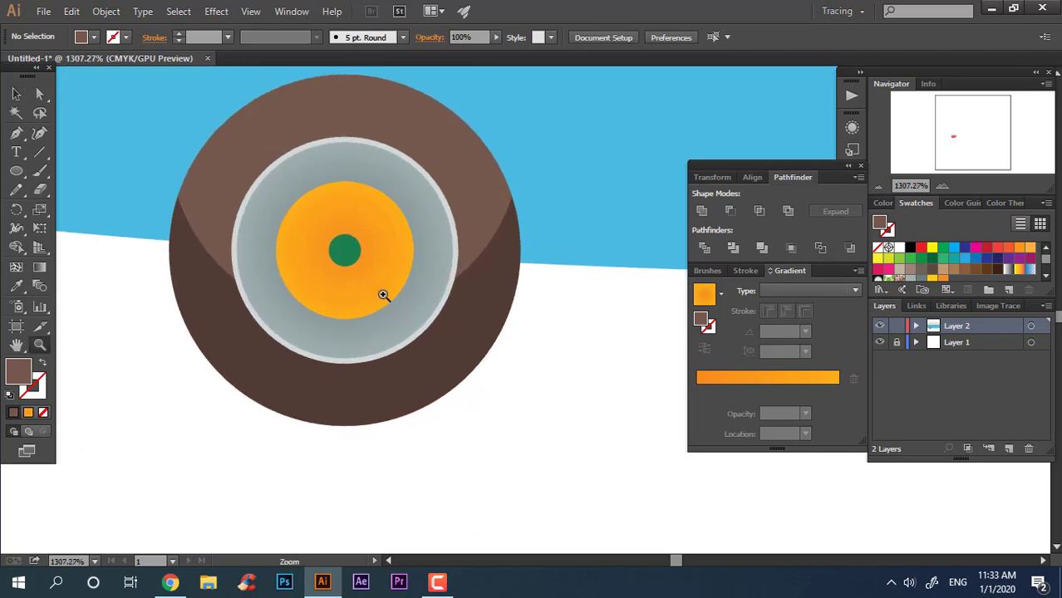
scroll(384, 296, up, 1)
drag(538, 147, 670, 371)
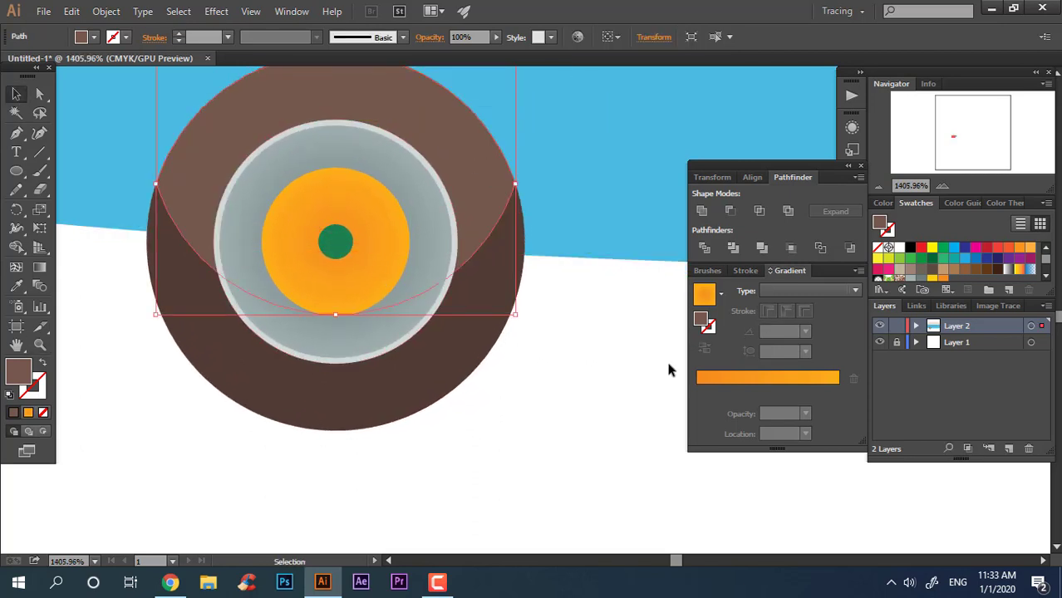
right_click(490, 254)
click(530, 325)
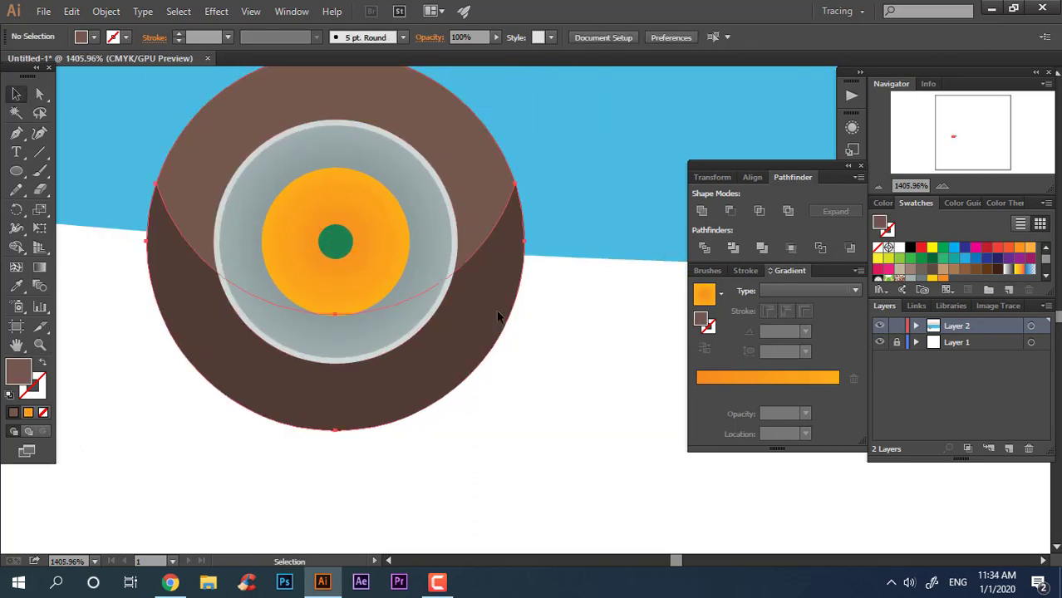
click(704, 248)
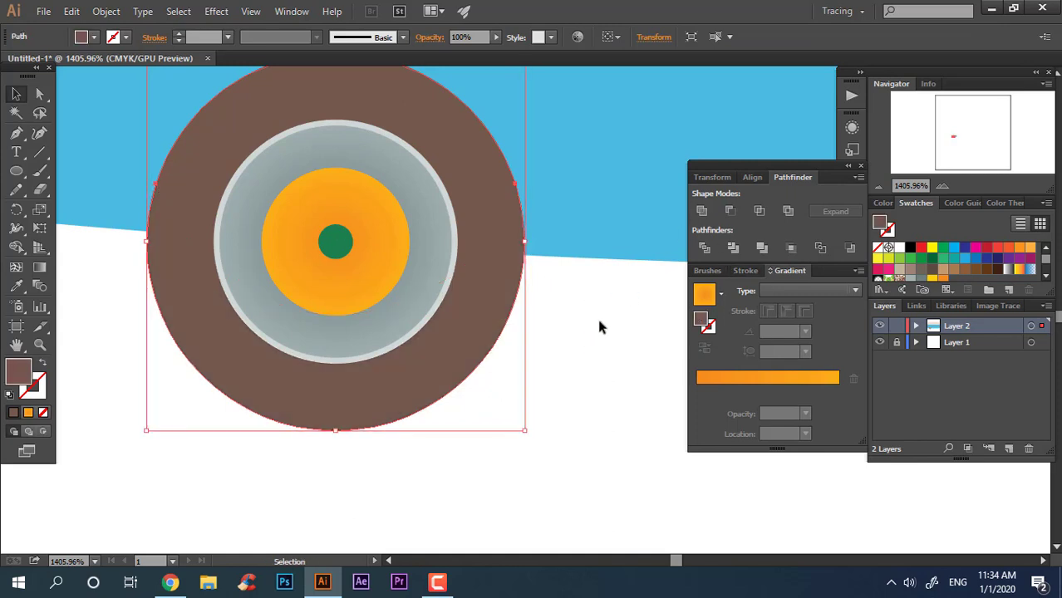
key(ctrl+z)
click(15, 285)
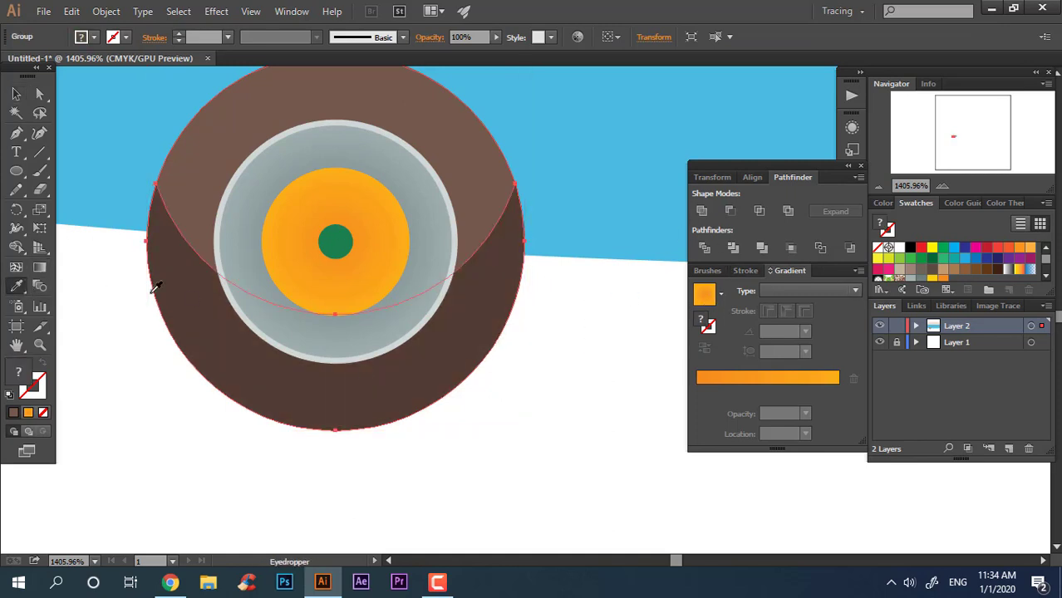
click(177, 287)
Shrink a dark-brown circle into a thin ring hugging the grey rim
key(v)
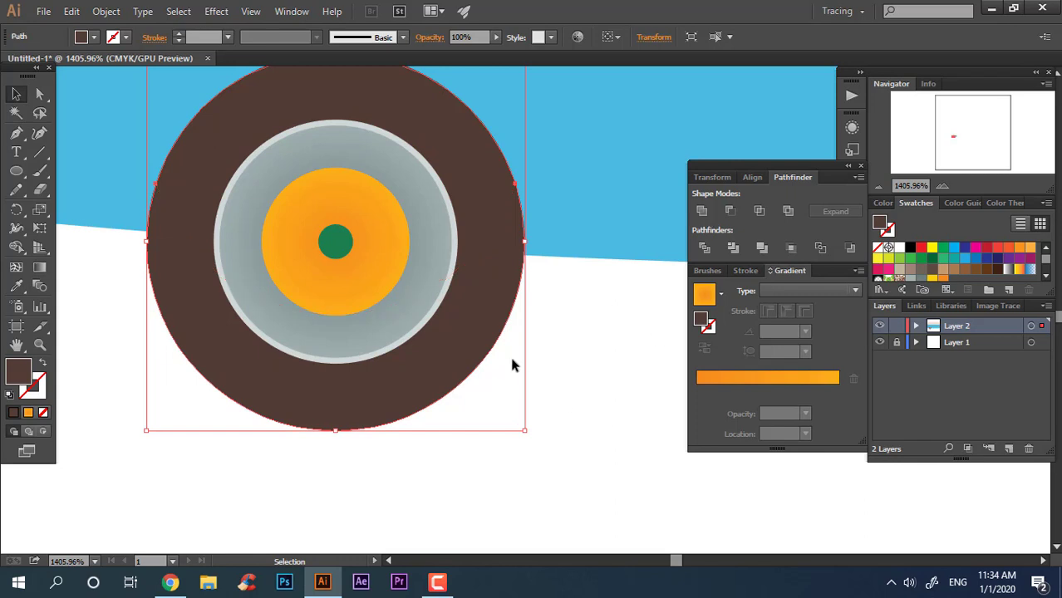
drag(513, 364, 543, 417)
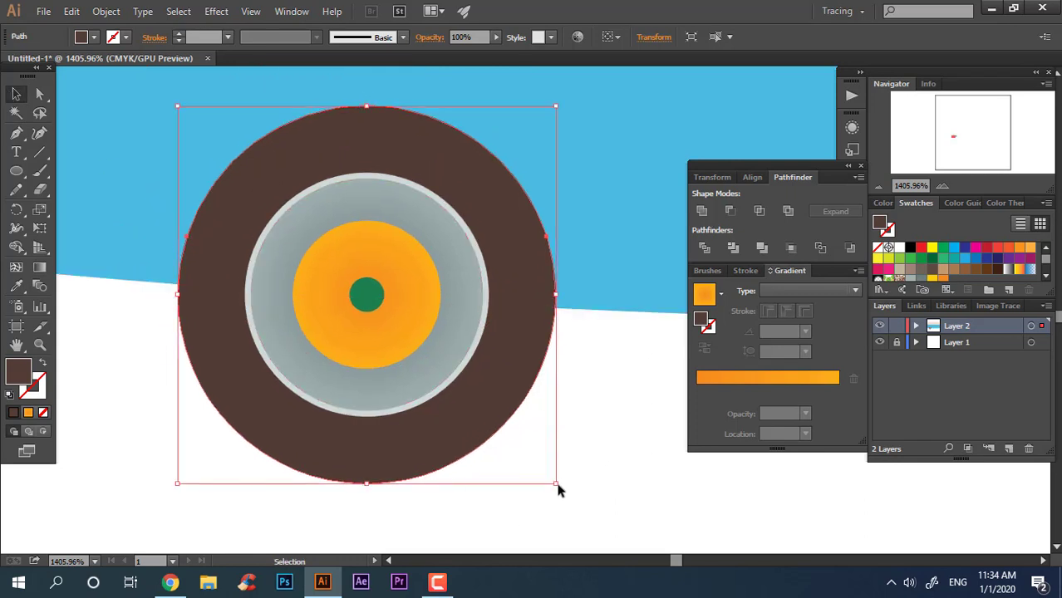
drag(559, 490, 493, 424)
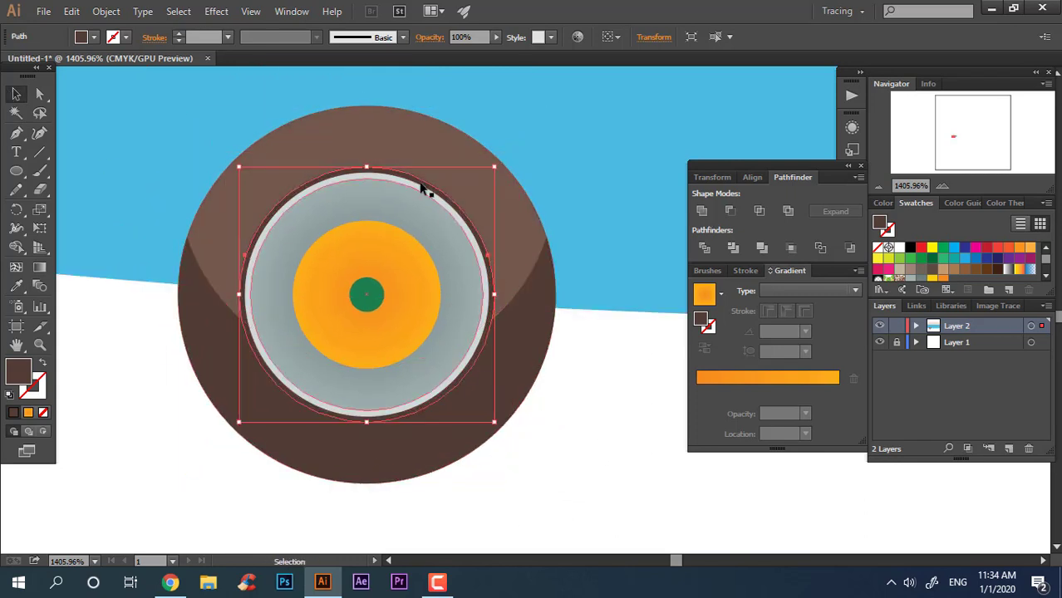
Fill the rim circle with a flat darker grey swatch
click(583, 496)
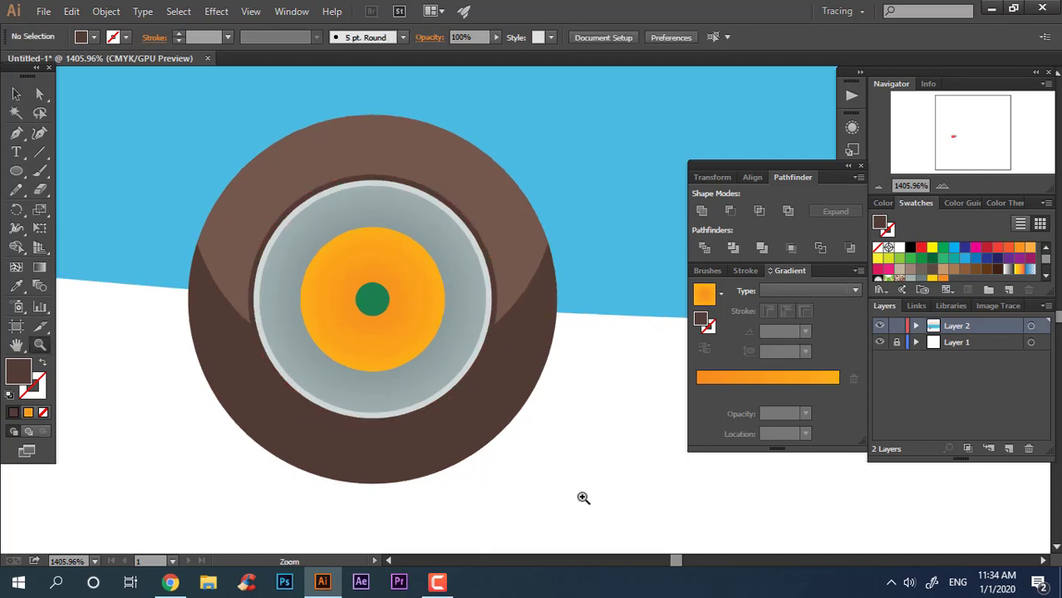
drag(583, 496, 434, 335)
scroll(468, 331, up, 1)
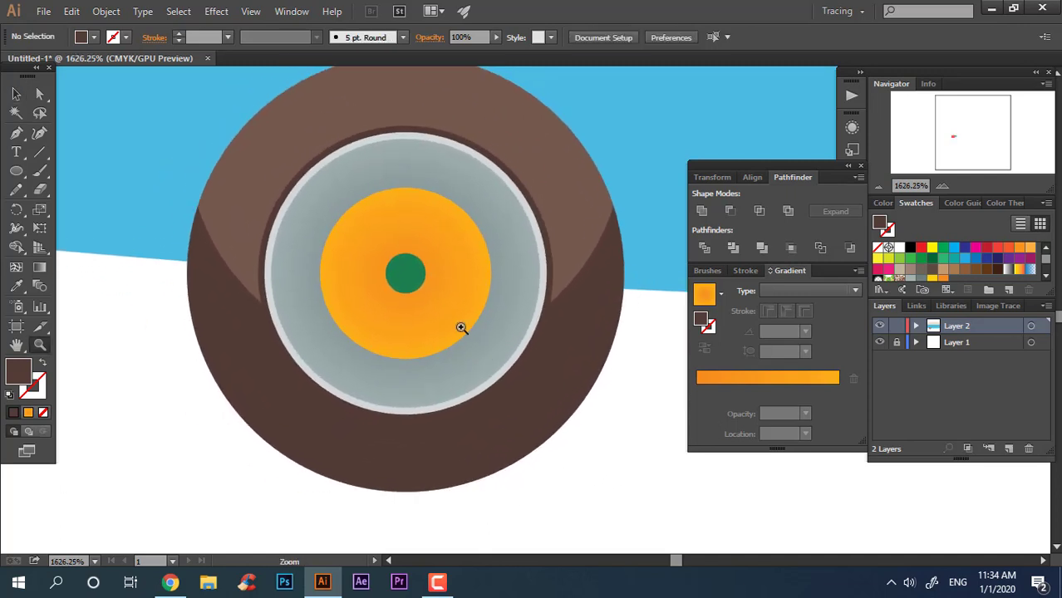
click(16, 94)
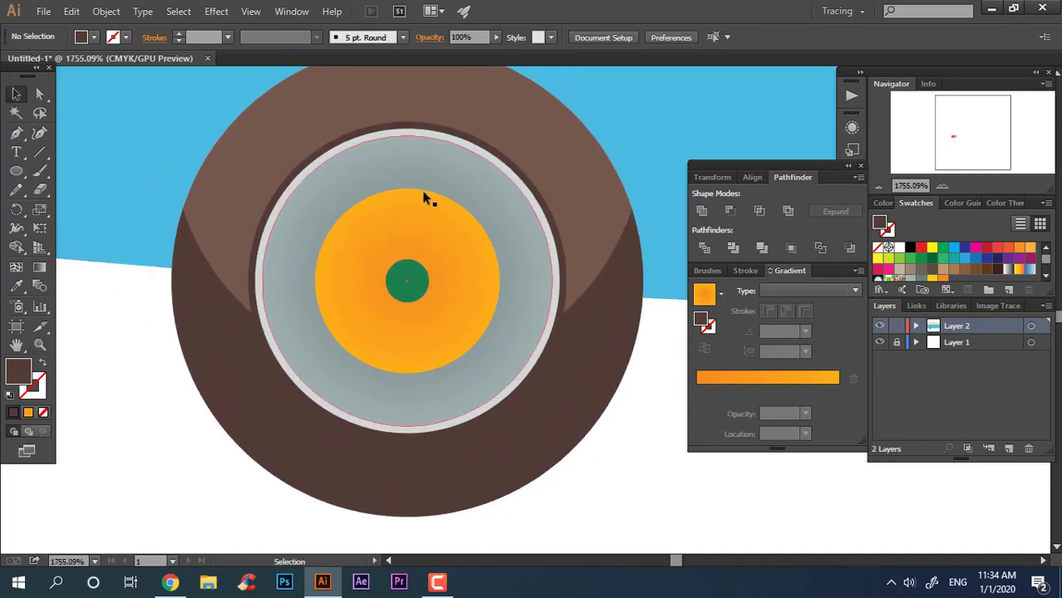
click(551, 300)
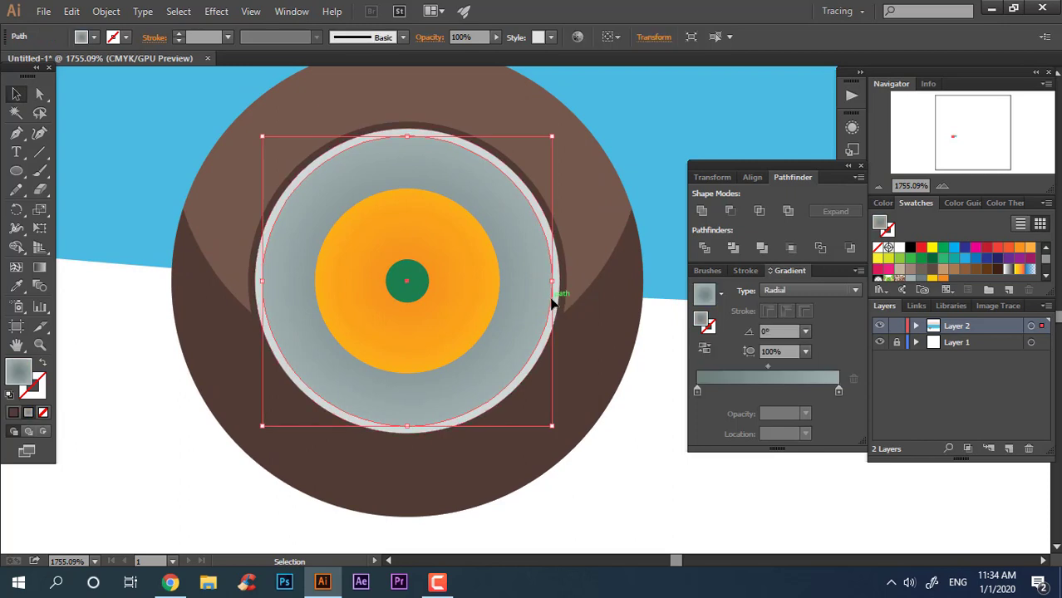
key(a)
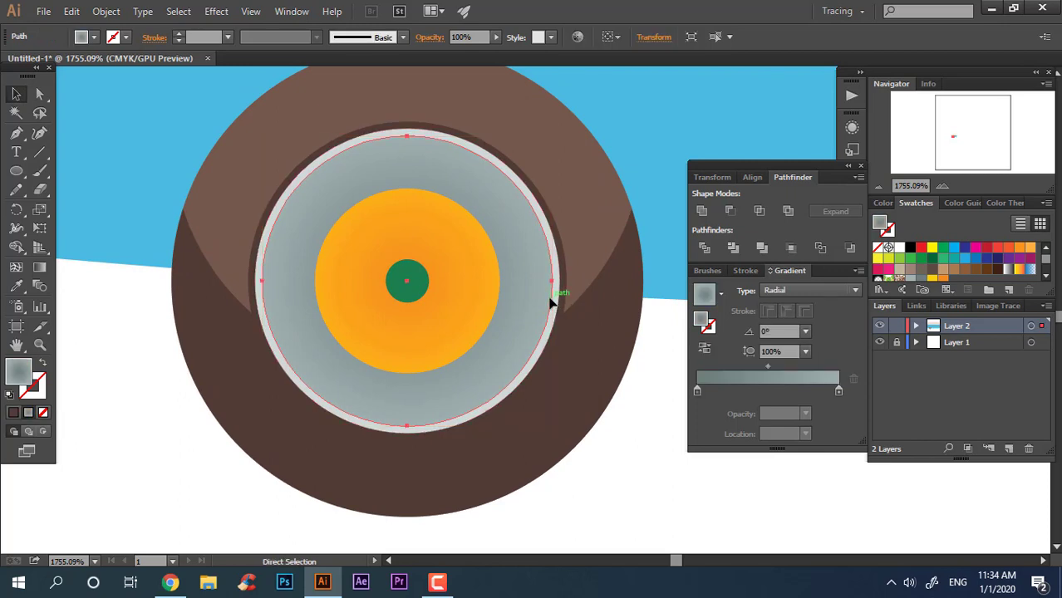
key(v)
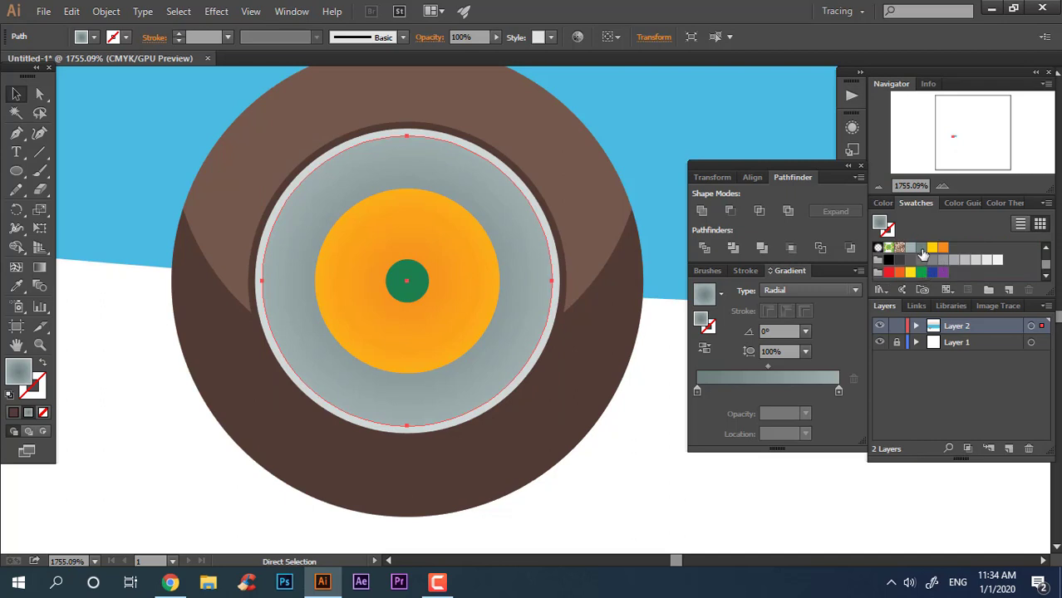
click(921, 249)
Divide the rim with a downward copy and delete the lower piece, leaving the light gradient below
drag(525, 270, 525, 324)
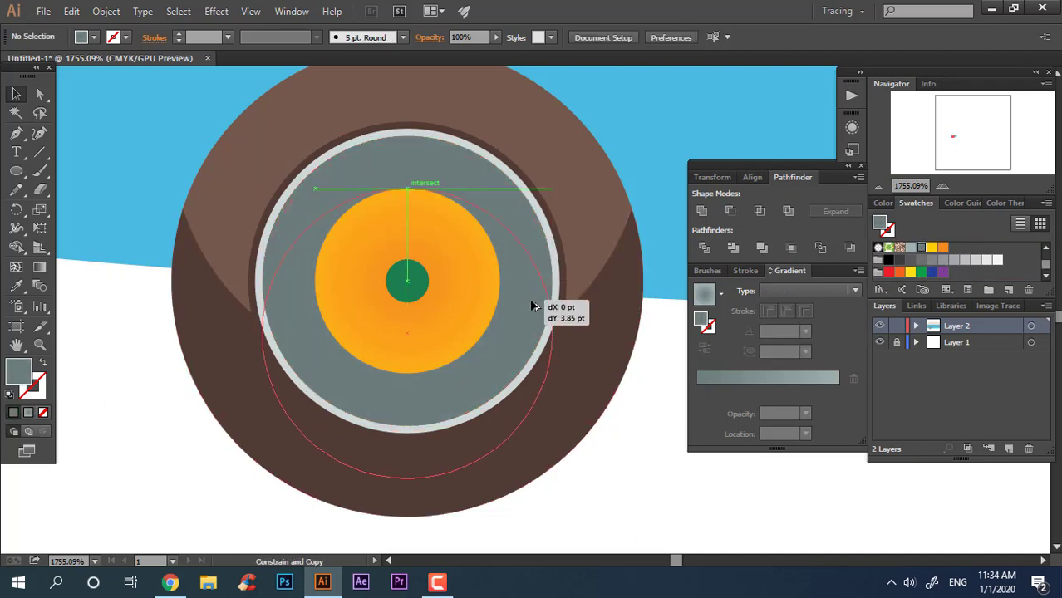
shift+click(474, 185)
click(722, 250)
right_click(450, 239)
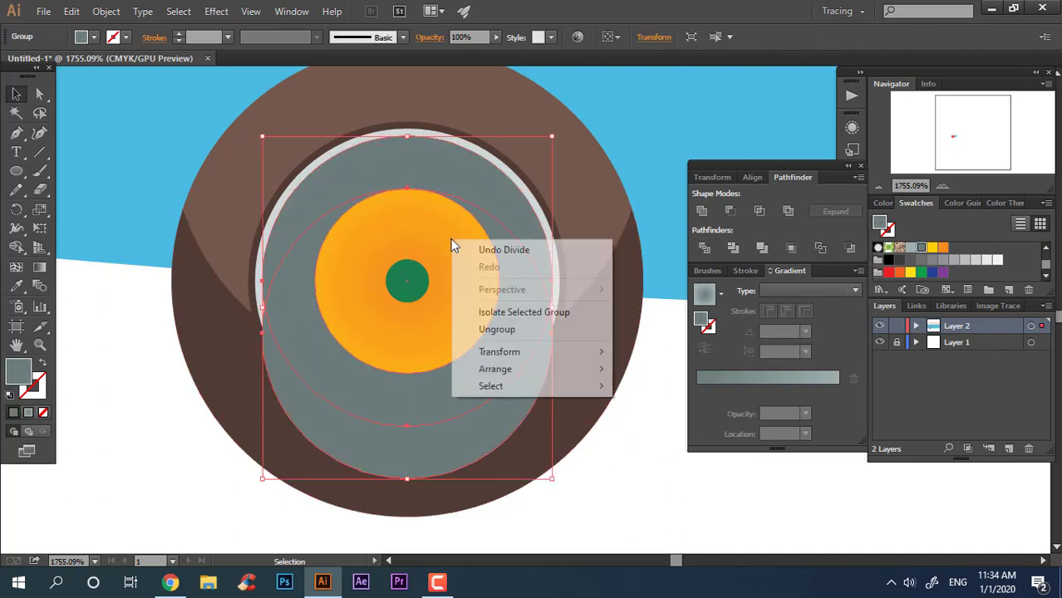
click(512, 332)
click(504, 402)
key(Delete)
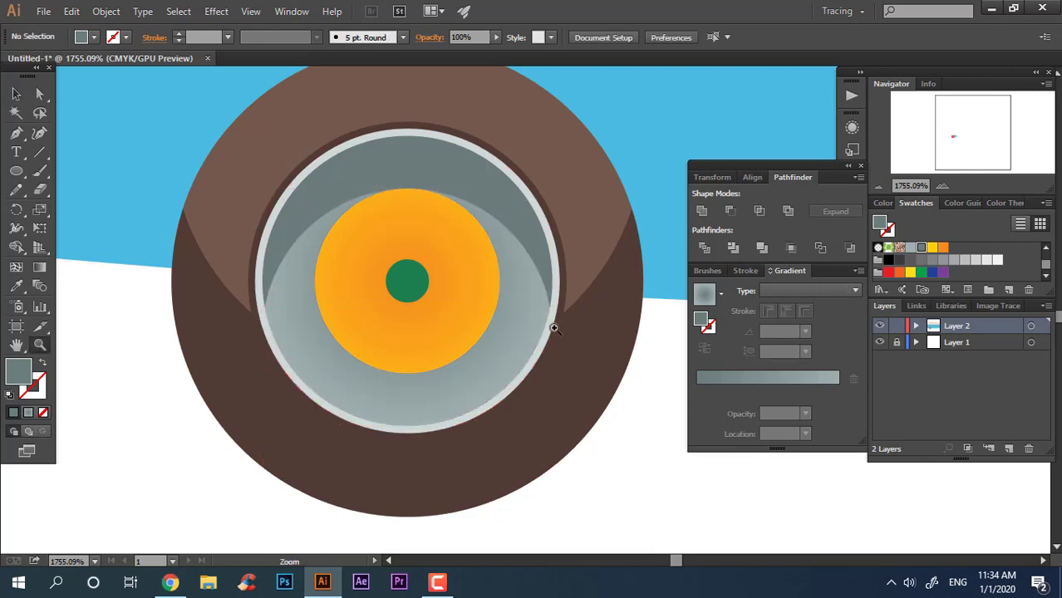
drag(555, 329, 338, 261)
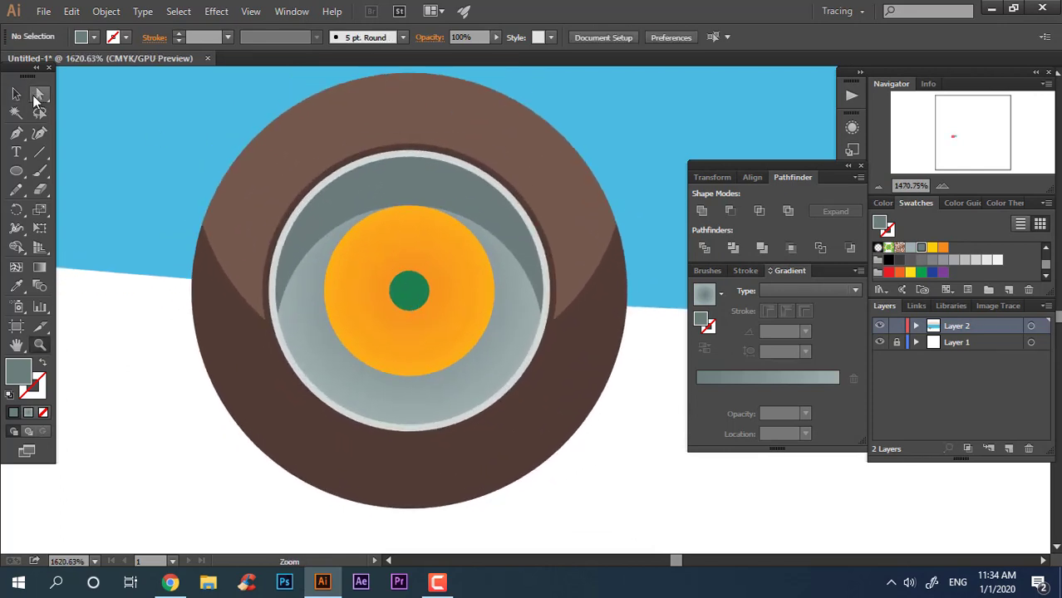
Duplicate the orange hub circle upward and try an orange-red fill on the circles
drag(434, 313, 433, 270)
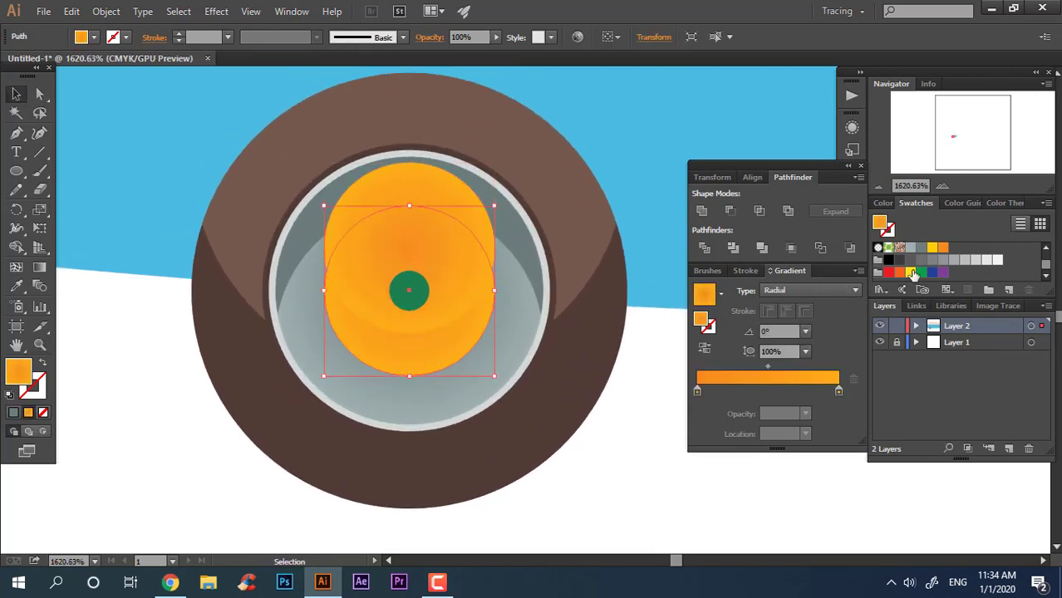
click(913, 275)
shift+click(473, 269)
key(period)
click(612, 439)
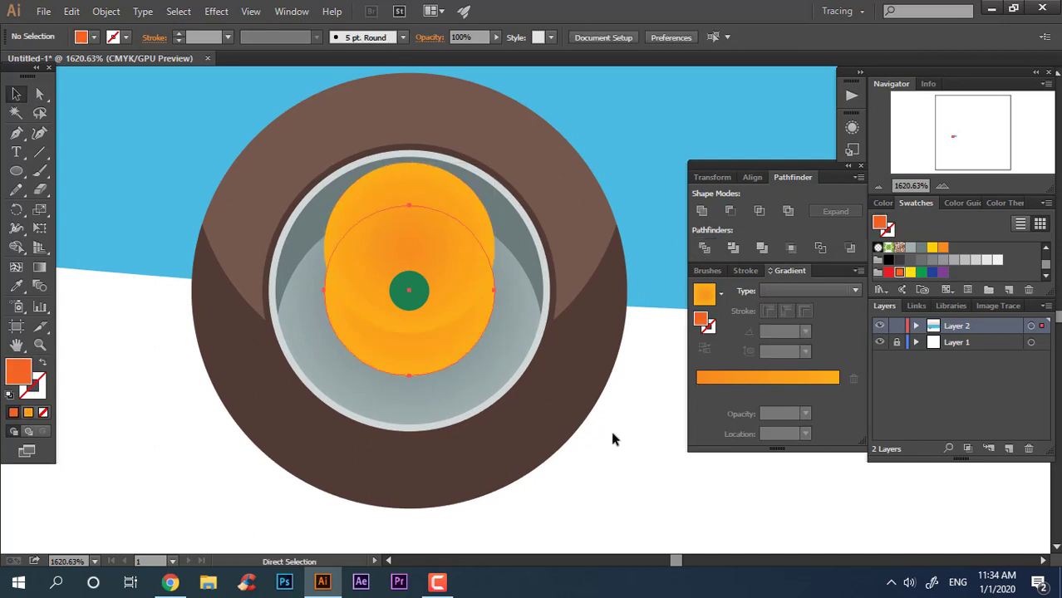
click(469, 332)
shift+click(466, 240)
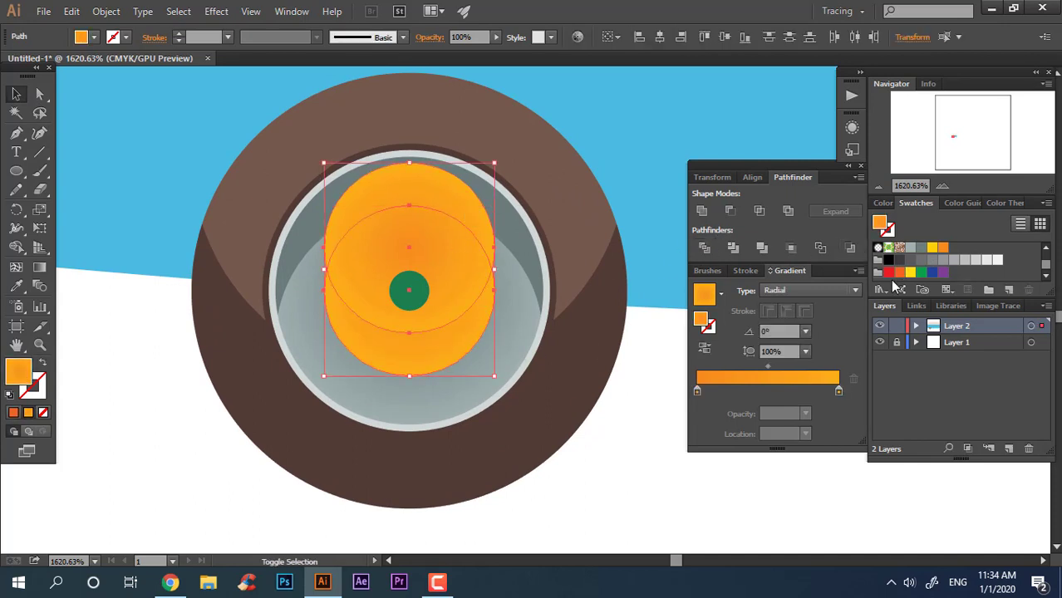
click(900, 272)
key(ctrl+z)
Fill the lower hub circle orange-red, ungroup, and rearrange the upper gradient circle
click(604, 478)
click(462, 340)
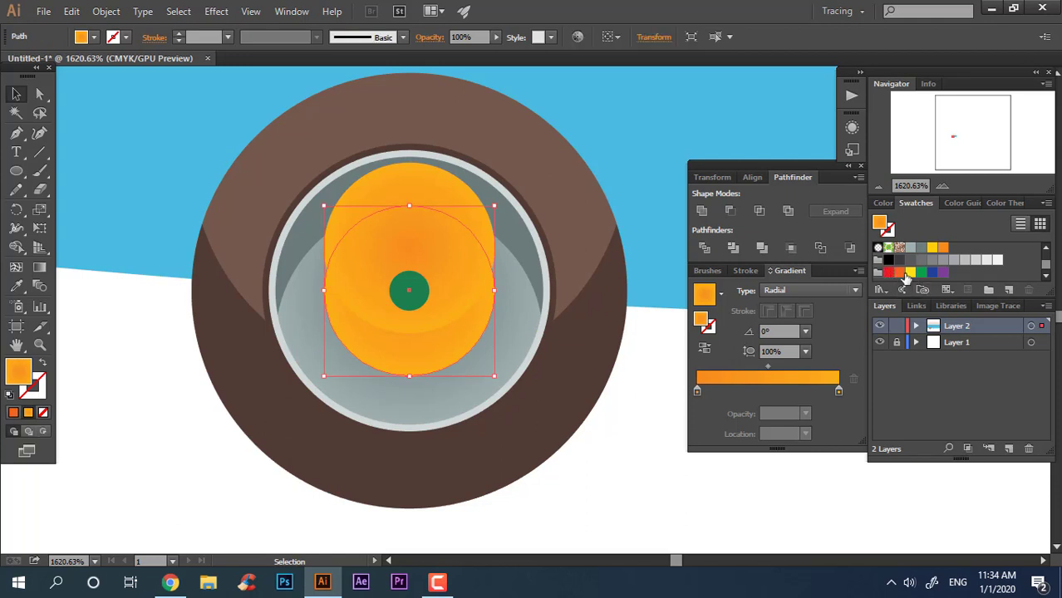
click(901, 274)
shift+click(466, 259)
right_click(425, 265)
click(493, 356)
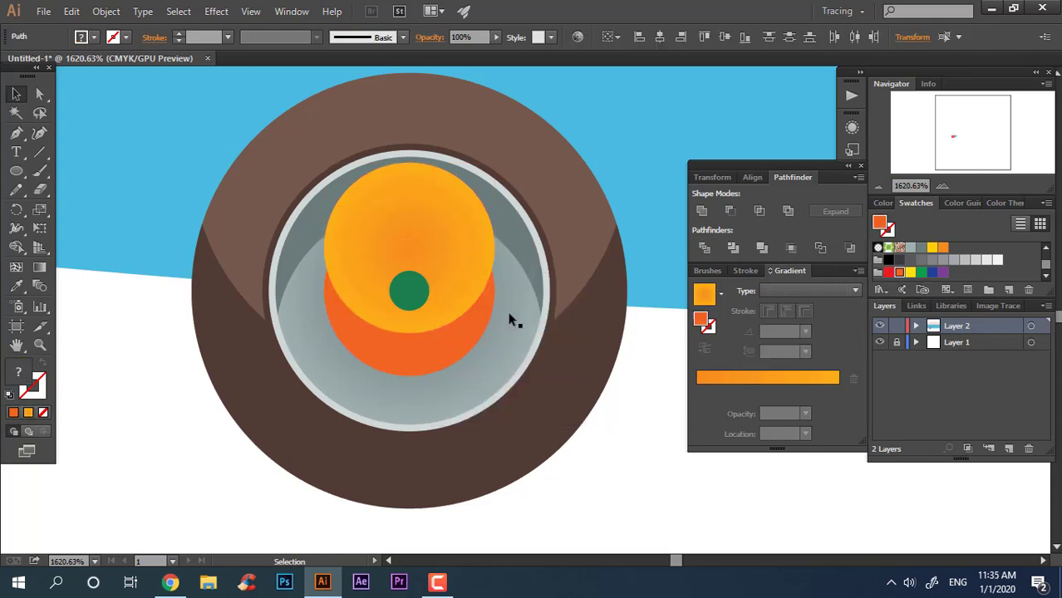
click(428, 189)
drag(428, 190, 441, 234)
key(Delete)
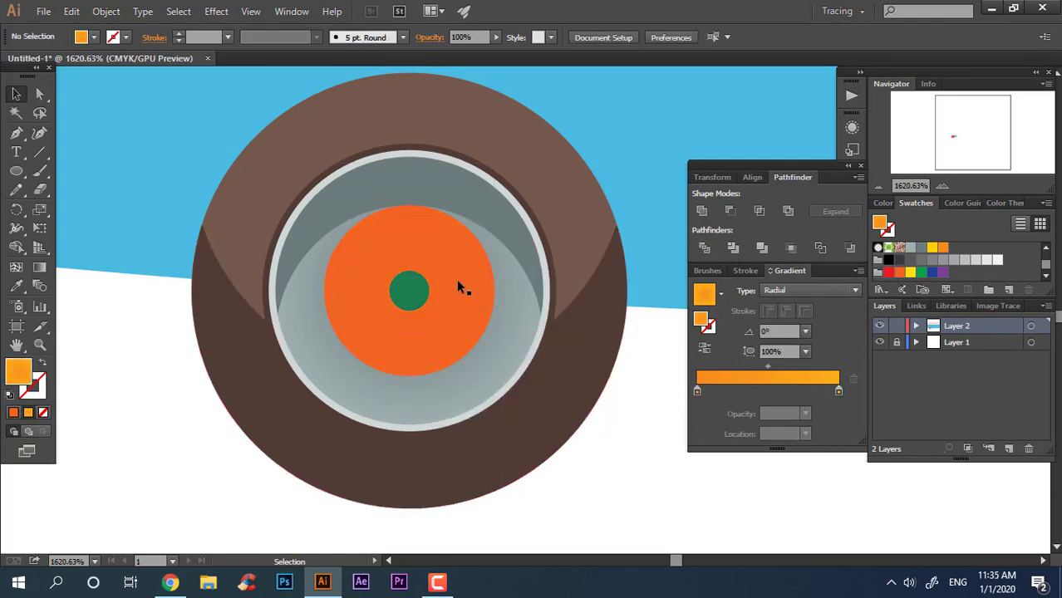
Restore the gradient circle and shrink the orange-red circle so a crescent shows below
click(450, 241)
key(ctrl+z)
click(626, 487)
click(453, 345)
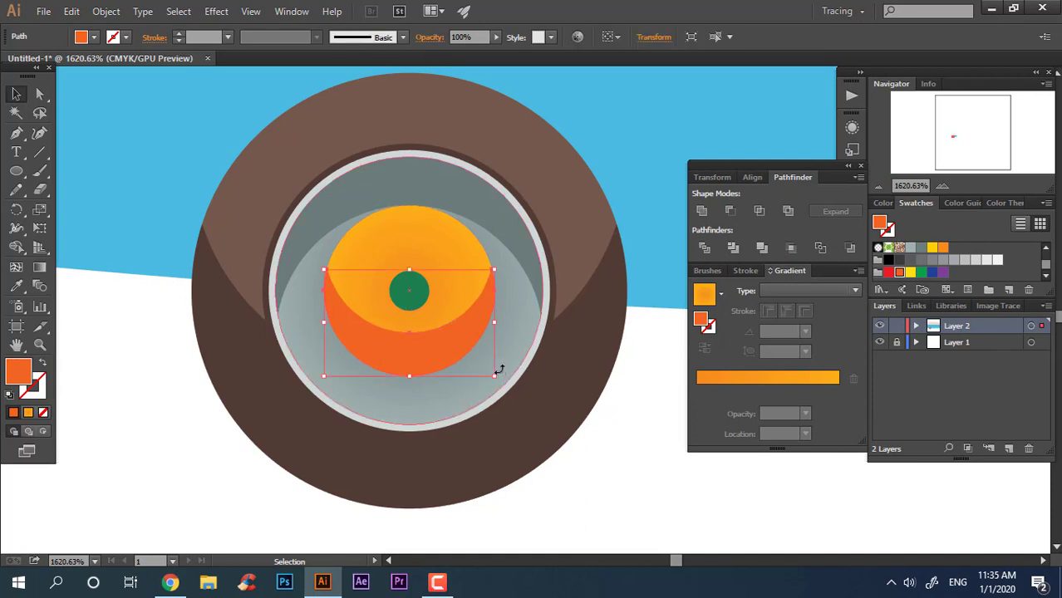
drag(498, 380, 486, 373)
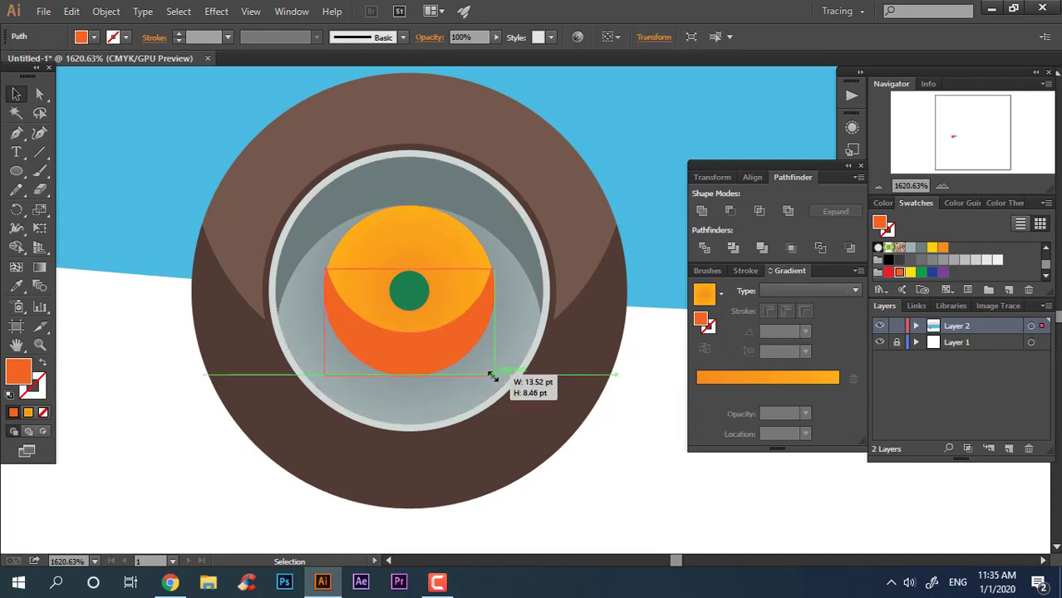
click(601, 486)
scroll(494, 354, down, 2)
scroll(494, 353, up, 1)
scroll(481, 280, up, 1)
Draw a small white oval inside the green centre and move it up
scroll(473, 289, up, 1)
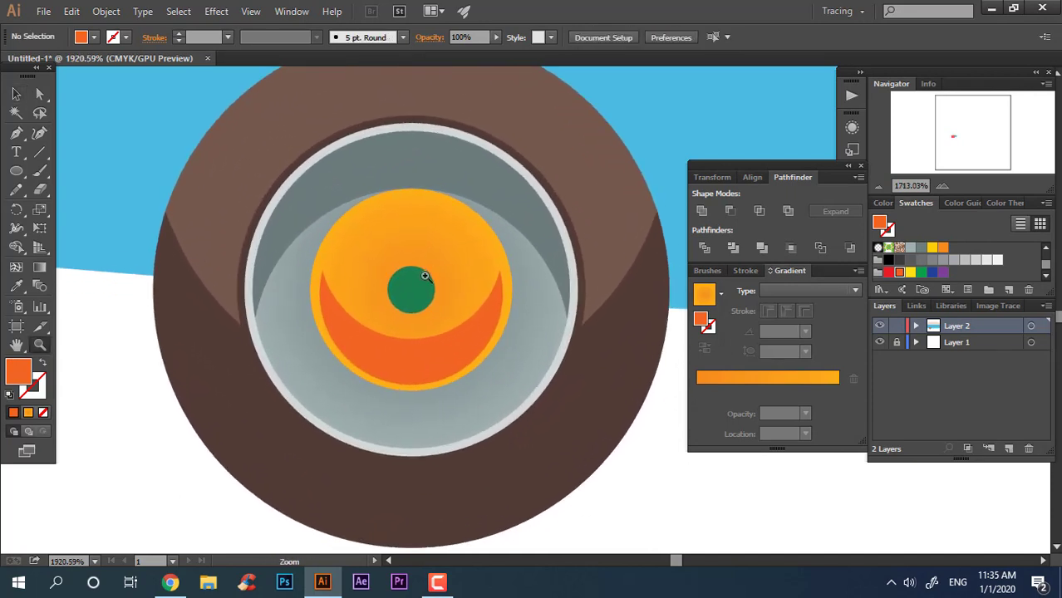
scroll(231, 241, up, 2)
click(17, 171)
scroll(389, 242, up, 4)
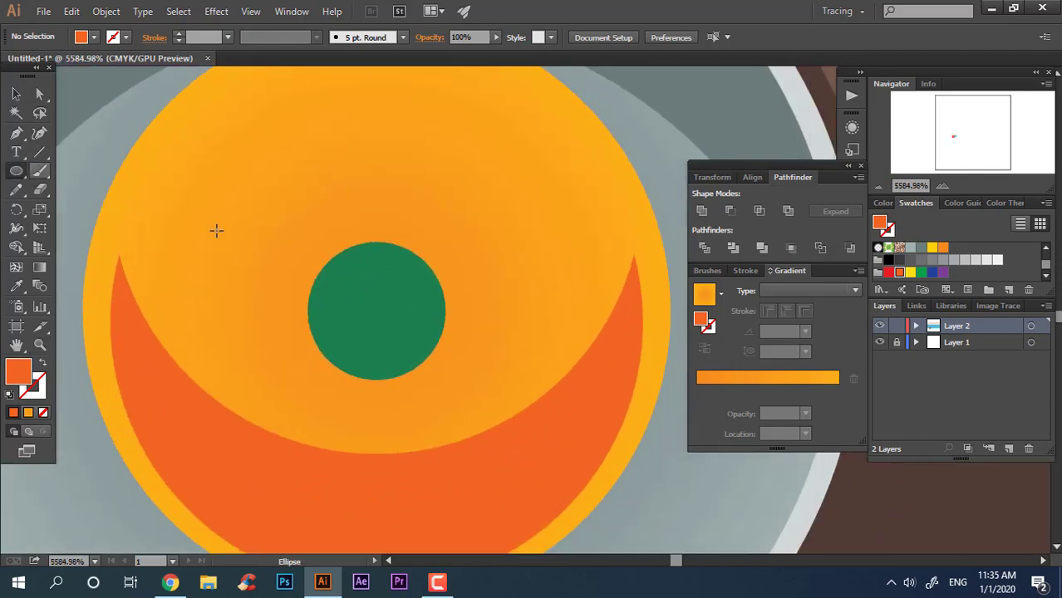
drag(337, 264, 426, 311)
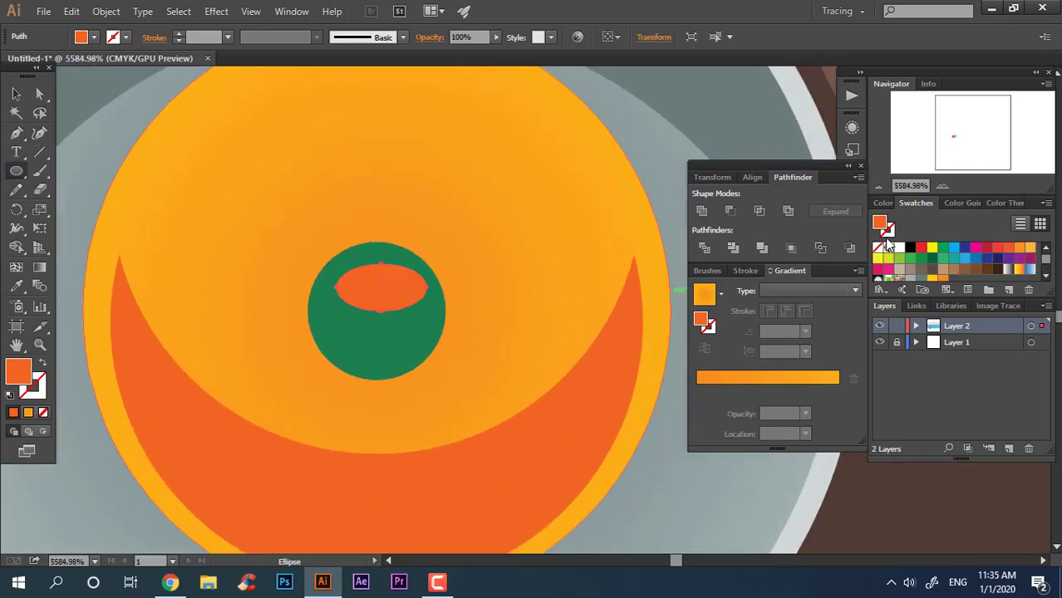
click(900, 248)
scroll(504, 297, up, 1)
drag(293, 280, 285, 264)
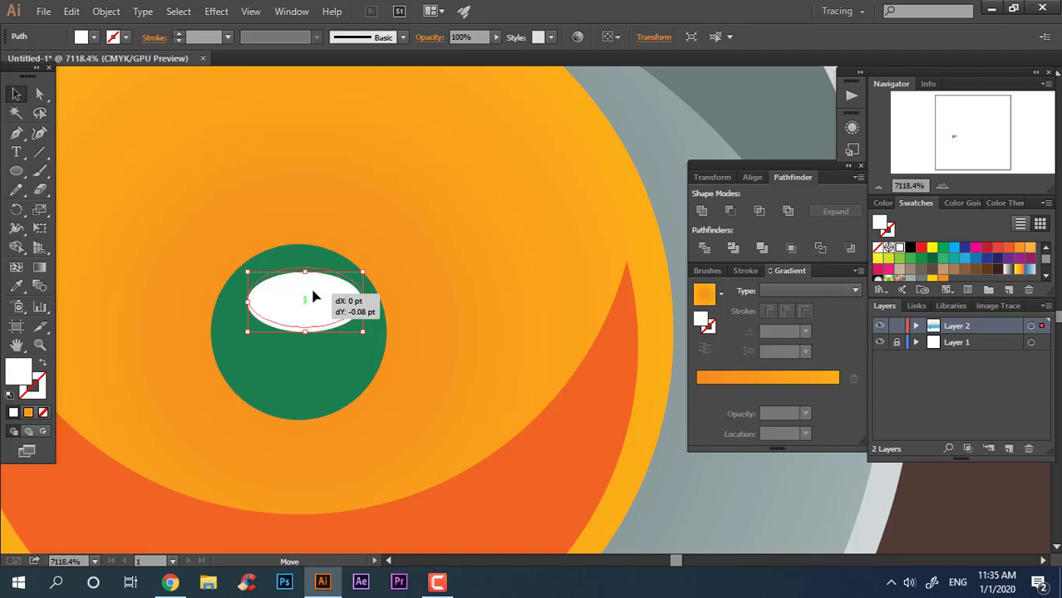
Raise the oval's bottom anchor with Direct Selection to flatten the highlight
key(z)
click(261, 285)
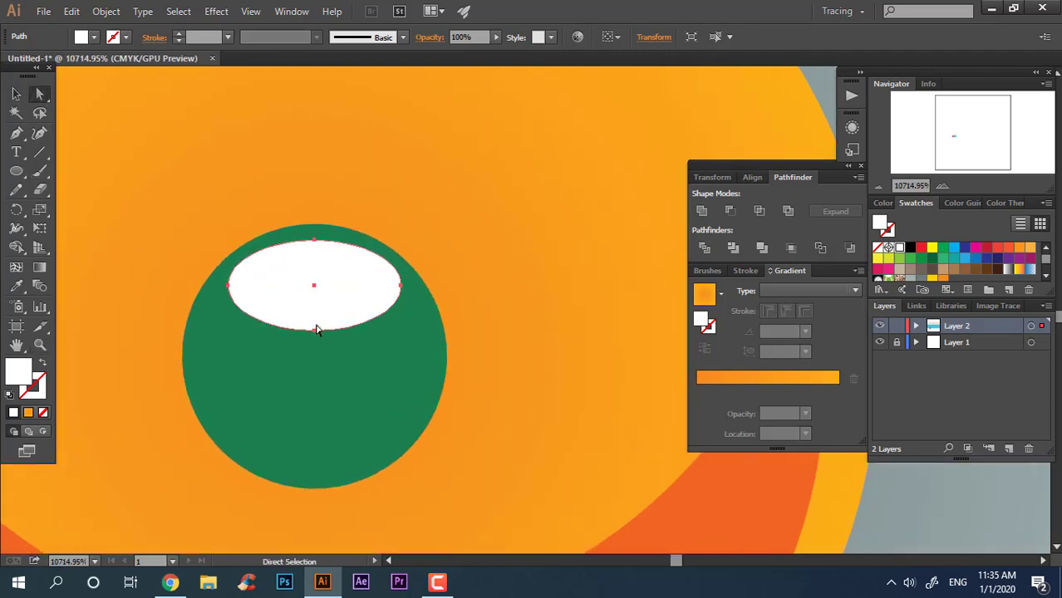
drag(316, 329, 316, 327)
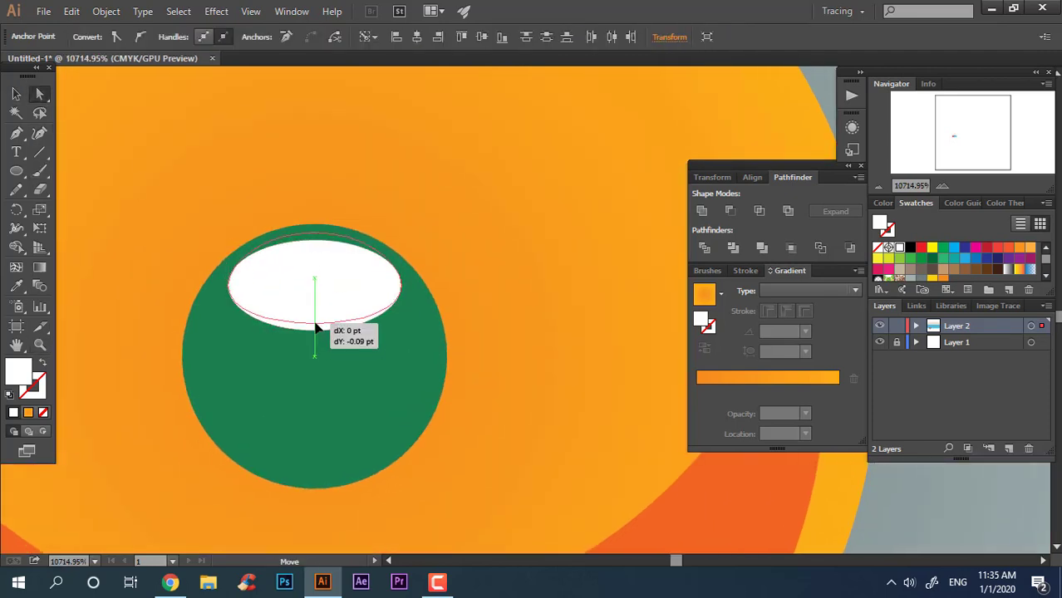
scroll(487, 338, down, 4)
scroll(487, 337, down, 3)
key(v)
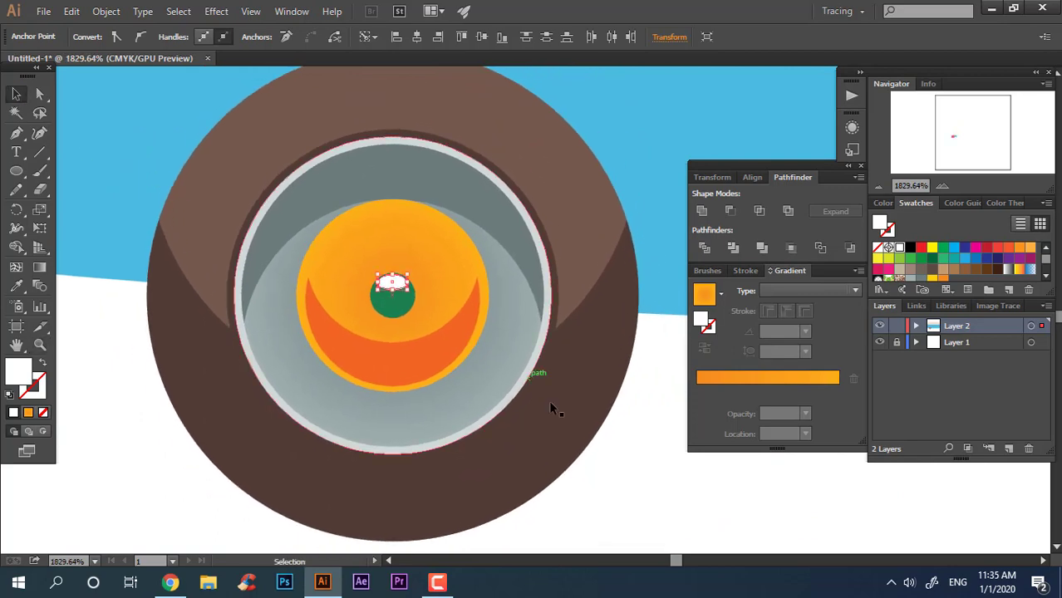
click(515, 360)
scroll(441, 285, down, 2)
scroll(434, 242, down, 1)
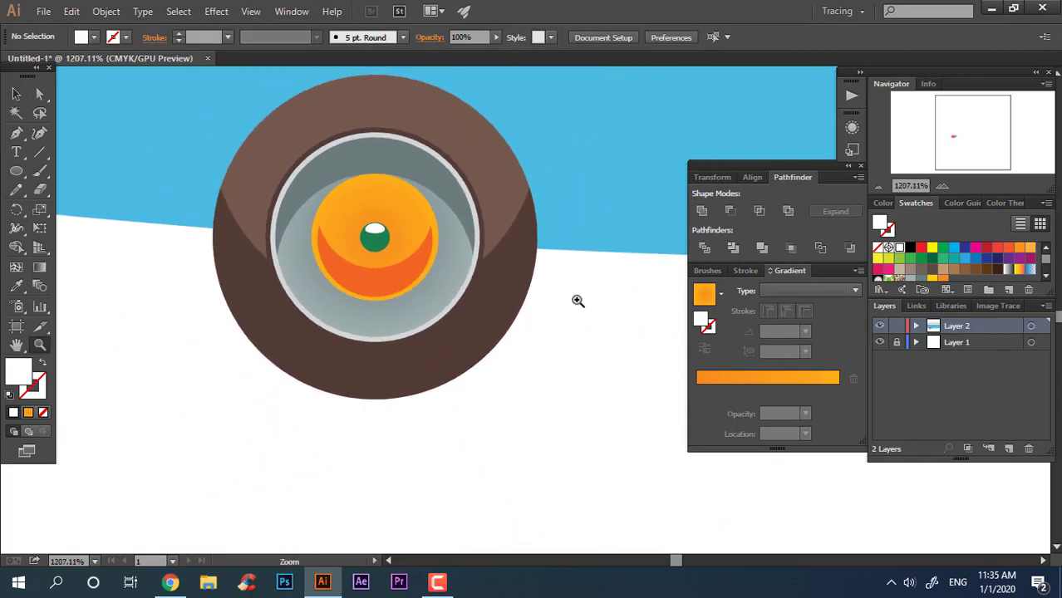
scroll(515, 254, down, 2)
scroll(450, 261, down, 2)
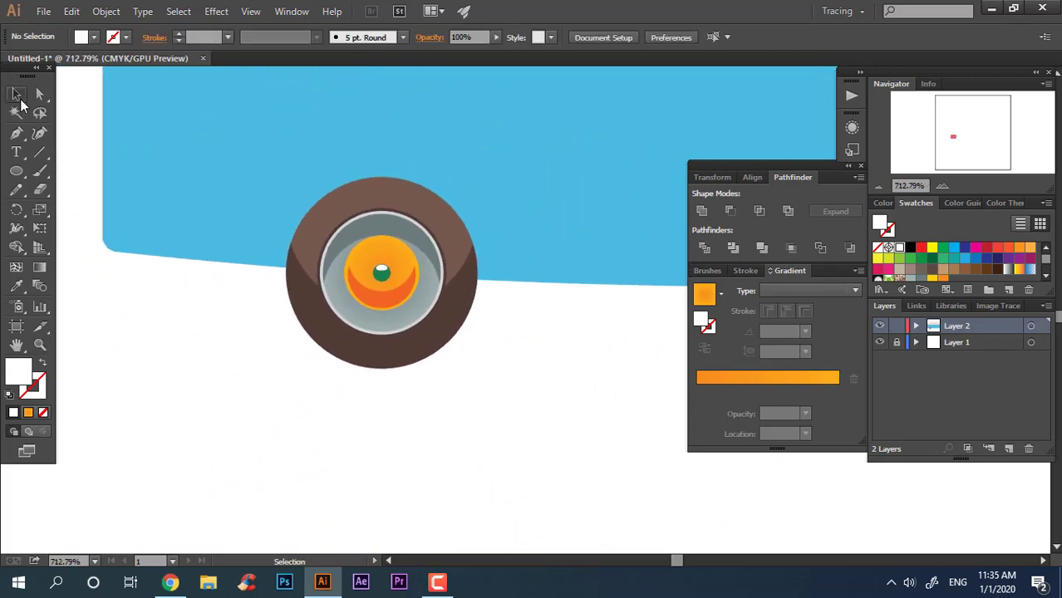
Group all the wheel's parts into one object
click(466, 274)
right_click(386, 266)
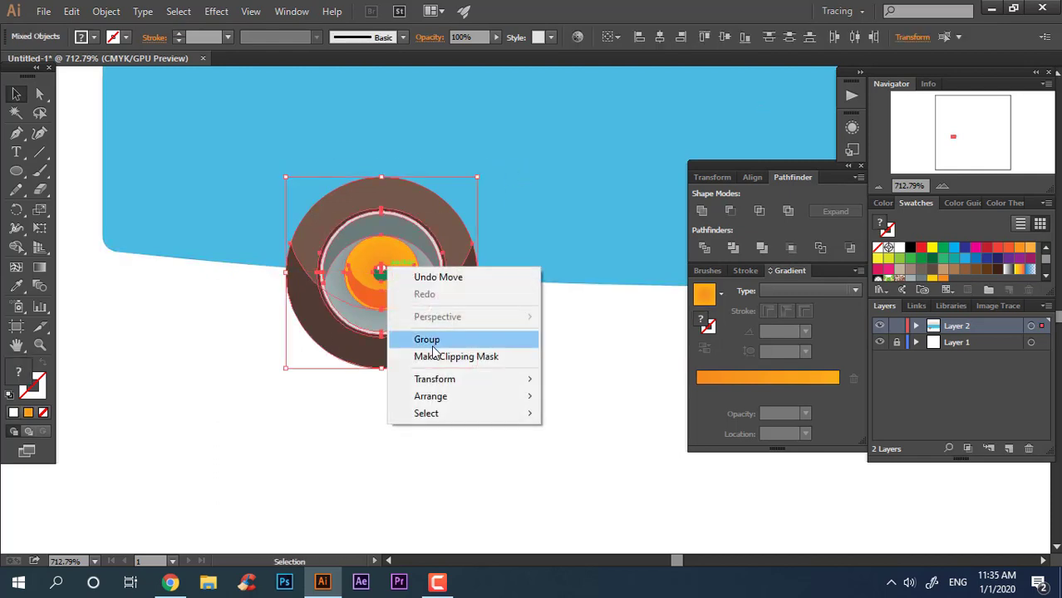
click(433, 337)
click(528, 366)
Duplicate the wheel about 120.74 pt to the right as the second wheel
scroll(397, 402, down, 2)
scroll(397, 399, down, 2)
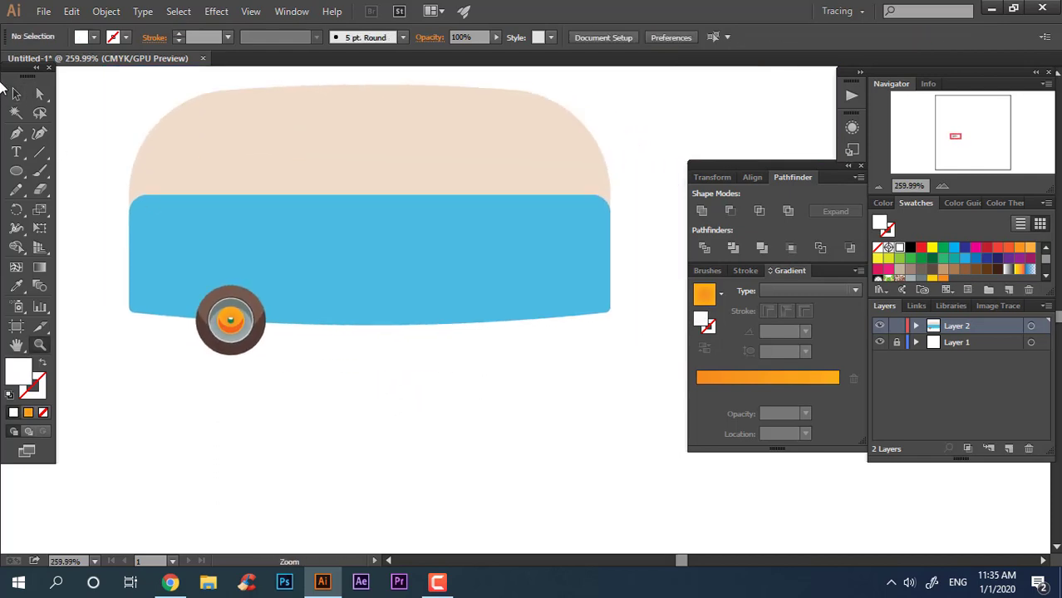
mouse_move(242, 352)
mouse_down()
mouse_move(499, 366)
mouse_move(503, 423)
mouse_up()
scroll(498, 280, up, 2)
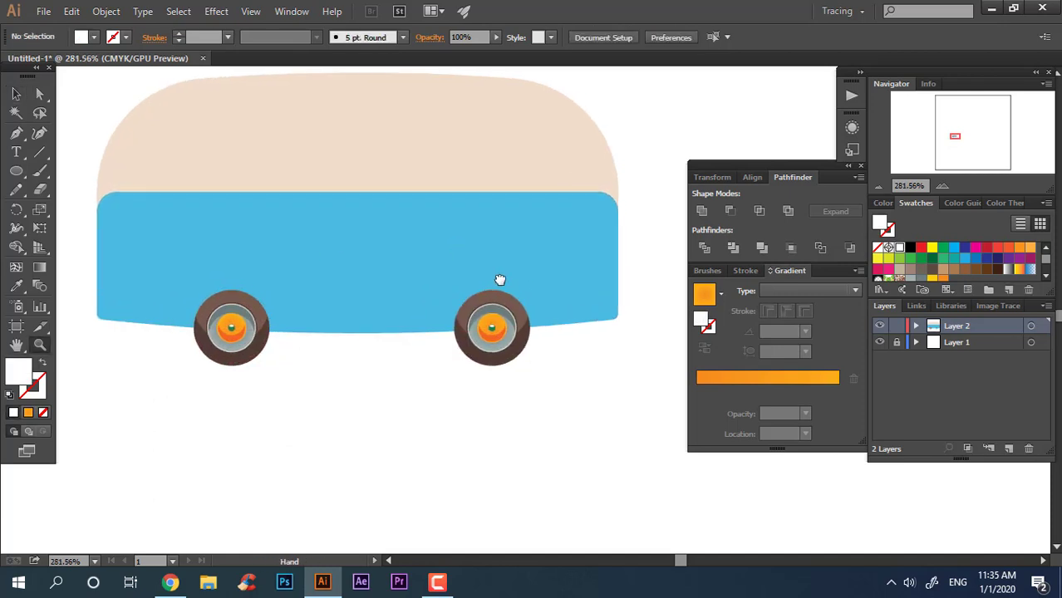
scroll(359, 323, up, 2)
scroll(361, 326, up, 1)
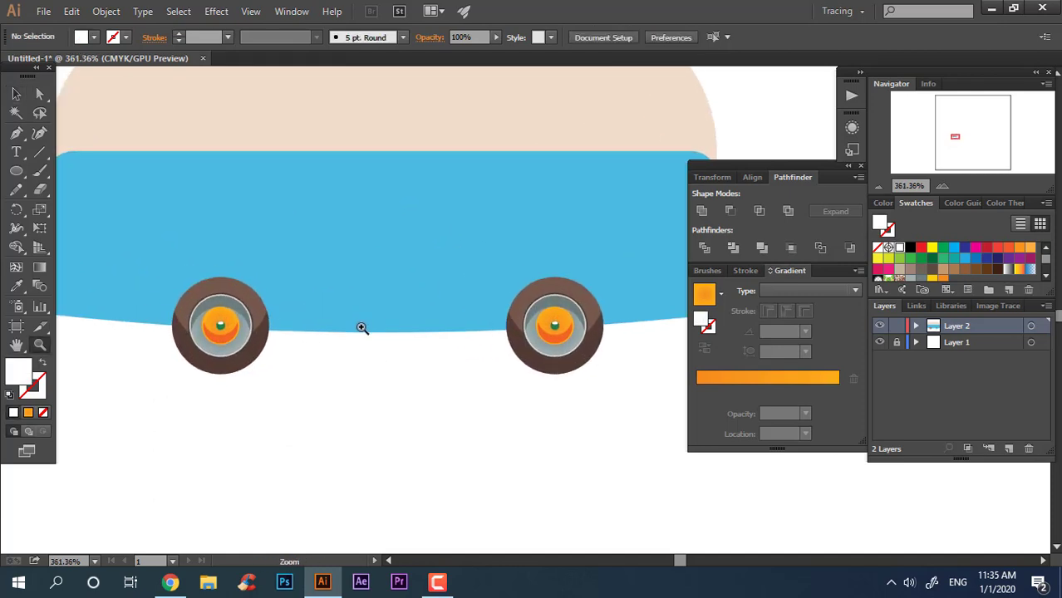
Merge the left wheel's parts into one brown circle and nudge it down
ctrl+click(328, 306)
scroll(379, 287, down, 2)
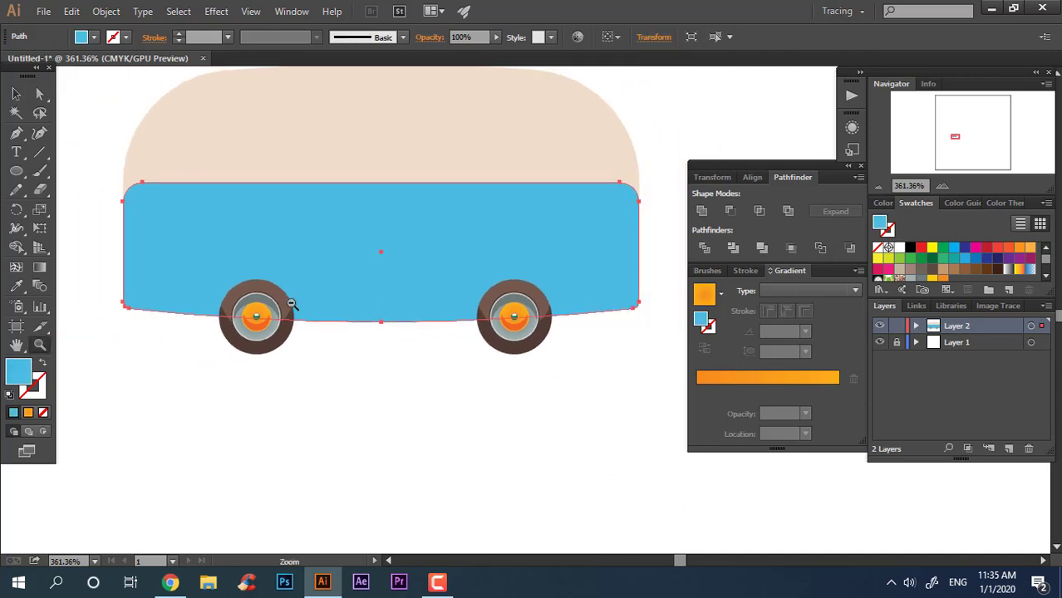
scroll(241, 343, up, 4)
click(264, 348)
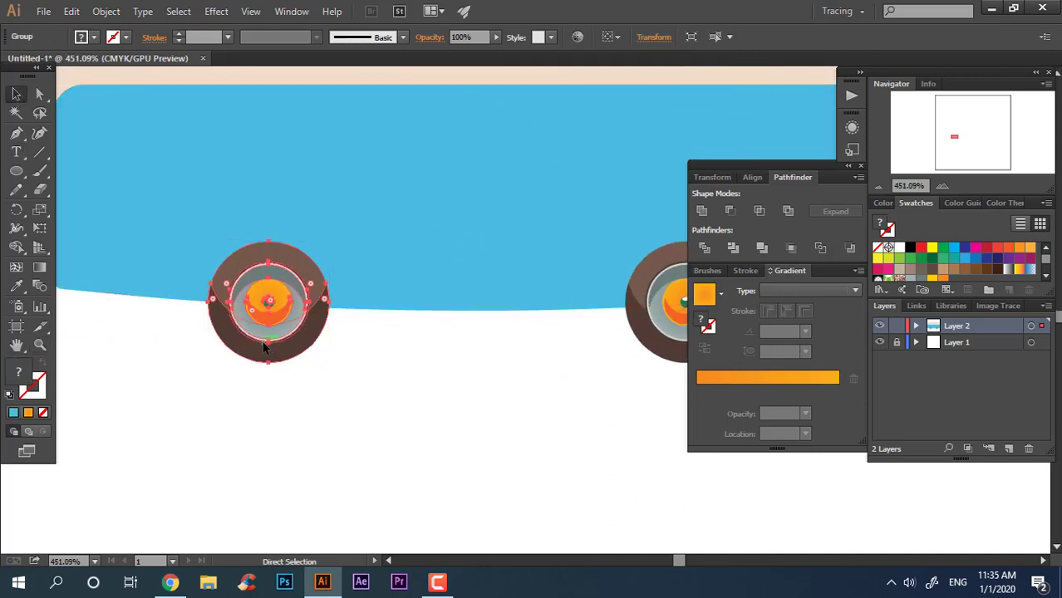
click(706, 247)
click(921, 269)
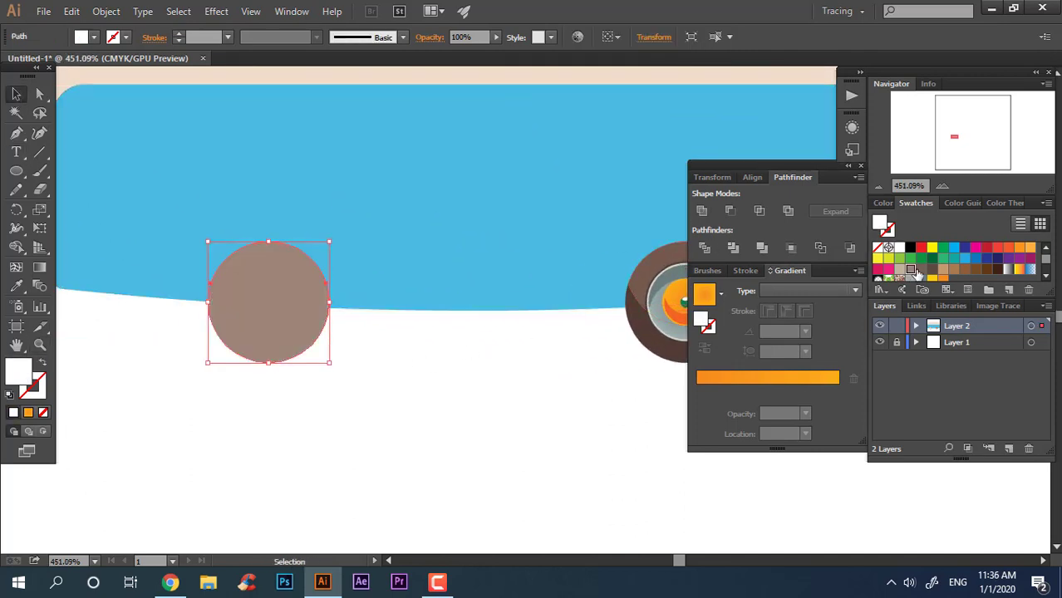
scroll(345, 329, up, 1)
drag(394, 339, 505, 401)
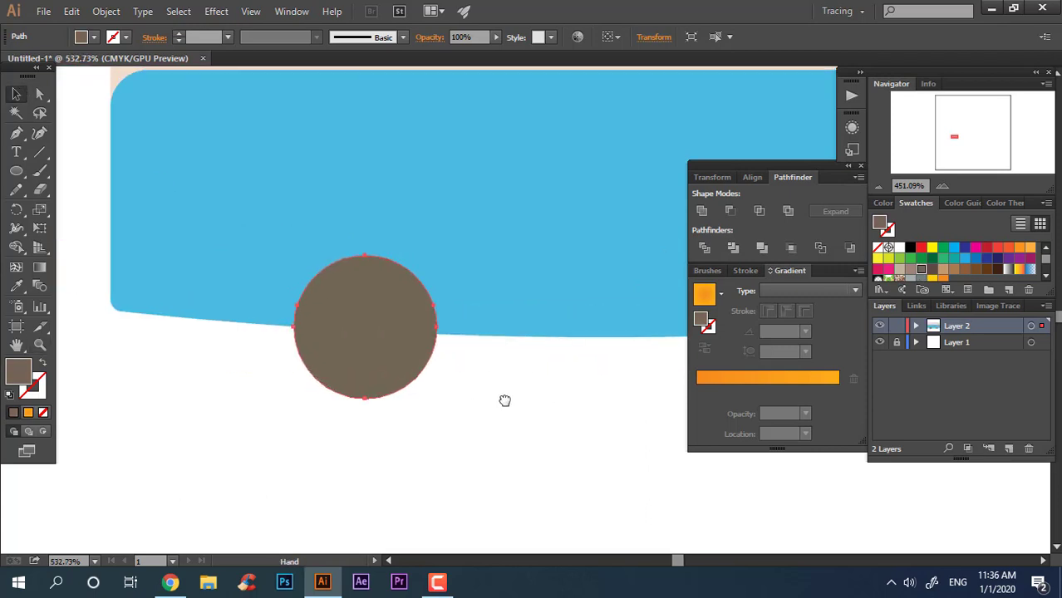
drag(422, 366, 454, 384)
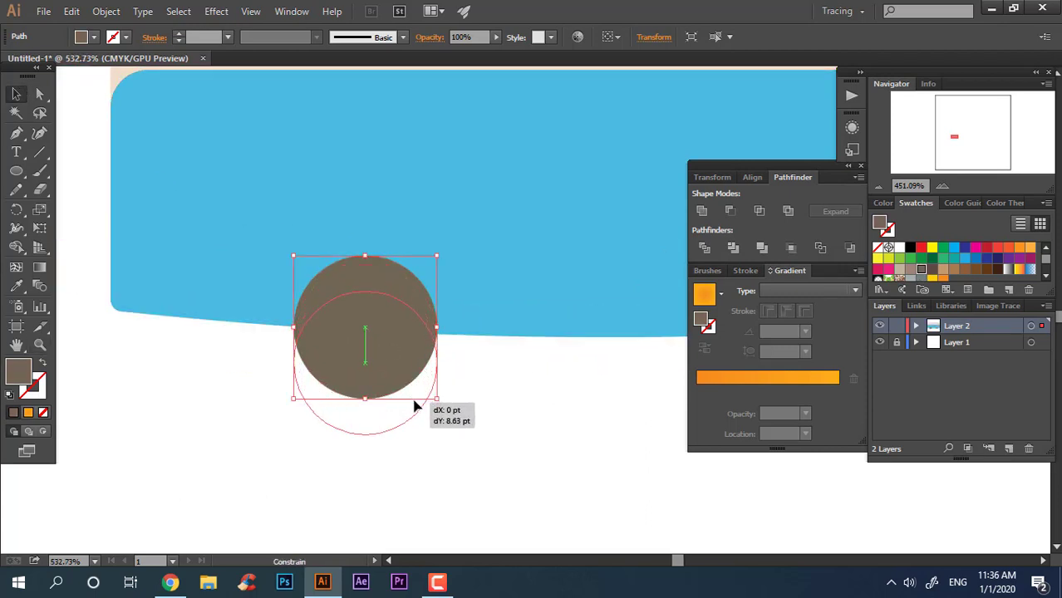
Bring the blue body to the front and copy the brown circle over the right wheel
click(503, 281)
key(ctrl+shift+bracketright)
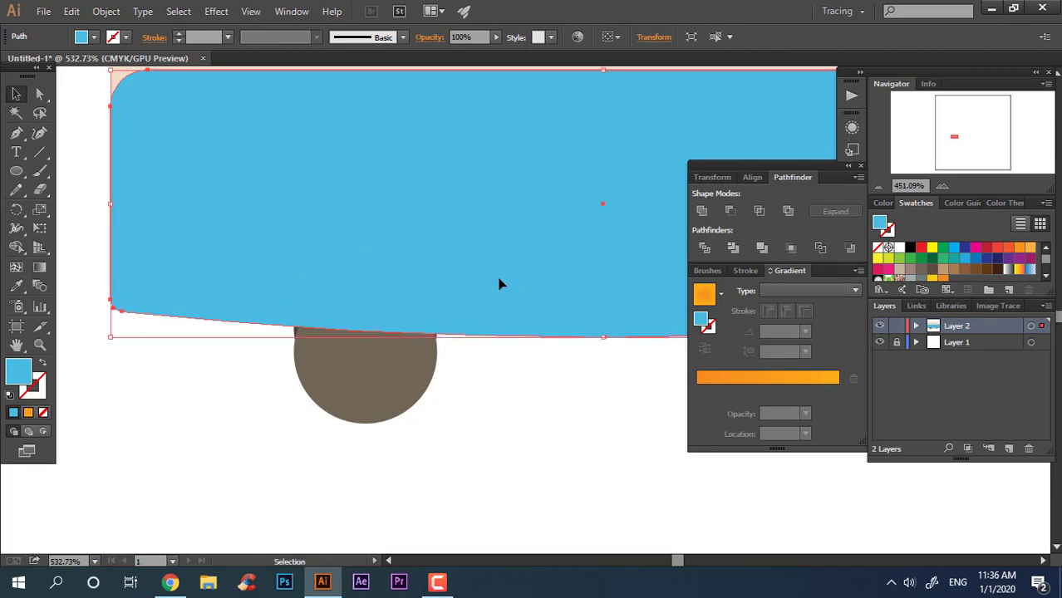
click(542, 424)
key(z)
alt+click(278, 434)
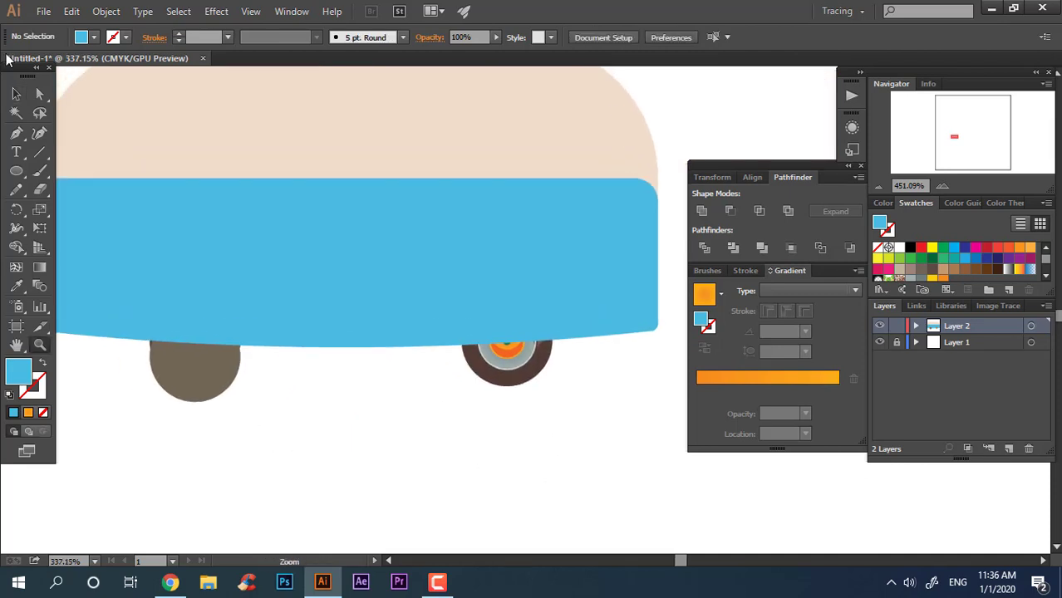
drag(241, 385, 529, 422)
Cut both circles out of the blue body and ungroup the resulting pieces
shift+click(195, 374)
shift+click(301, 325)
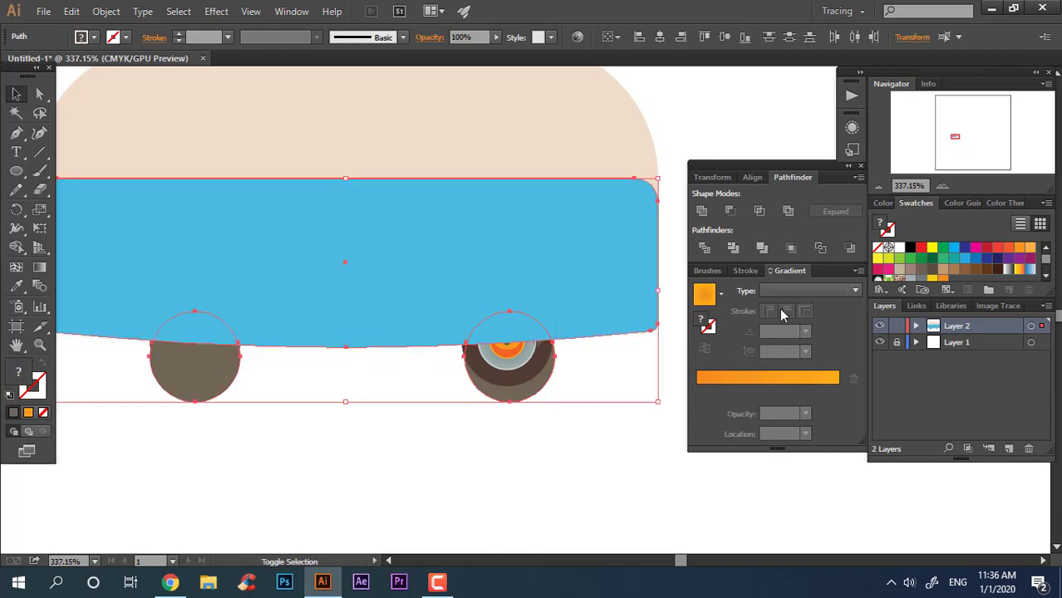
right_click(481, 333)
click(522, 418)
click(526, 382)
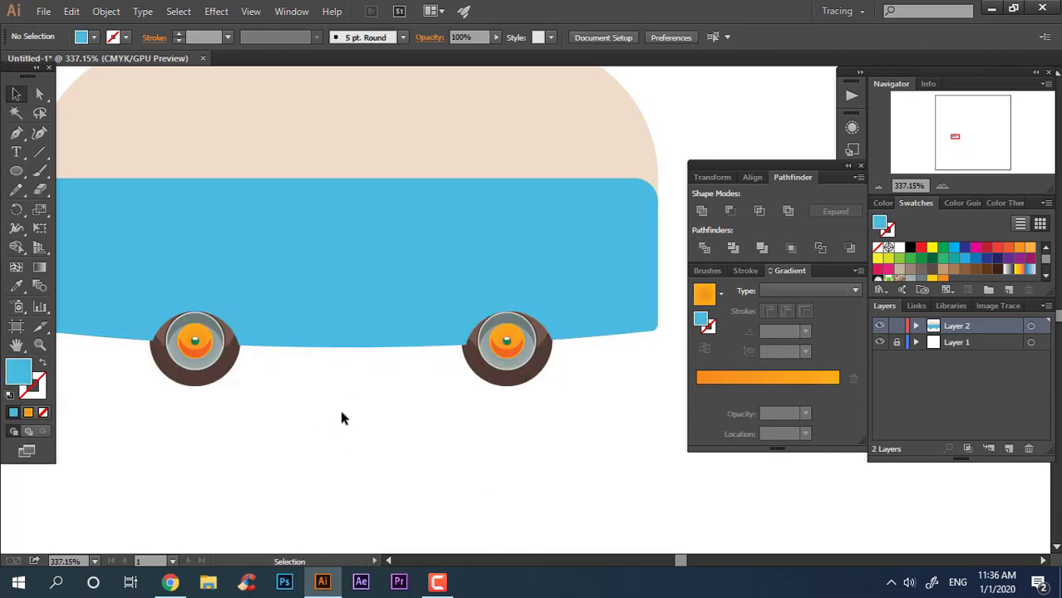
key(z)
drag(341, 418, 308, 359)
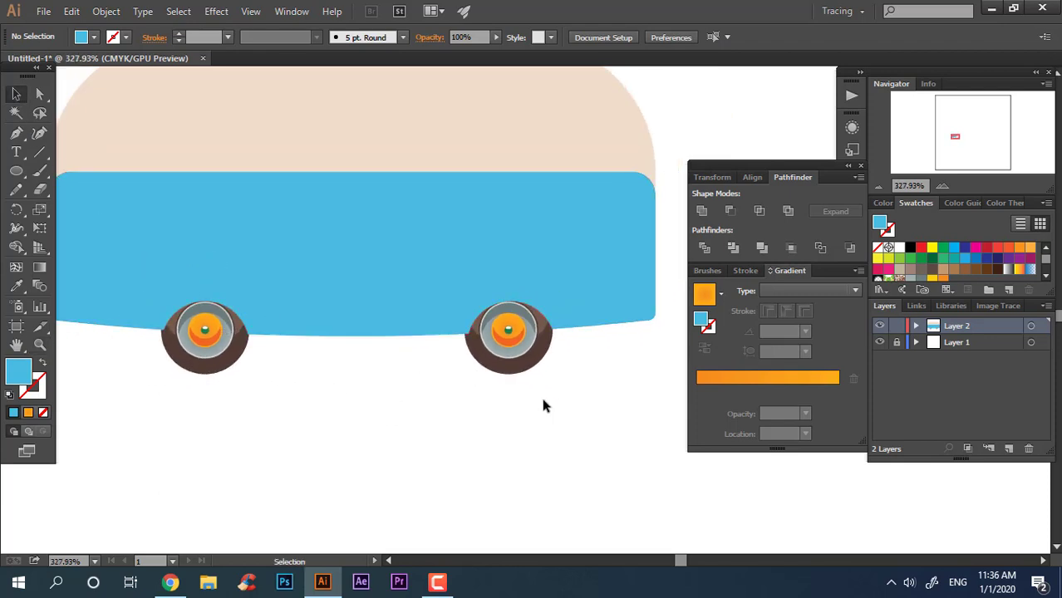
click(509, 332)
Nudge both wheels lower and give a copy of the van body a grey fill
shift+click(208, 350)
drag(510, 339, 509, 354)
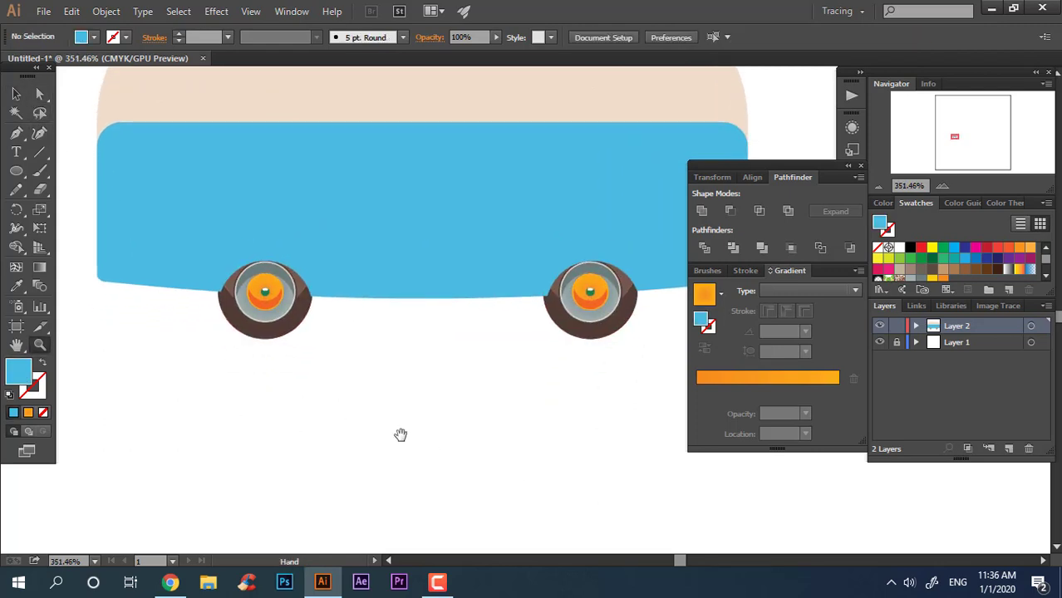
click(224, 249)
key(z)
drag(390, 392, 371, 391)
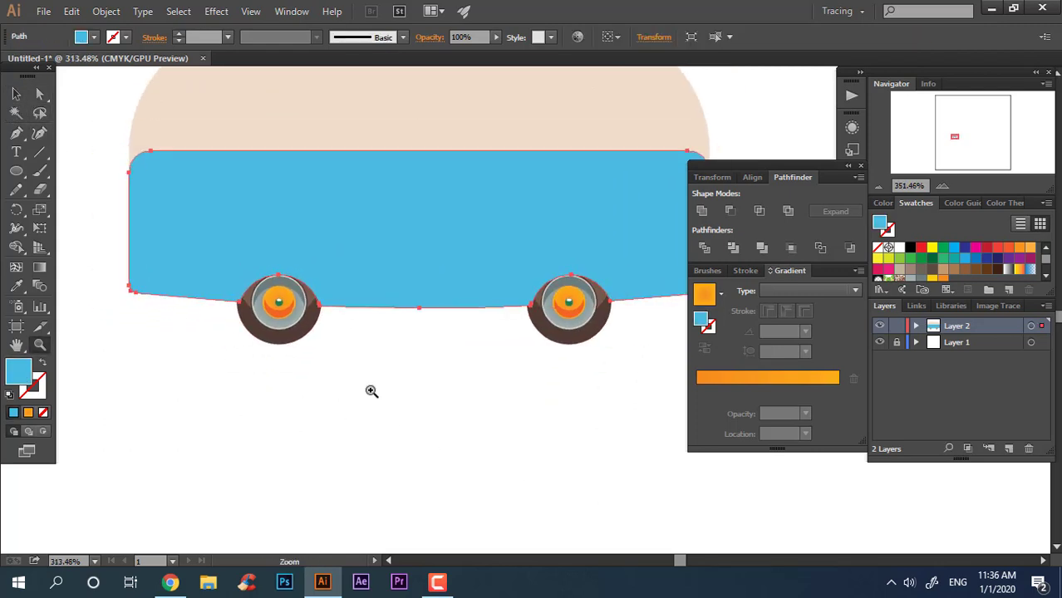
double_click(15, 376)
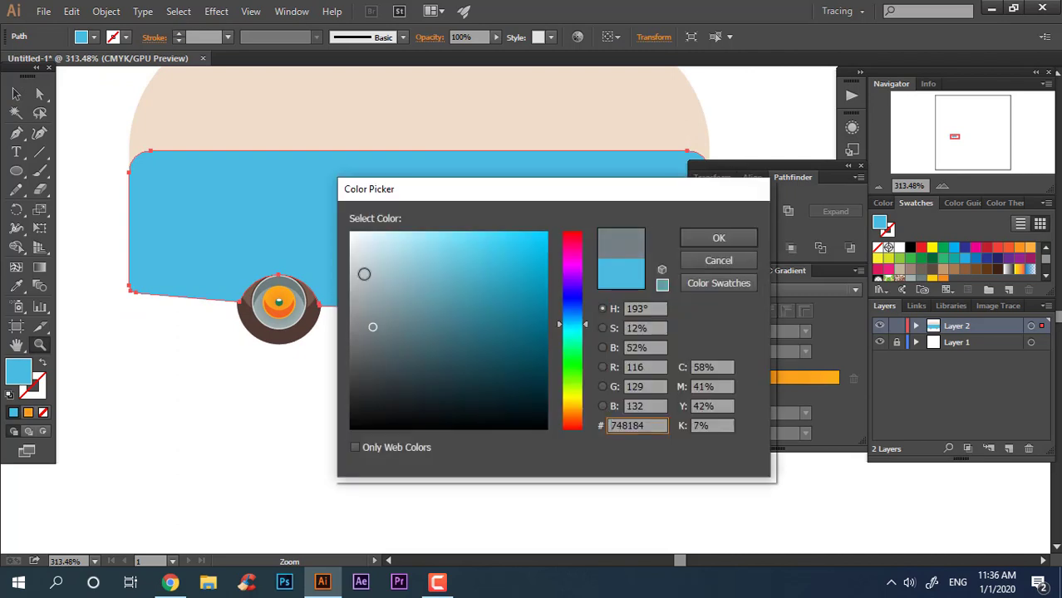
click(719, 238)
Drop the grey copy's top anchors to the bottom edge and make it a 10 pt grey stroke
drag(444, 375, 444, 433)
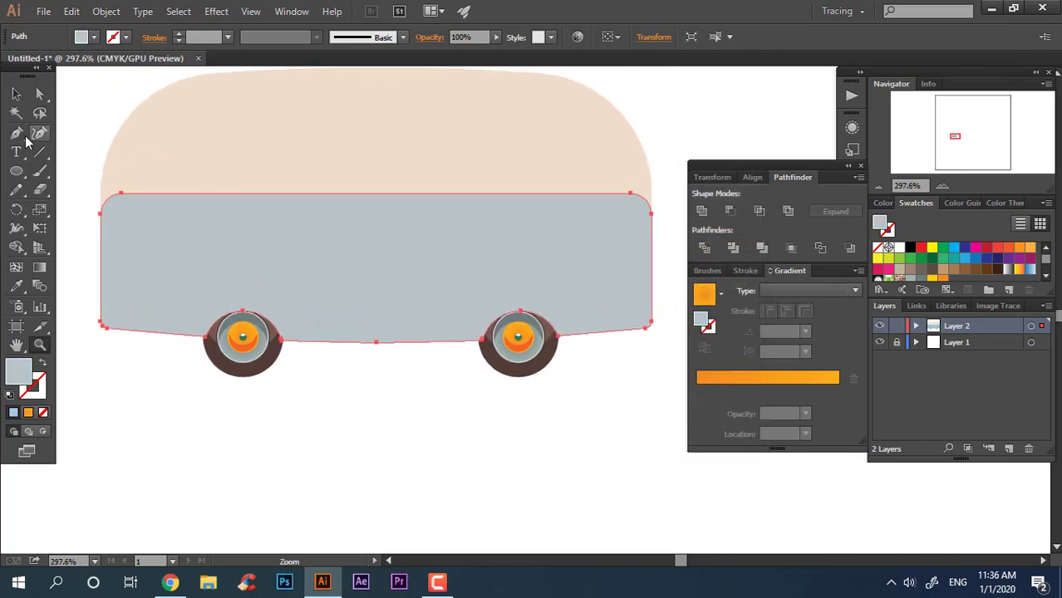
key(a)
mouse_move(102, 216)
mouse_down()
mouse_move(631, 197)
mouse_move(652, 217)
mouse_move(651, 322)
mouse_up()
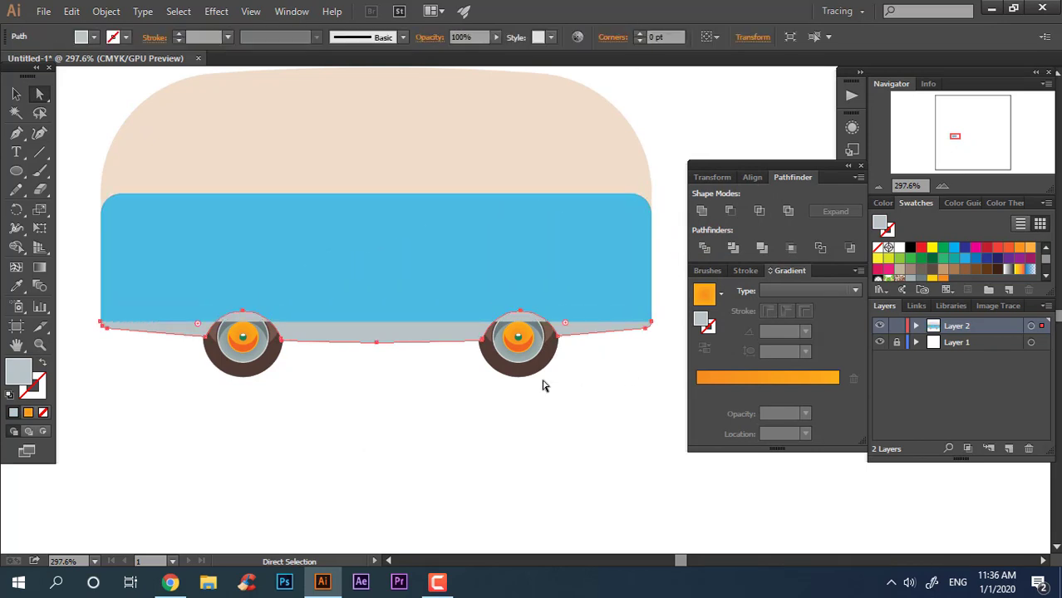
click(44, 364)
key(v)
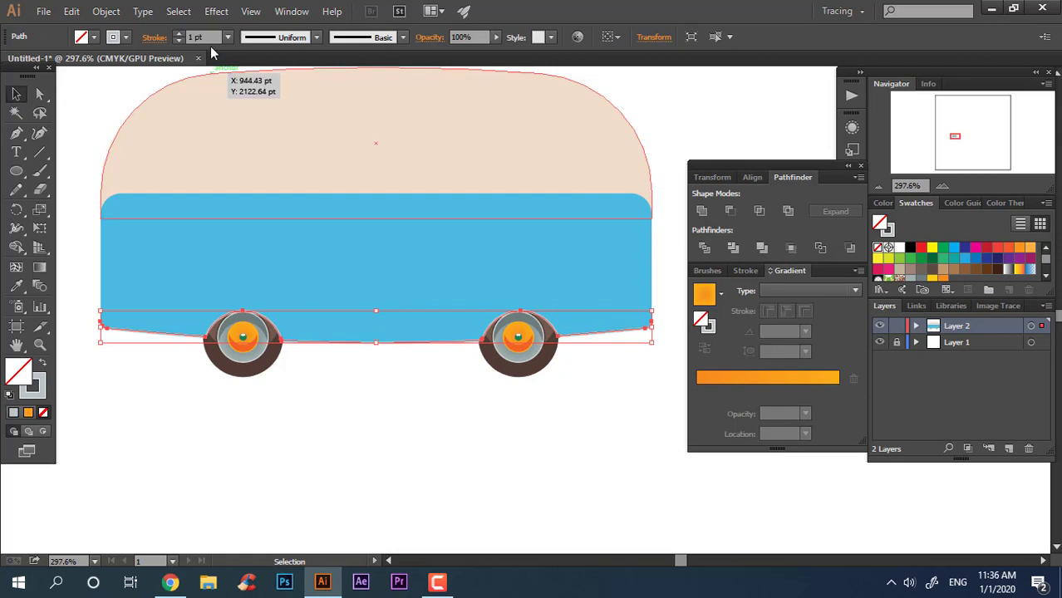
text(20)
key(Return)
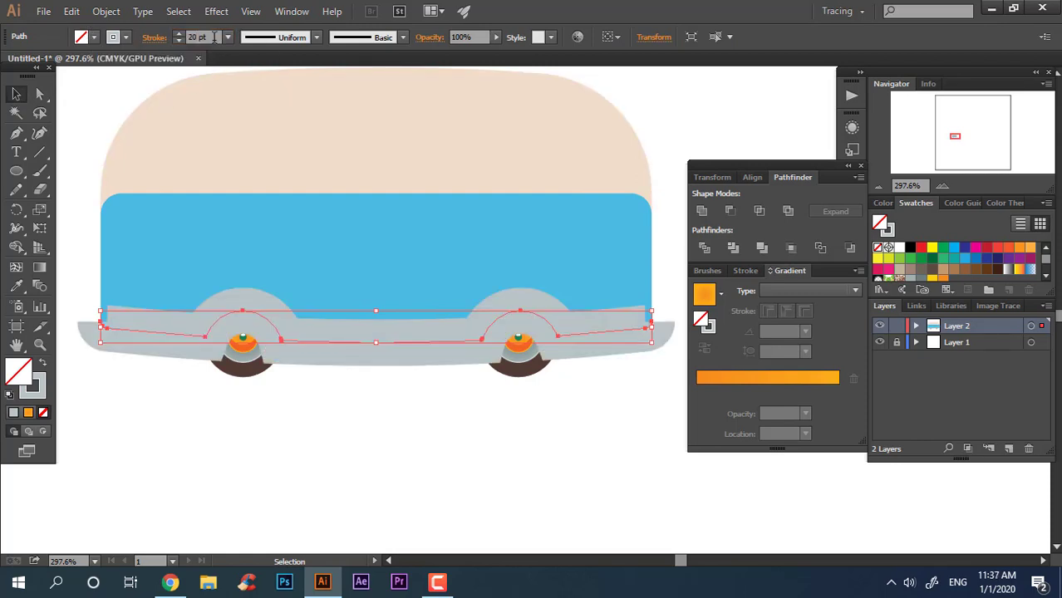
text(0)
key(Return)
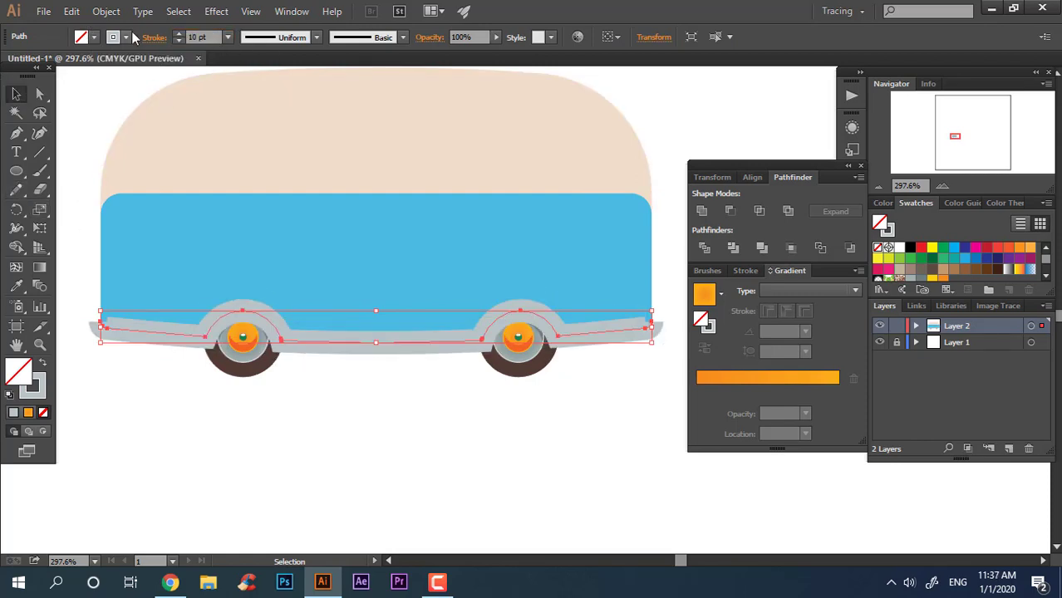
Reduce the grey bottom trim's stroke weight from 10 pt to 5 pt
click(153, 38)
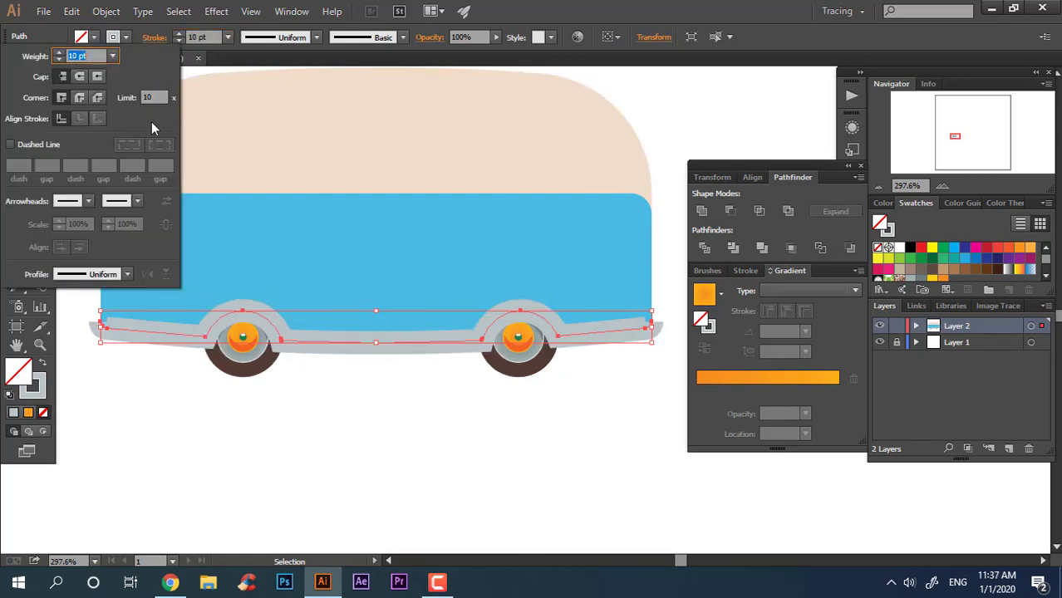
click(416, 411)
click(407, 340)
shift+click(320, 225)
shift+click(233, 104)
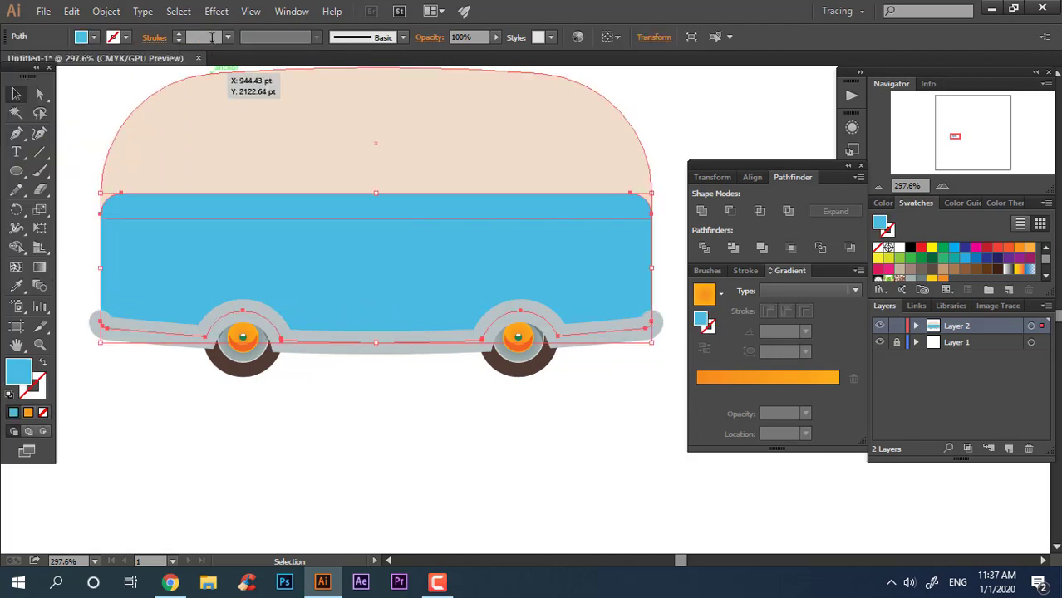
click(374, 407)
click(351, 348)
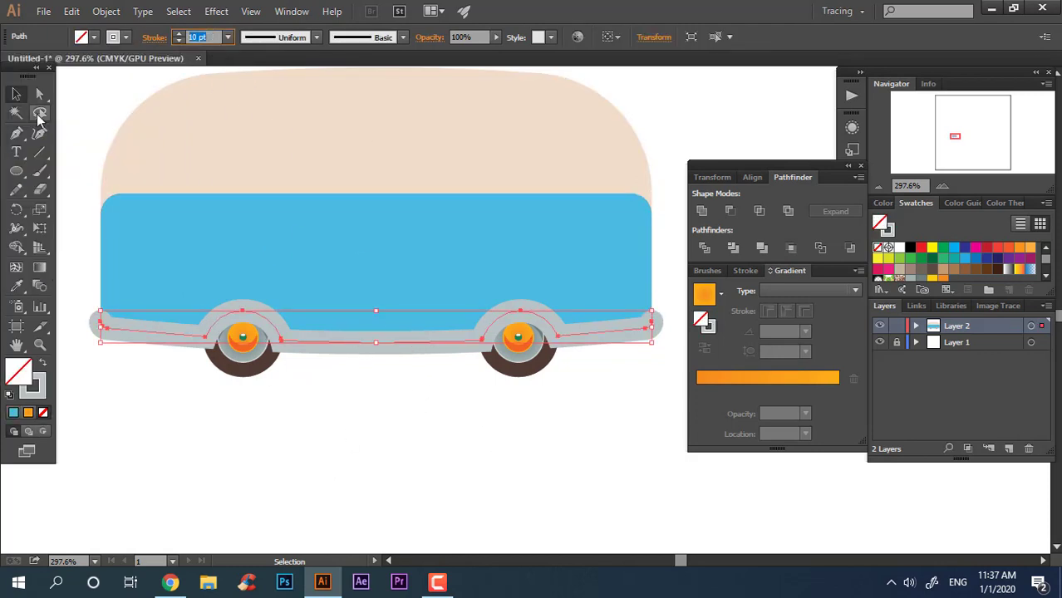
text(5)
key(Return)
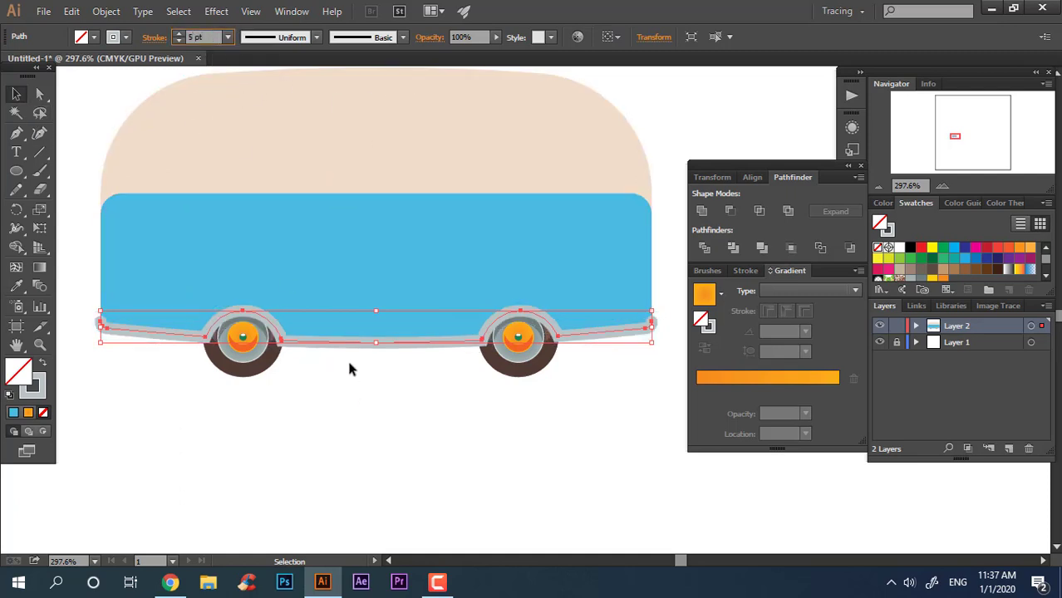
click(555, 442)
key(z)
mouse_move(489, 370)
mouse_down()
mouse_move(694, 393)
mouse_move(485, 445)
mouse_up()
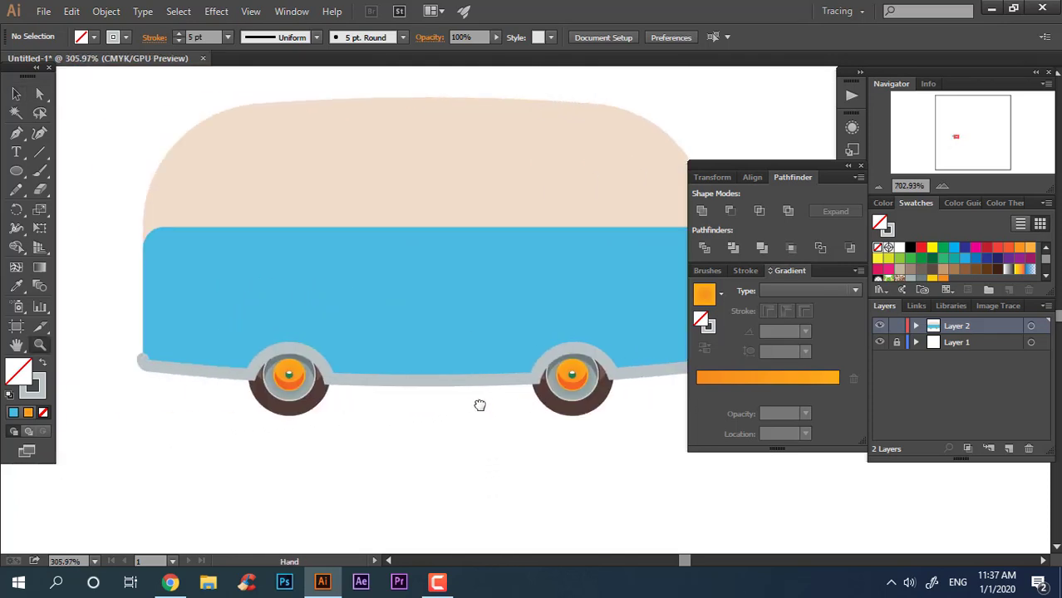
Expand the grey trim's stroke into a filled shape with Object > Expand
click(485, 445)
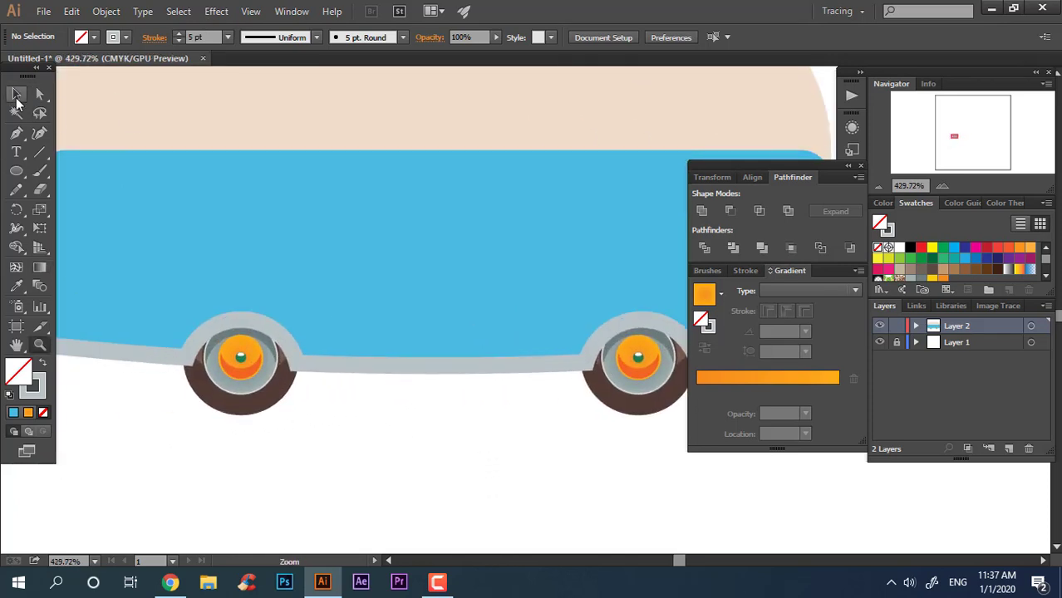
click(17, 94)
click(482, 370)
shift+click(327, 152)
click(105, 10)
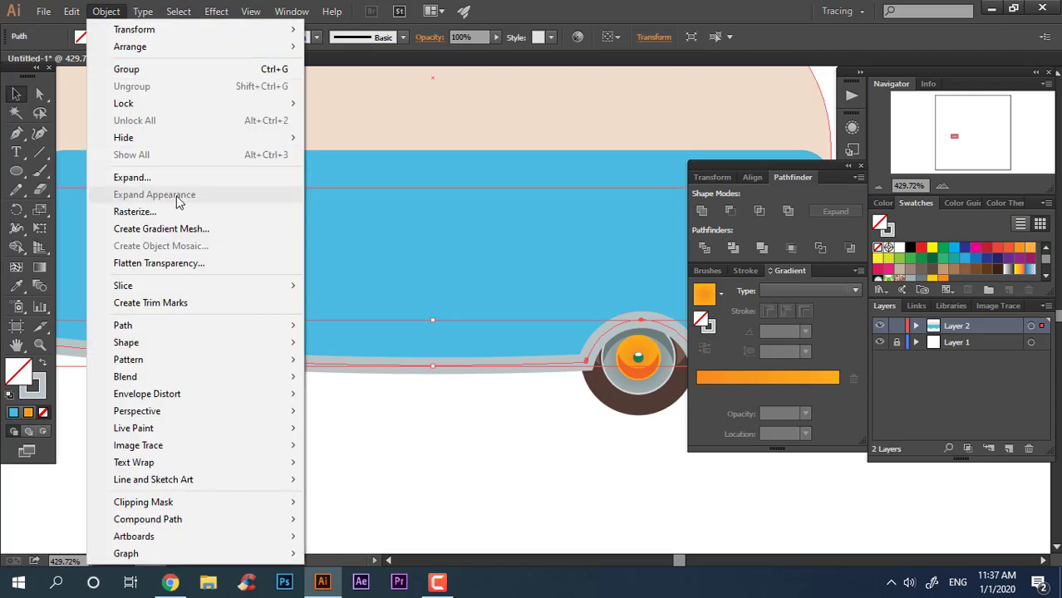
click(133, 177)
key(Return)
click(507, 414)
Inspect the expanded trim's fender anchors around the rear wheel with Direct Selection
scroll(429, 431, down, 2)
drag(429, 431, 310, 346)
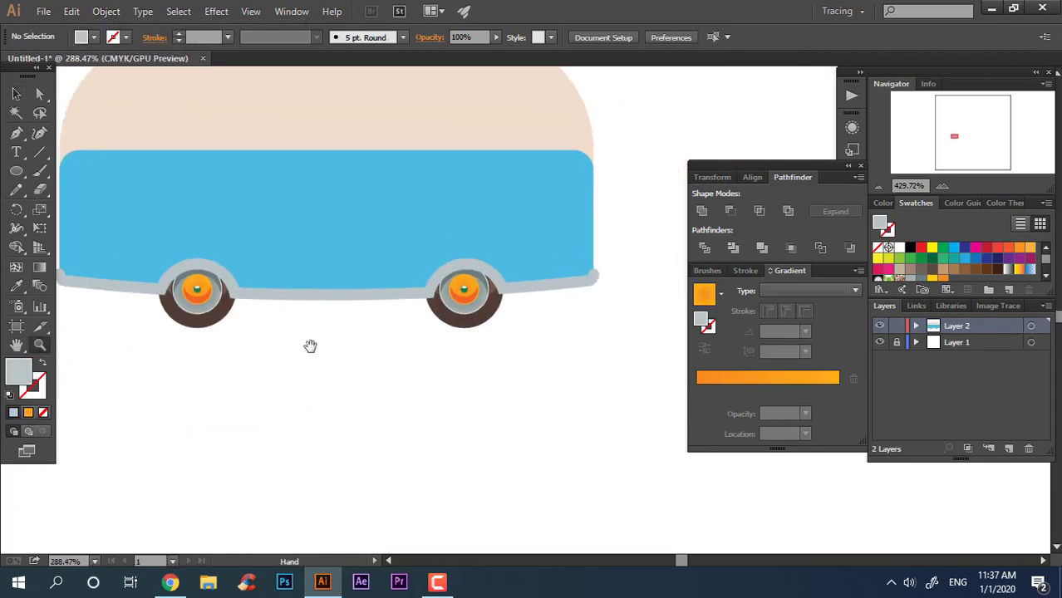
mouse_move(250, 328)
mouse_down()
mouse_move(367, 362)
mouse_move(367, 308)
mouse_up()
key(a)
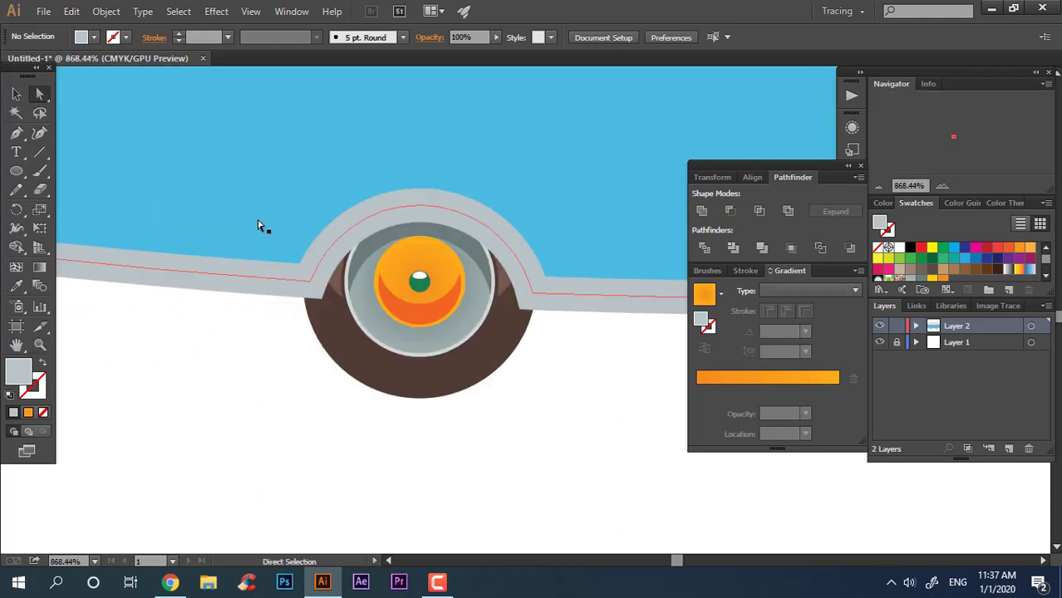
click(324, 296)
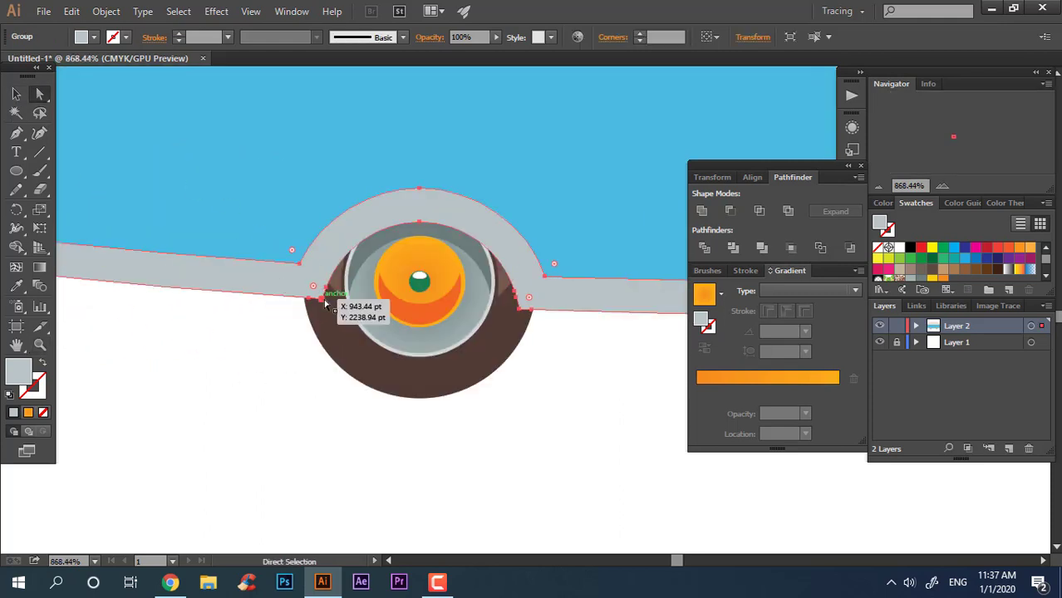
shift+click(522, 309)
click(609, 407)
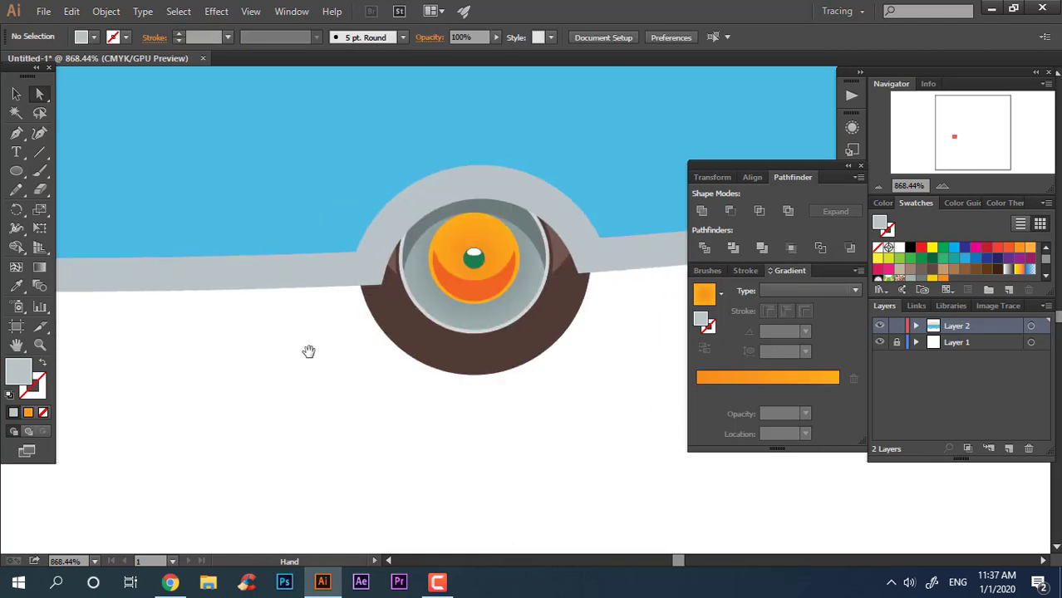
shift+click(528, 281)
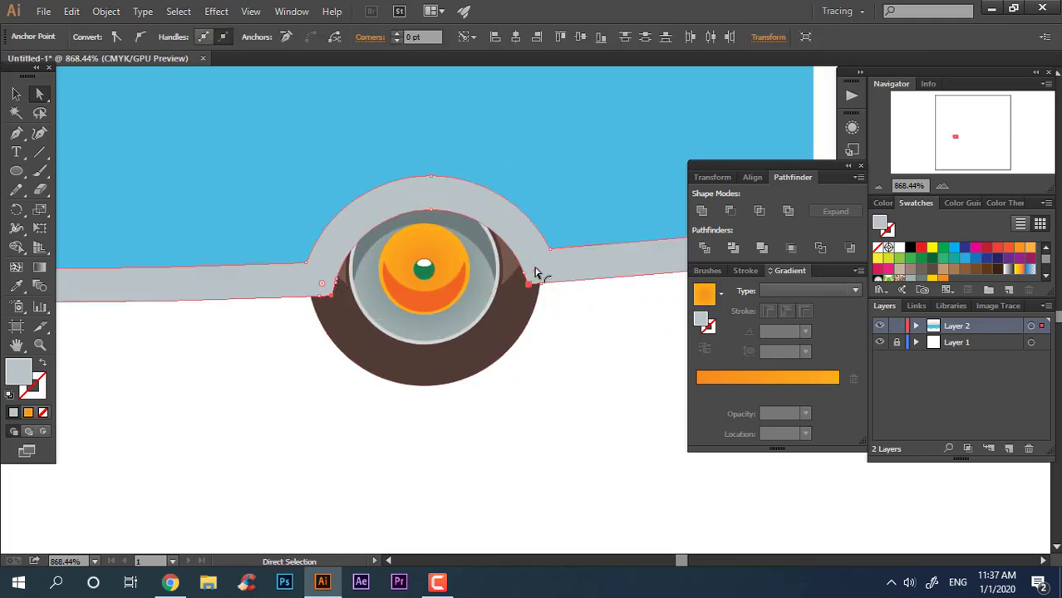
click(613, 375)
scroll(614, 375, down, 3)
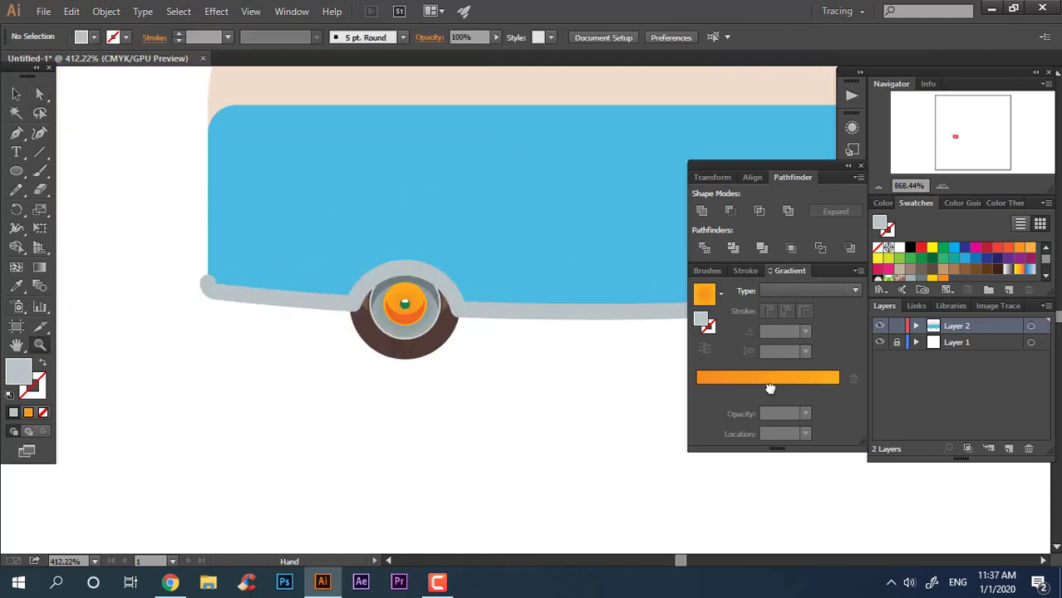
Copy the beige roof colour onto the bottom trim with the Eyedropper
click(15, 96)
click(261, 301)
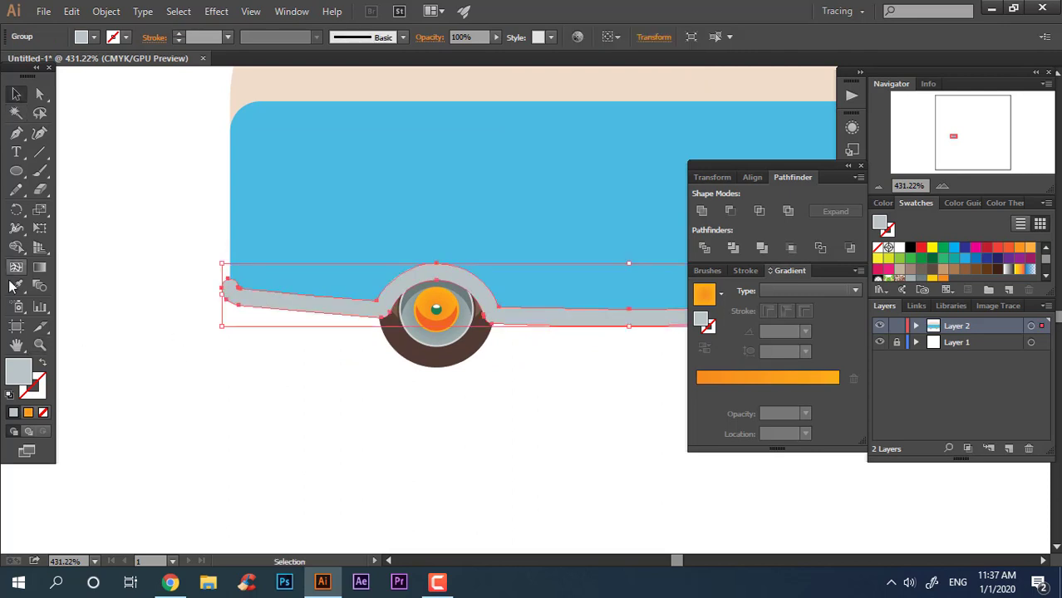
click(16, 285)
click(256, 88)
drag(334, 396, 124, 389)
key(v)
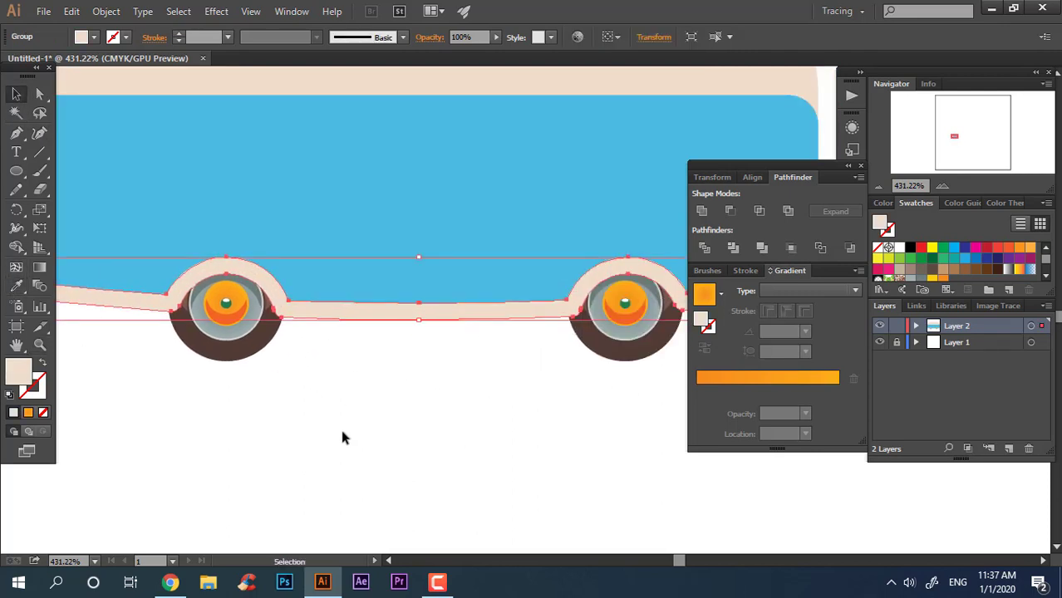
click(342, 438)
Reselect the beige trim and dismiss the new colour group and swatch prompts
scroll(308, 404, down, 1)
scroll(367, 408, down, 1)
scroll(367, 408, down, 1)
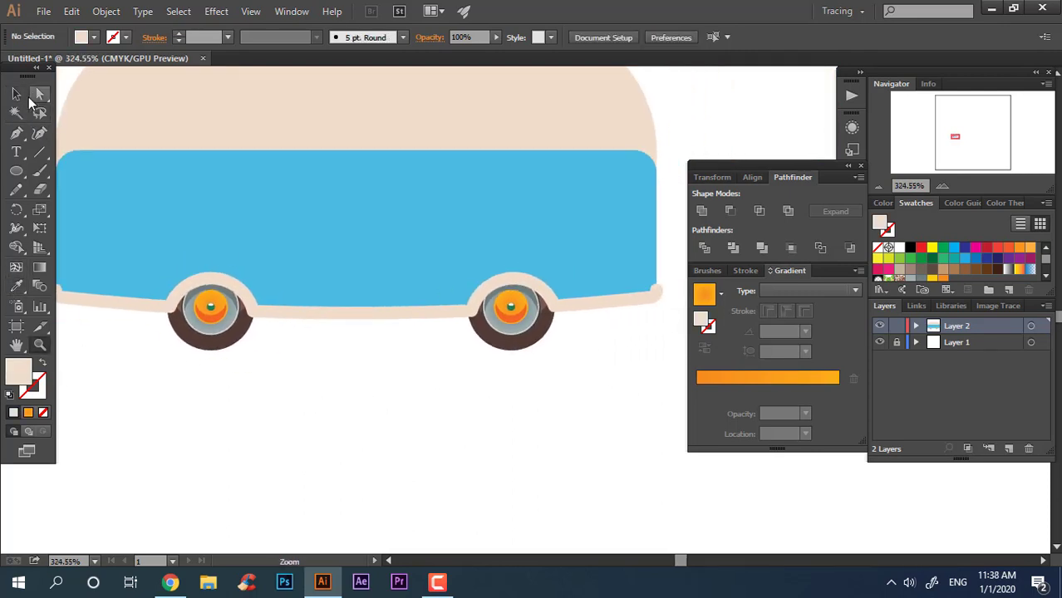
click(16, 94)
click(582, 301)
click(989, 290)
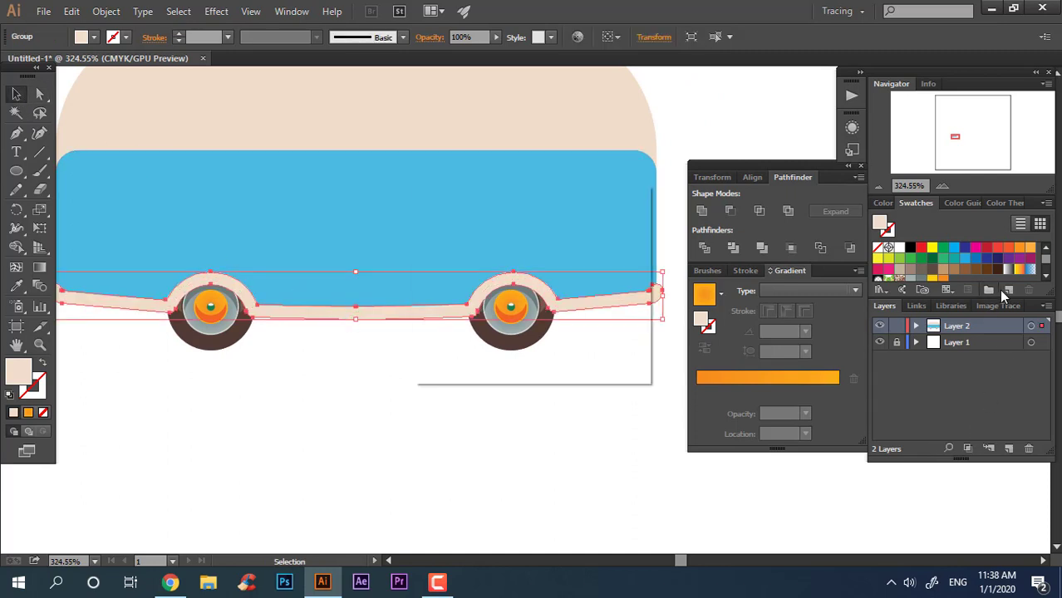
click(580, 347)
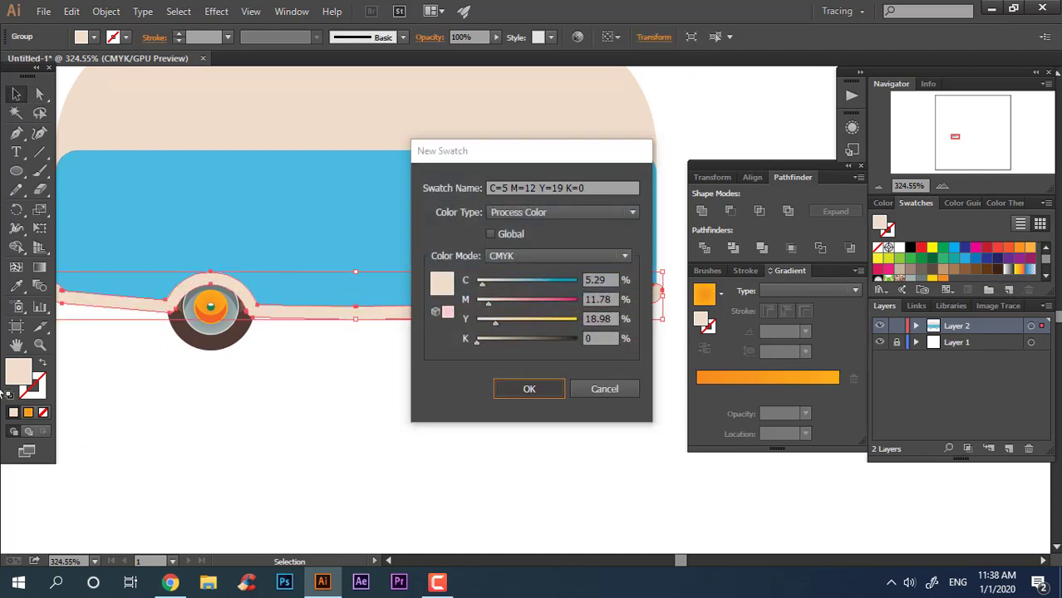
click(541, 388)
Change the trim's fill to a light yellow and save it as a new swatch
double_click(16, 374)
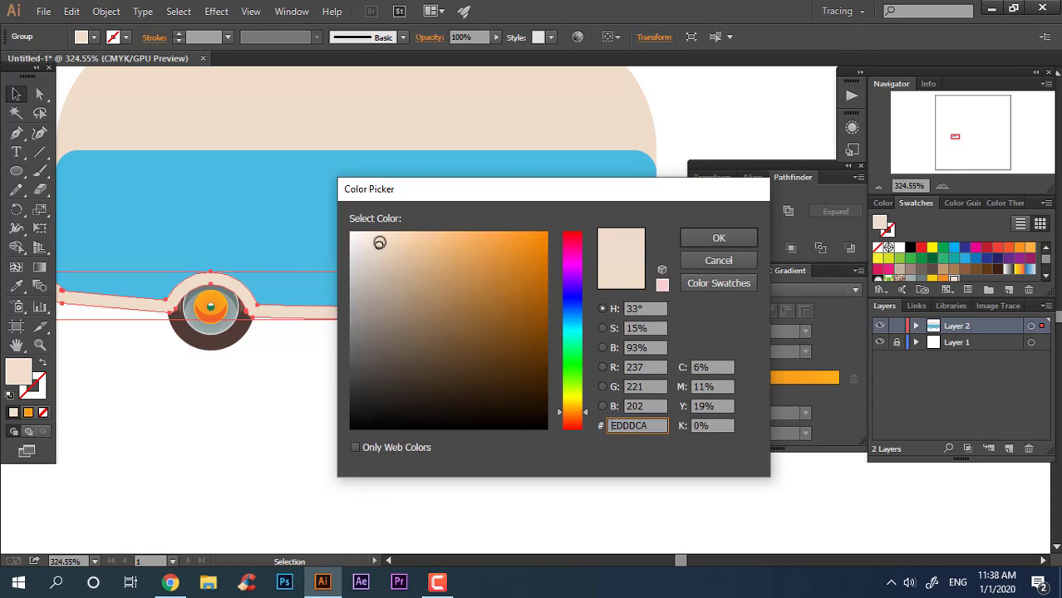
drag(379, 242, 424, 239)
click(572, 409)
click(719, 239)
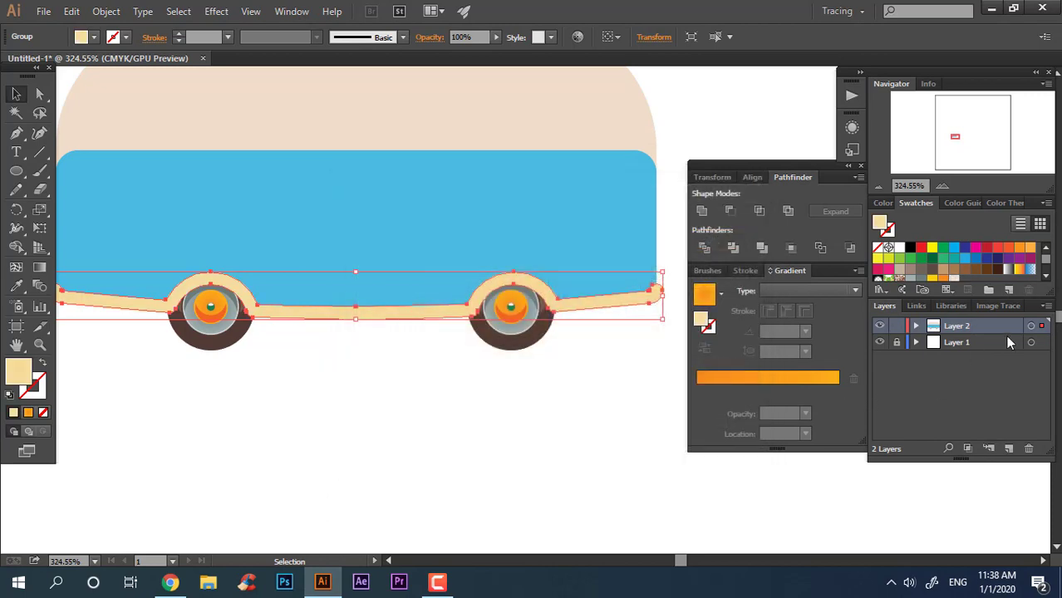
click(1009, 291)
click(536, 385)
Apply a vertical linear gradient to the bottom trim
key(g)
click(339, 318)
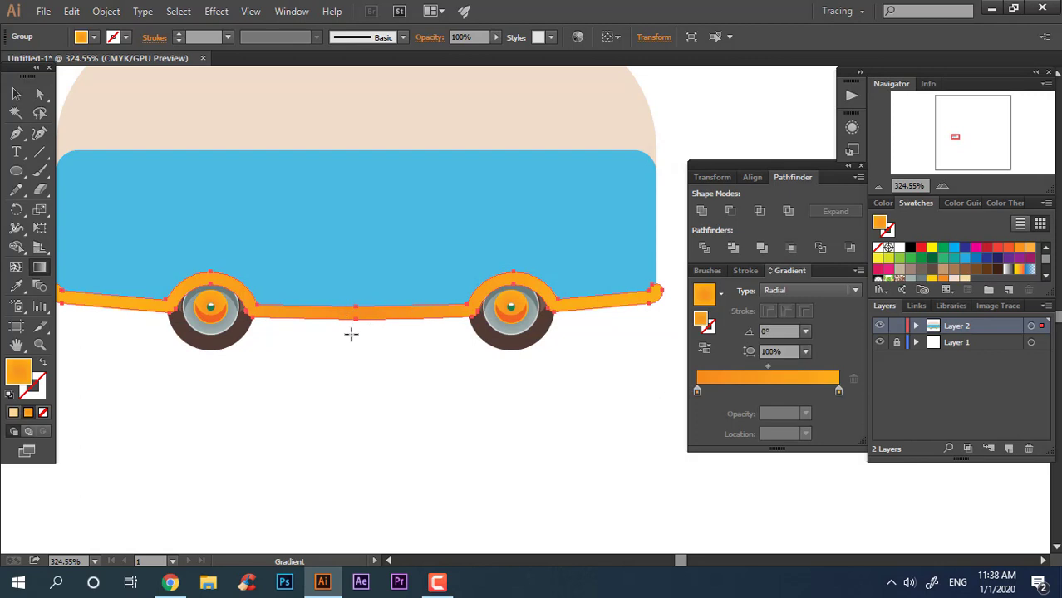
scroll(351, 334, up, 2)
scroll(375, 345, left, 3)
drag(400, 356, 400, 322)
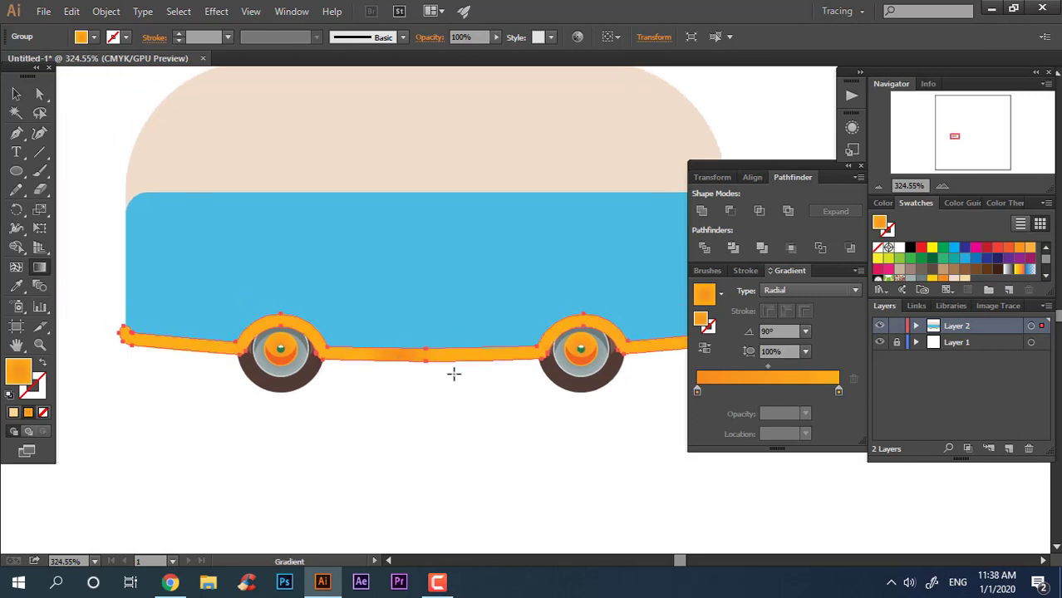
Set both gradient stops to light peach swatches
double_click(839, 389)
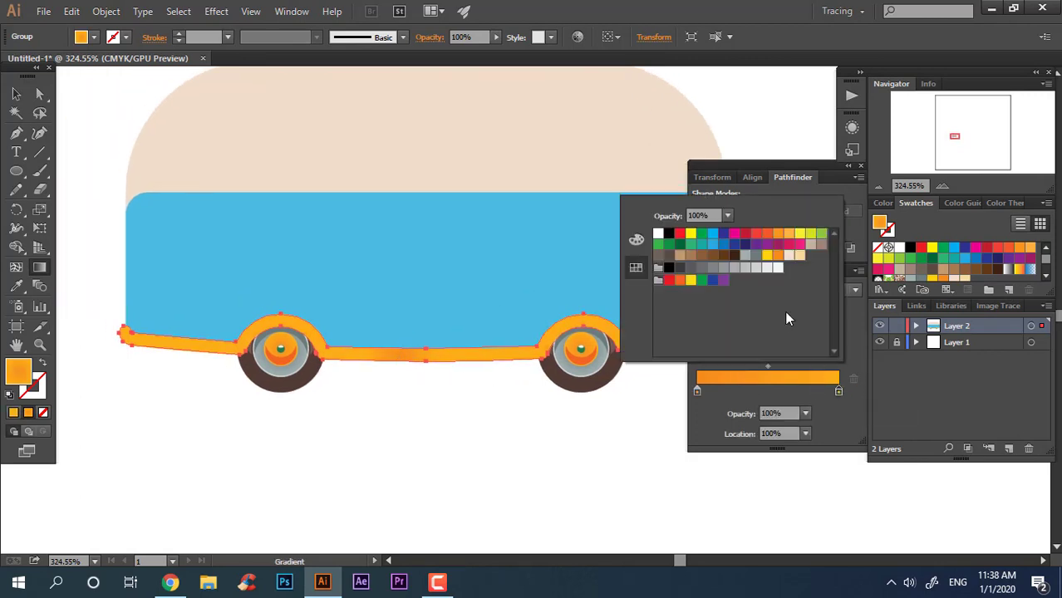
click(799, 255)
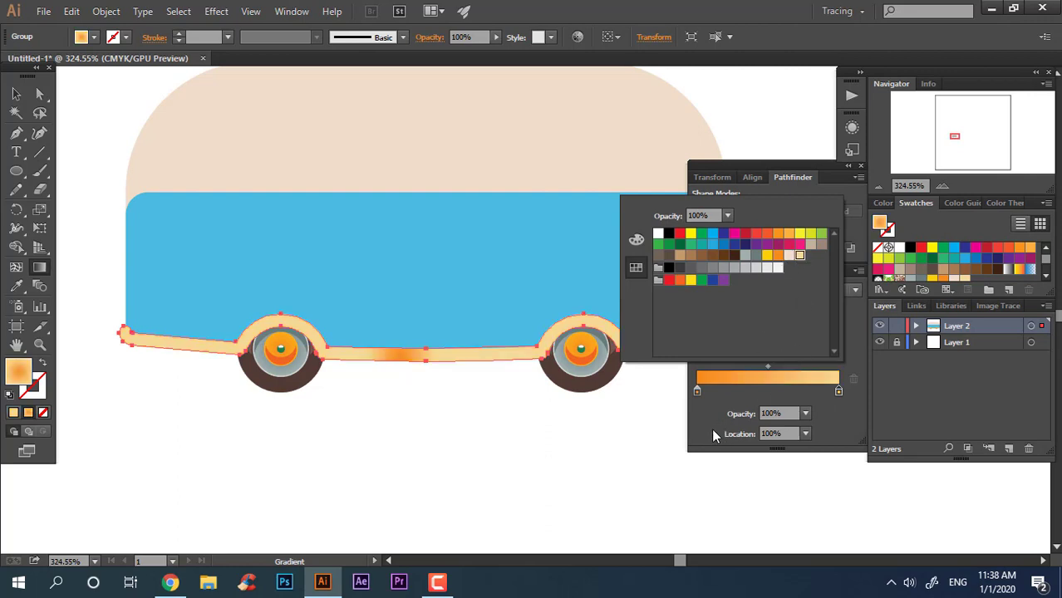
double_click(698, 391)
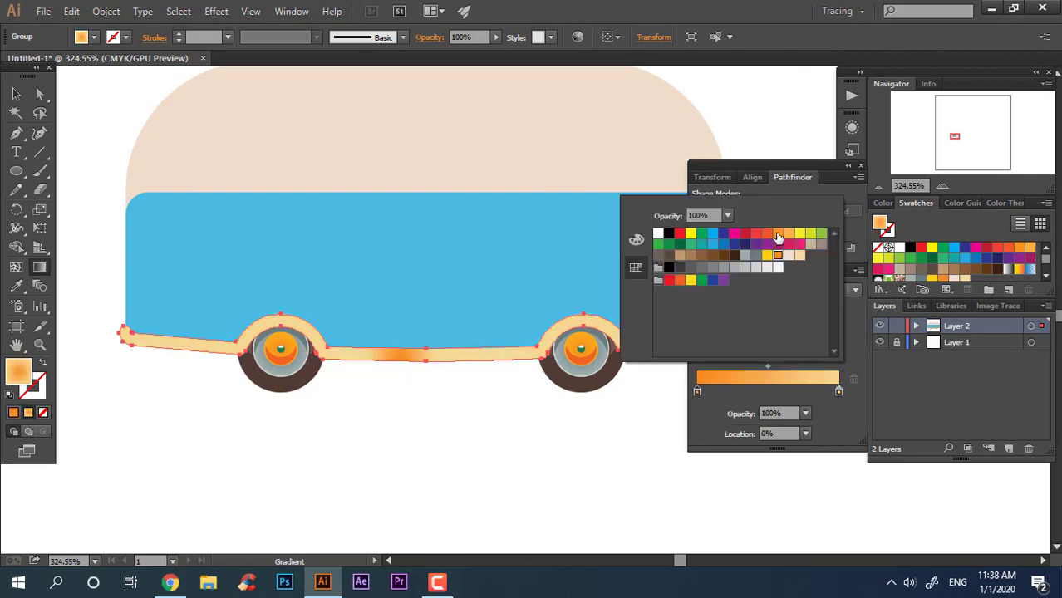
click(790, 257)
click(856, 434)
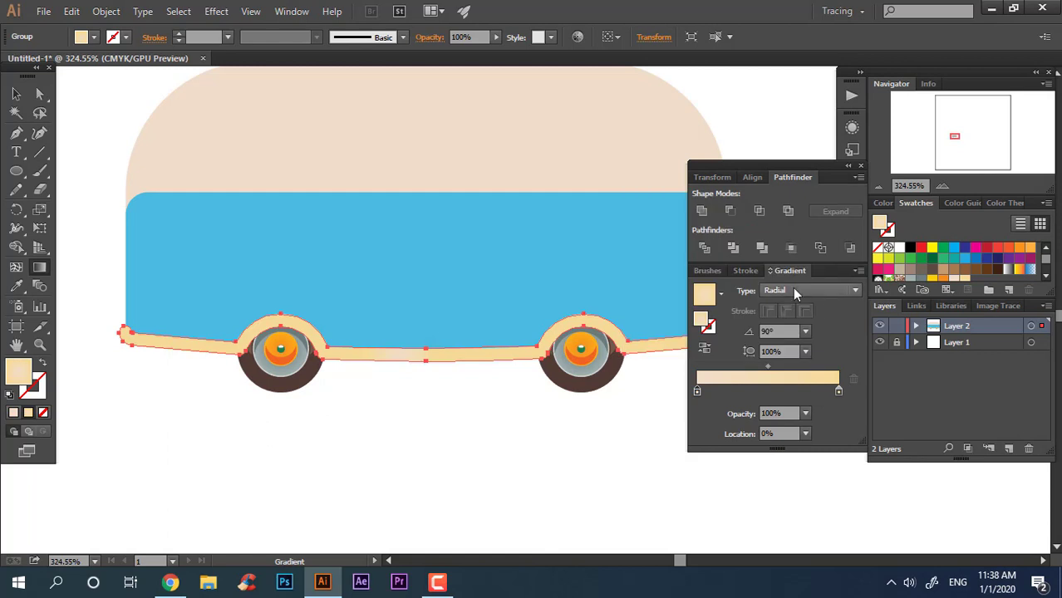
drag(456, 356, 439, 383)
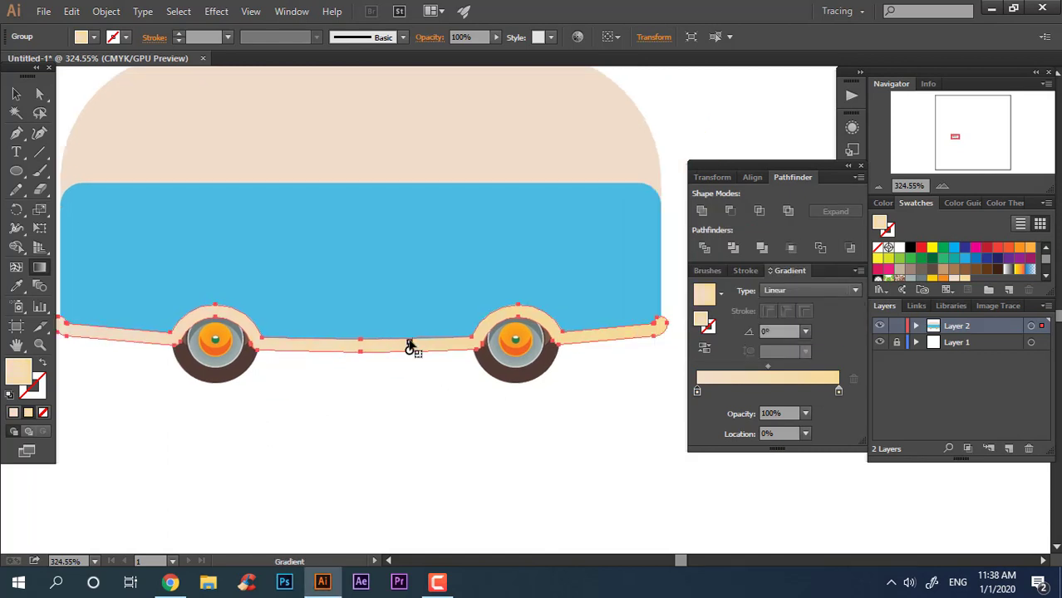
key(z)
click(481, 411)
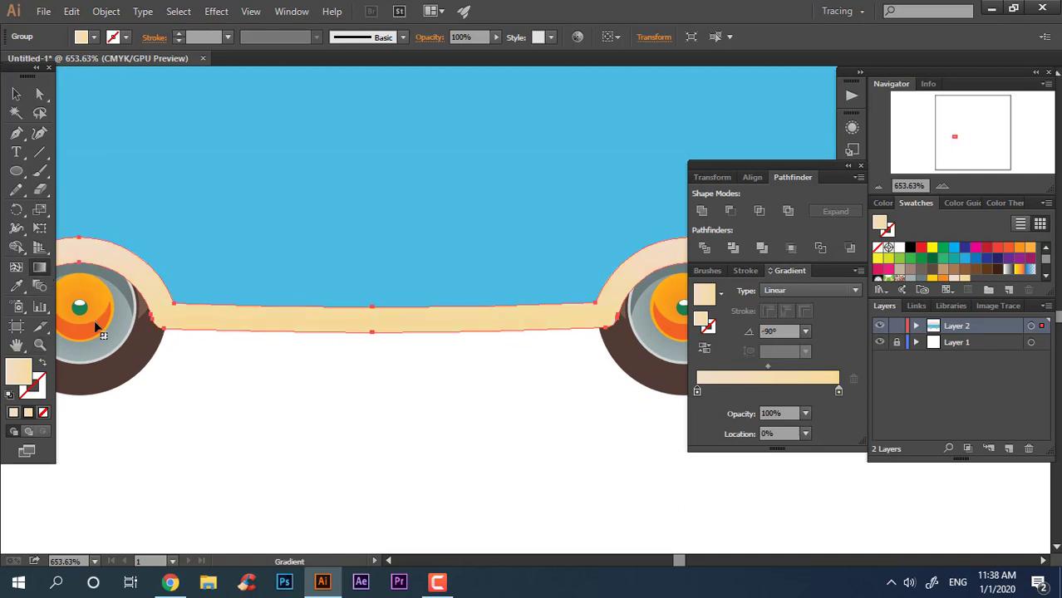
key(z)
click(394, 379)
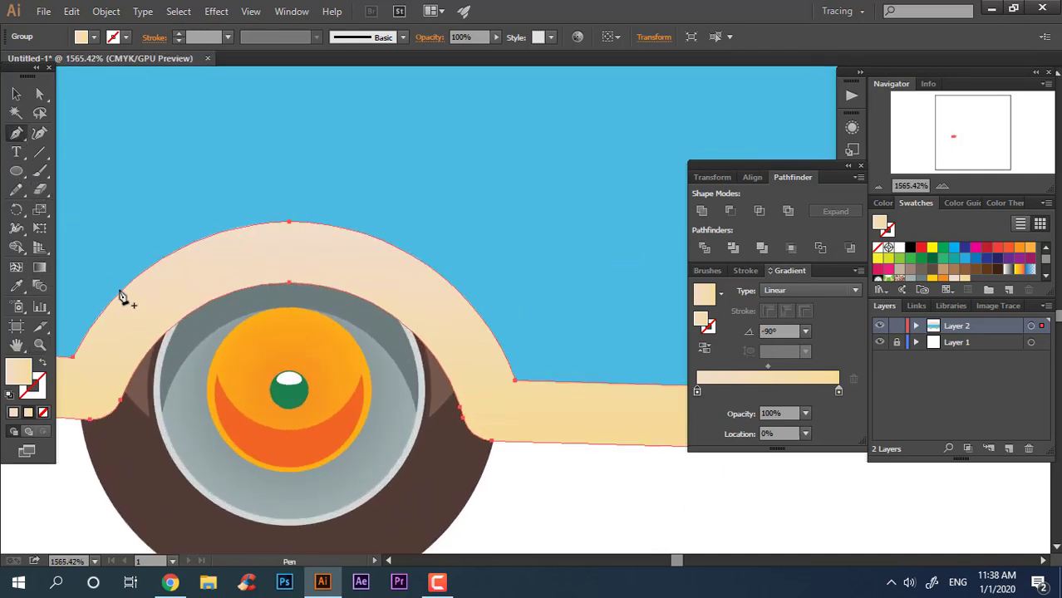
Draw a cream line above the front wheel and bend it into an arc
click(153, 302)
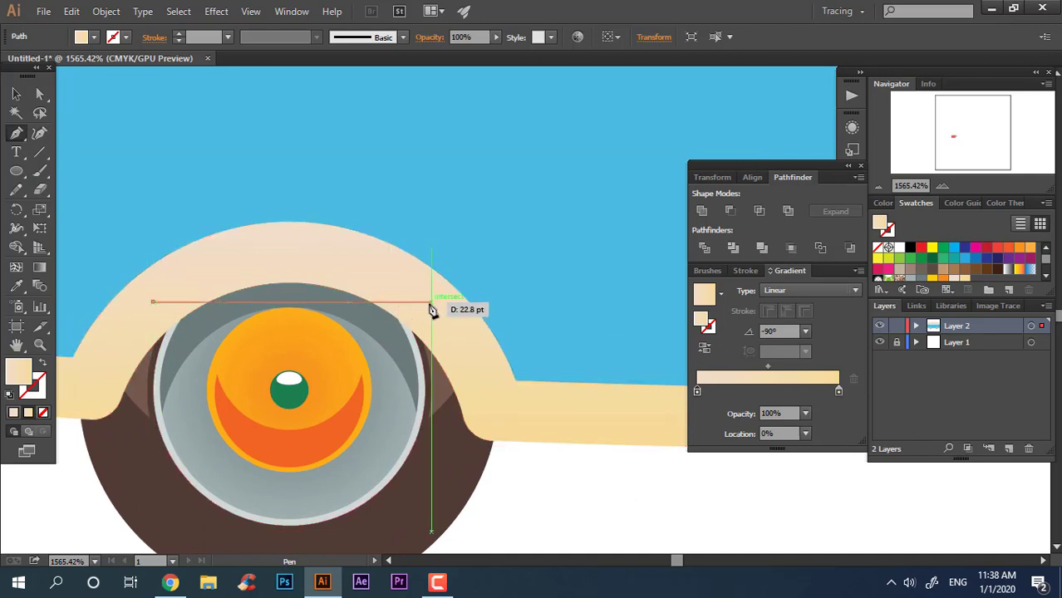
click(426, 302)
click(18, 96)
click(42, 366)
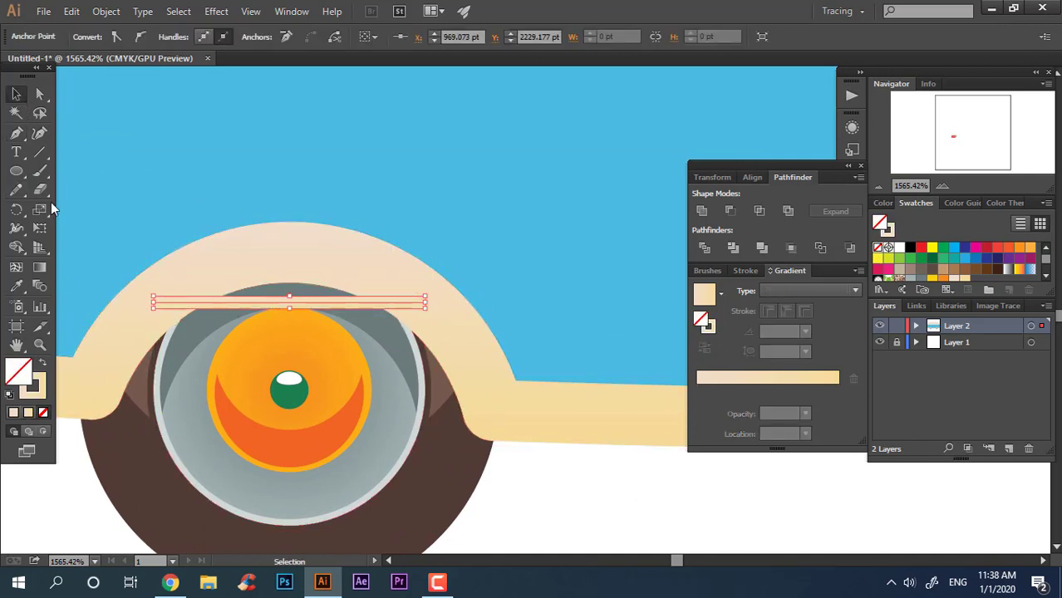
click(40, 135)
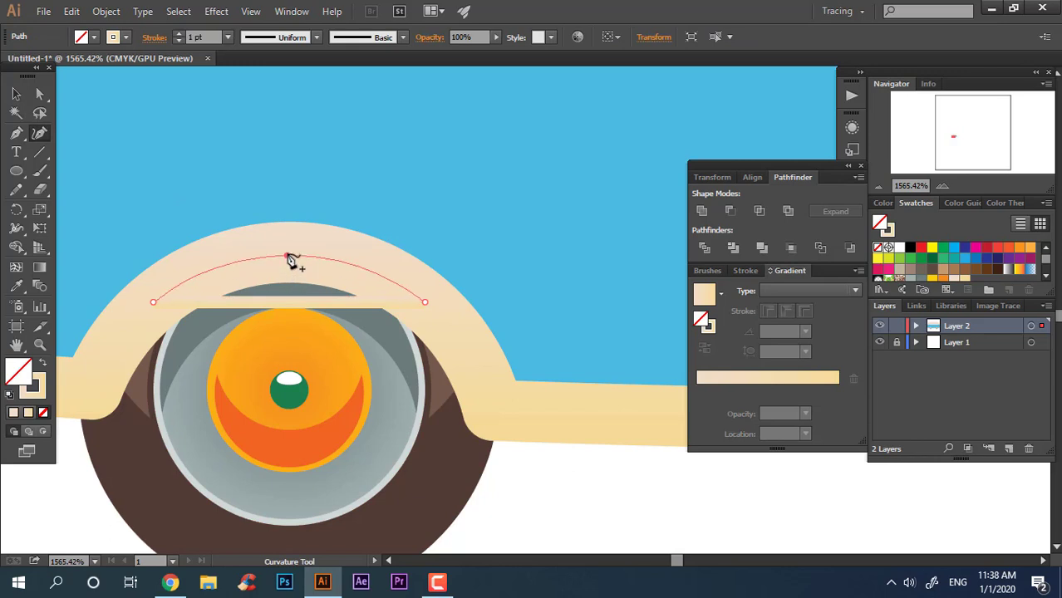
drag(290, 261, 296, 258)
click(18, 94)
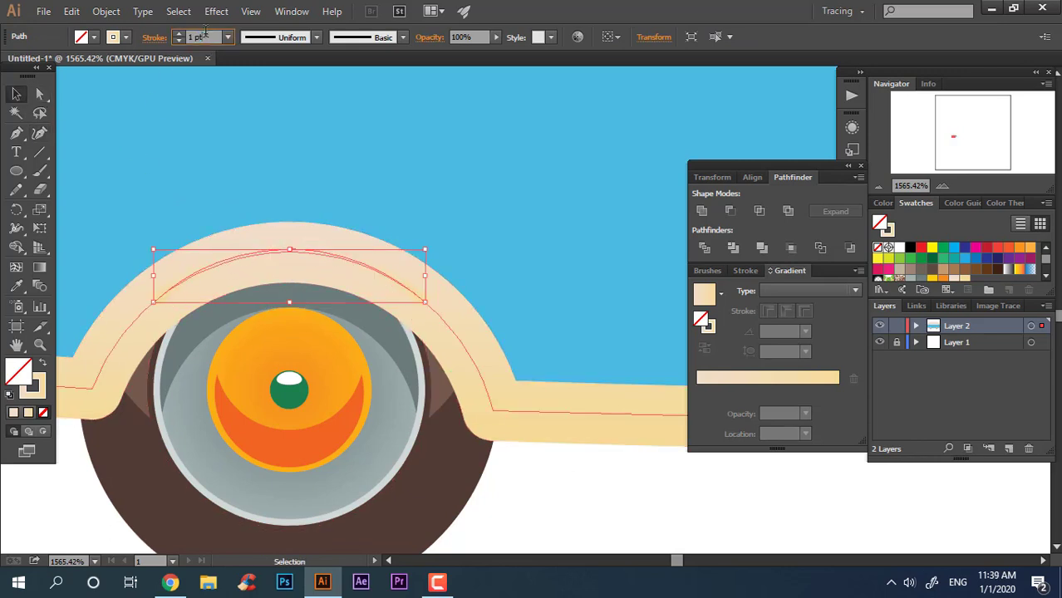
click(206, 36)
text(5)
Give the arc a 5 pt white stroke with a tapered width profile
key(Return)
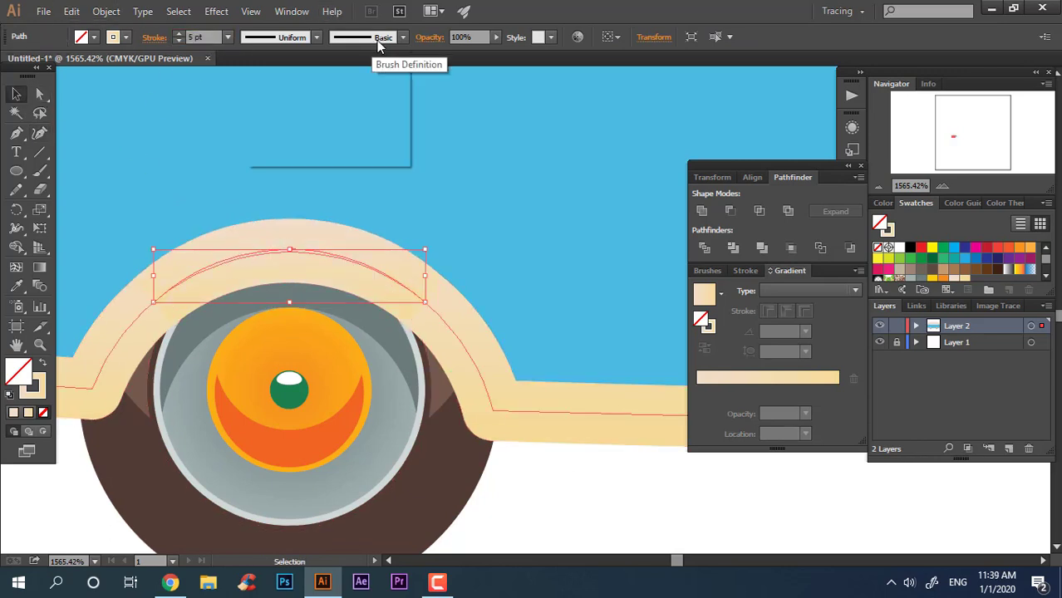
click(316, 36)
click(300, 98)
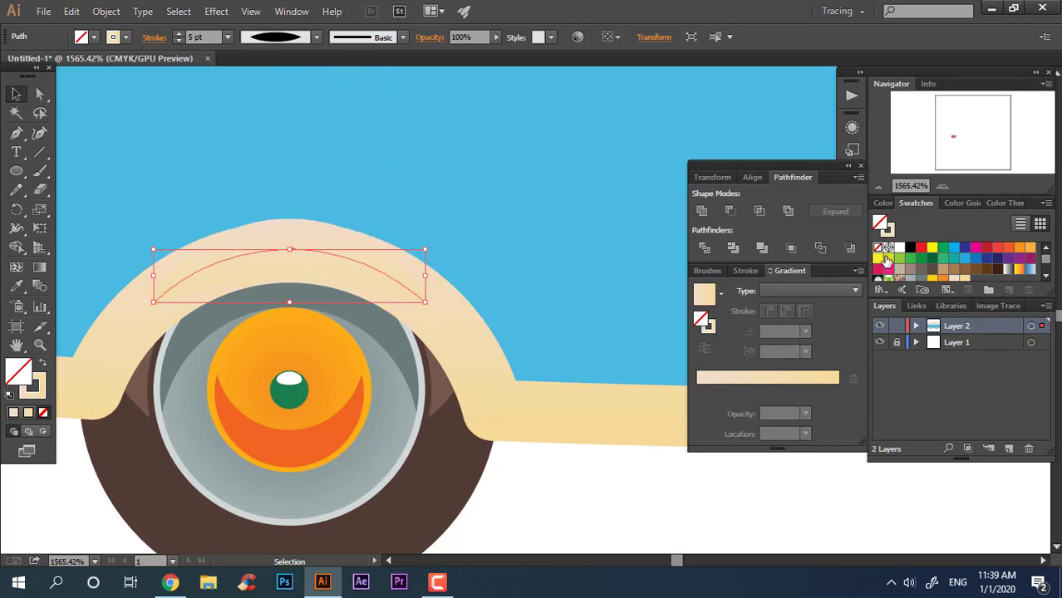
click(28, 412)
double_click(32, 384)
click(352, 234)
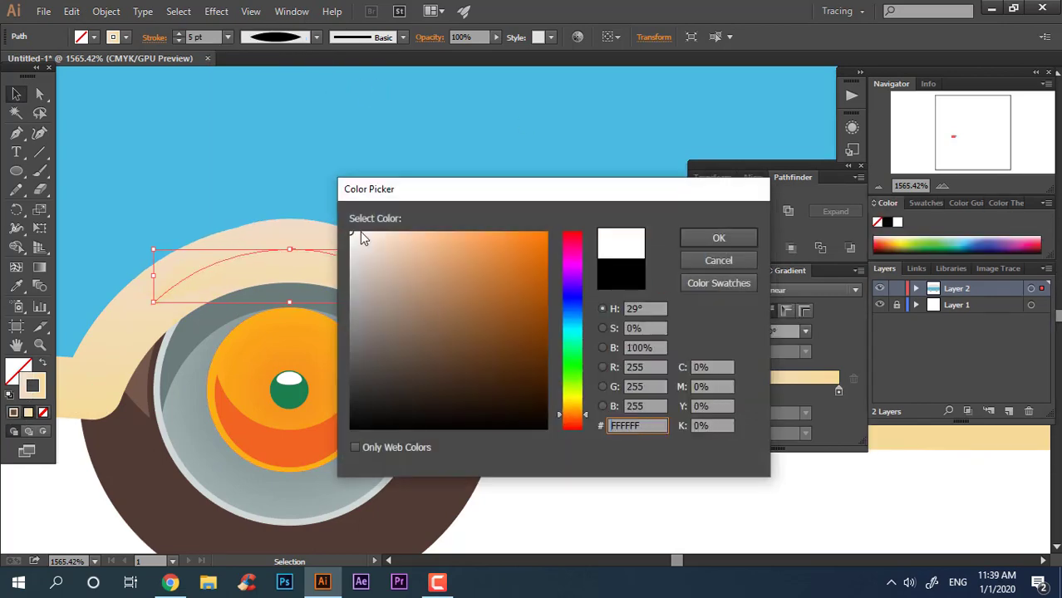
key(Return)
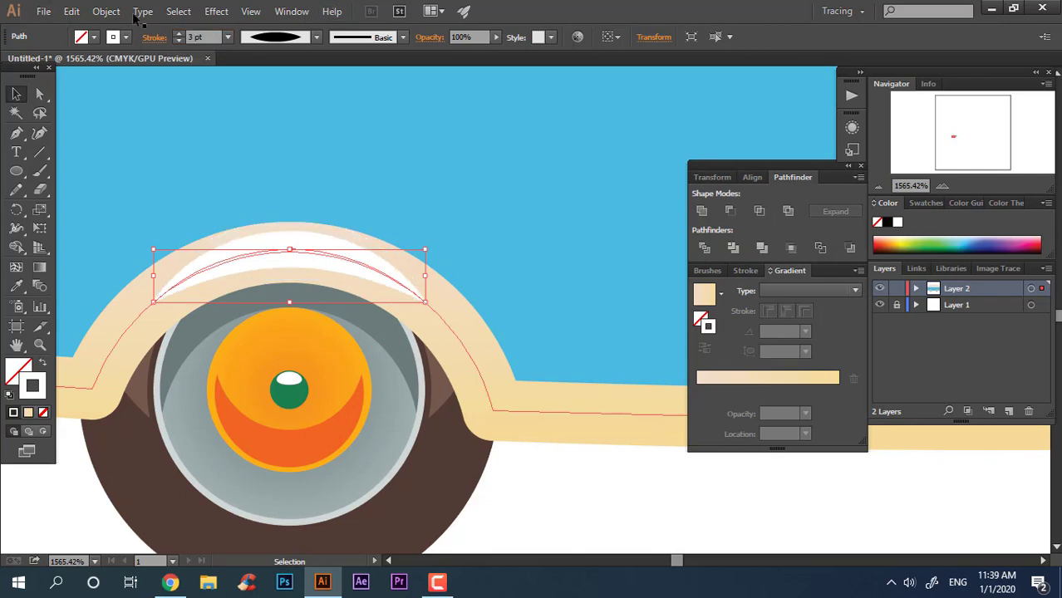
Expand the tapered arc's appearance into a filled highlight shape
click(107, 11)
click(181, 198)
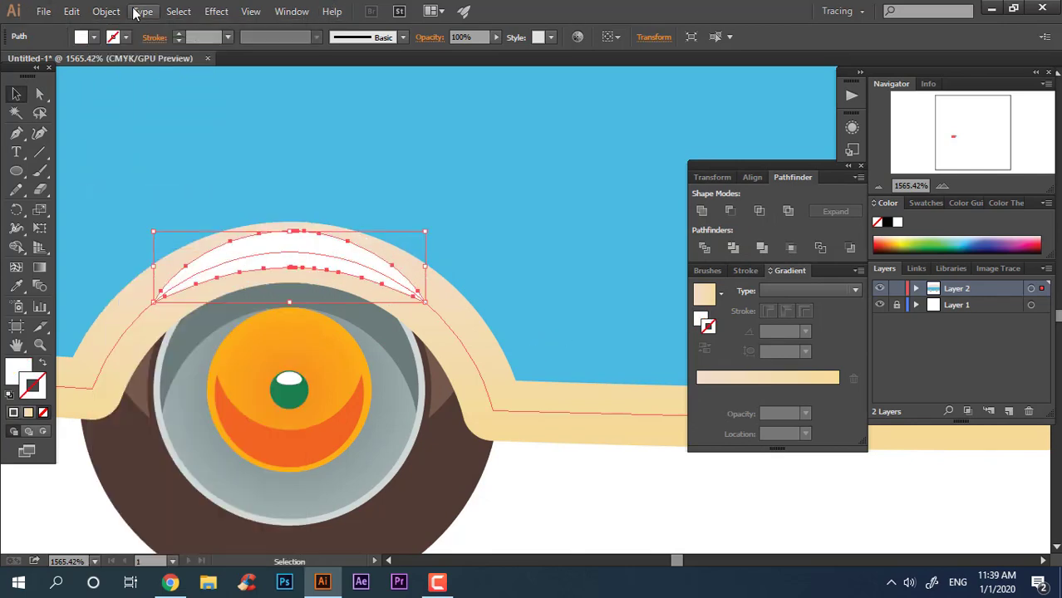
click(107, 11)
click(499, 381)
scroll(578, 533, down, 5)
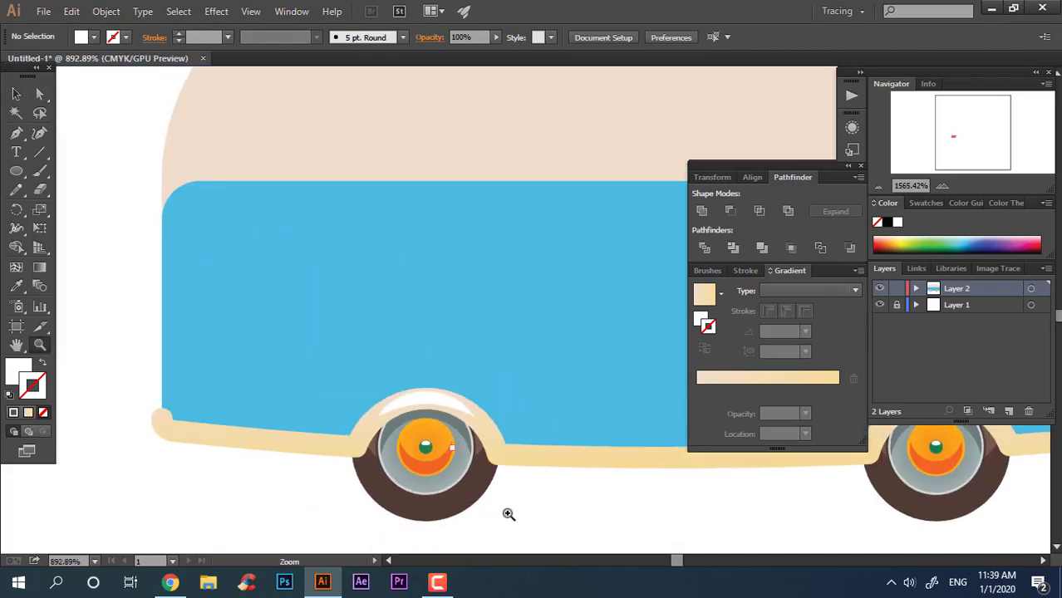
drag(507, 510, 287, 371)
scroll(174, 280, down, 2)
Duplicate the white highlight onto the rear wheel arch
key(v)
drag(167, 288, 577, 374)
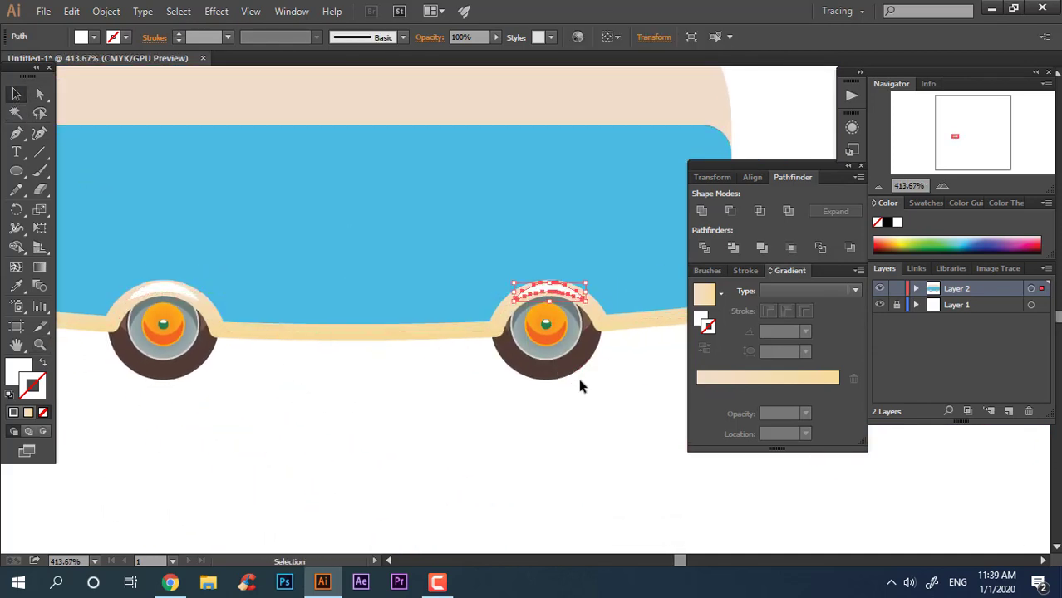
key(ctrl+shift+a)
key(z)
mouse_move(453, 417)
mouse_down()
mouse_move(470, 367)
mouse_move(346, 373)
mouse_up()
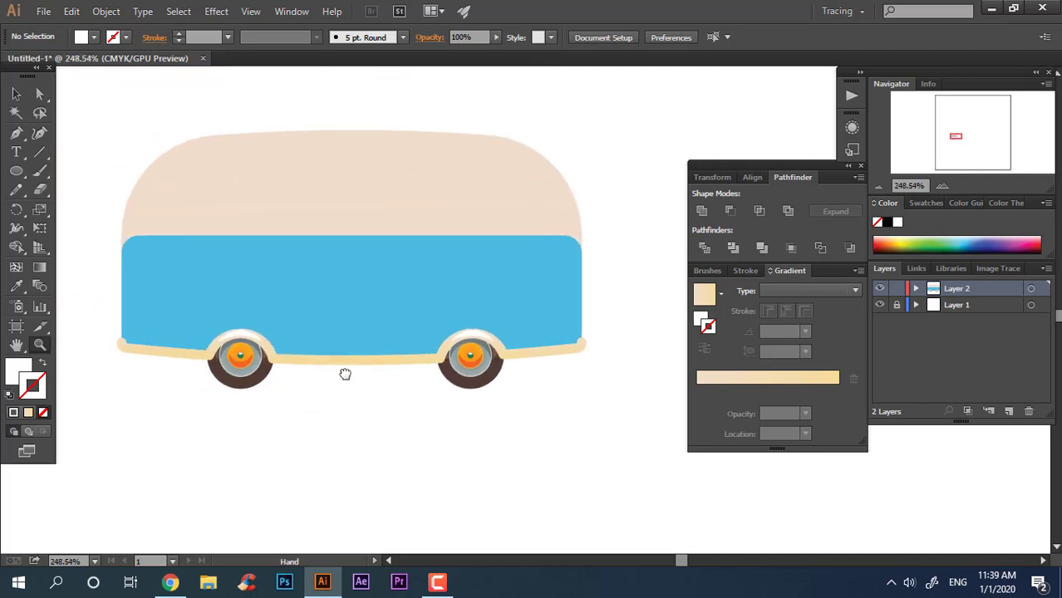
Draw a quadrilateral over the lower van and curve its top edge downward
mouse_move(304, 421)
mouse_down()
mouse_move(306, 351)
mouse_move(364, 388)
mouse_up()
click(16, 134)
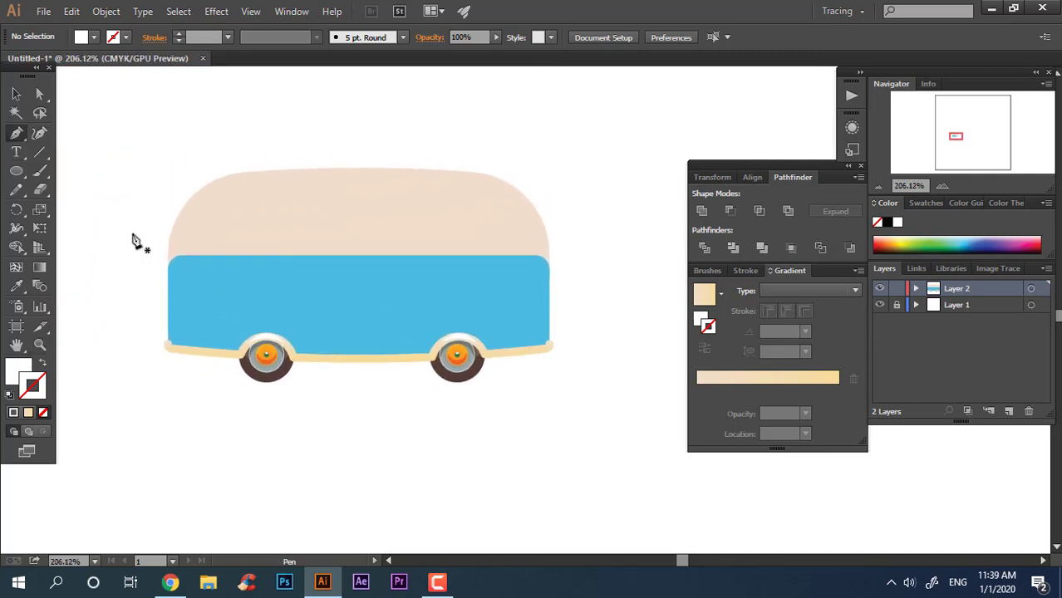
click(133, 234)
click(604, 234)
click(604, 429)
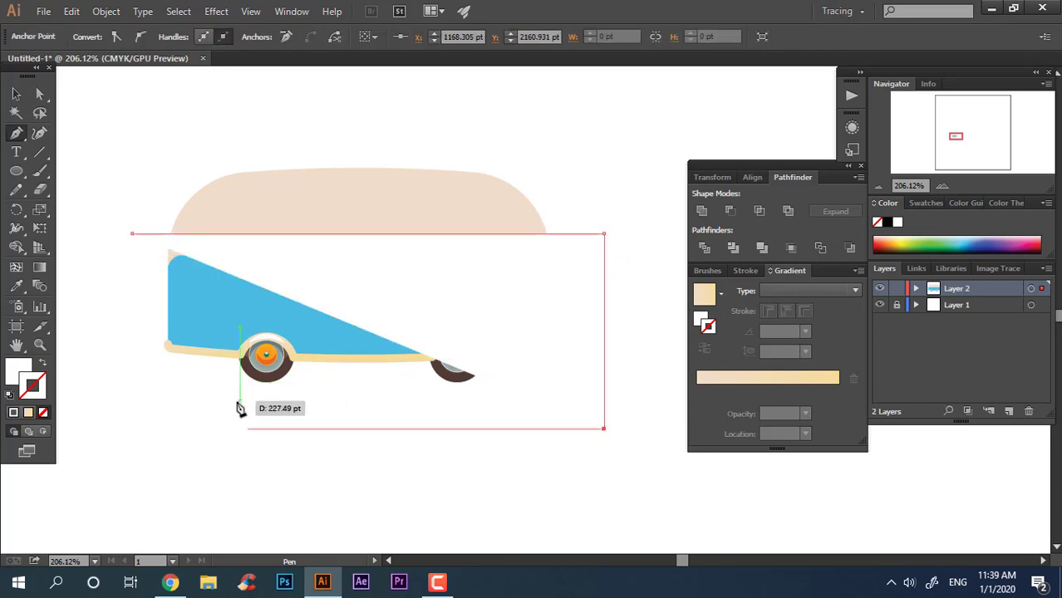
click(121, 429)
click(133, 234)
click(39, 133)
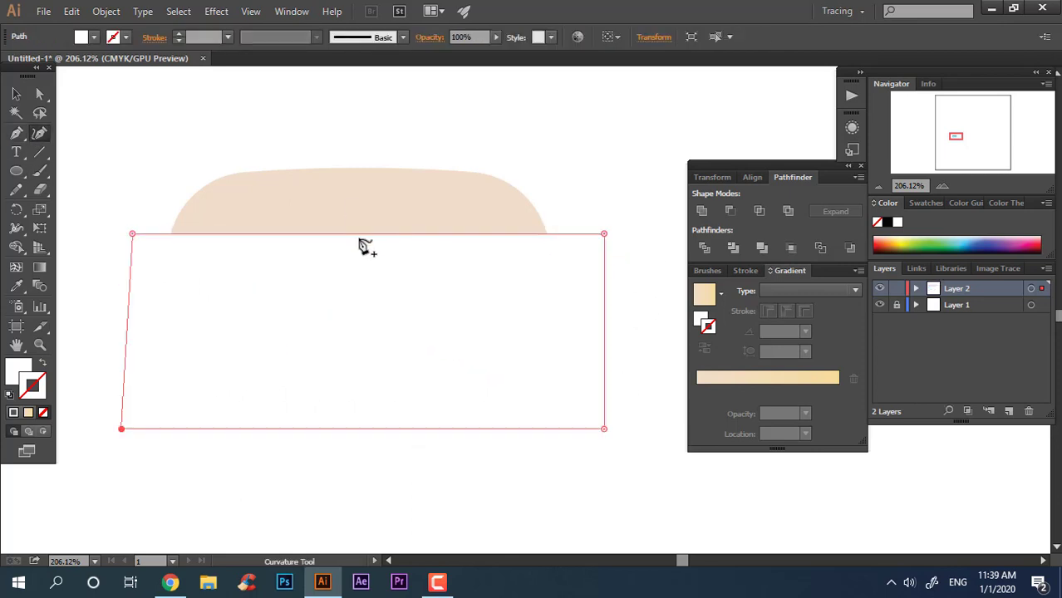
mouse_move(363, 234)
mouse_down()
mouse_move(367, 351)
mouse_move(363, 327)
mouse_up()
drag(133, 233, 120, 261)
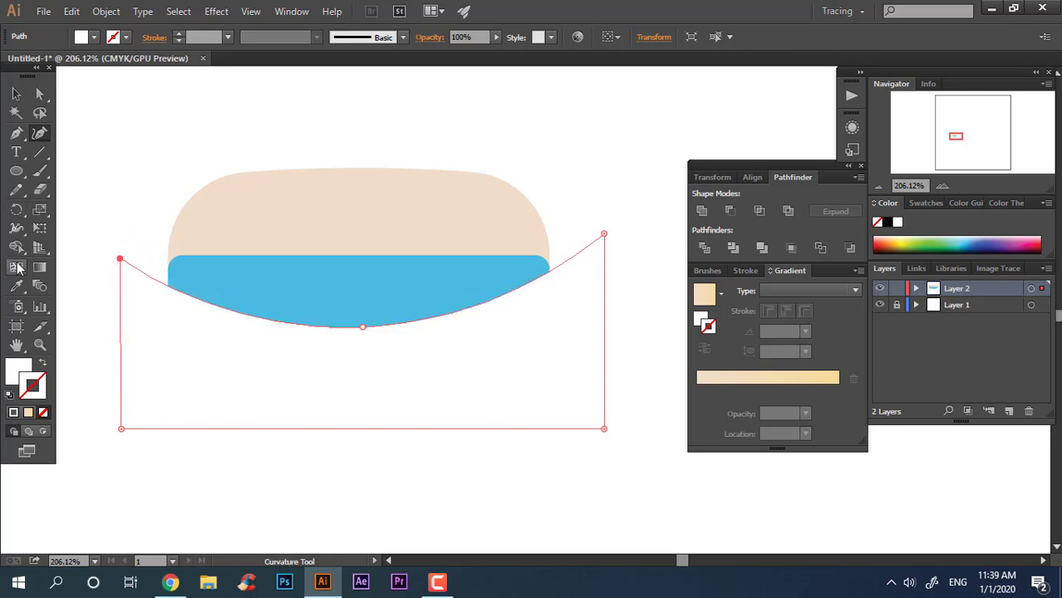
Fill the shape with the body blue, then darken it to teal 2D9CBA
click(18, 268)
click(318, 320)
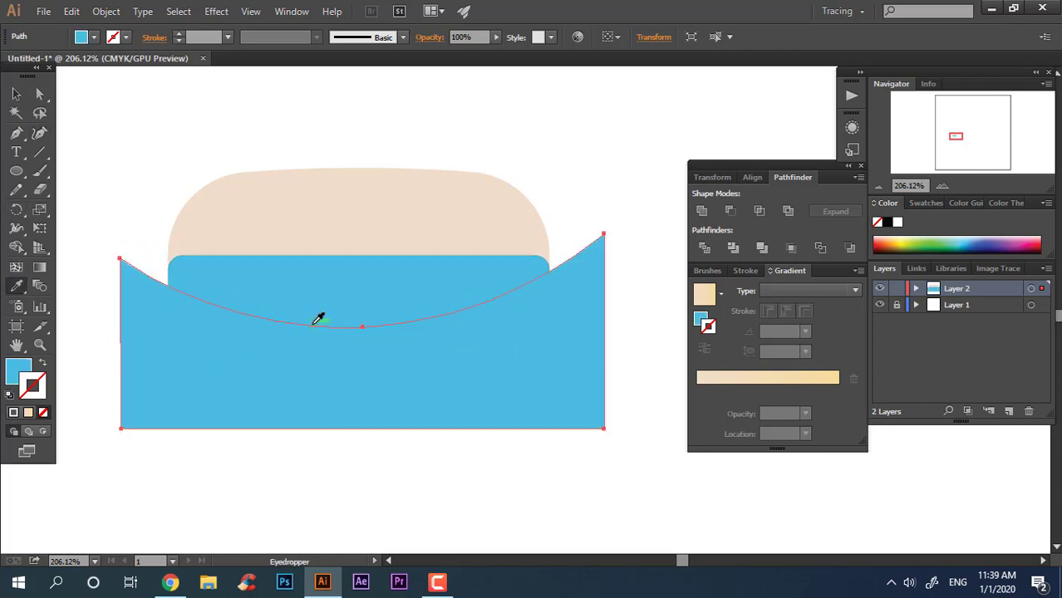
double_click(16, 381)
drag(495, 269, 500, 285)
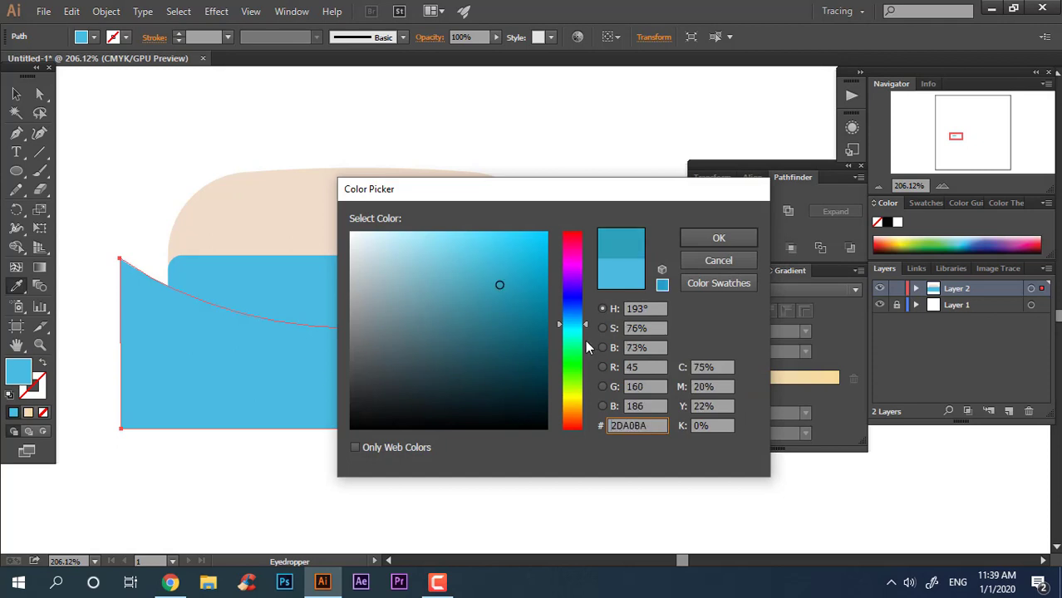
click(574, 330)
click(716, 238)
Save the body's blue as a swatch and change its fill to yellow-green
click(16, 94)
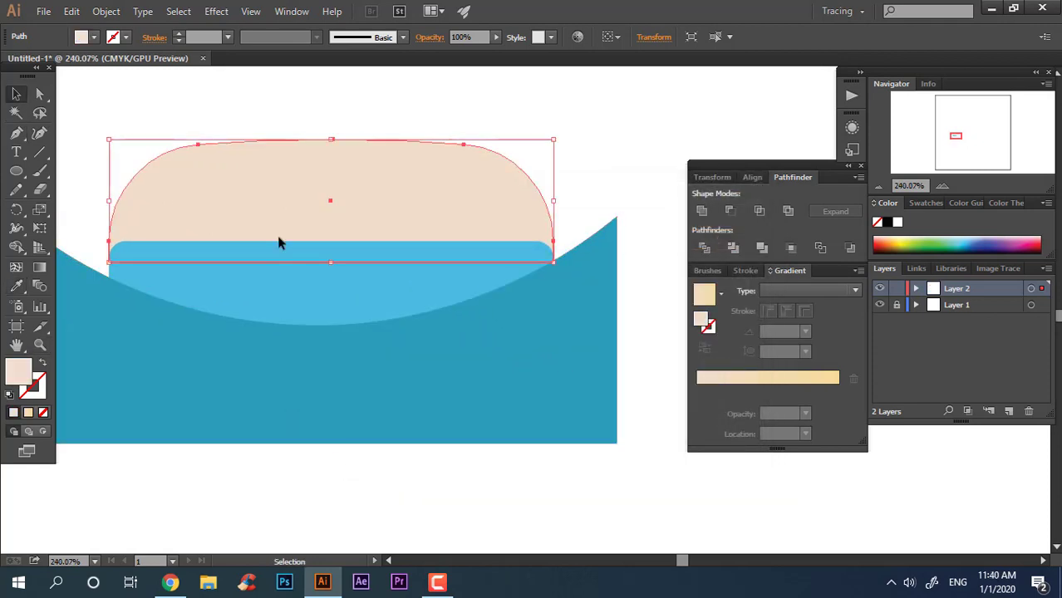
click(331, 362)
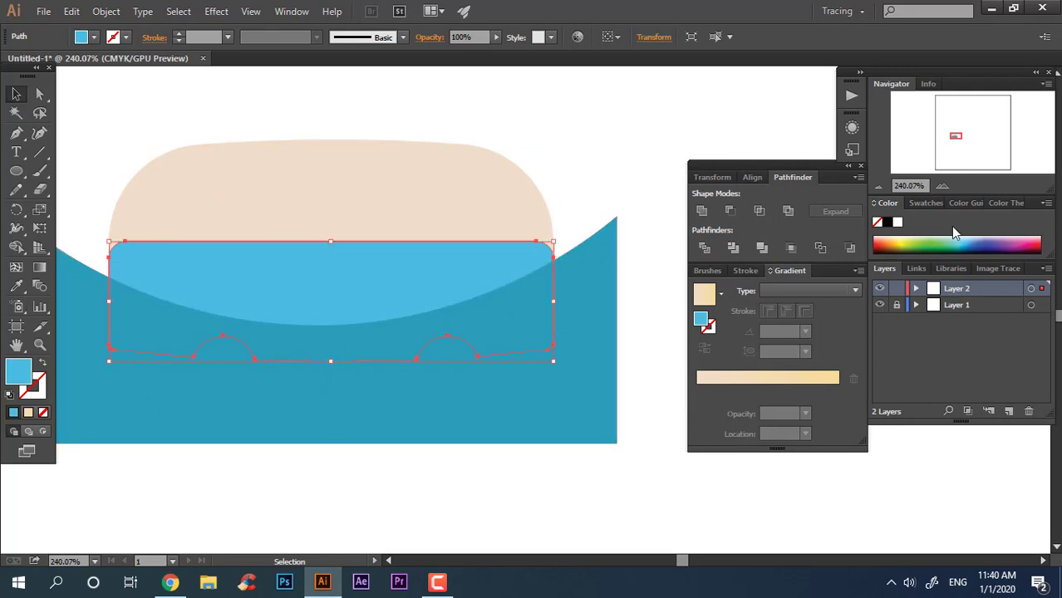
click(926, 203)
click(1009, 289)
key(Return)
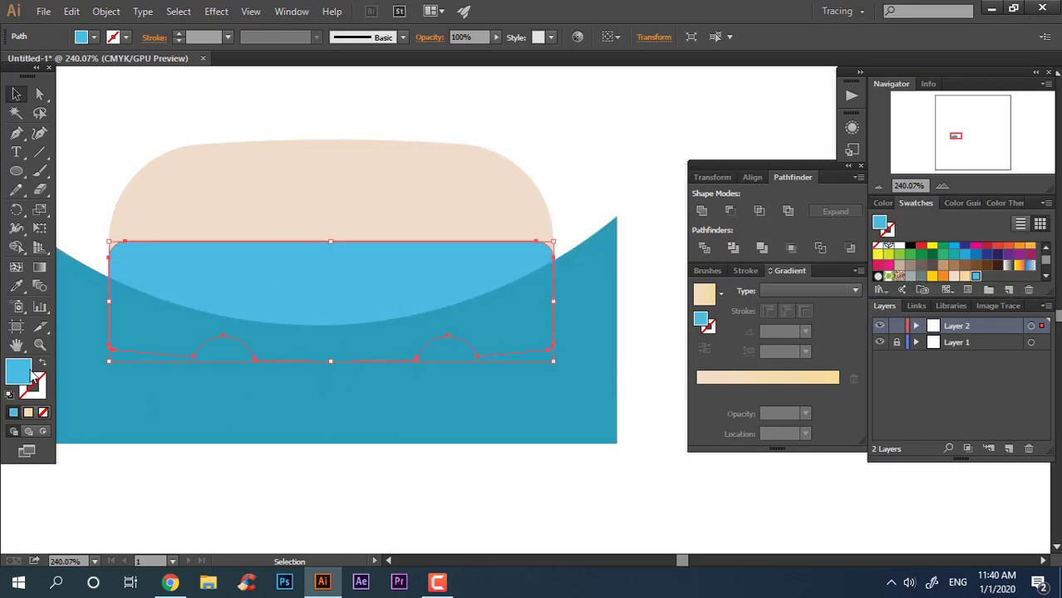
double_click(30, 371)
drag(572, 323, 576, 385)
drag(491, 266, 501, 249)
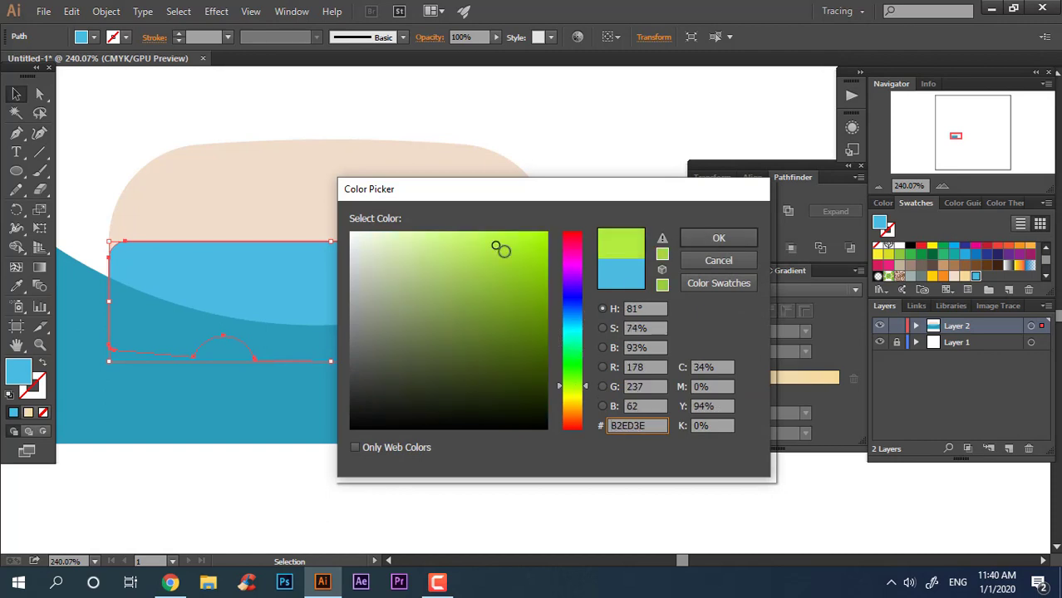
click(719, 237)
Try a vertical gradient with a light-blue top stop, then undo to the solid yellow-green fill
key(g)
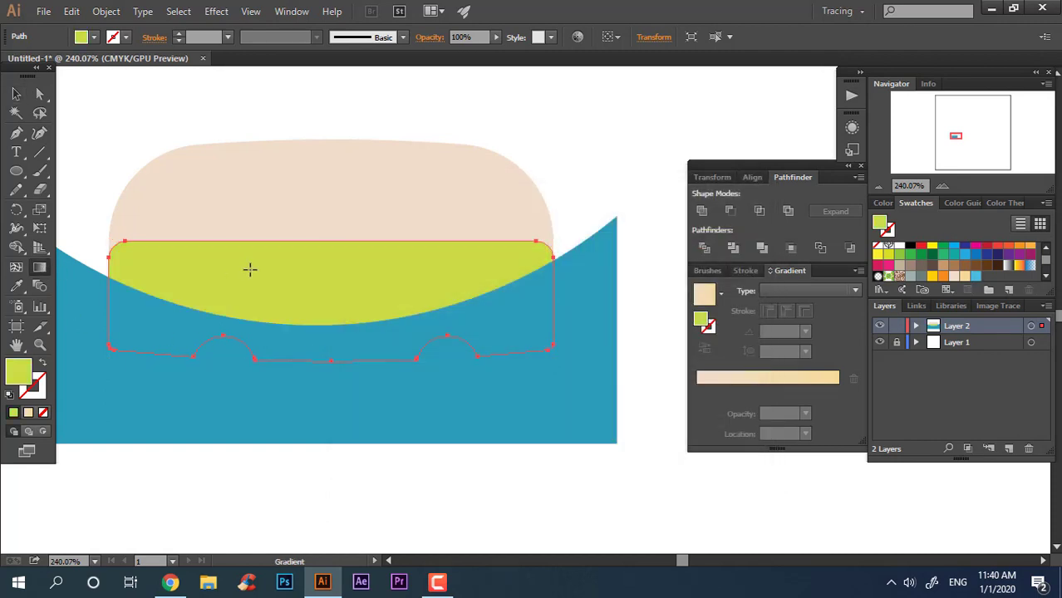
click(249, 267)
drag(539, 303, 557, 304)
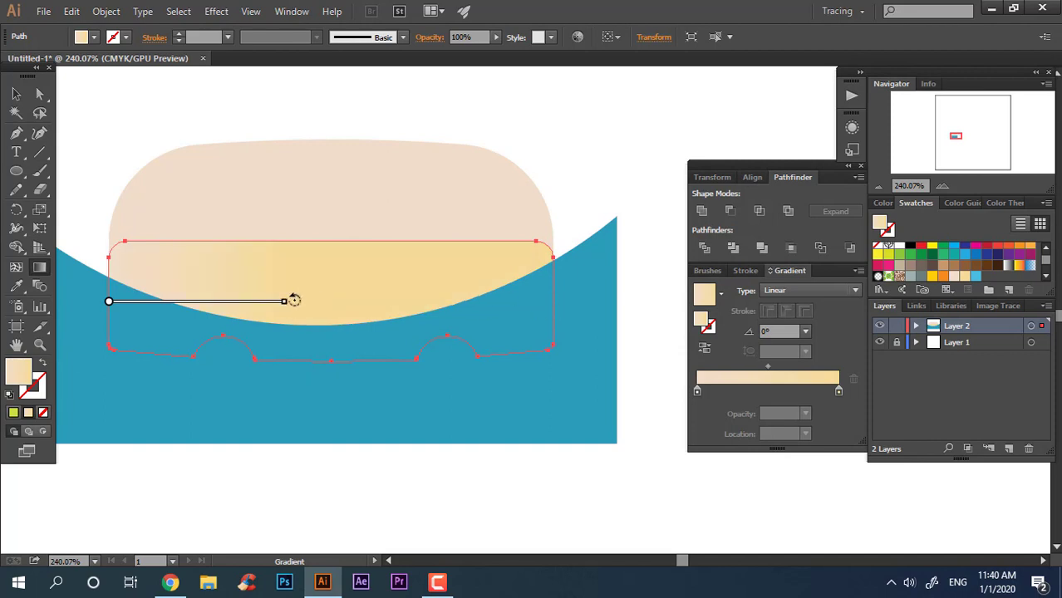
drag(294, 300, 232, 426)
mouse_move(329, 301)
mouse_down()
mouse_move(330, 474)
mouse_move(335, 241)
mouse_up()
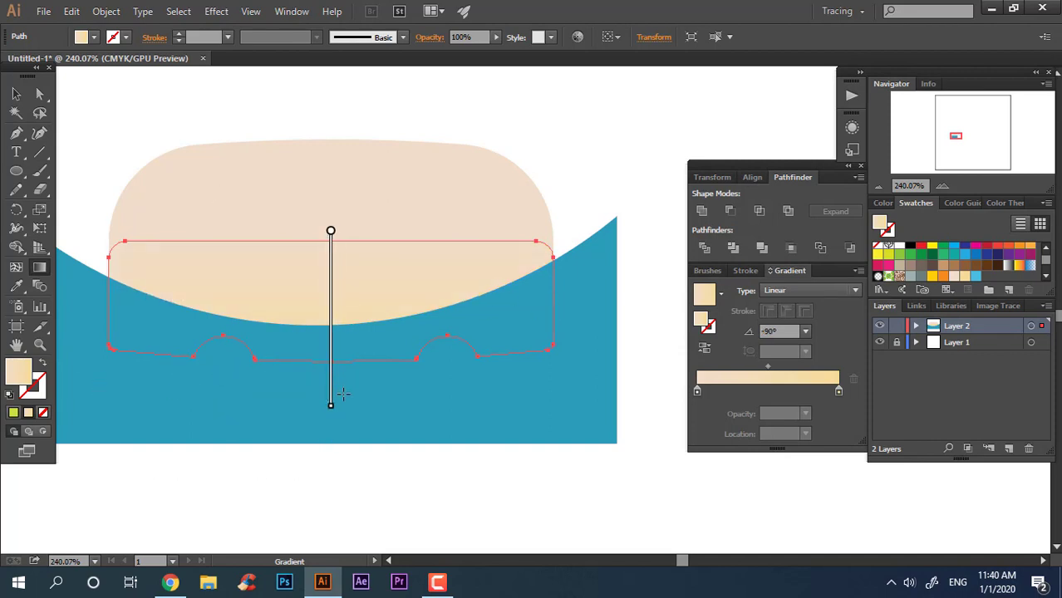
drag(330, 362, 331, 362)
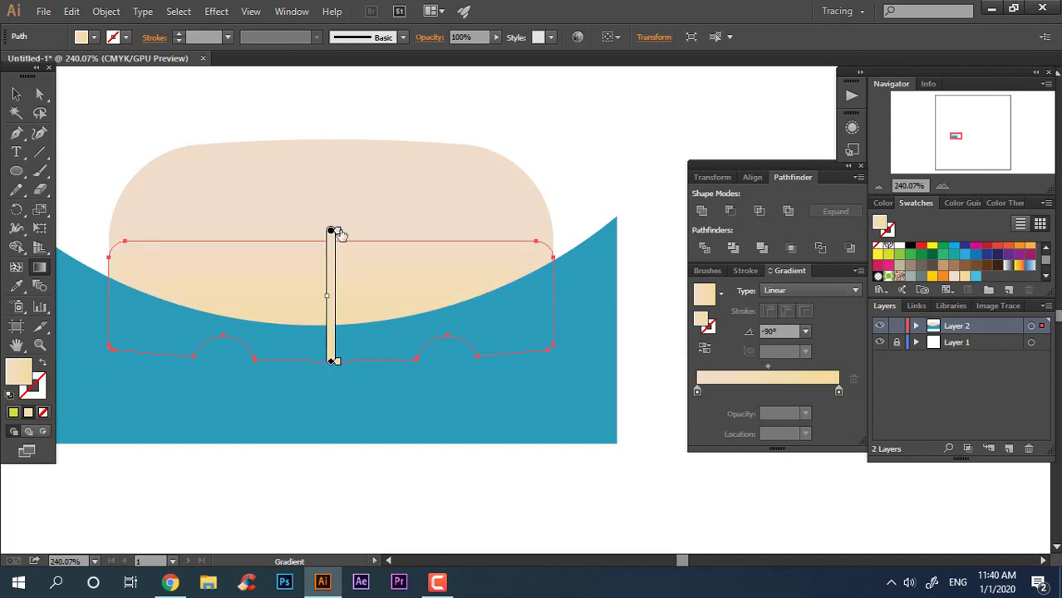
double_click(333, 232)
click(293, 304)
click(346, 383)
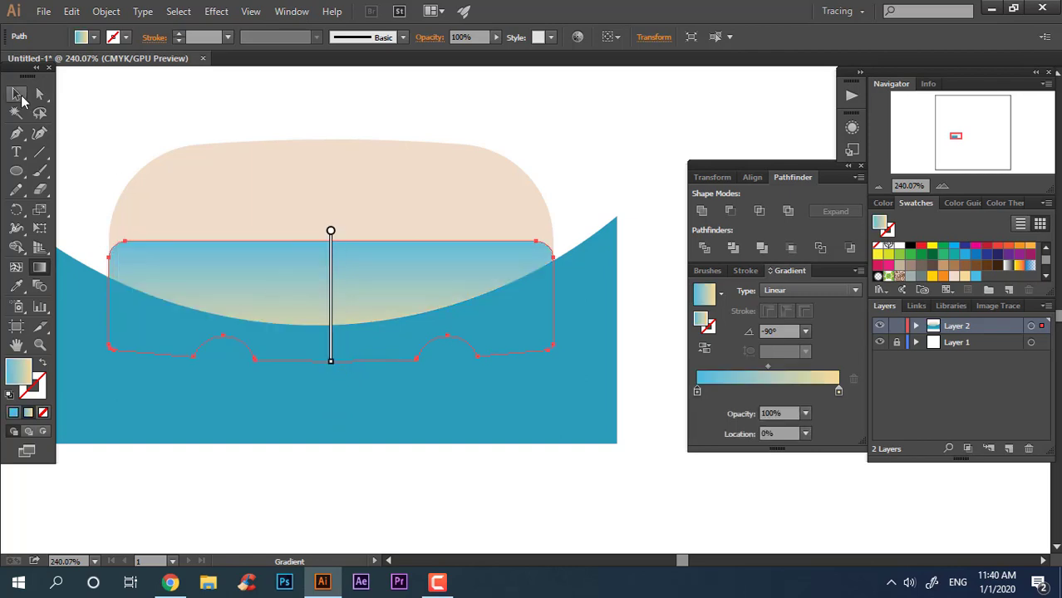
click(18, 95)
key(ctrl+z)
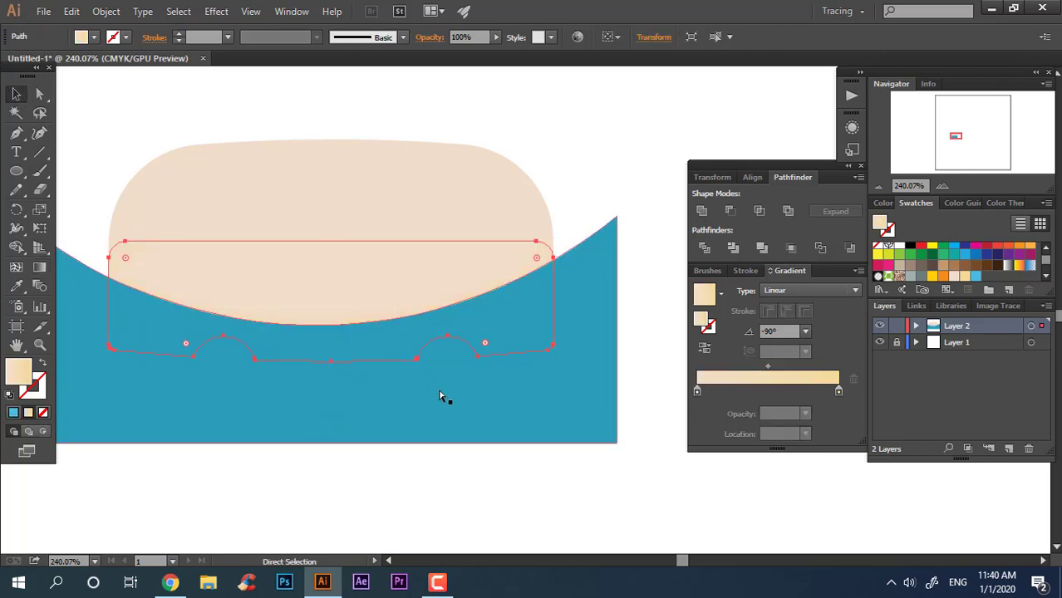
key(ctrl+z)
key(ctrl+z)
Save yellow-green as a swatch and apply a vertical blue-to-yellow-green gradient to the body
click(1009, 289)
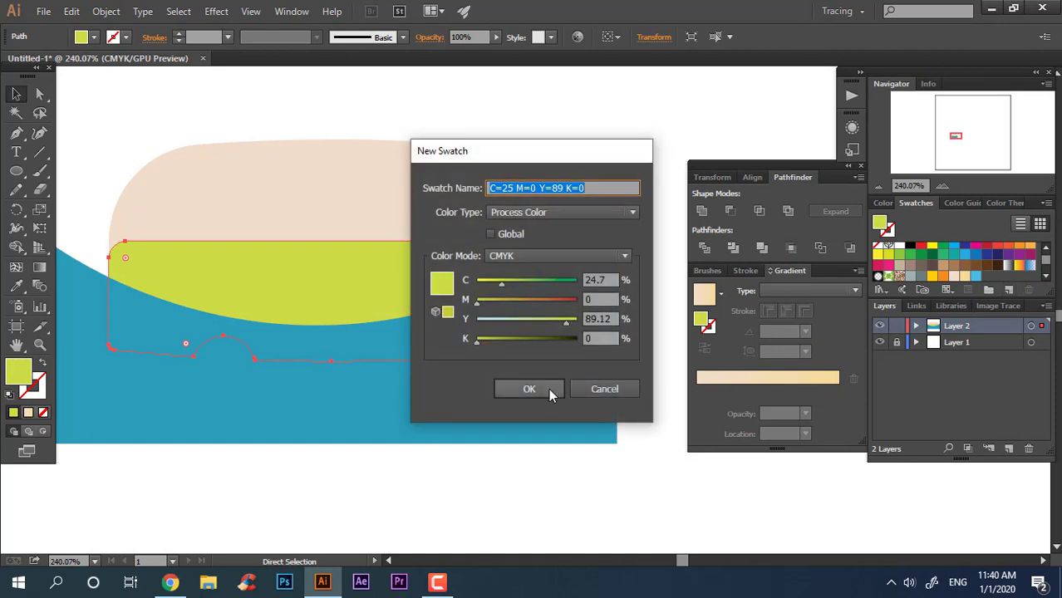
click(549, 388)
key(g)
click(462, 275)
drag(555, 305, 192, 300)
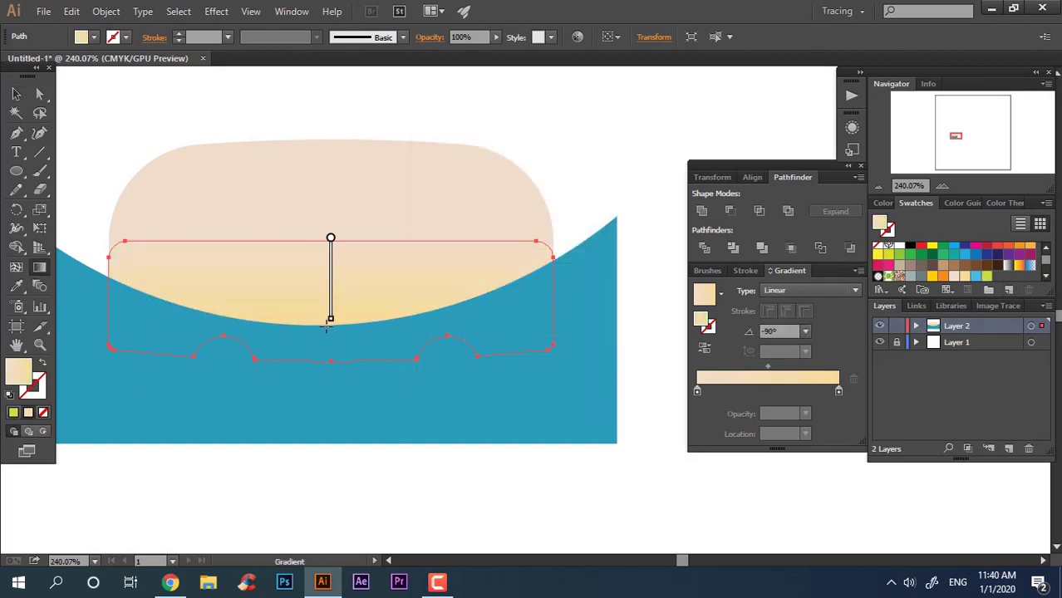
double_click(334, 363)
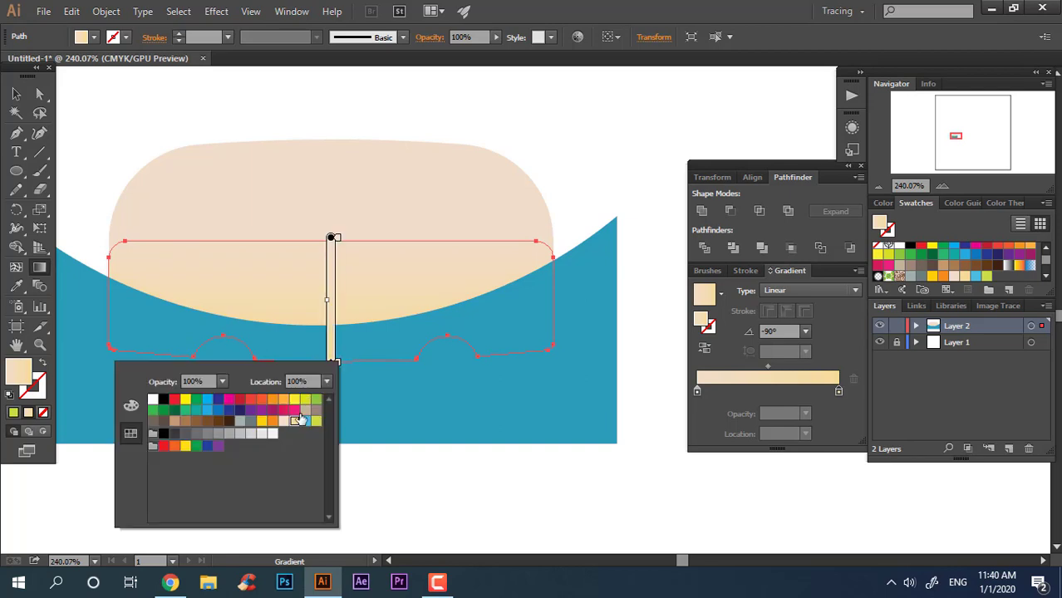
click(316, 422)
click(334, 239)
double_click(334, 238)
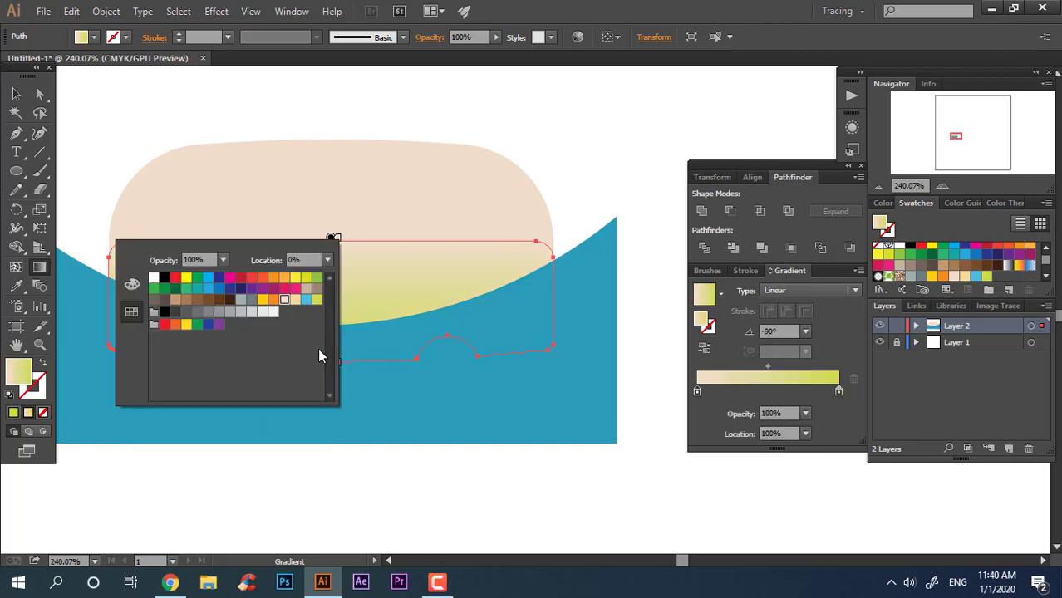
click(307, 300)
key(Escape)
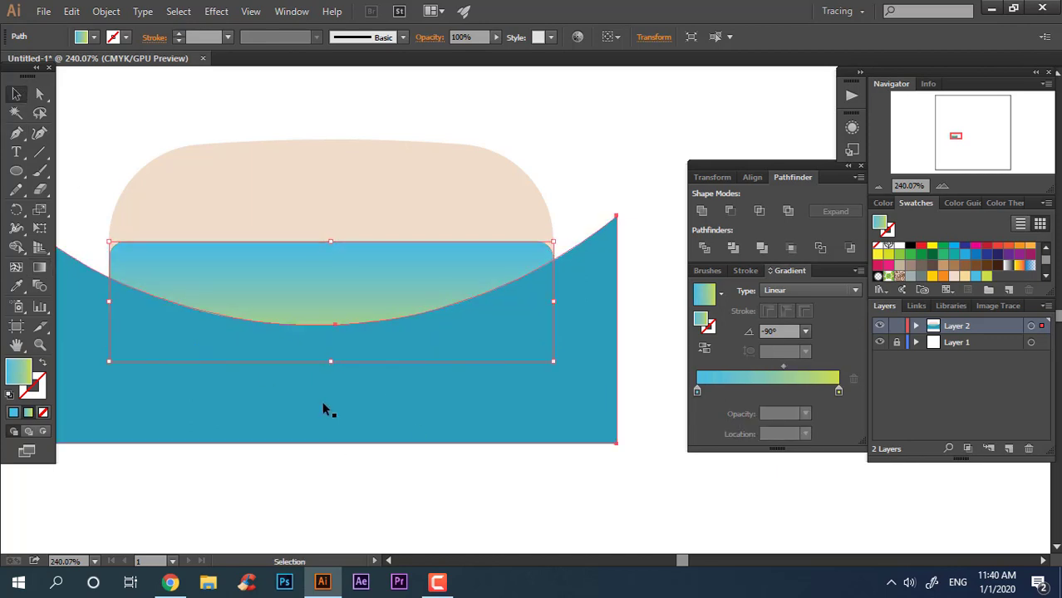
Divide the teal wave with the wheel-arch body shape and delete the leftover wave pieces
shift+click(325, 290)
shift+click(612, 404)
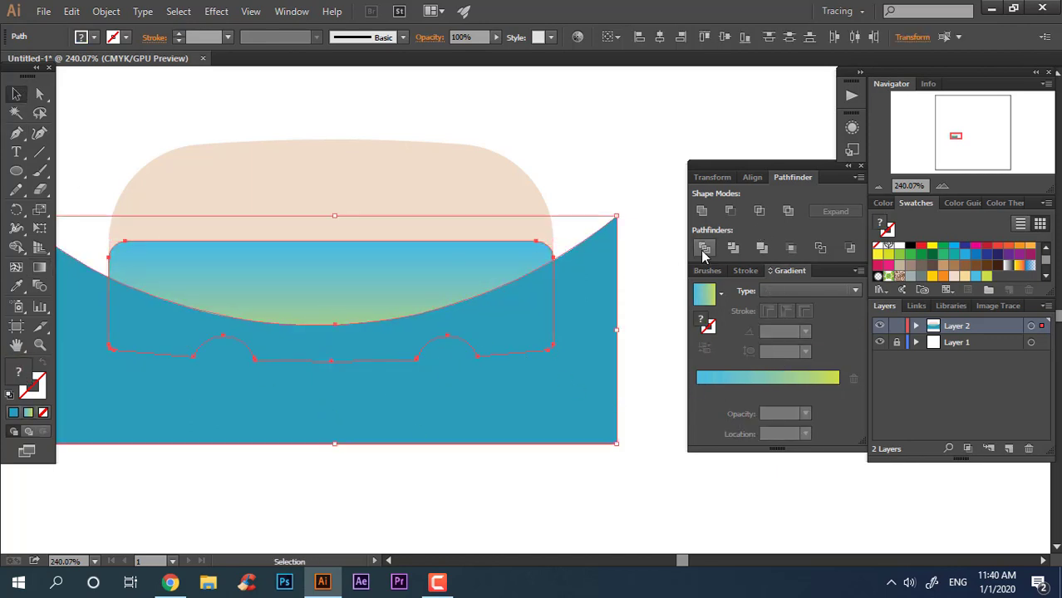
click(704, 248)
right_click(586, 333)
click(645, 422)
click(616, 391)
key(Delete)
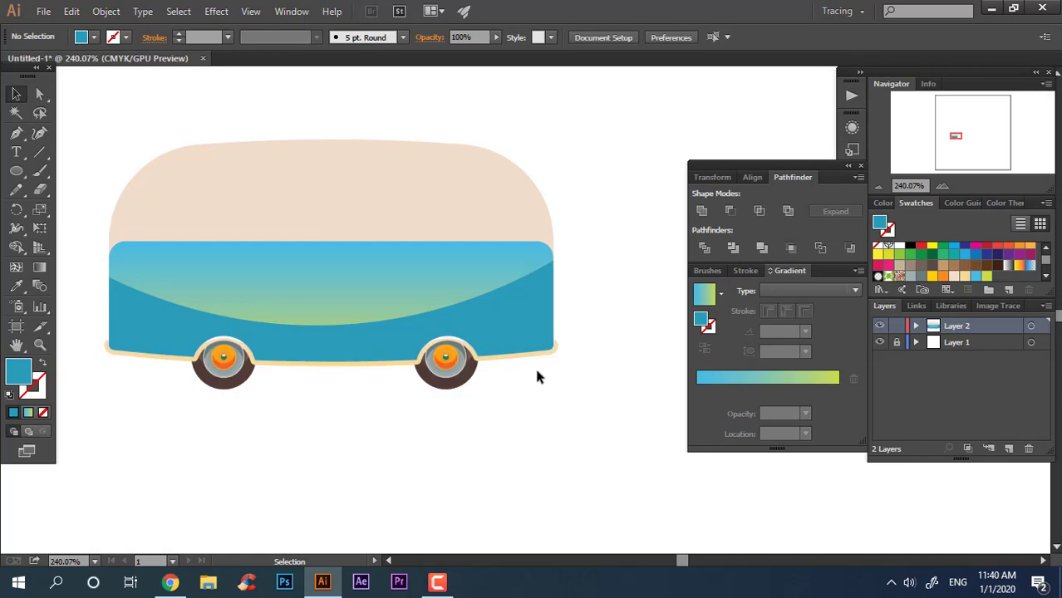
Direct-select the blue body path, cancel the stray Print dialog, and zoom in on the bus
key(z)
drag(537, 378, 4, 133)
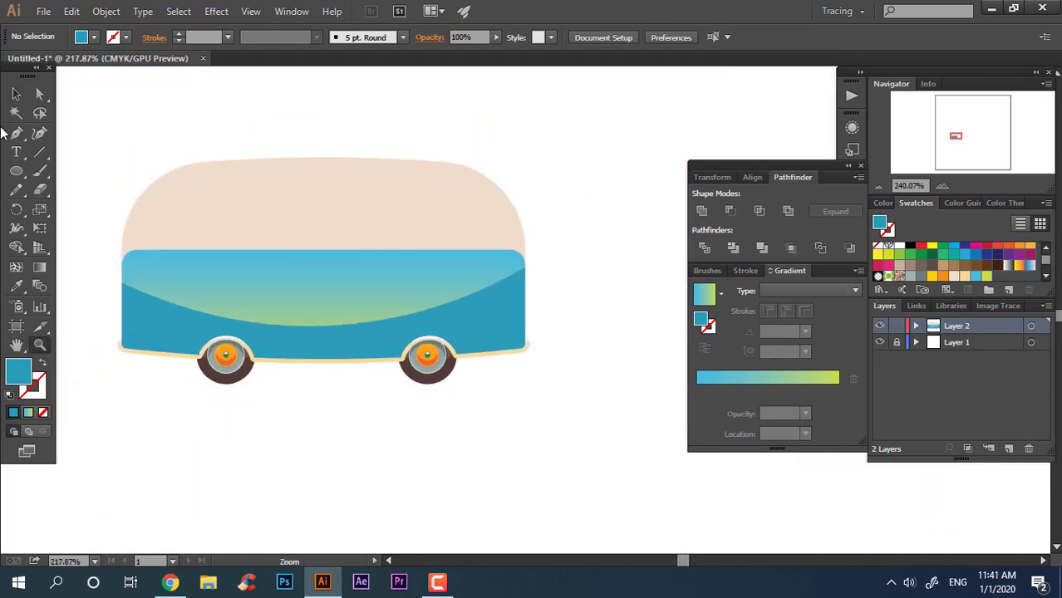
key(a)
click(320, 330)
key(ctrl+p)
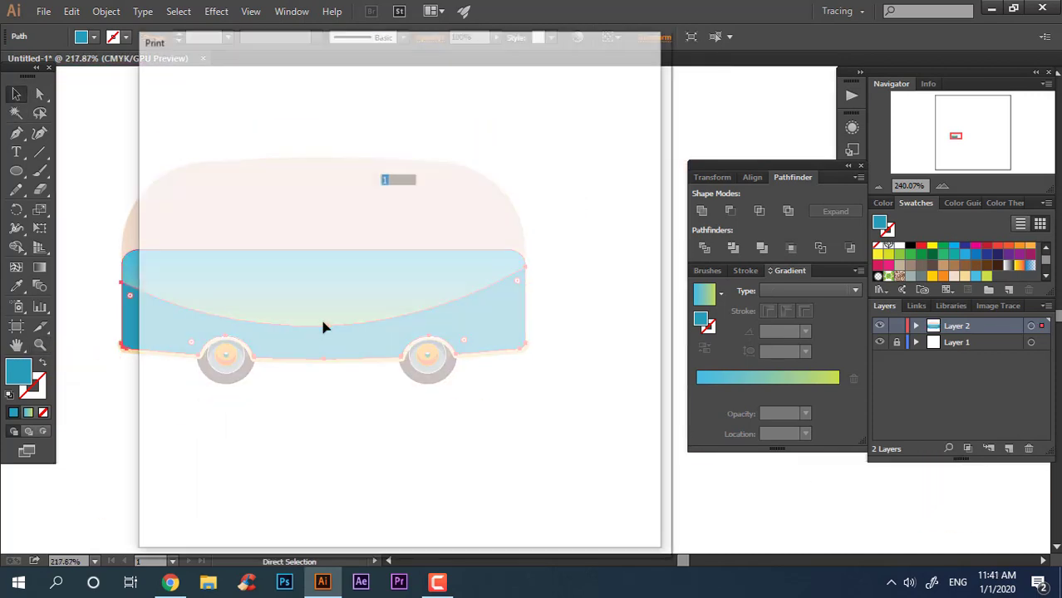
click(608, 509)
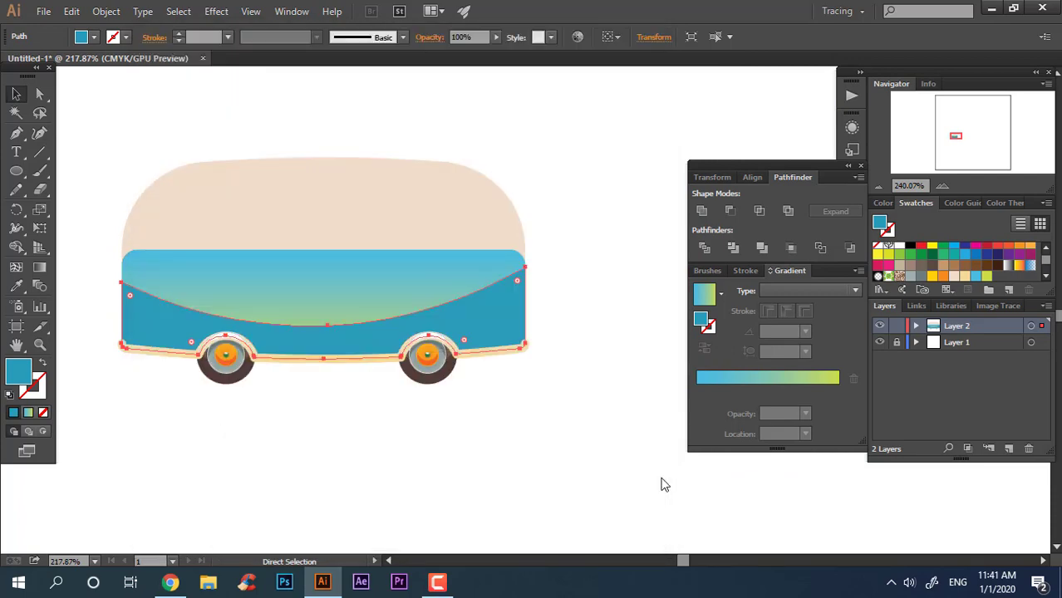
key(v)
click(541, 450)
key(z)
click(507, 308)
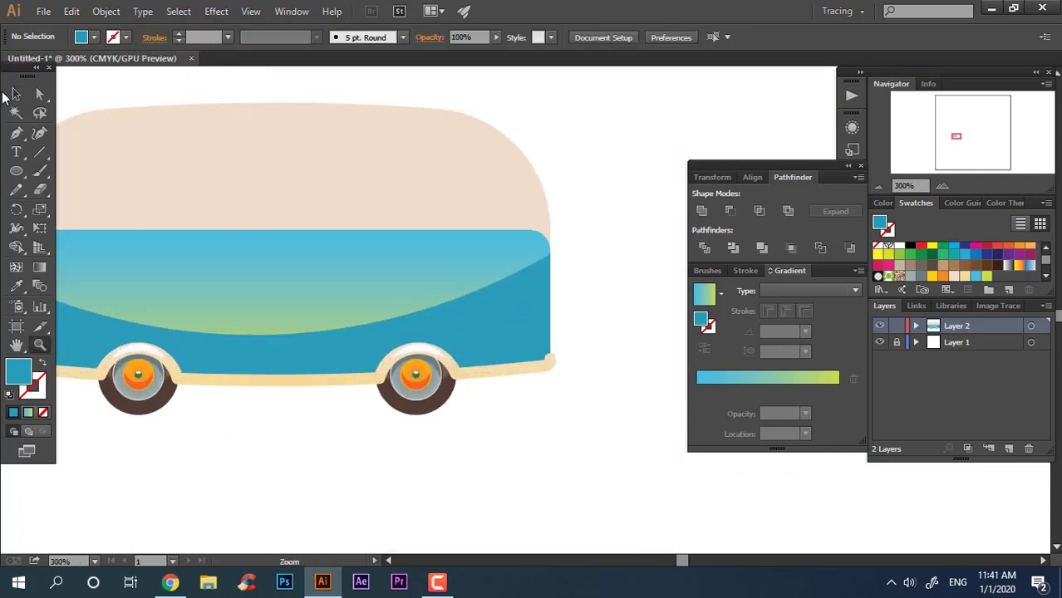
Give the curved lower body panel a dark blue fill
click(15, 94)
click(219, 343)
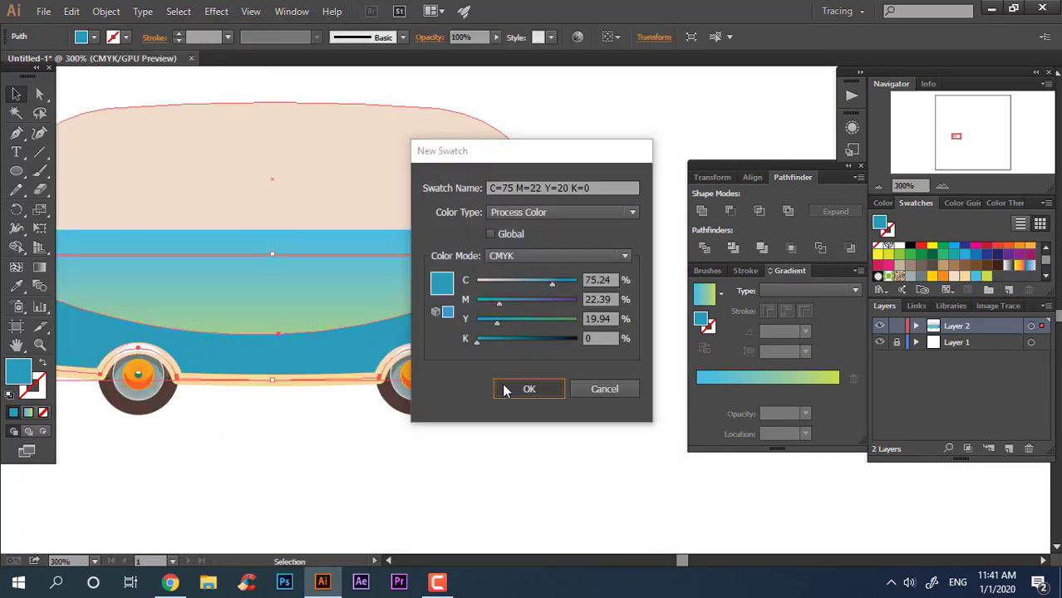
click(502, 386)
double_click(18, 371)
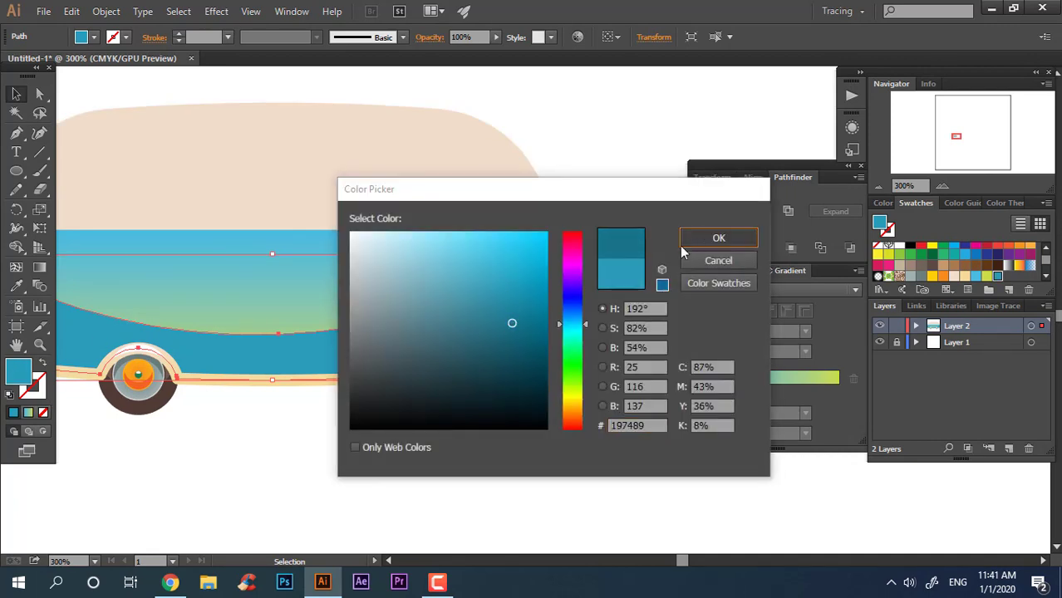
click(718, 239)
scroll(415, 455, left, 3)
Try a vertical gradient with a blue top stop on the panel, then undo it
key(g)
click(378, 379)
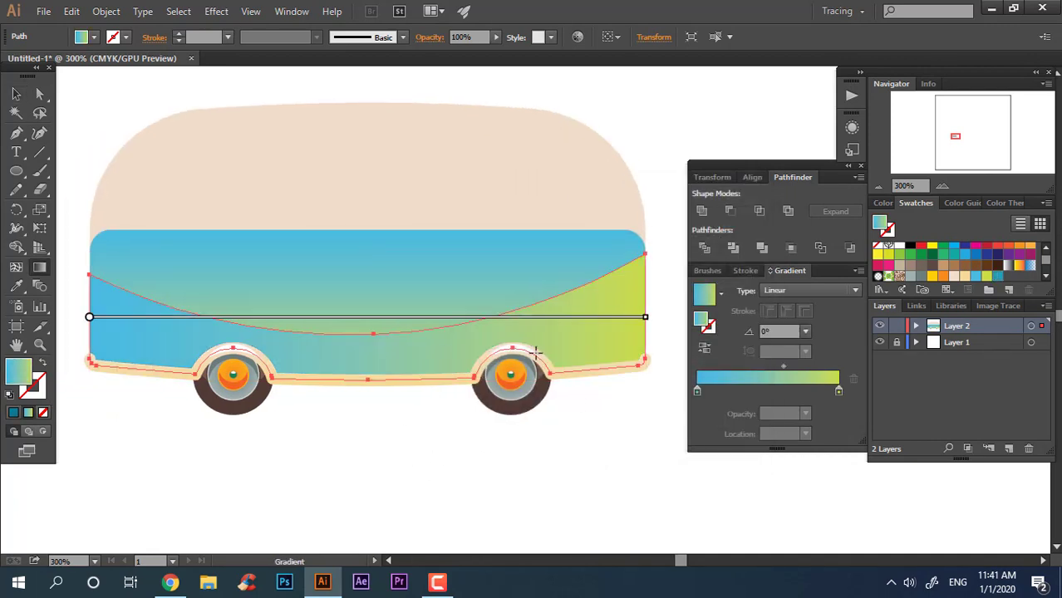
mouse_move(645, 316)
mouse_down()
mouse_move(239, 317)
mouse_move(89, 166)
mouse_up()
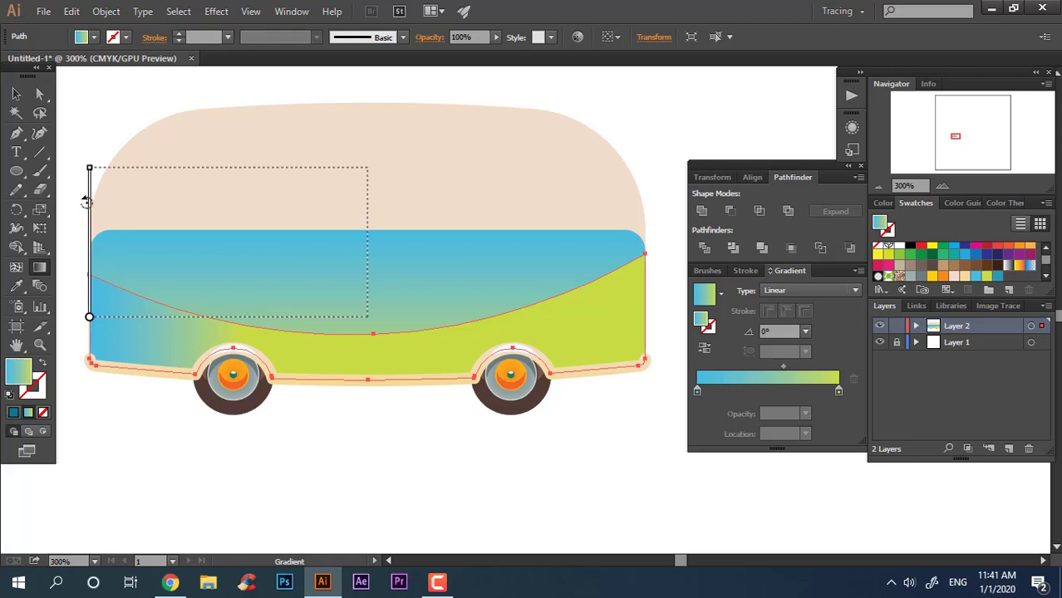
mouse_move(89, 316)
mouse_down()
mouse_move(367, 316)
mouse_move(369, 383)
mouse_up()
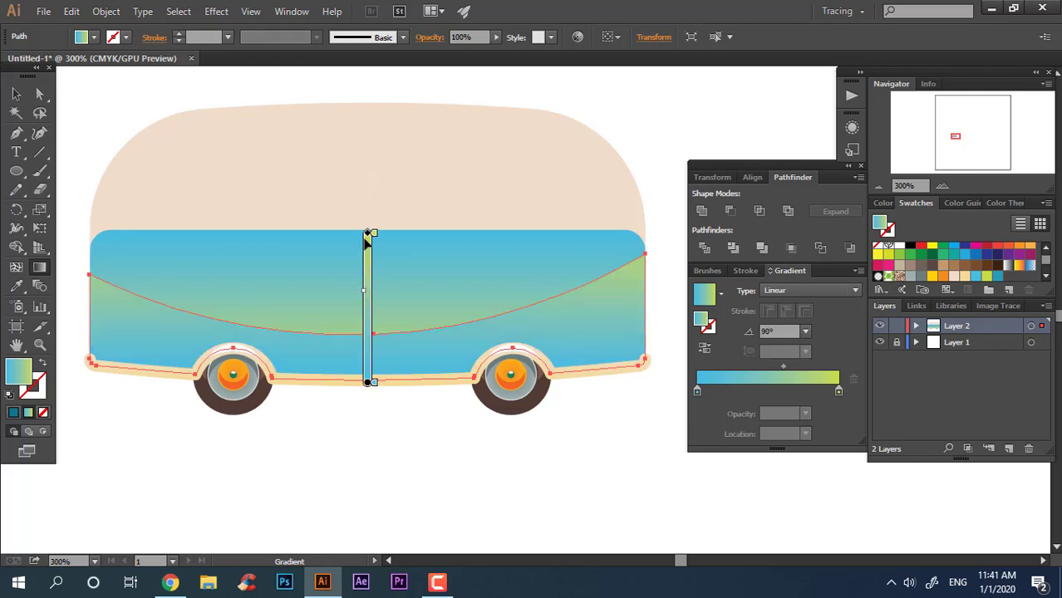
drag(367, 282, 372, 287)
double_click(371, 289)
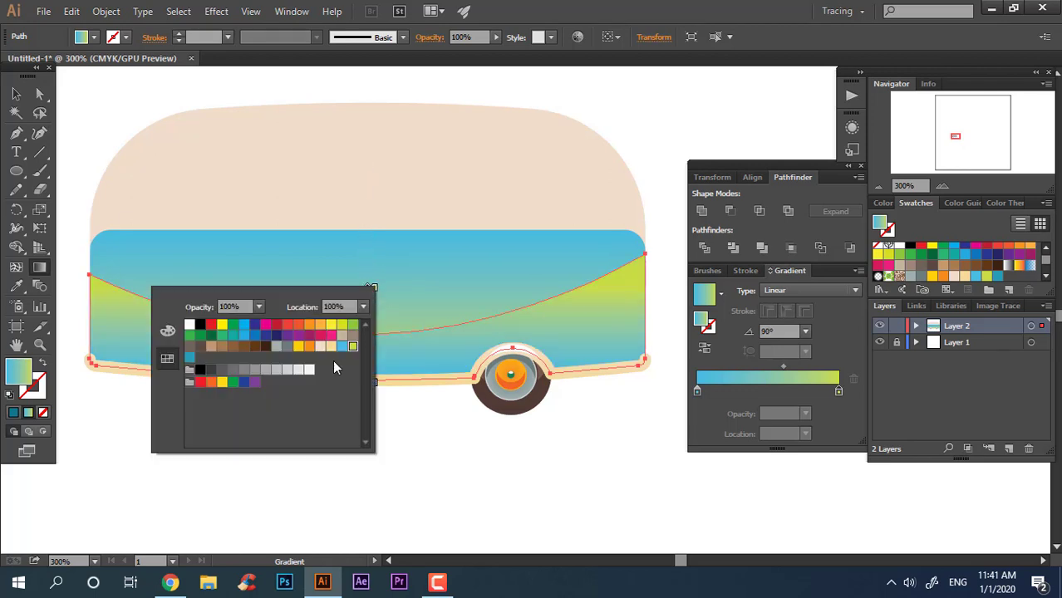
click(190, 359)
click(18, 93)
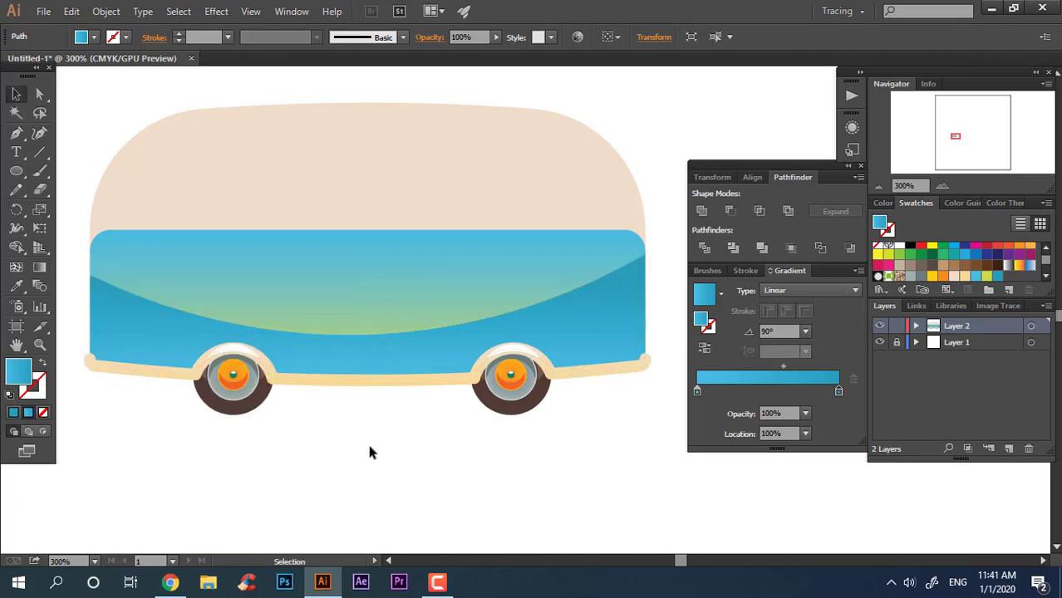
key(ctrl+z)
key(ctrl+z)
key(ctrl+z)
key(ctrl+z)
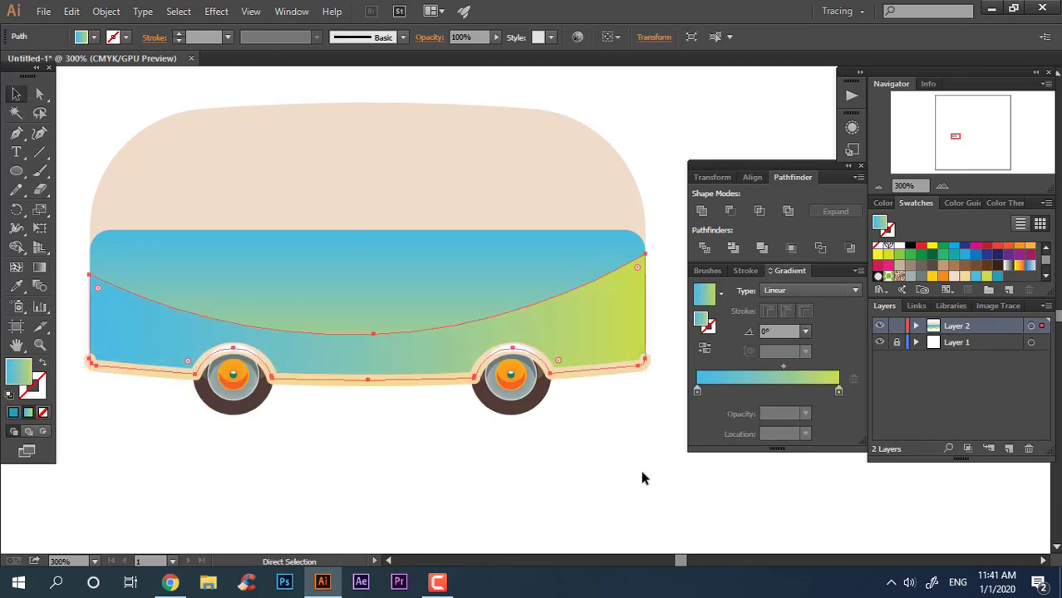
key(ctrl+z)
Apply a bottom-to-top gradient with a blue top stop to the panel at 80% opacity
click(1009, 291)
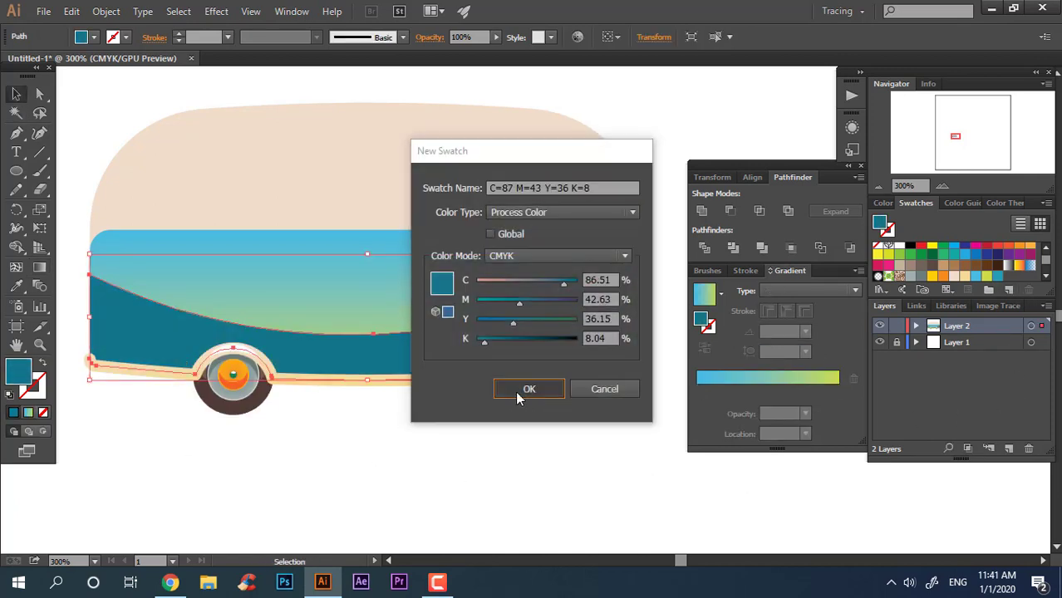
click(526, 391)
key(g)
click(393, 355)
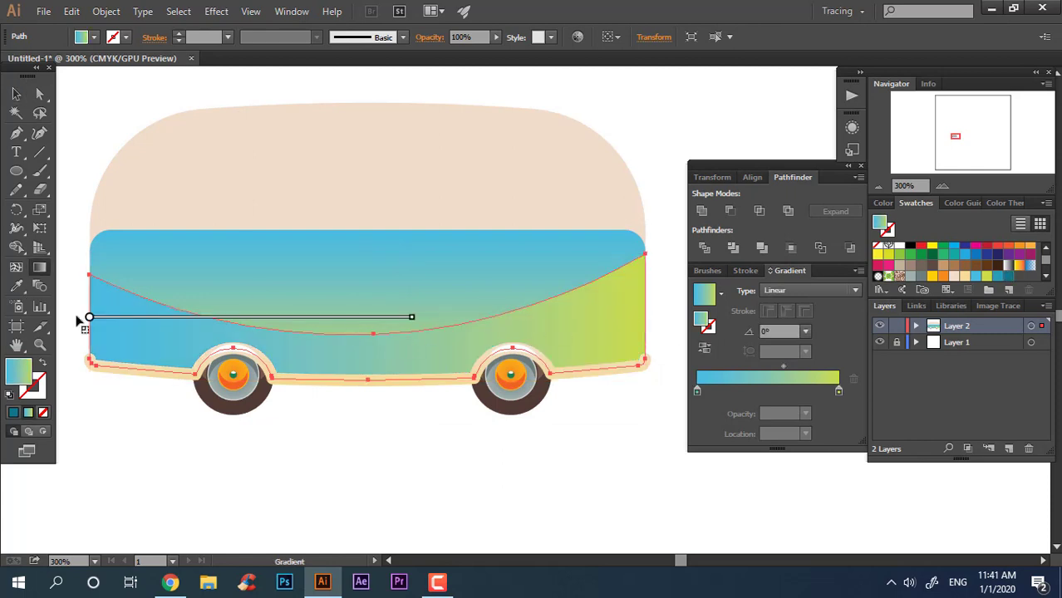
drag(89, 317, 171, 318)
drag(370, 237, 372, 316)
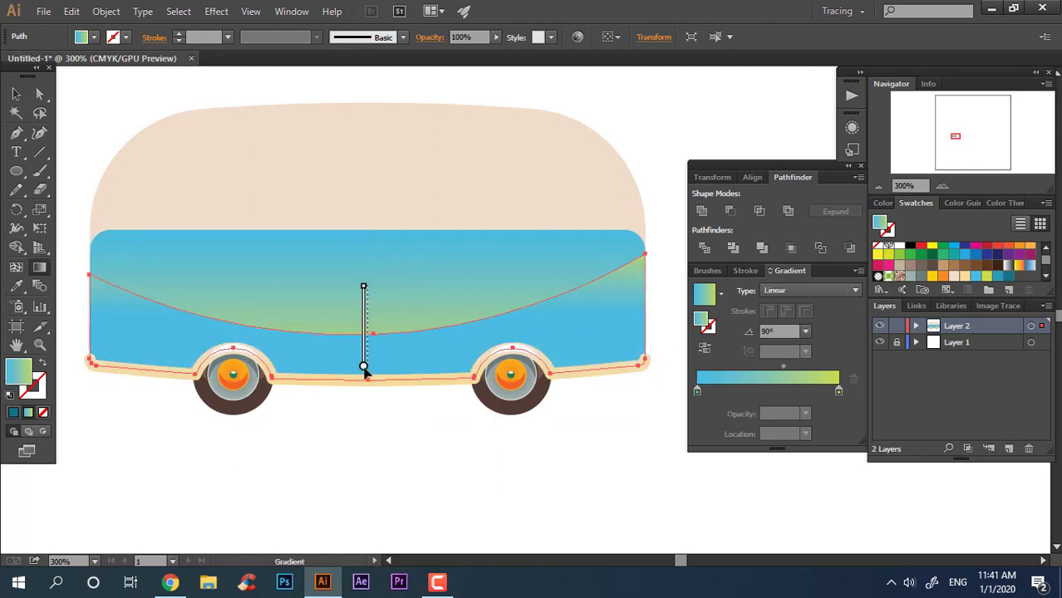
drag(366, 372, 372, 297)
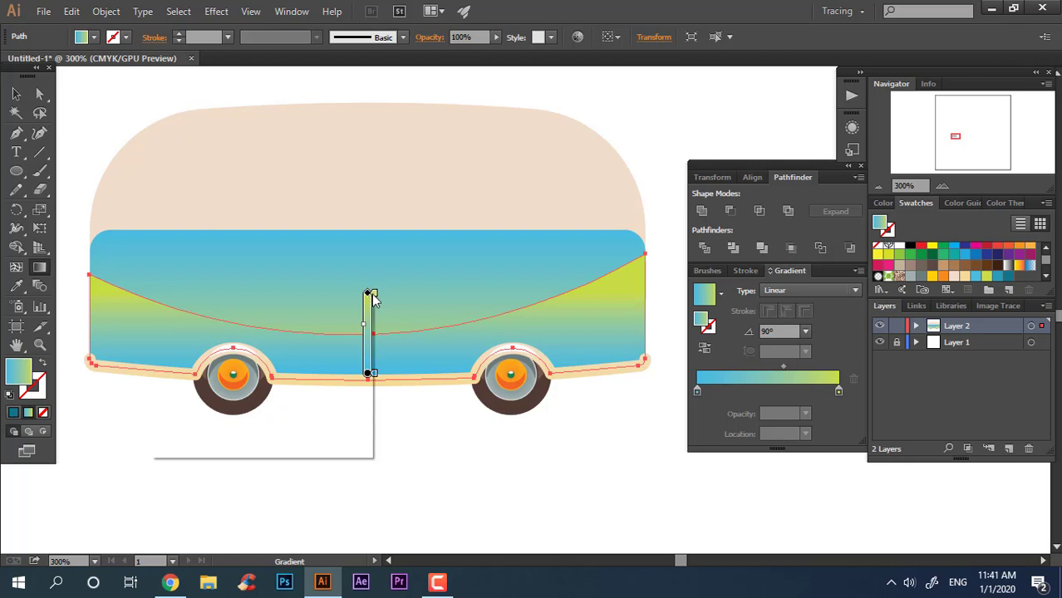
click(227, 364)
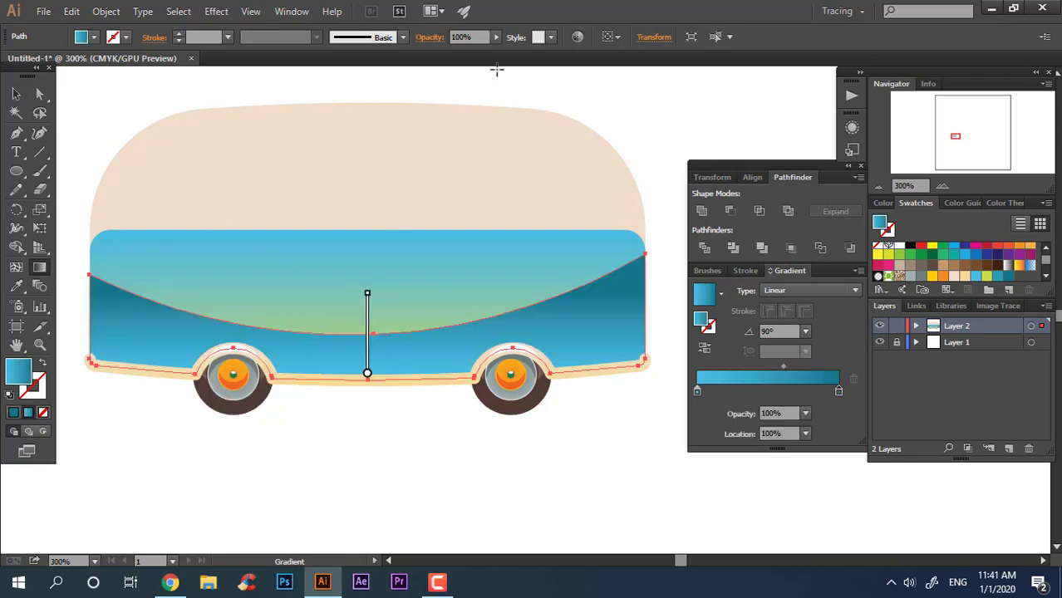
drag(491, 54, 469, 54)
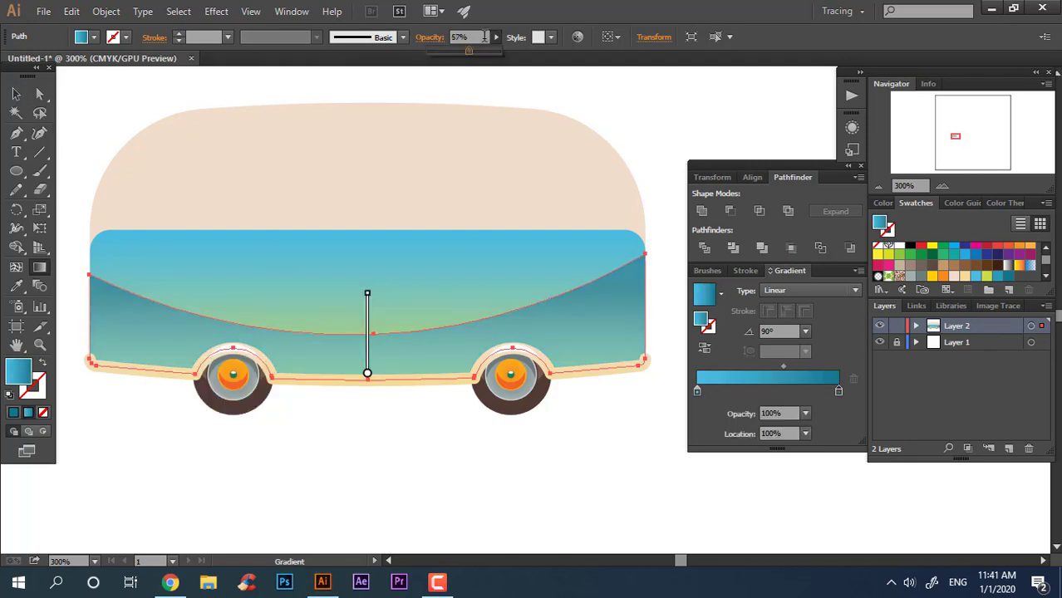
text(80)
key(Return)
Set the panel's top gradient stop opacity to 50%
click(16, 94)
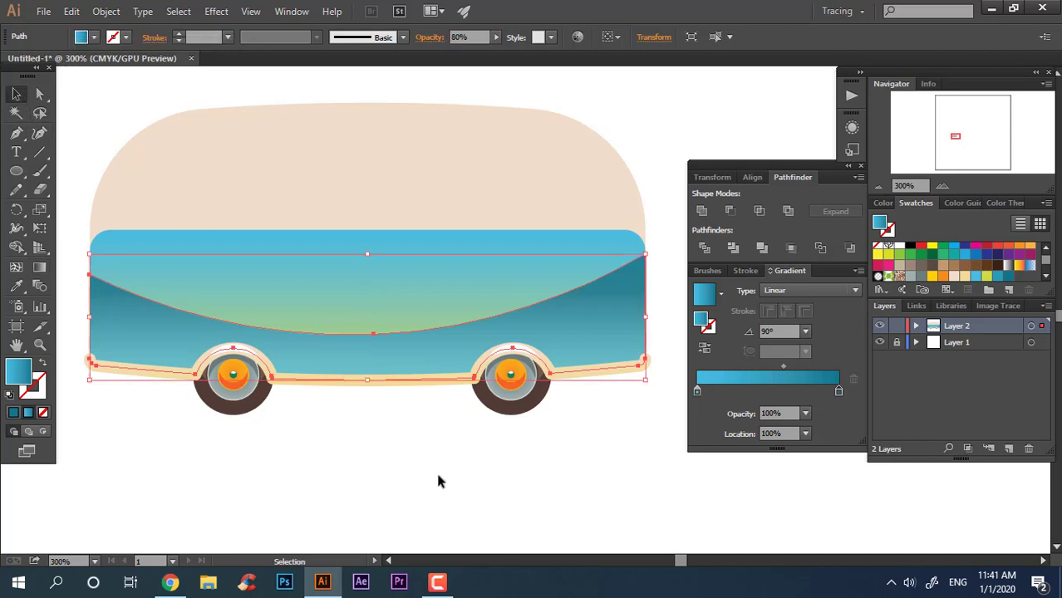
click(440, 482)
key(z)
drag(453, 473, 434, 462)
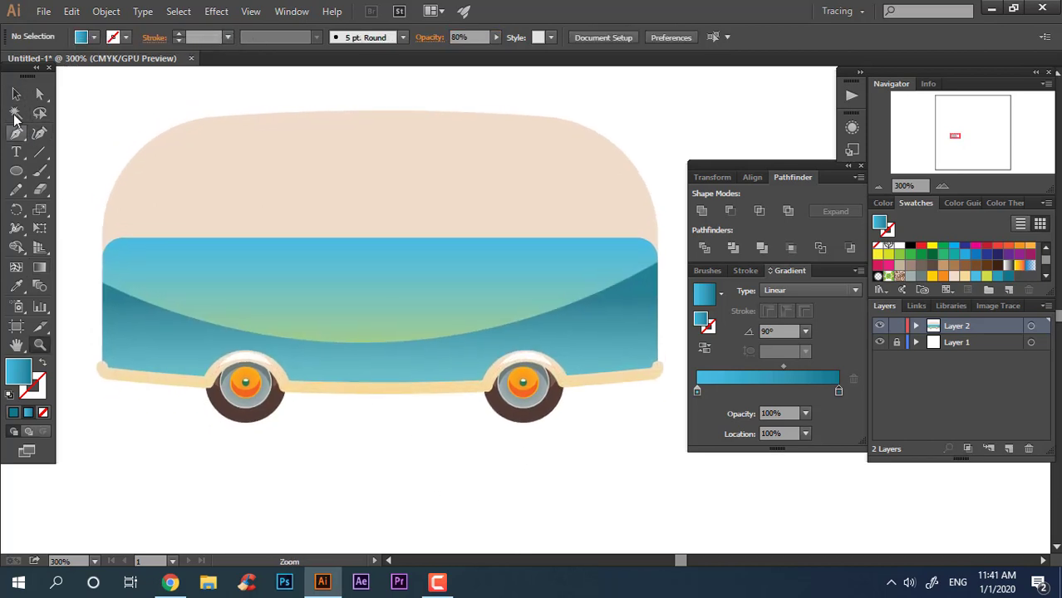
key(v)
click(396, 368)
key(g)
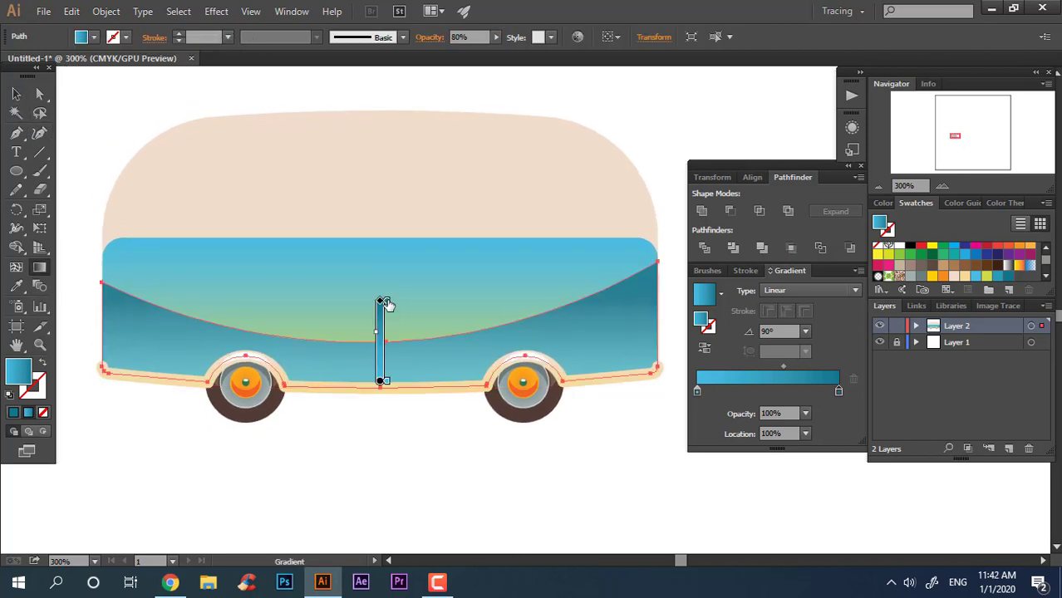
double_click(383, 300)
click(271, 321)
click(293, 425)
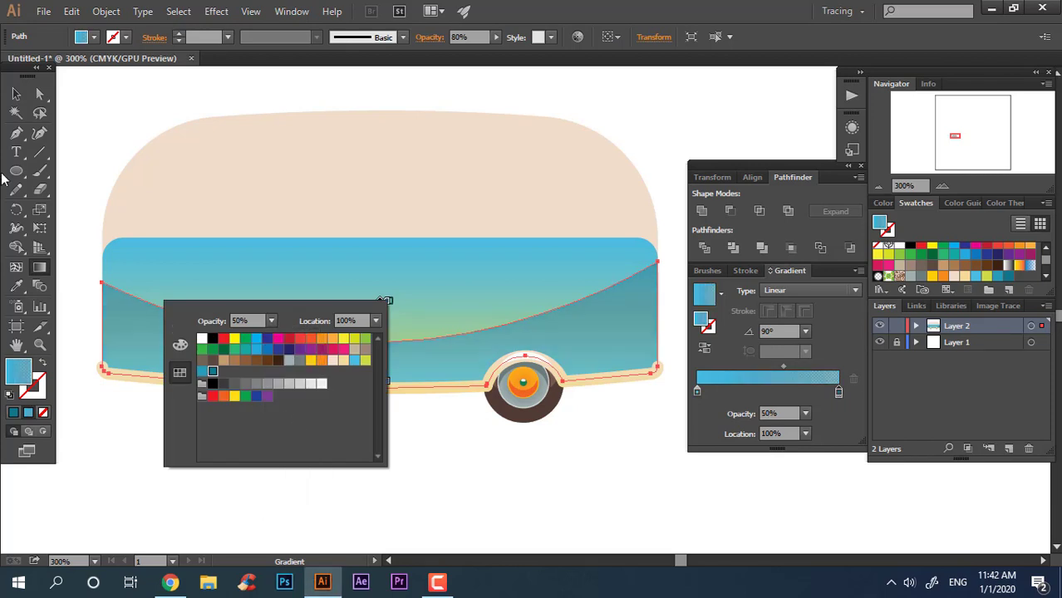
key(Escape)
Pull the panel's top-left anchor down slightly
key(v)
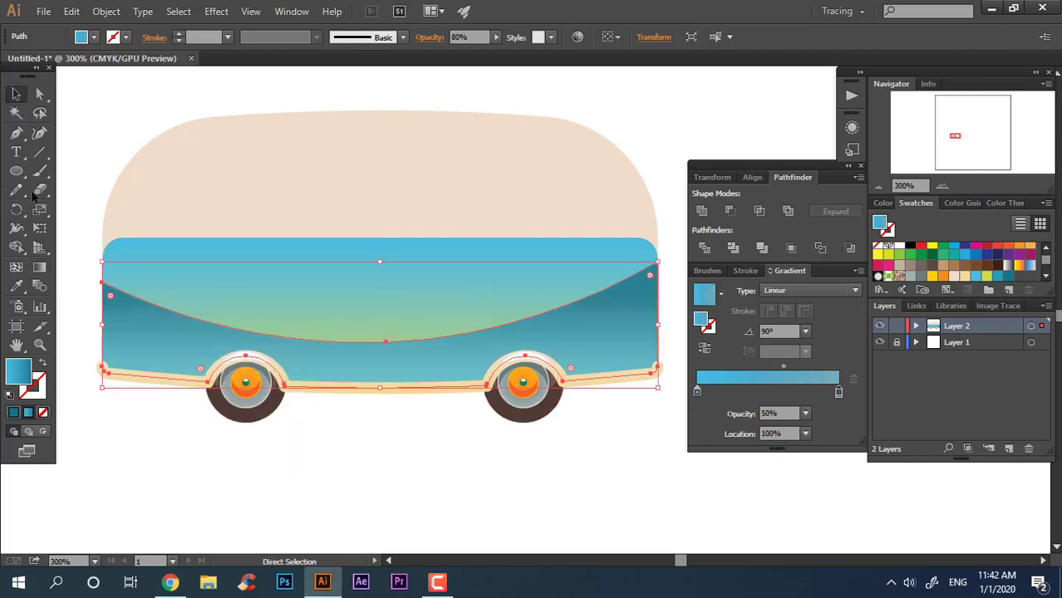
click(39, 133)
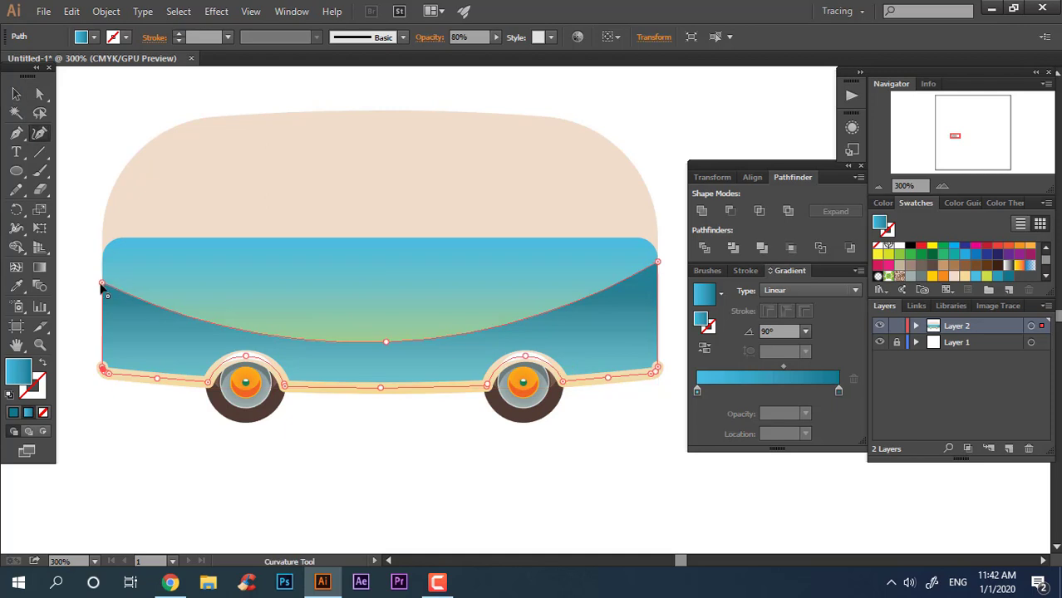
key(z)
click(108, 337)
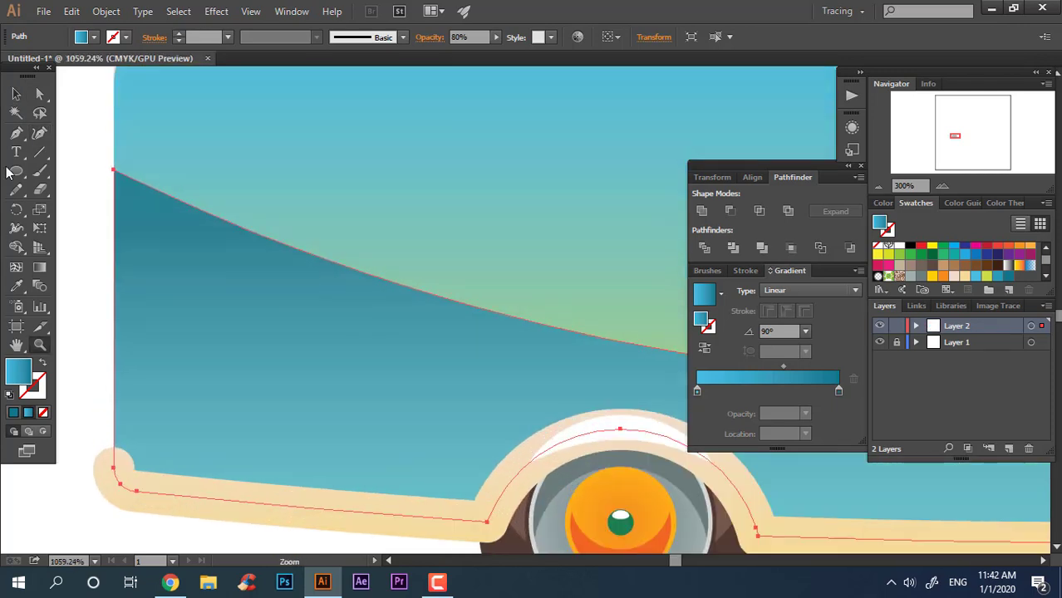
key(a)
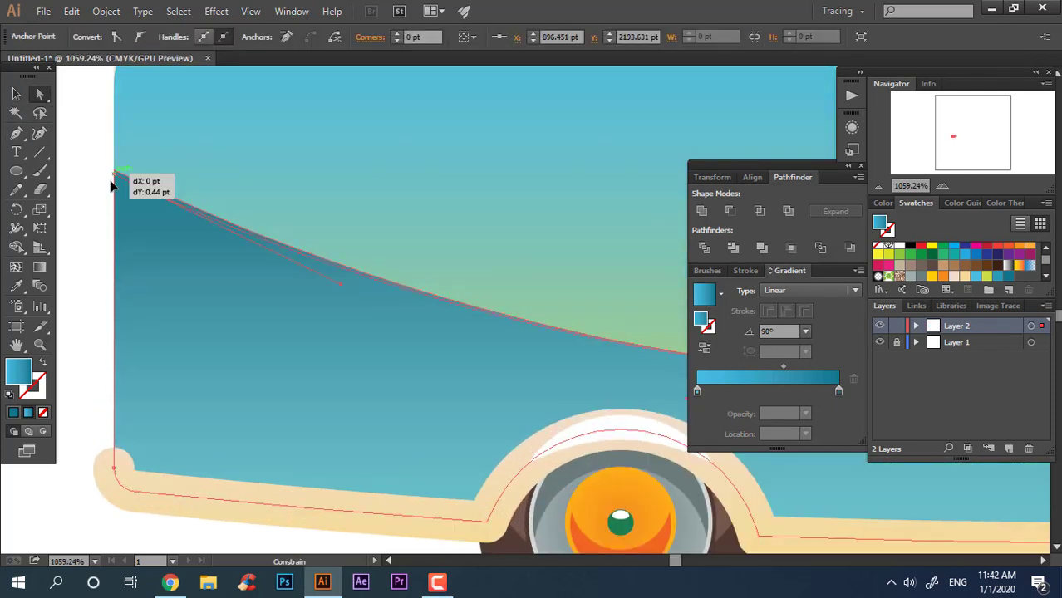
drag(117, 176, 112, 256)
Pull the panel's top-right anchor down, then zoom out to the whole bus
key(ctrl+minus)
key(z)
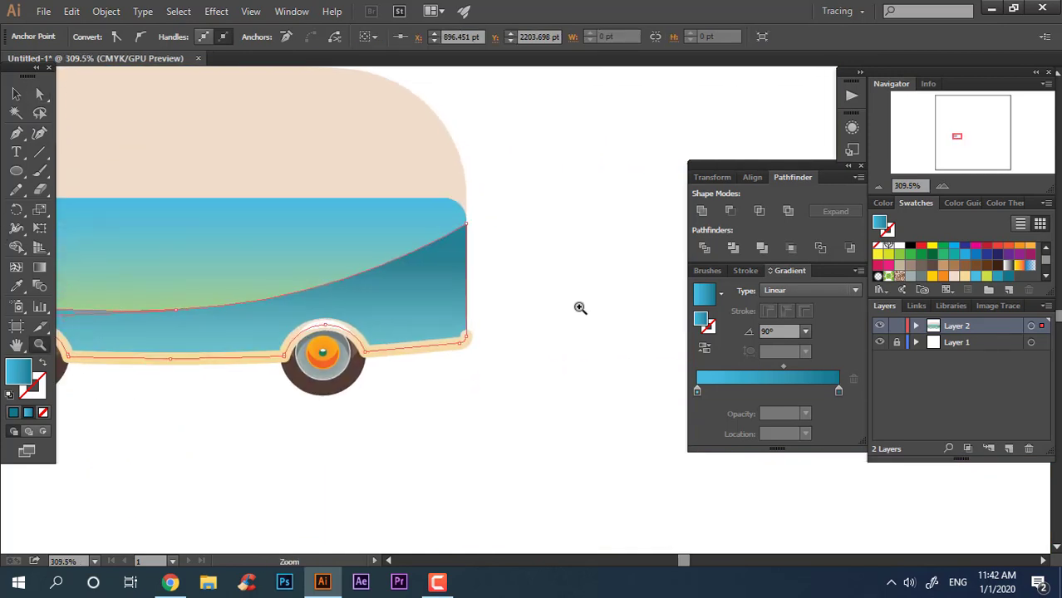
click(521, 298)
click(40, 96)
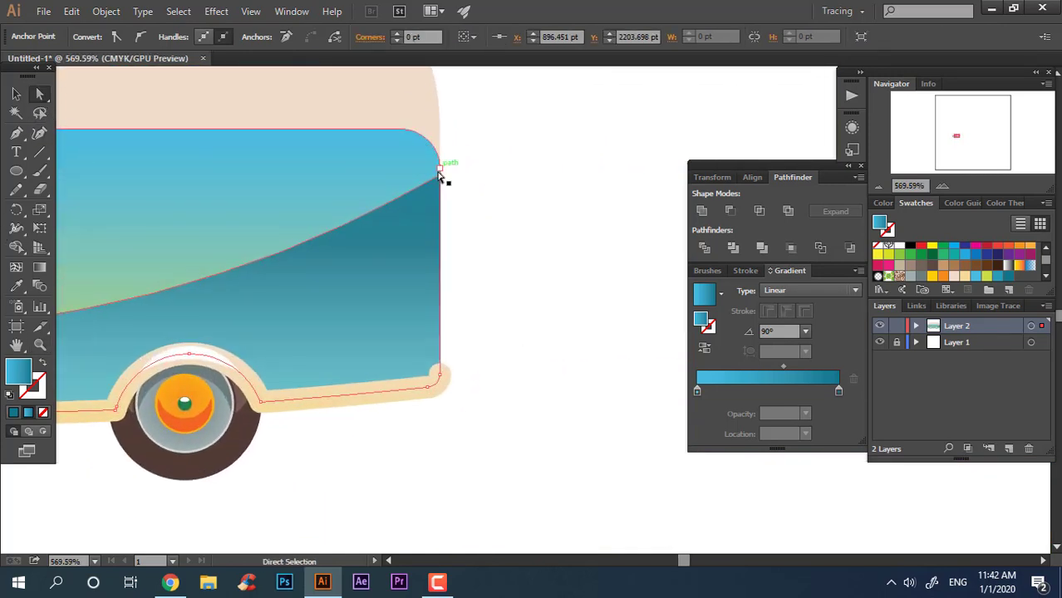
drag(440, 179, 442, 213)
key(z)
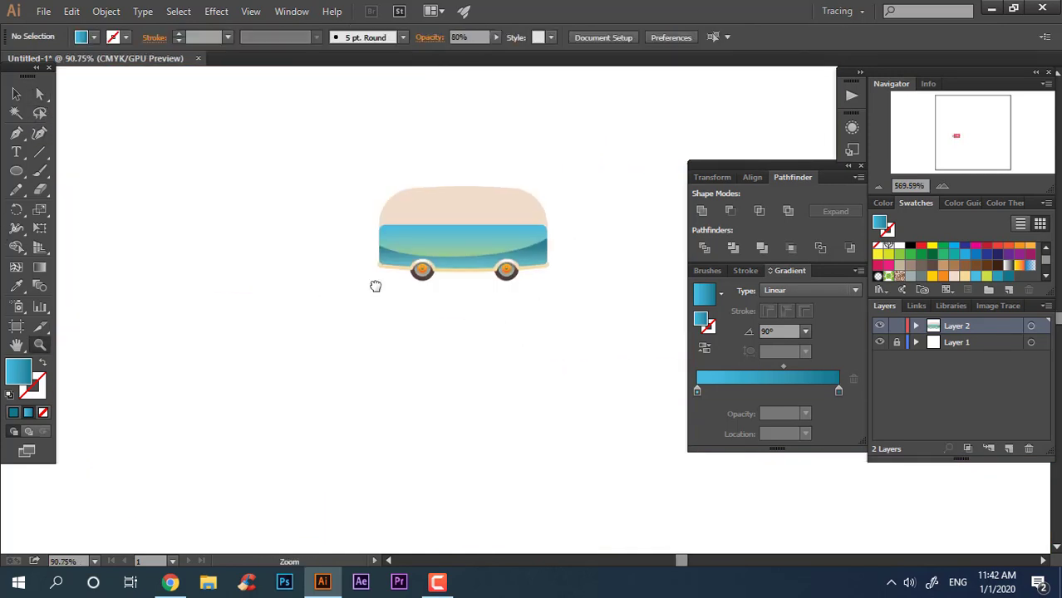
mouse_move(570, 256)
mouse_down()
mouse_move(495, 323)
mouse_move(475, 275)
mouse_up()
scroll(495, 323, up, 2)
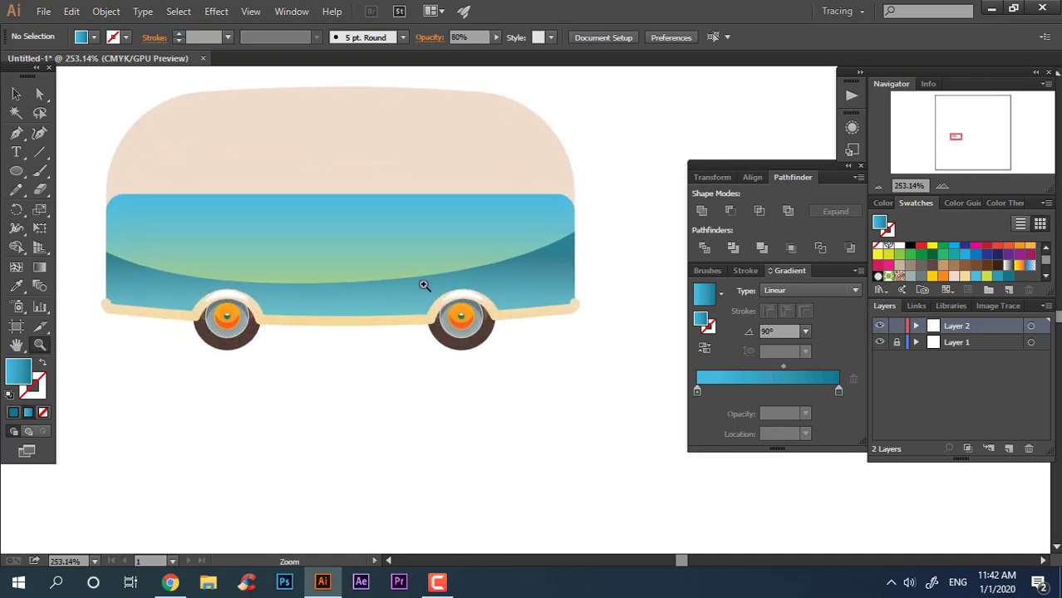
scroll(204, 246, up, 1)
Draw a band shape across the top of the blue body
click(73, 221)
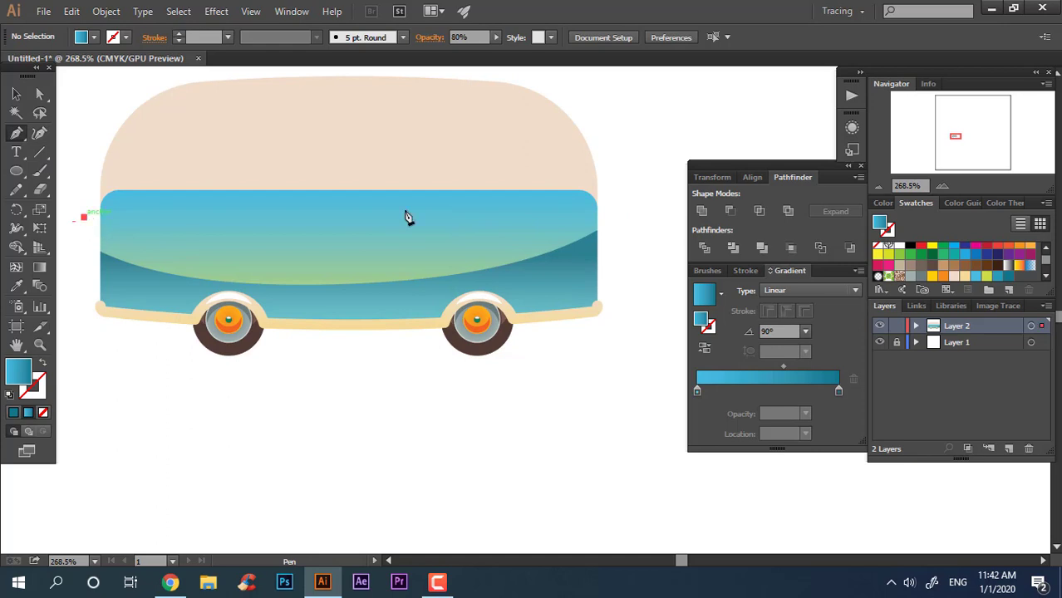
click(621, 218)
click(621, 135)
click(70, 136)
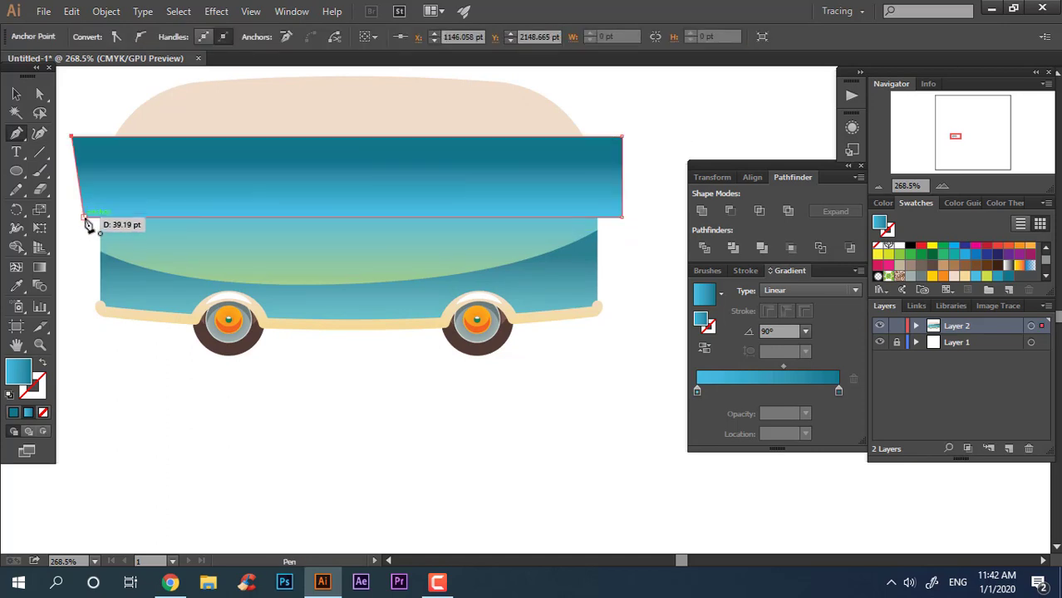
click(39, 133)
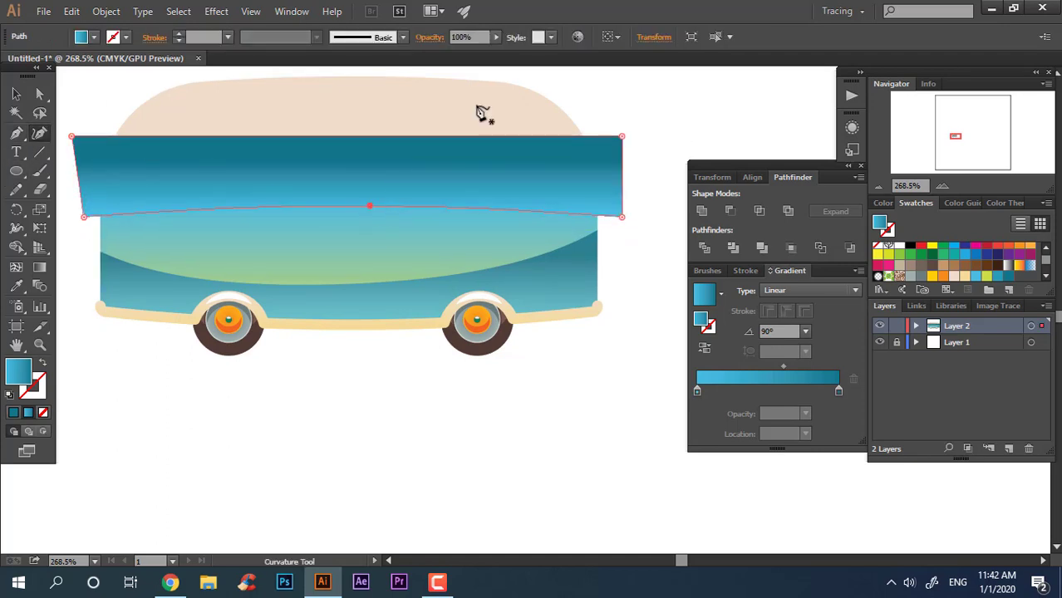
Divide the overlapping body shapes, ungroup them, and delete the dark overhanging strip
click(17, 94)
shift+click(438, 254)
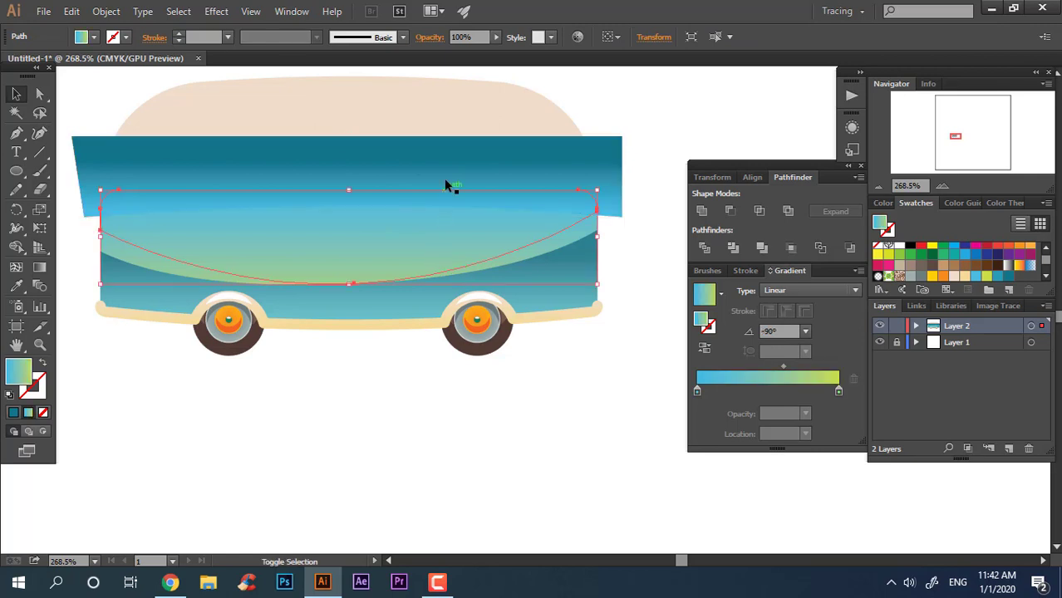
click(704, 248)
right_click(567, 187)
click(640, 277)
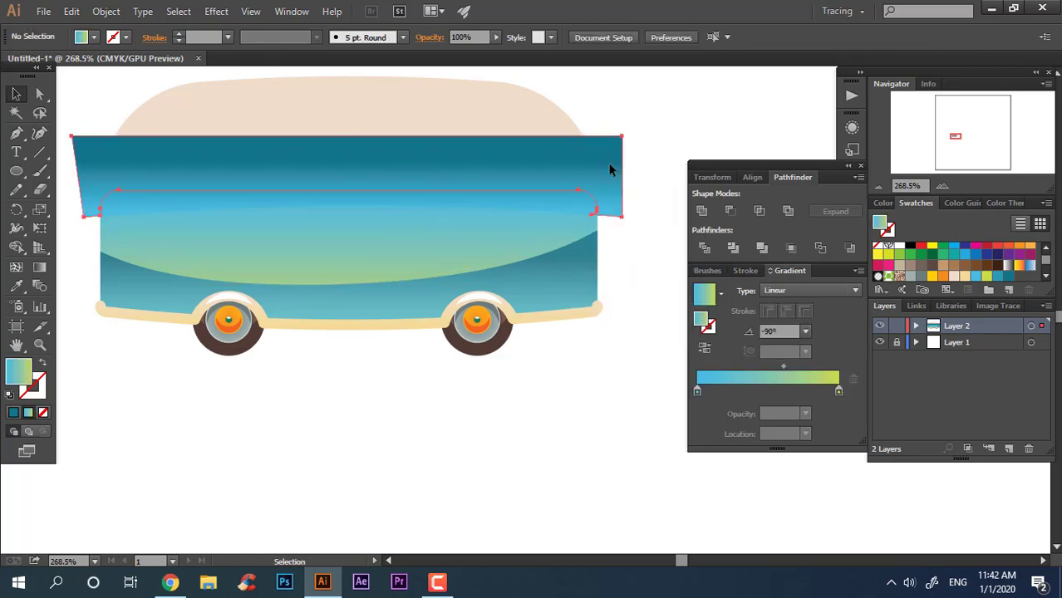
click(612, 166)
key(Delete)
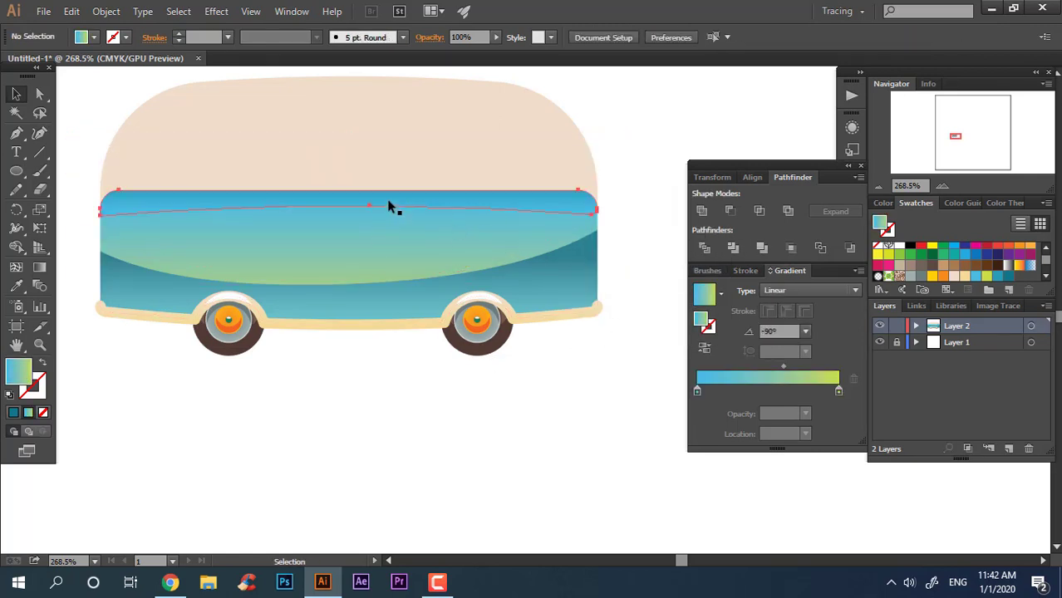
Run the top band's gradient vertically and zoom in to check it
click(391, 208)
click(39, 267)
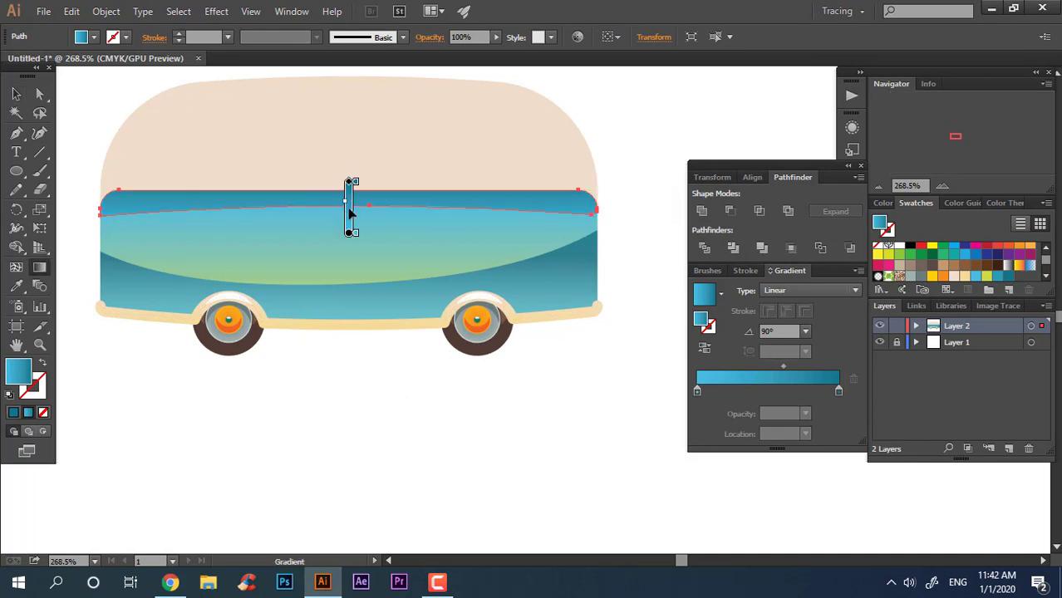
key(v)
click(398, 459)
key(z)
mouse_move(417, 454)
mouse_down()
mouse_move(505, 234)
mouse_move(232, 287)
mouse_up()
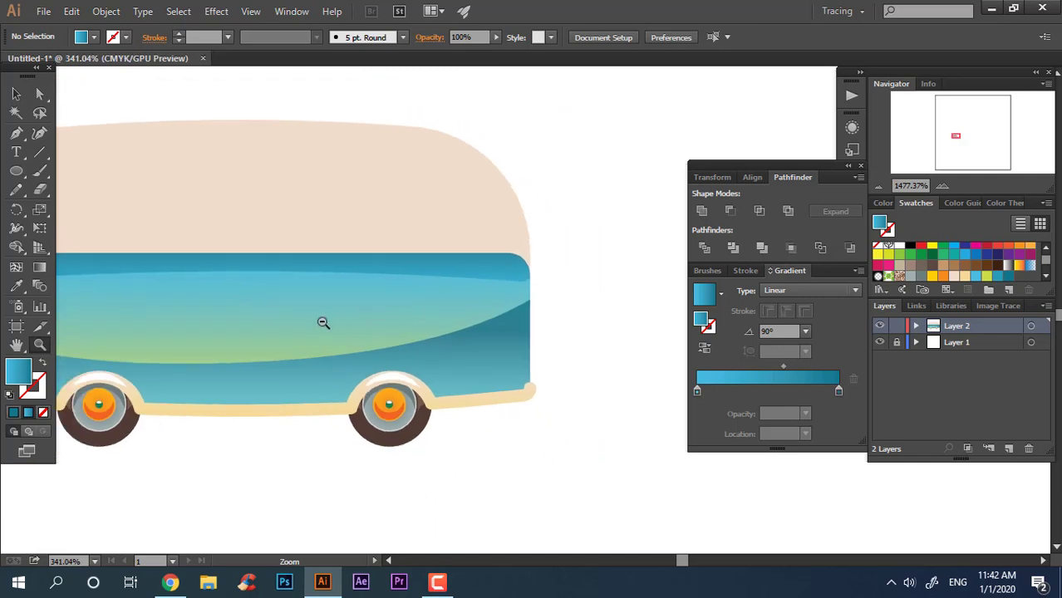
mouse_move(322, 323)
mouse_down()
mouse_move(488, 321)
mouse_move(406, 292)
mouse_up()
drag(420, 353, 416, 363)
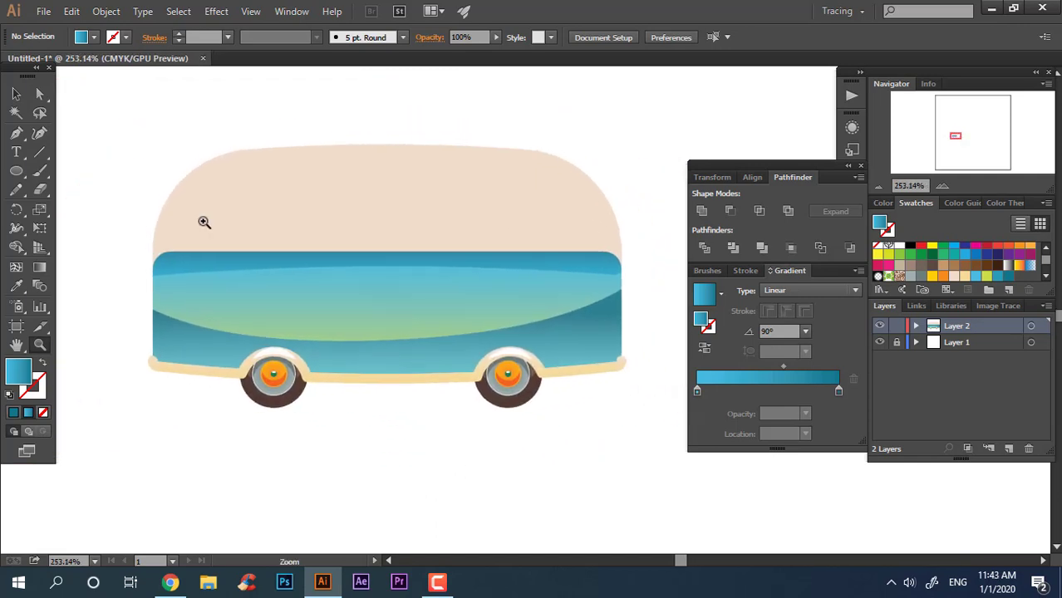
key(v)
click(17, 133)
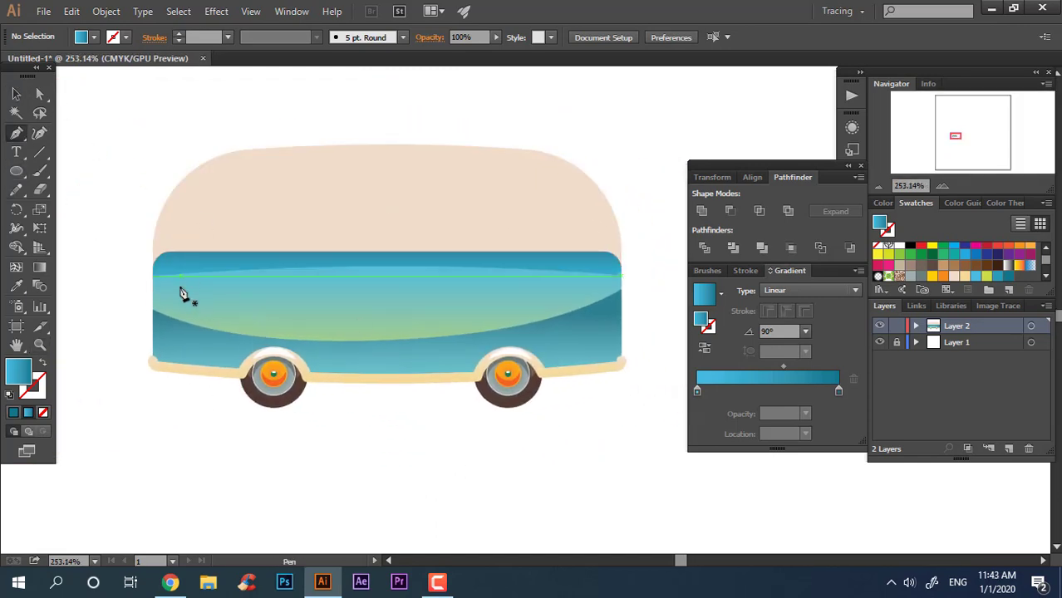
Draw a white lens-shaped highlight across the band at 20% opacity
click(565, 284)
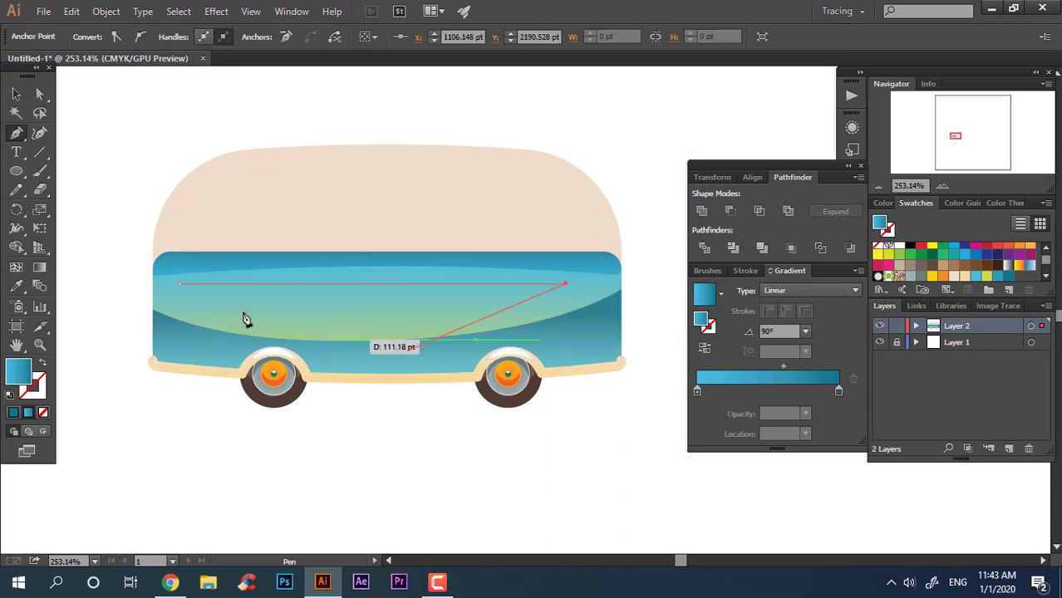
drag(345, 390, 368, 378)
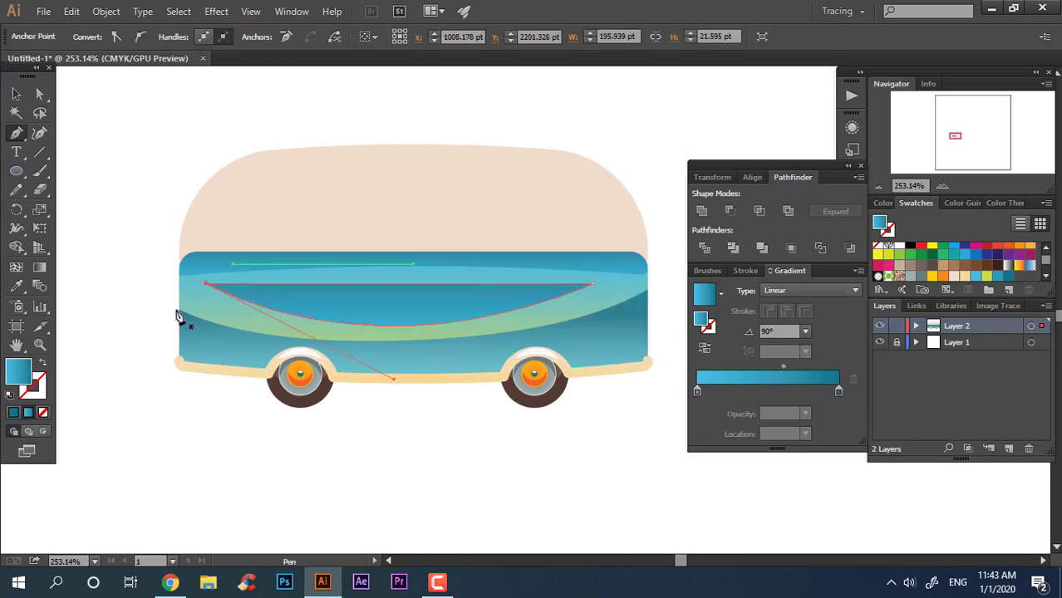
click(900, 248)
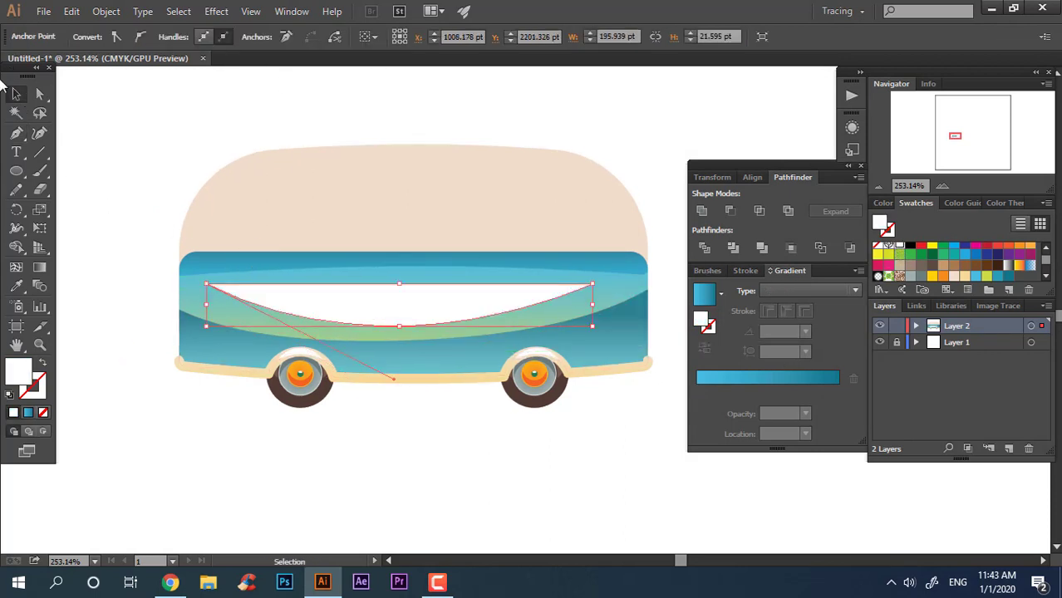
drag(457, 52, 451, 51)
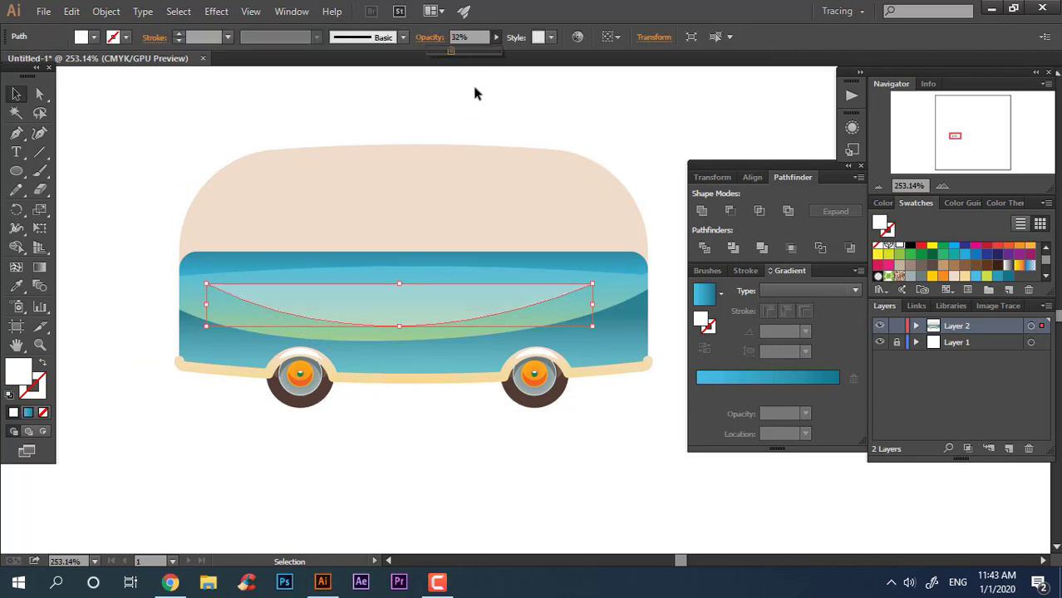
text(20)
key(Return)
key(ctrl+shift+a)
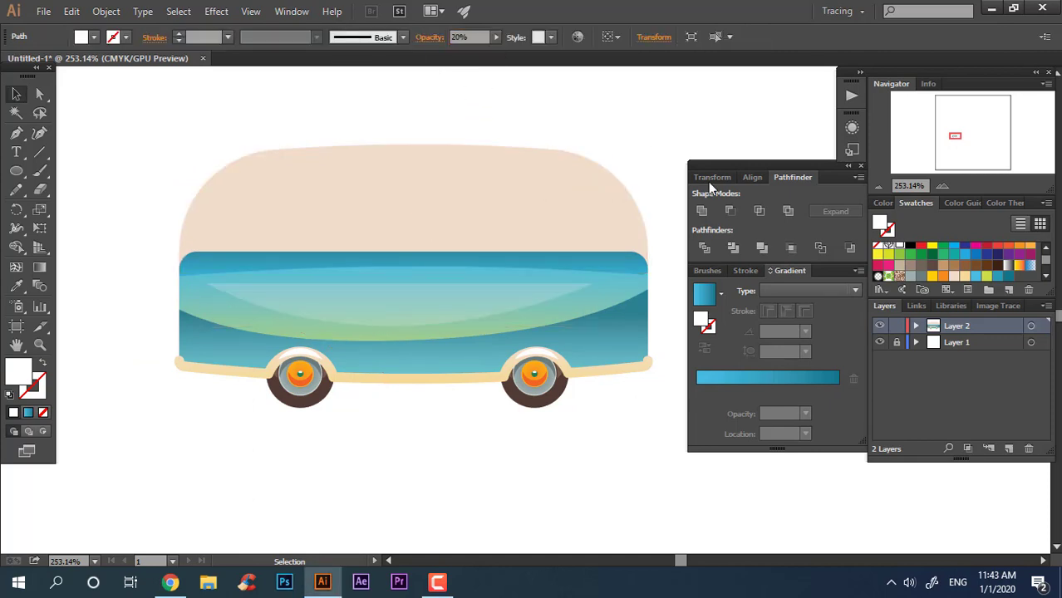
Zoom and scroll around the bus to review the highlight
key(z)
scroll(526, 200, right, 3)
drag(534, 308, 571, 296)
scroll(379, 304, left, 3)
scroll(462, 304, down, 2)
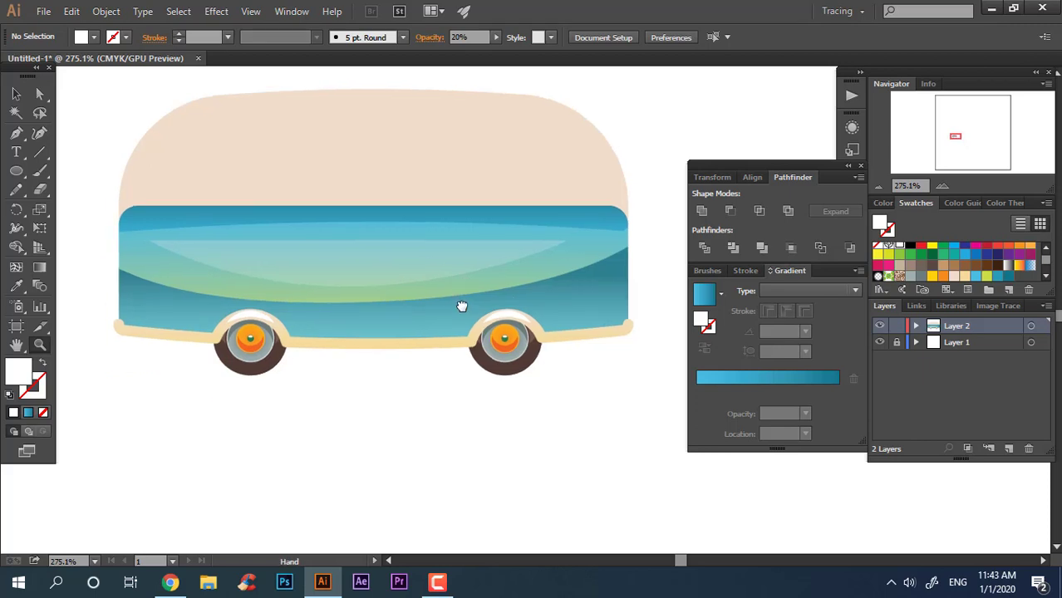
scroll(488, 295, right, 2)
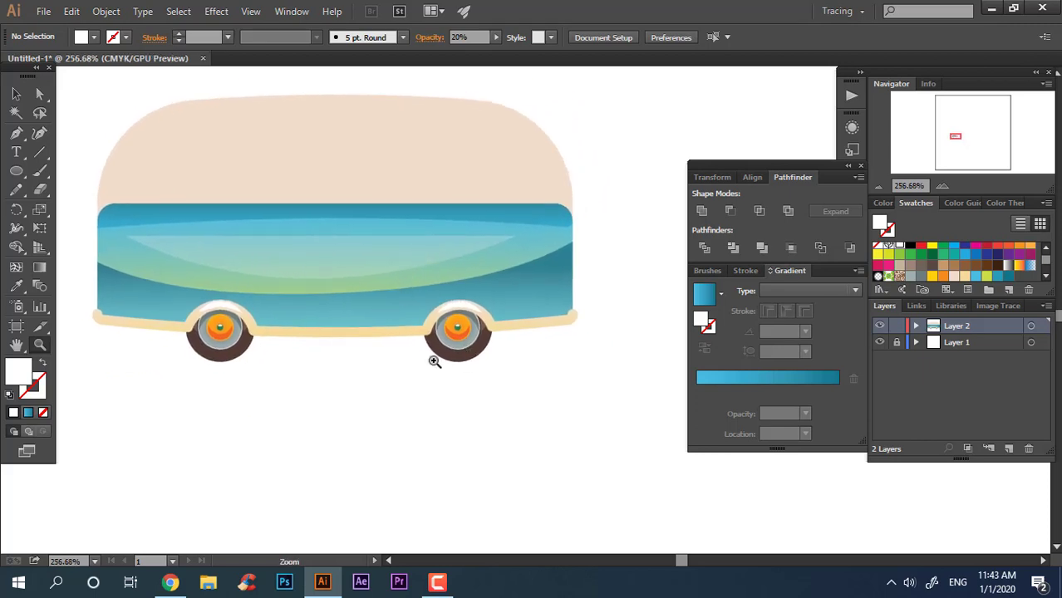
scroll(280, 350, up, 2)
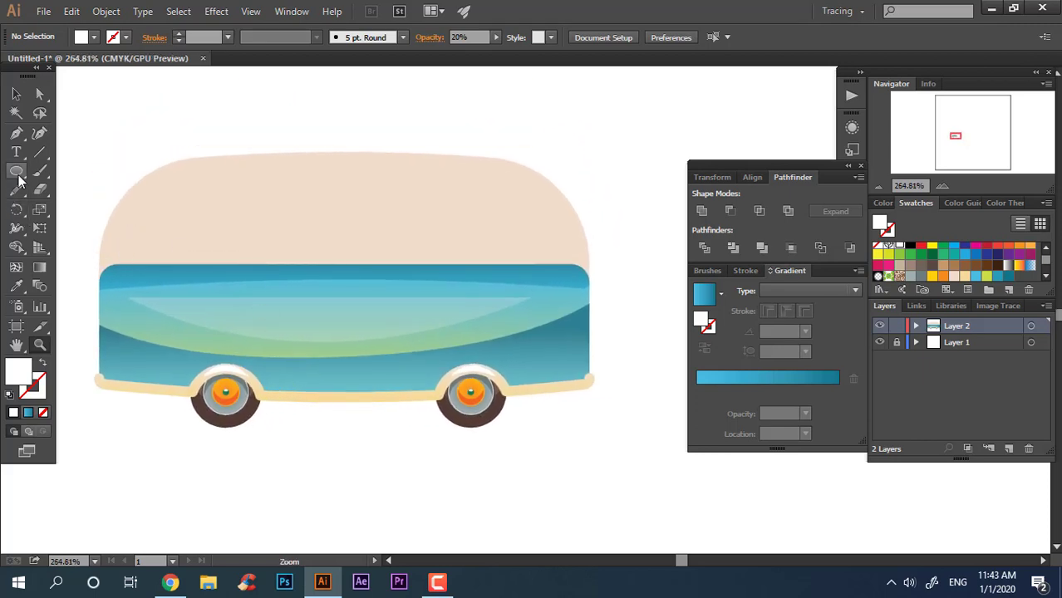
Draw a white rectangle on the left side of the beige roof
drag(17, 172, 50, 170)
drag(139, 190, 266, 272)
key(v)
click(208, 167)
click(632, 216)
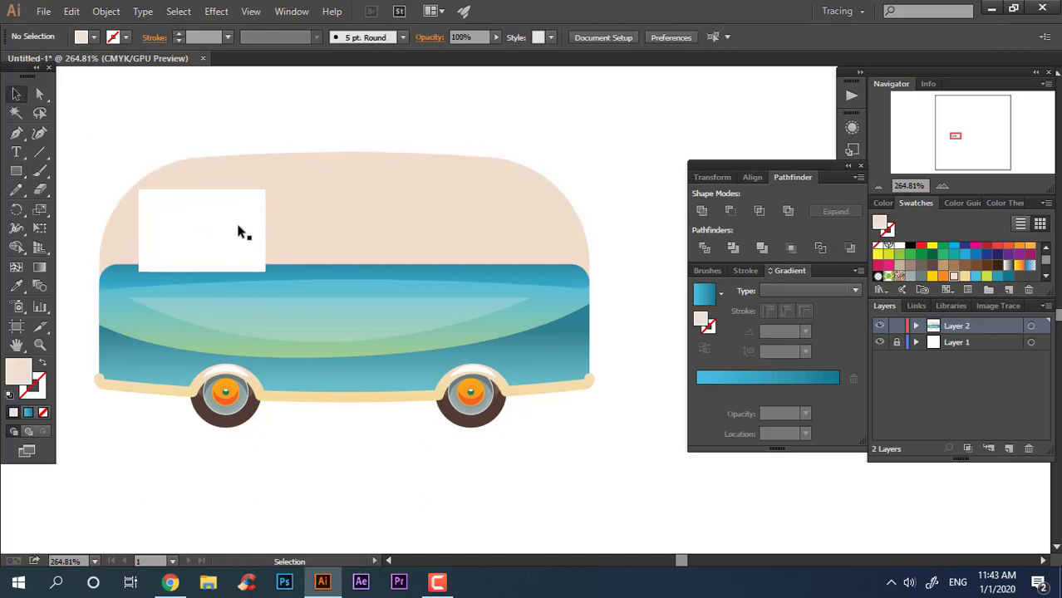
click(240, 231)
Shorten the white rectangle from the bottom and nudge it slightly right and down
key(ctrl+shift+a)
click(563, 308)
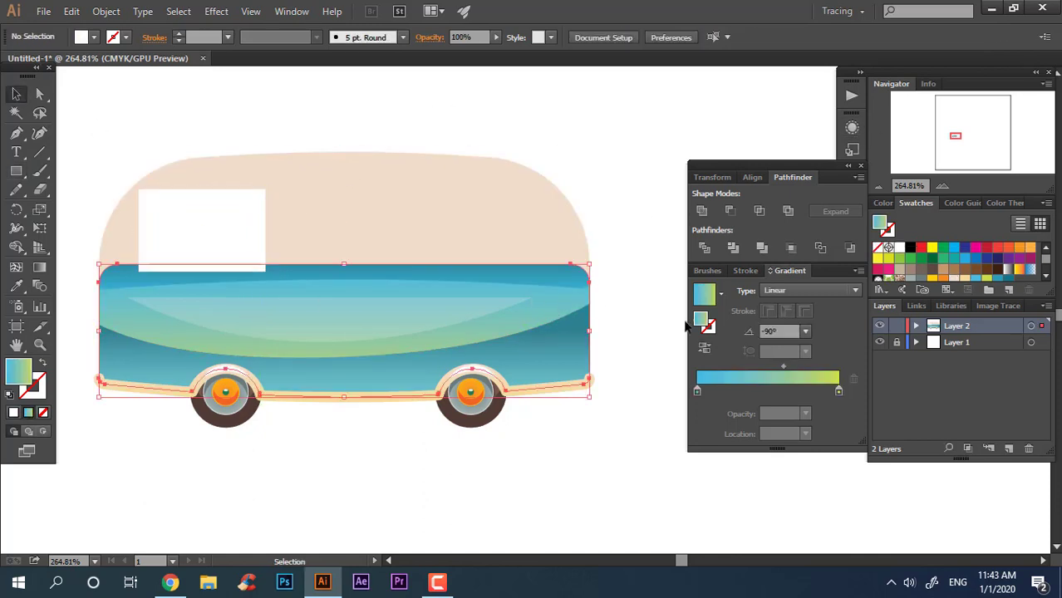
click(662, 285)
click(177, 190)
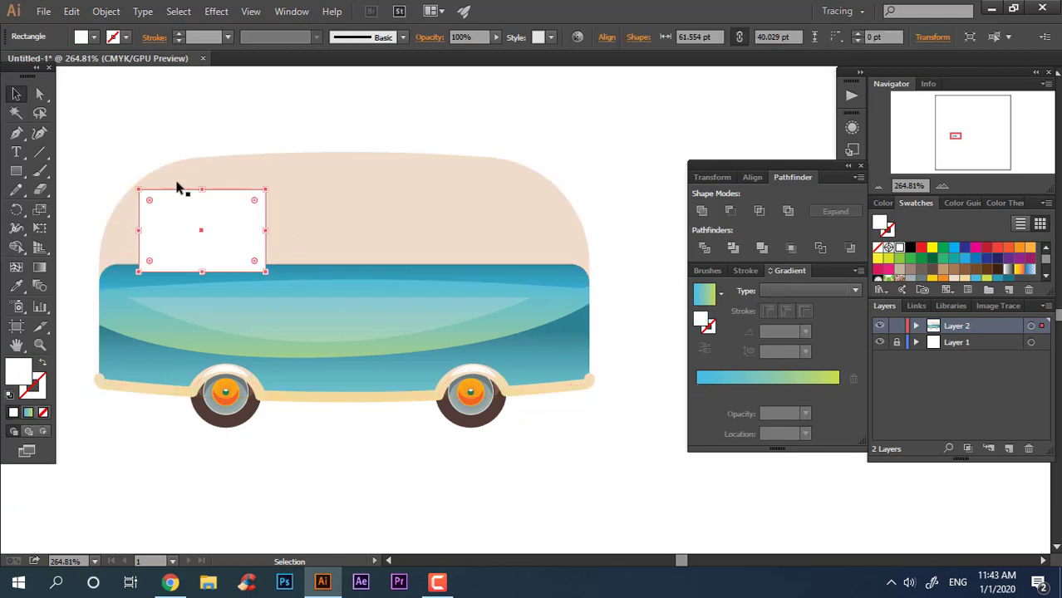
scroll(211, 263, up, 2)
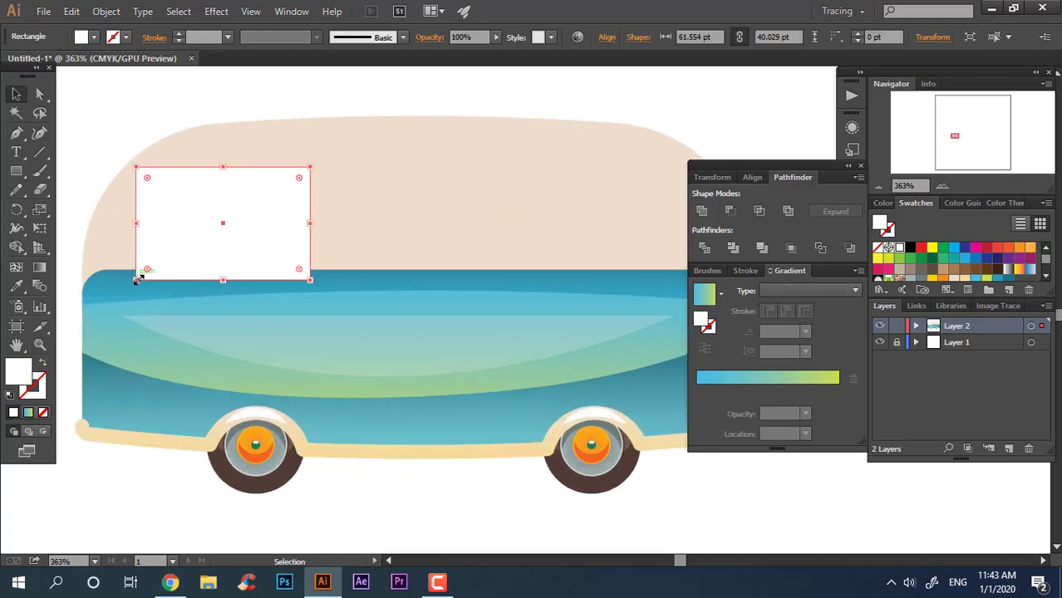
drag(221, 283, 221, 242)
drag(235, 206, 249, 215)
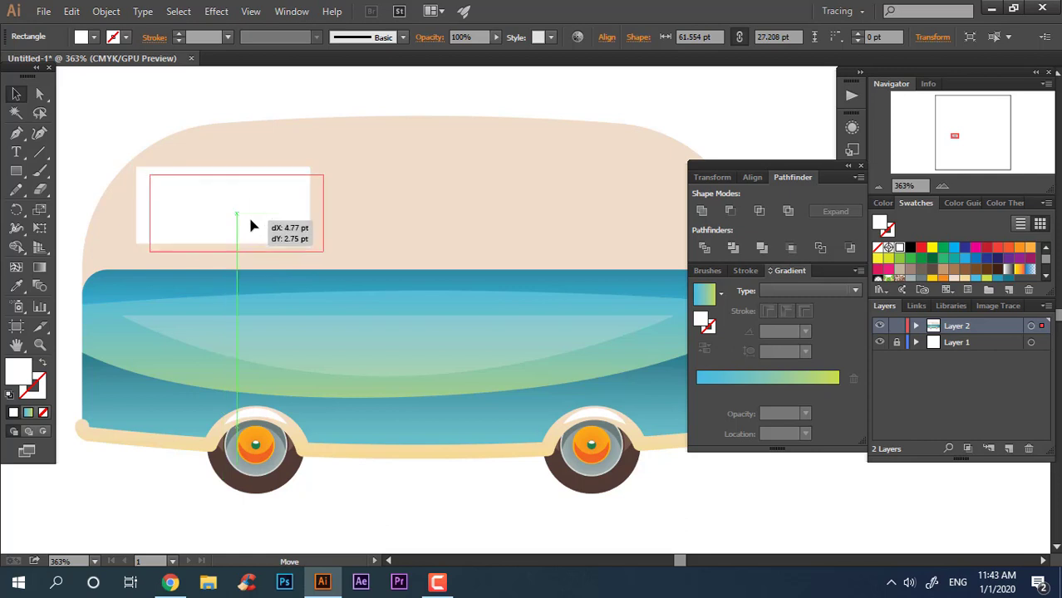
Round all the rectangle's corners to 5.44 pt, then round the top-left corner more
click(39, 95)
drag(313, 186, 309, 195)
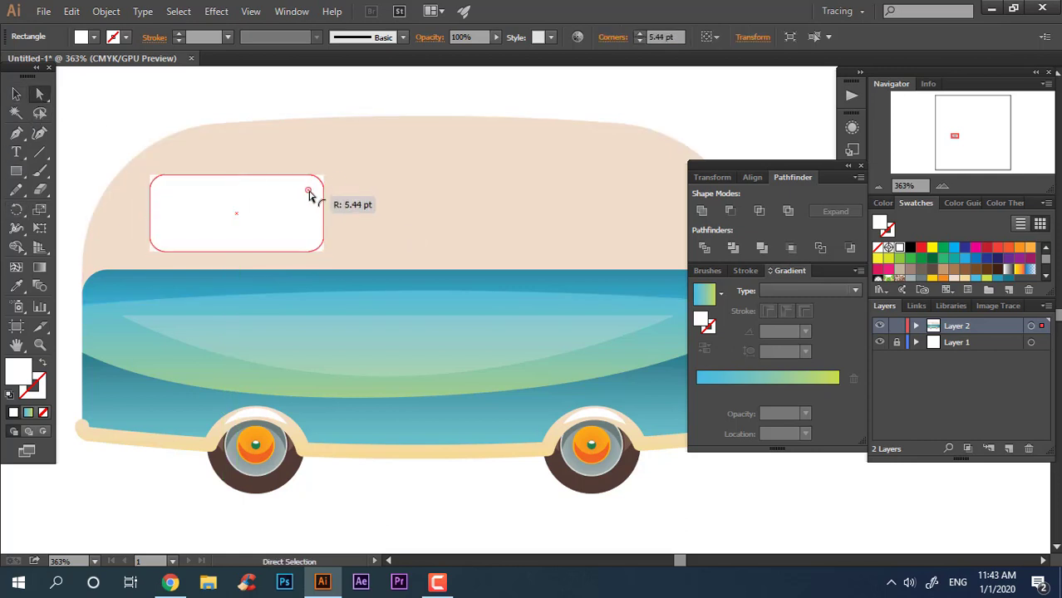
click(158, 182)
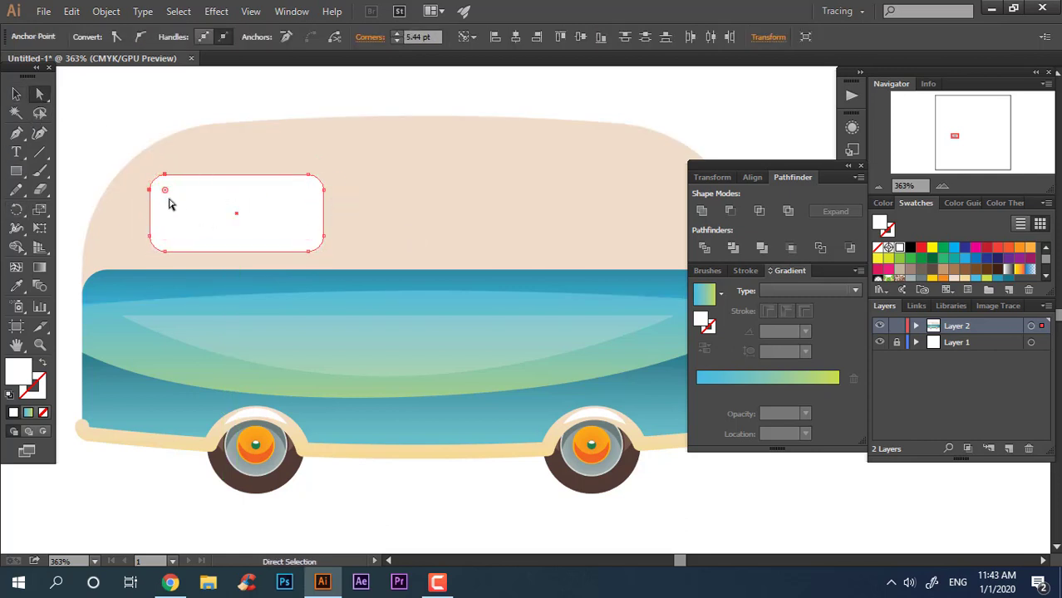
drag(211, 212, 261, 202)
Move the window up on the roof and stretch its top edge upward
click(16, 95)
click(277, 104)
scroll(325, 308, down, 2)
scroll(325, 309, up, 1)
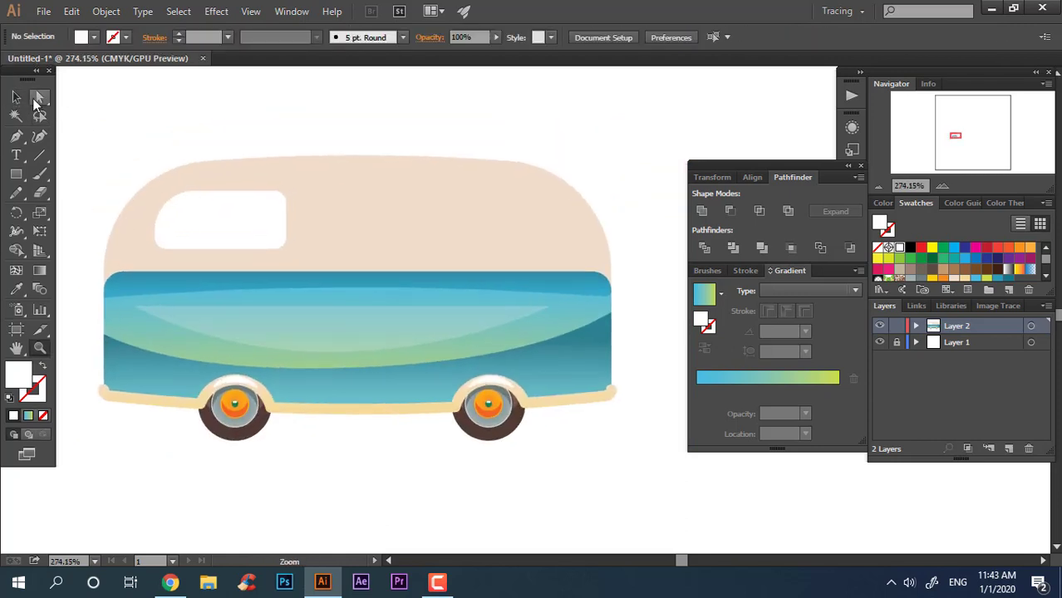
click(222, 196)
drag(223, 192, 222, 180)
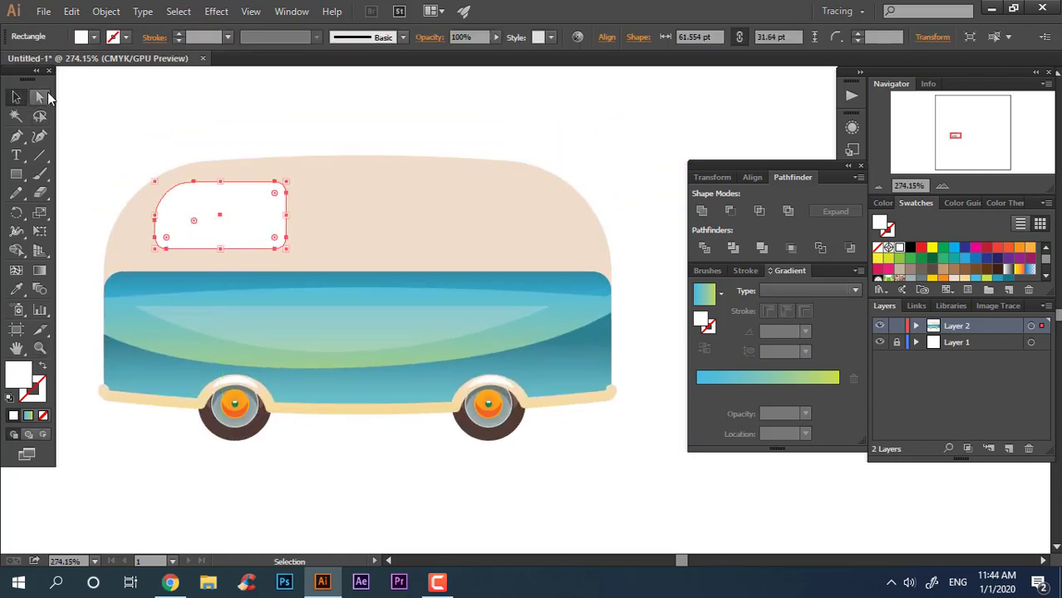
Enlarge the window's top-left corner radius to 22.83 pt
click(40, 97)
click(152, 223)
drag(196, 221, 211, 228)
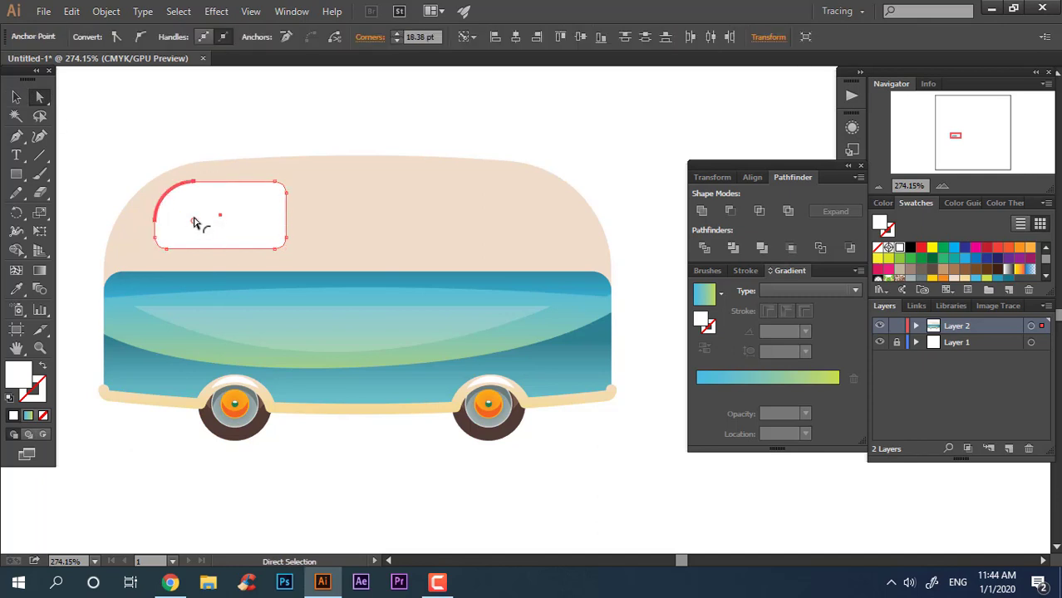
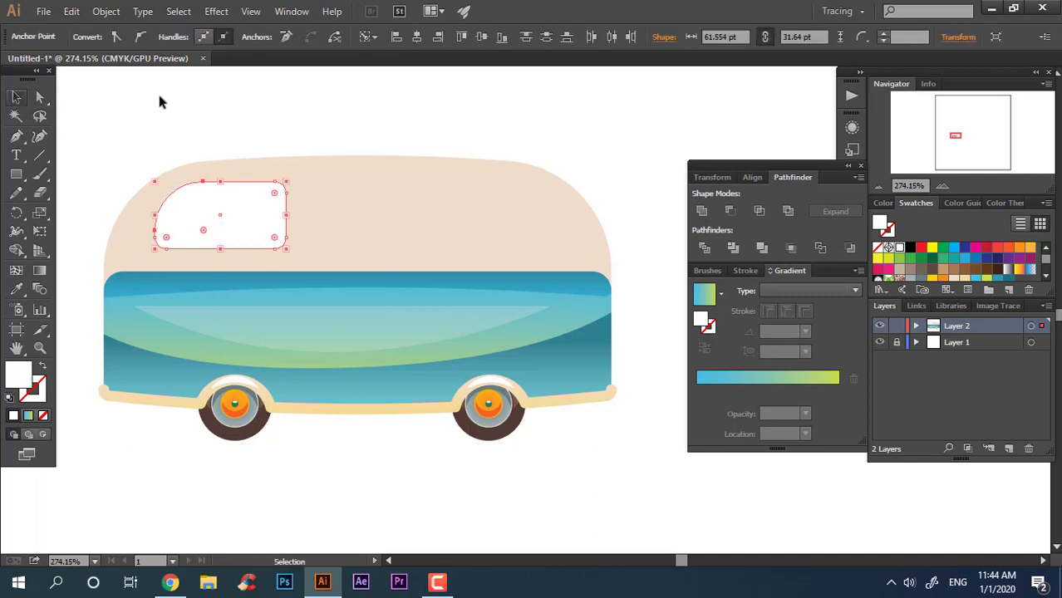
Duplicate the white window, reflect it across the vertical axis, and place it on the roof's right side
key(v)
drag(252, 220, 585, 220)
right_click(585, 221)
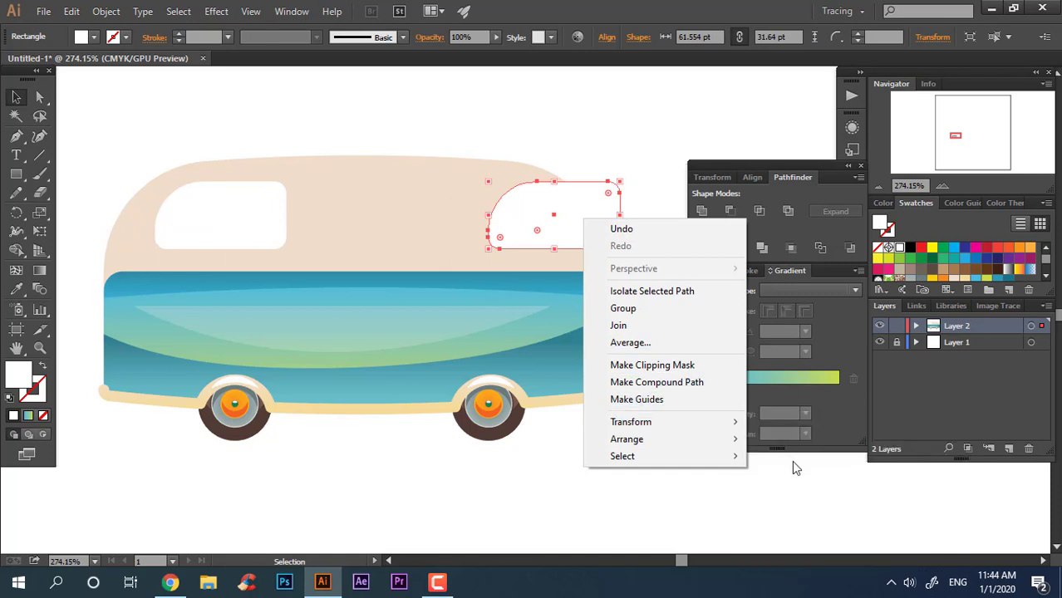
mouse_move(631, 422)
click(763, 476)
click(751, 382)
click(578, 165)
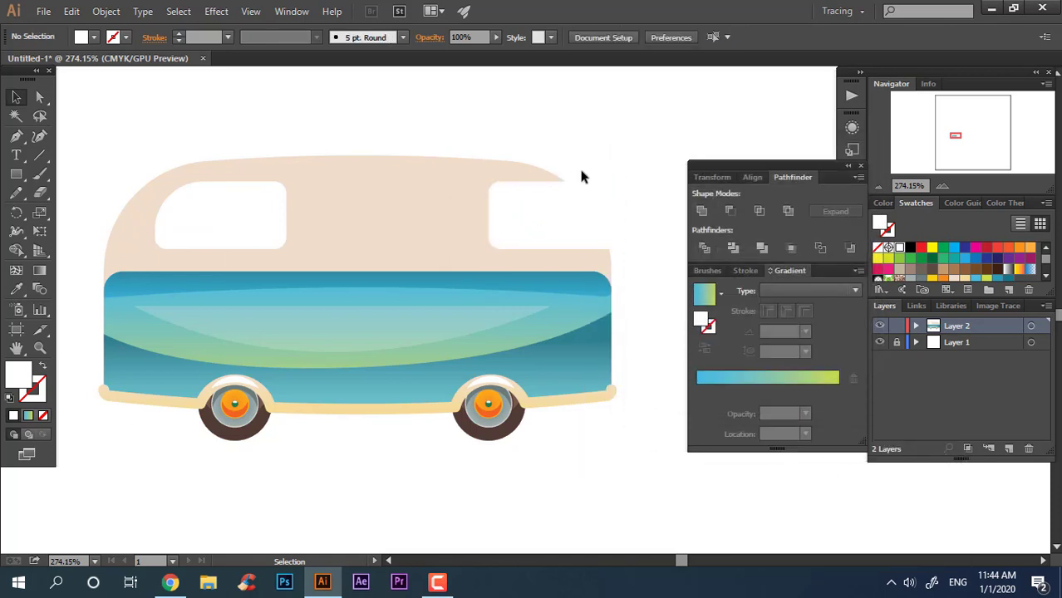
drag(618, 226, 567, 233)
key(ctrl+shift+a)
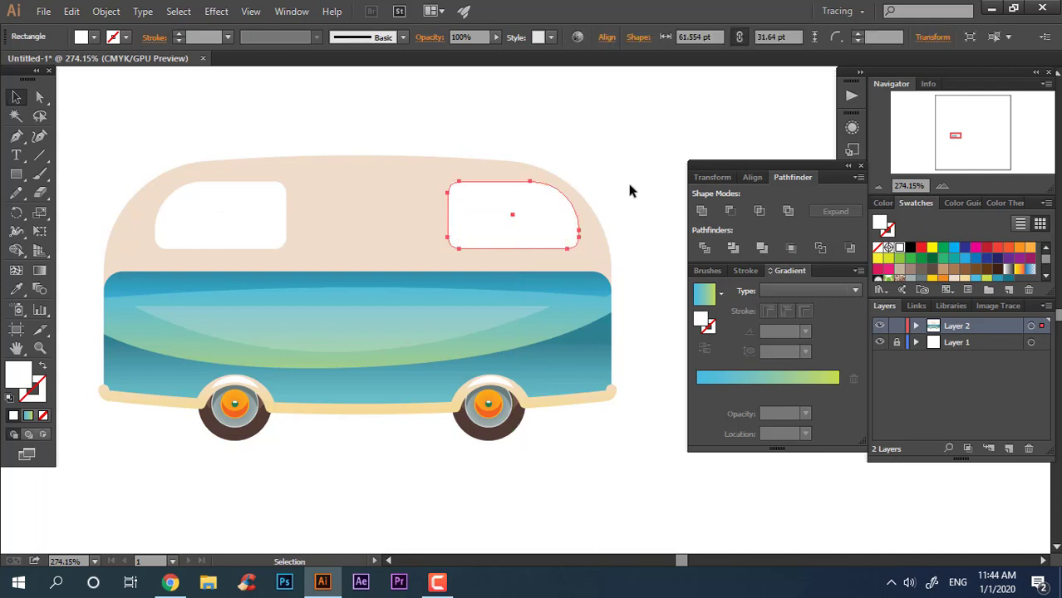
key(ctrl+shift+a)
scroll(629, 191, up, 1)
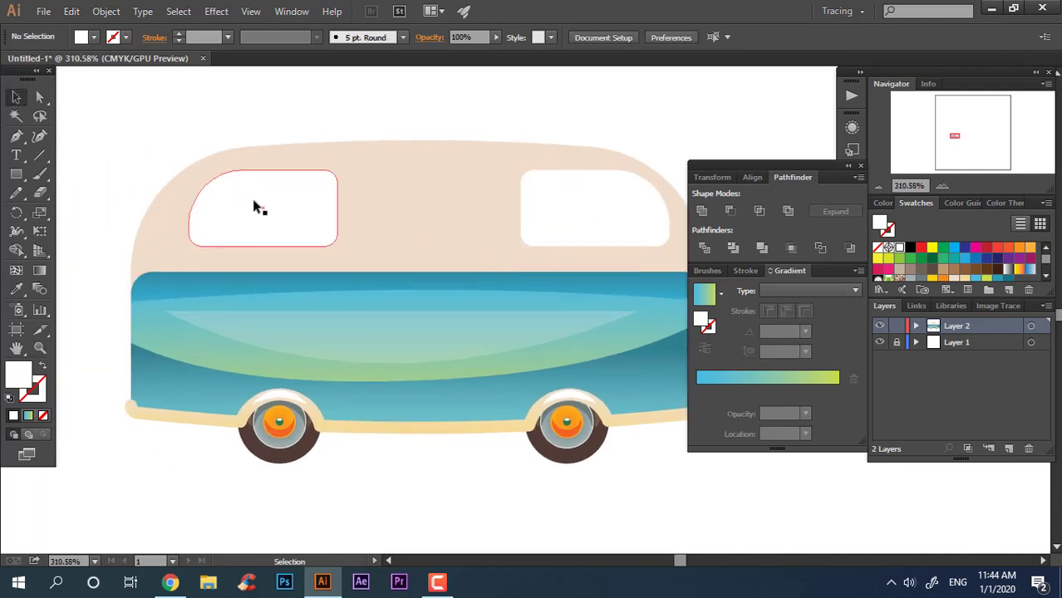
Nudge the left window left and draw a white rounded-corner rectangle between the two windows
drag(254, 207, 241, 207)
click(339, 131)
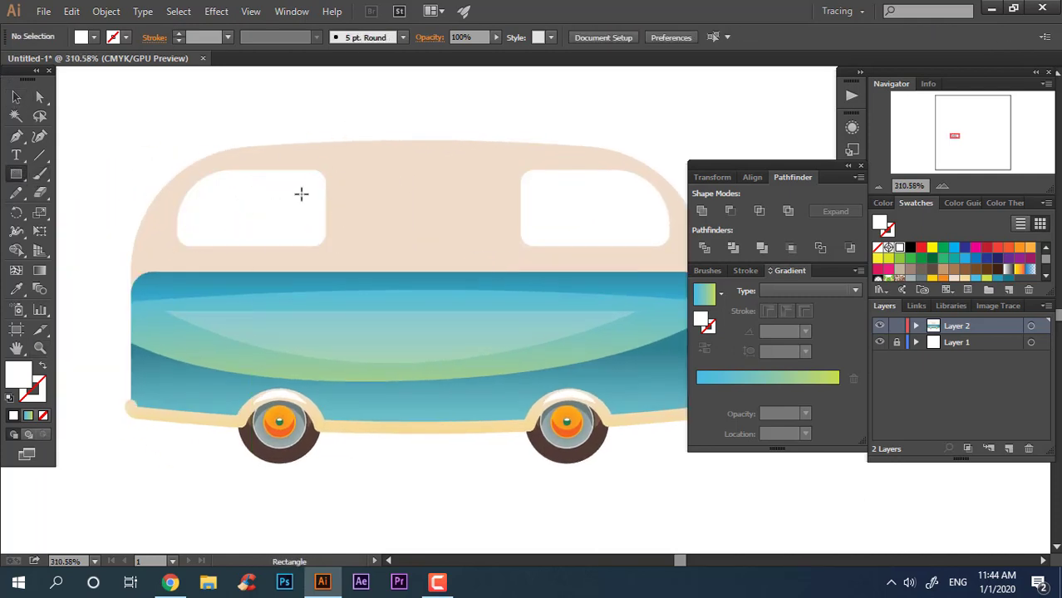
drag(347, 170, 504, 246)
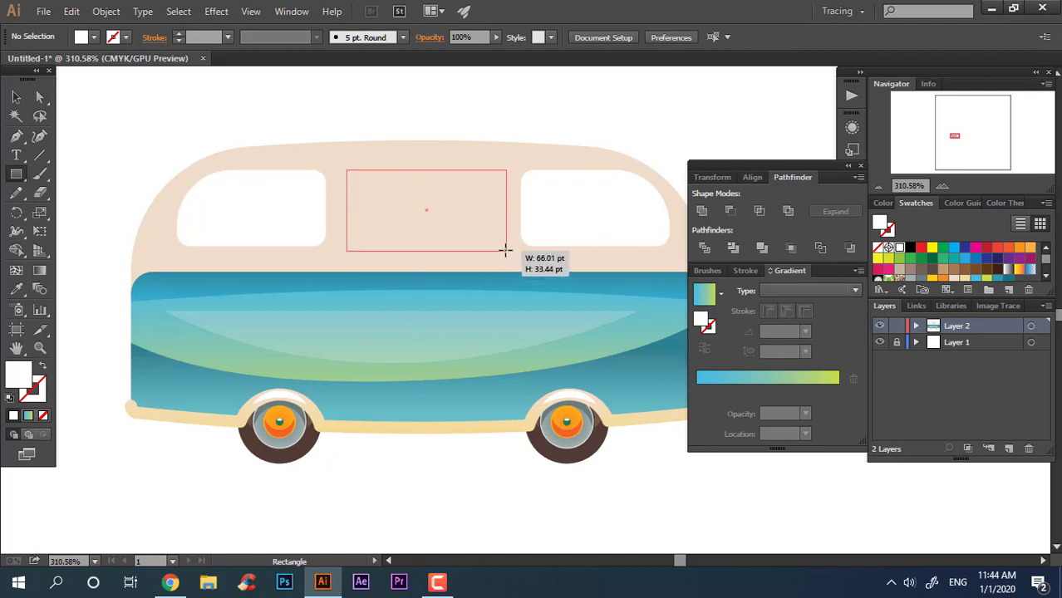
click(40, 97)
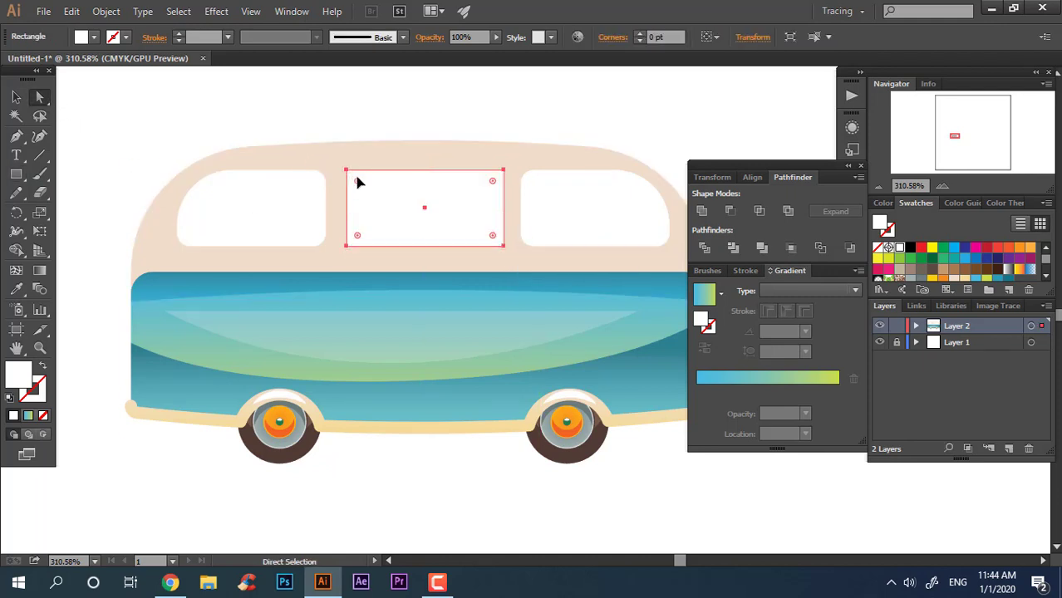
drag(356, 178, 368, 193)
key(z)
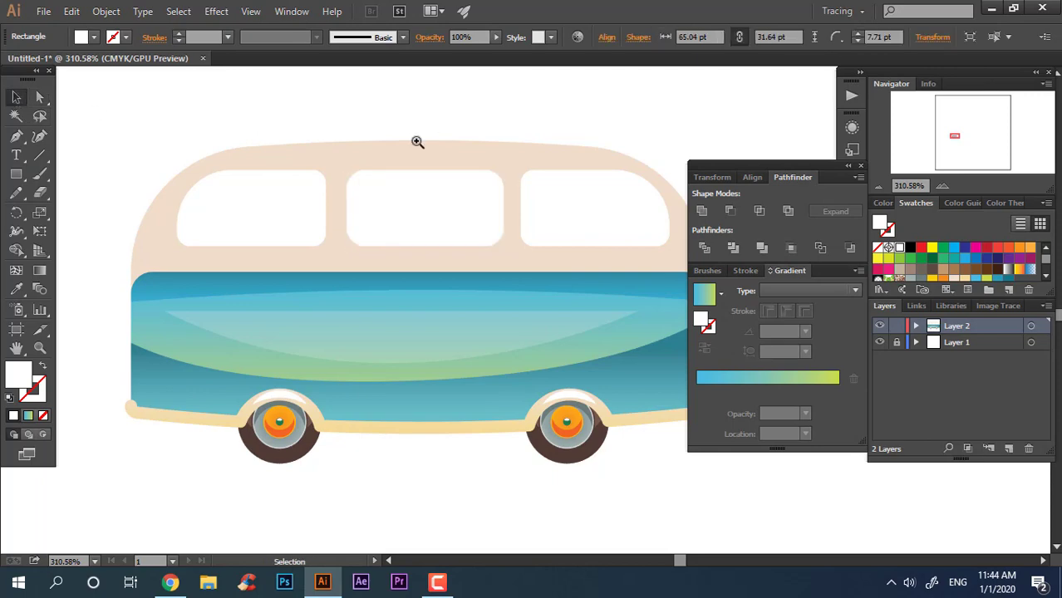
scroll(453, 199, down, 3)
scroll(427, 225, up, 3)
scroll(245, 195, up, 3)
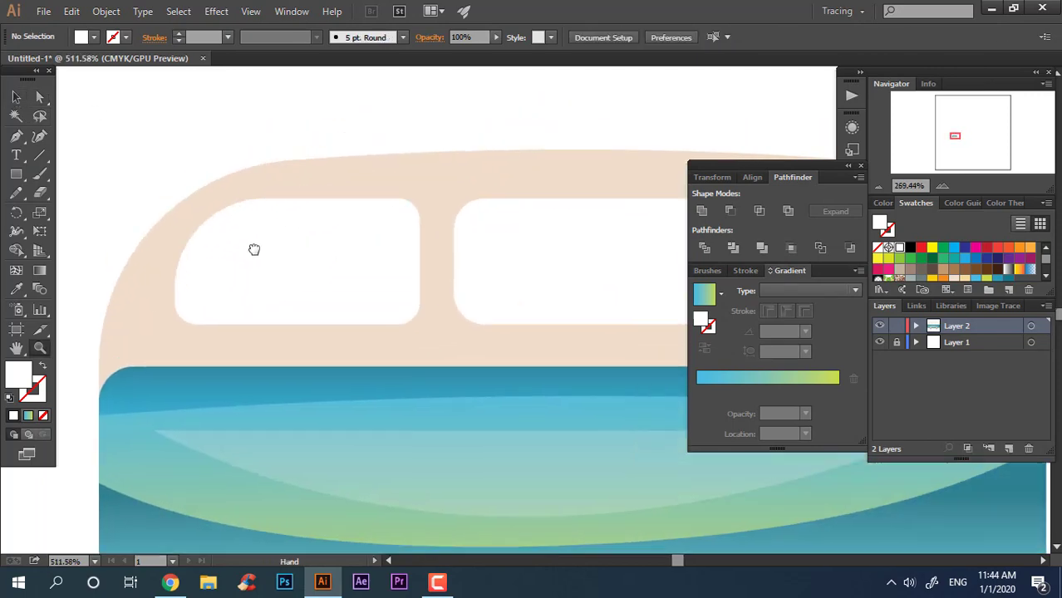
key(v)
click(264, 287)
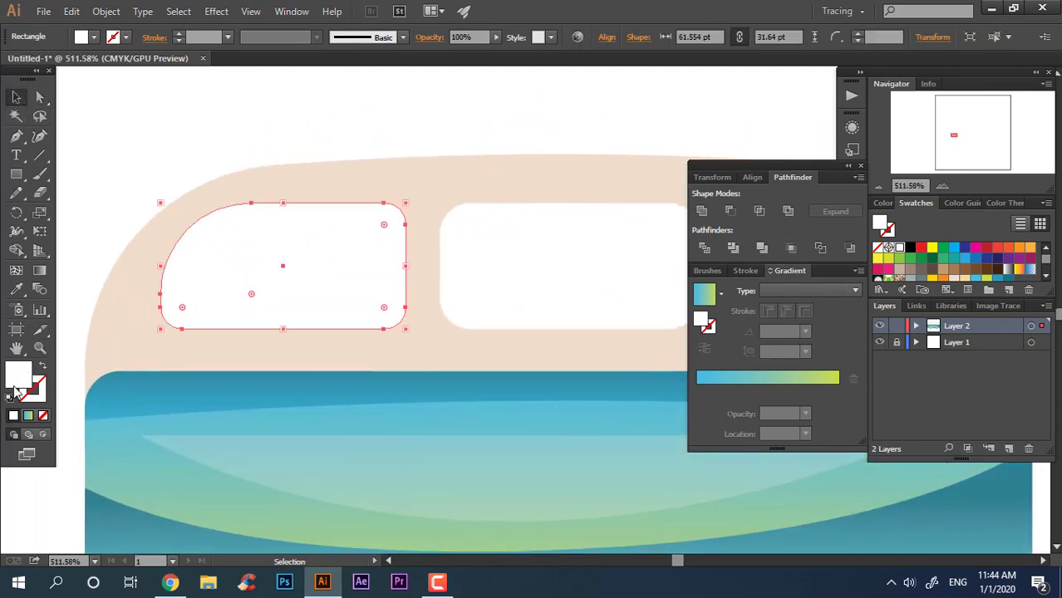
Fill the left window dark brown (#635952) and nudge it into place
double_click(14, 381)
drag(572, 393, 572, 418)
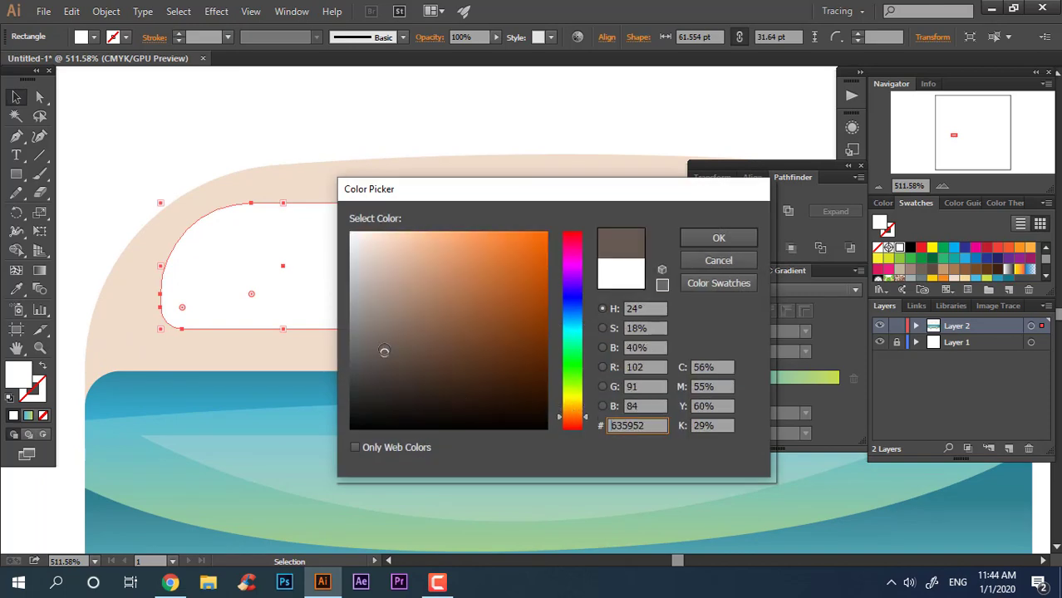
drag(384, 352, 380, 368)
key(Return)
click(417, 128)
key(z)
scroll(402, 213, down, 3)
scroll(299, 211, up, 2)
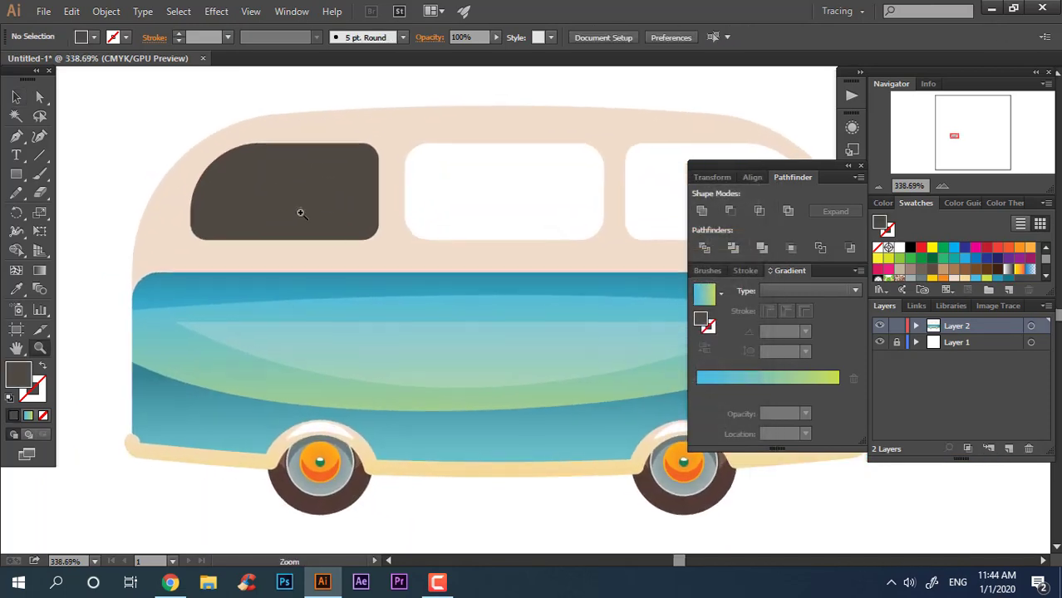
scroll(265, 190, up, 1)
scroll(264, 191, up, 1)
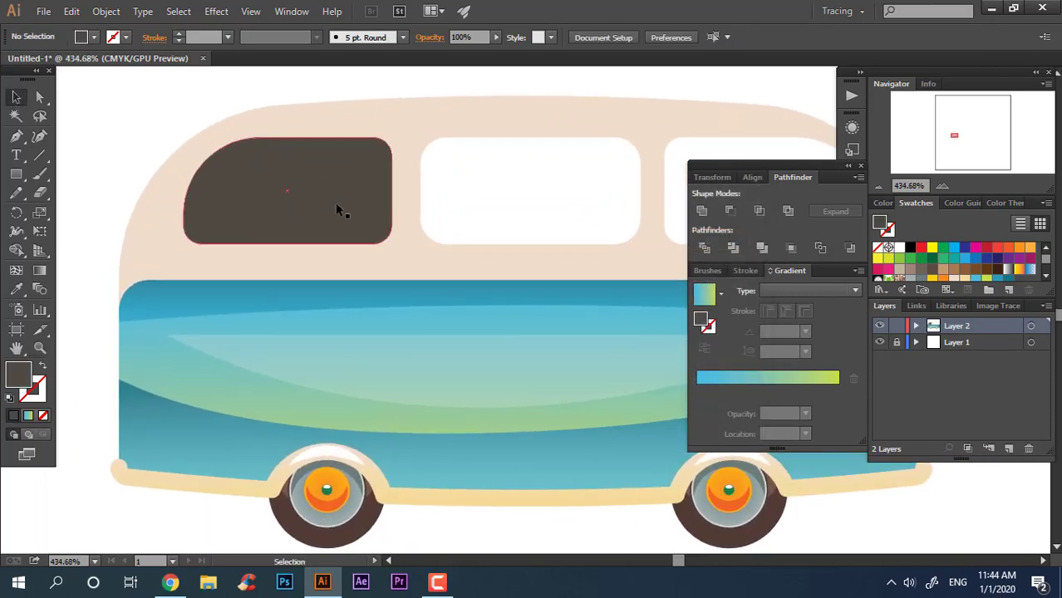
drag(337, 209, 343, 226)
Delete the middle and right white windows and reposition the dark brown window
click(534, 202)
key(Delete)
click(683, 158)
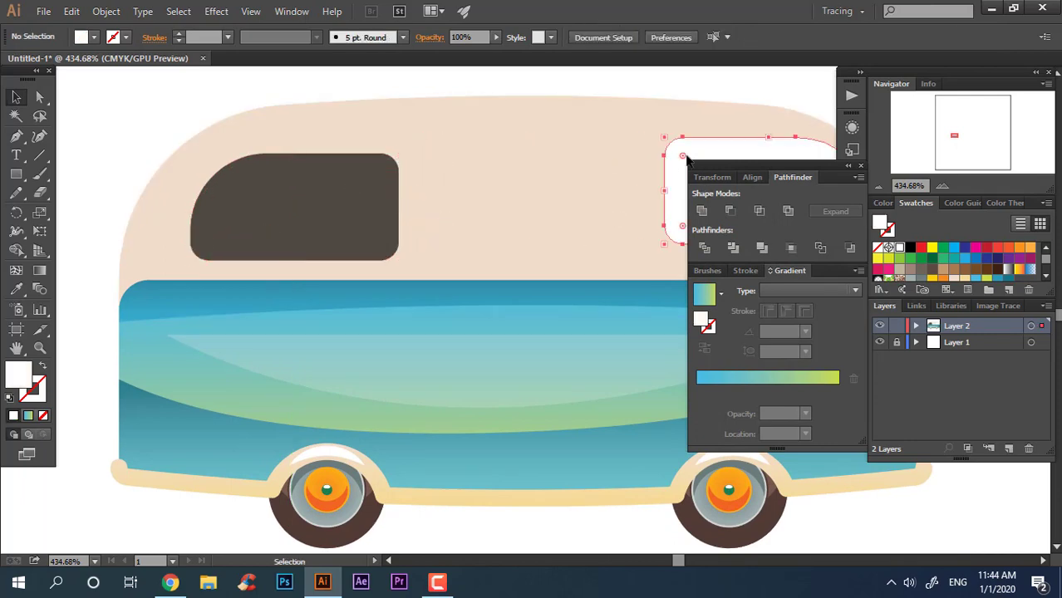
key(Delete)
scroll(422, 301, right, 3)
drag(181, 232, 221, 230)
key(z)
alt+click(226, 150)
alt+click(288, 161)
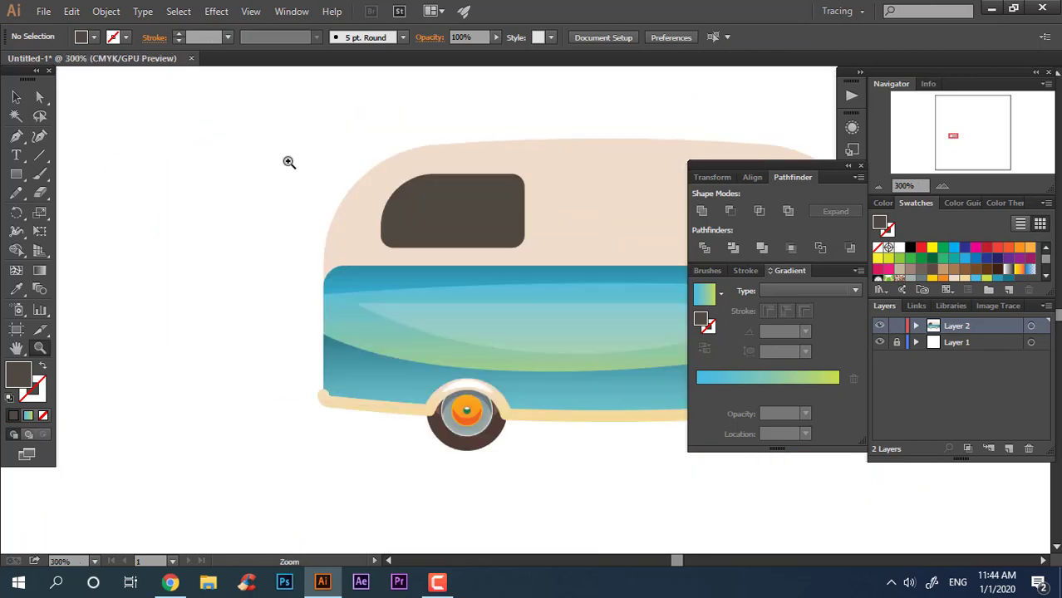
drag(503, 273, 465, 245)
click(18, 97)
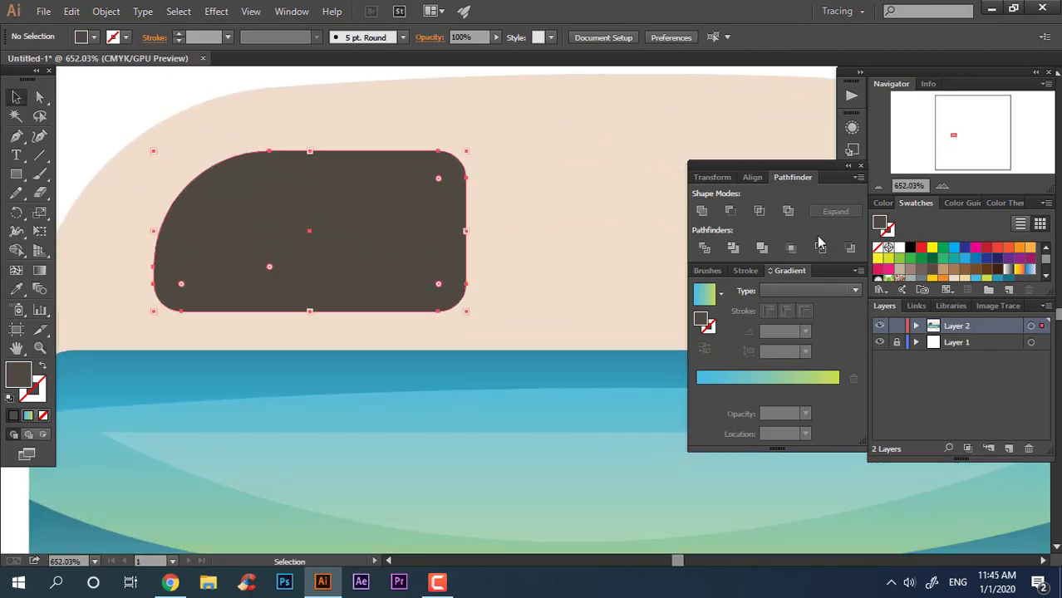
Enlarge the dark window shape outward into a frame and fill it light grey
click(412, 226)
drag(466, 311, 479, 322)
double_click(21, 381)
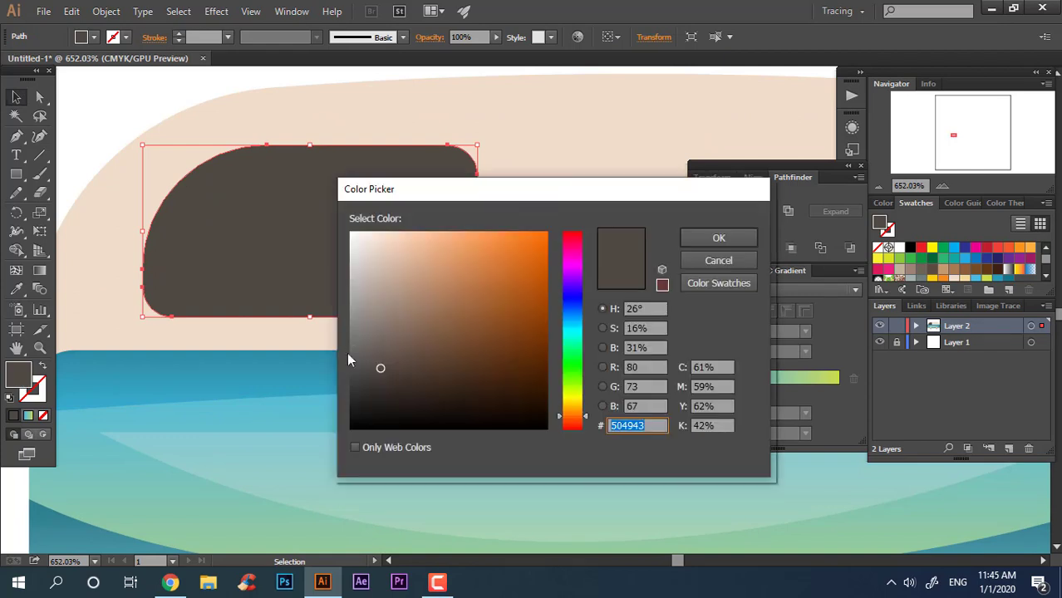
click(363, 312)
click(719, 238)
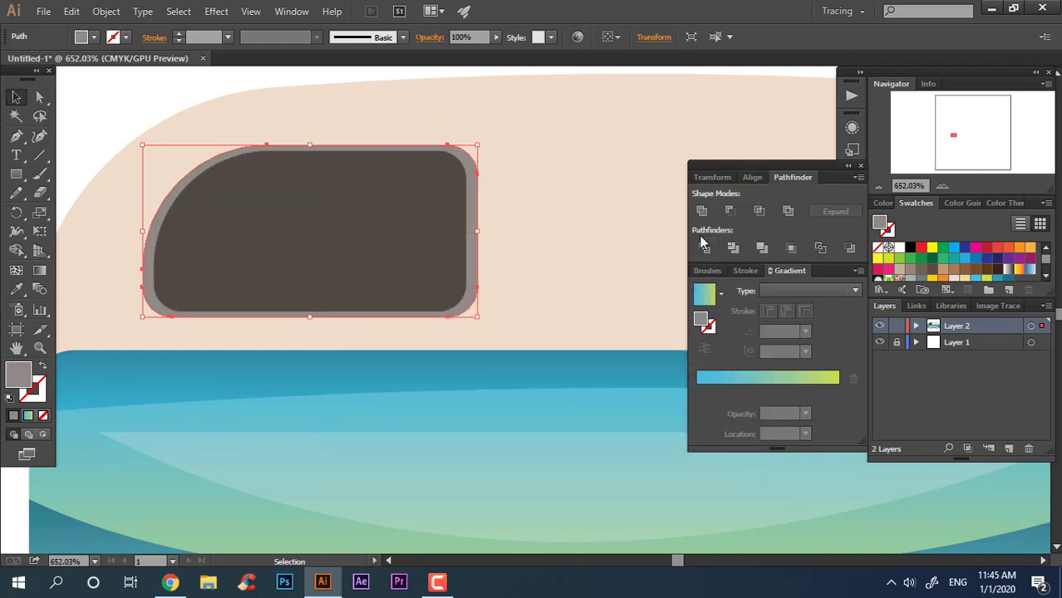
scroll(389, 232, up, 1)
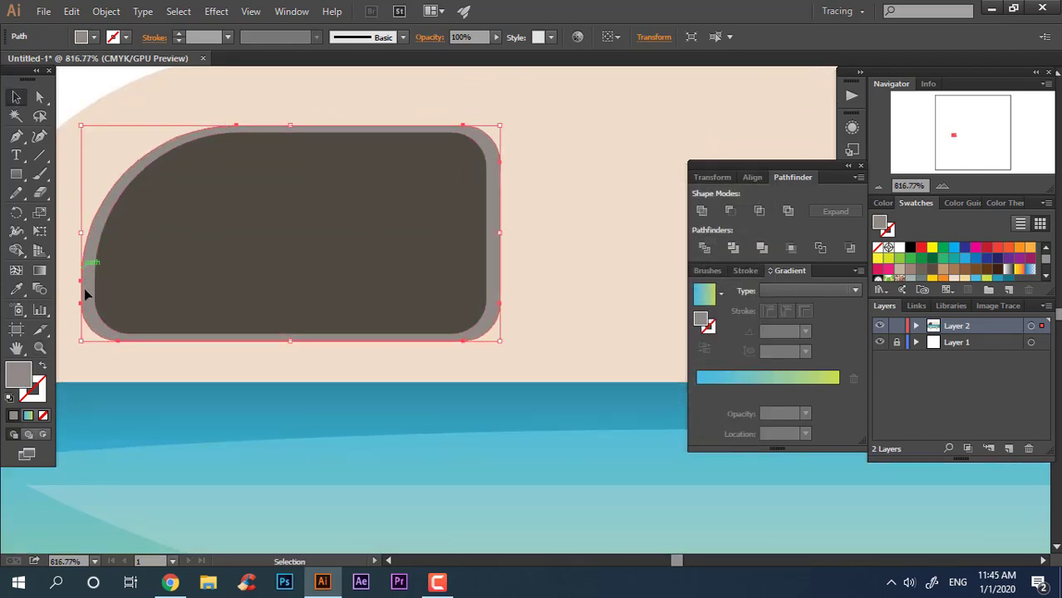
scroll(214, 278, down, 3)
key(z)
key(ctrl+shift+a)
click(436, 295)
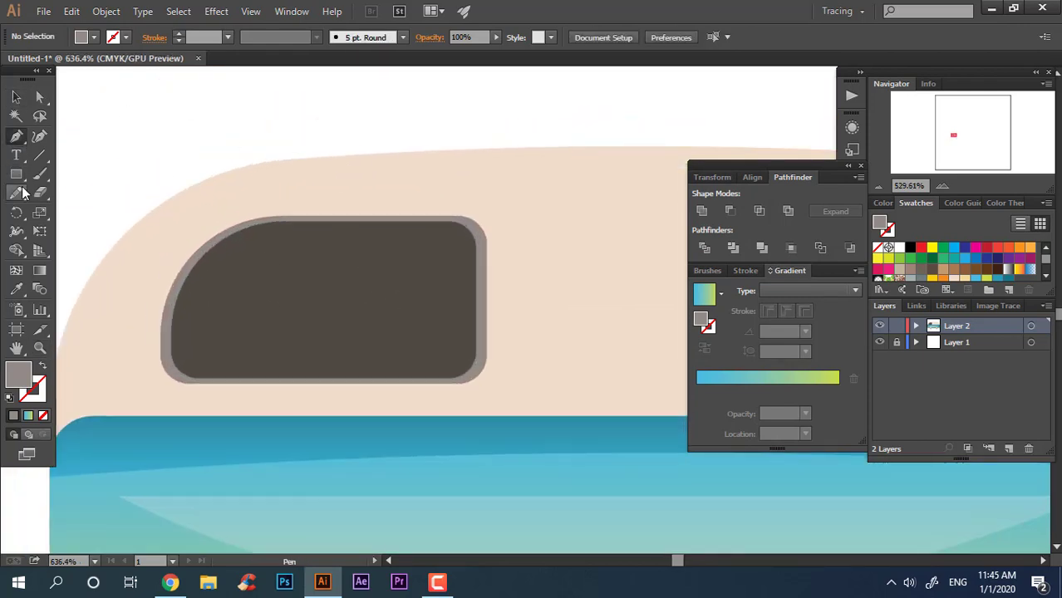
Draw a curved shape across the window's lower half and fill it grey #727272
click(128, 282)
drag(518, 282, 735, 174)
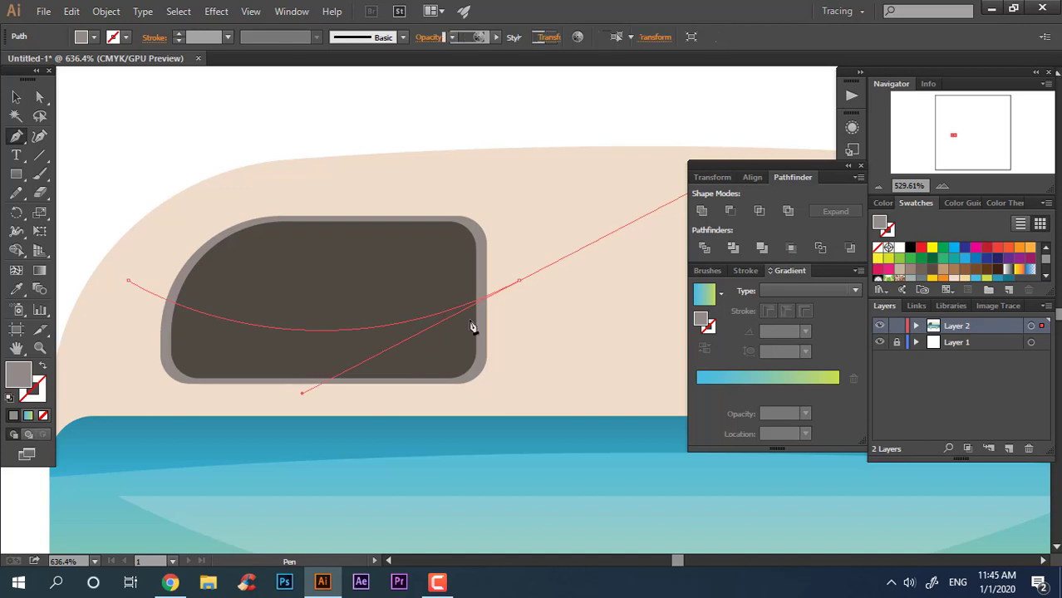
click(518, 283)
click(503, 402)
click(129, 396)
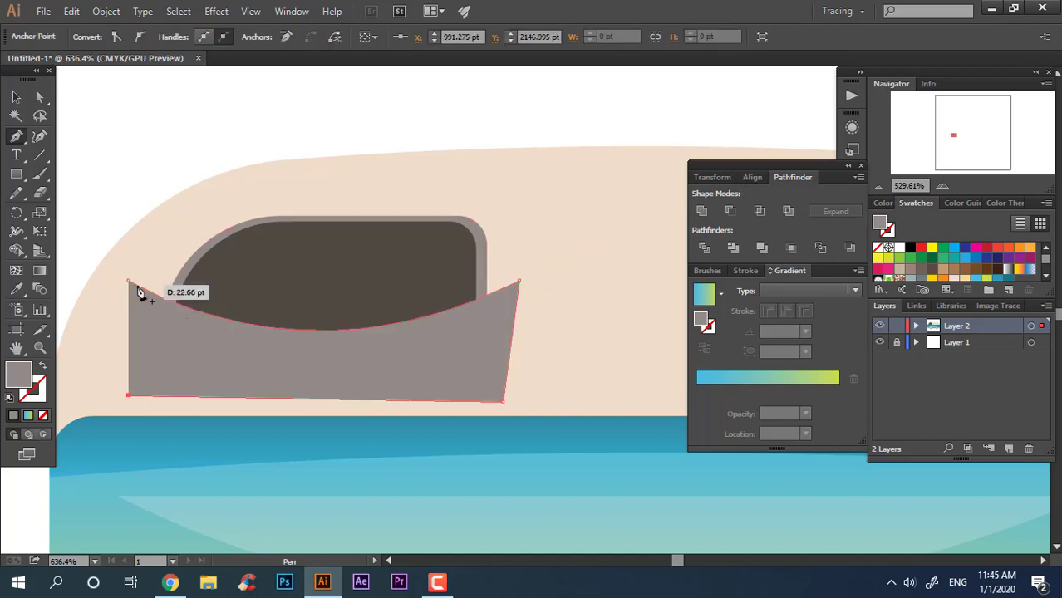
double_click(16, 379)
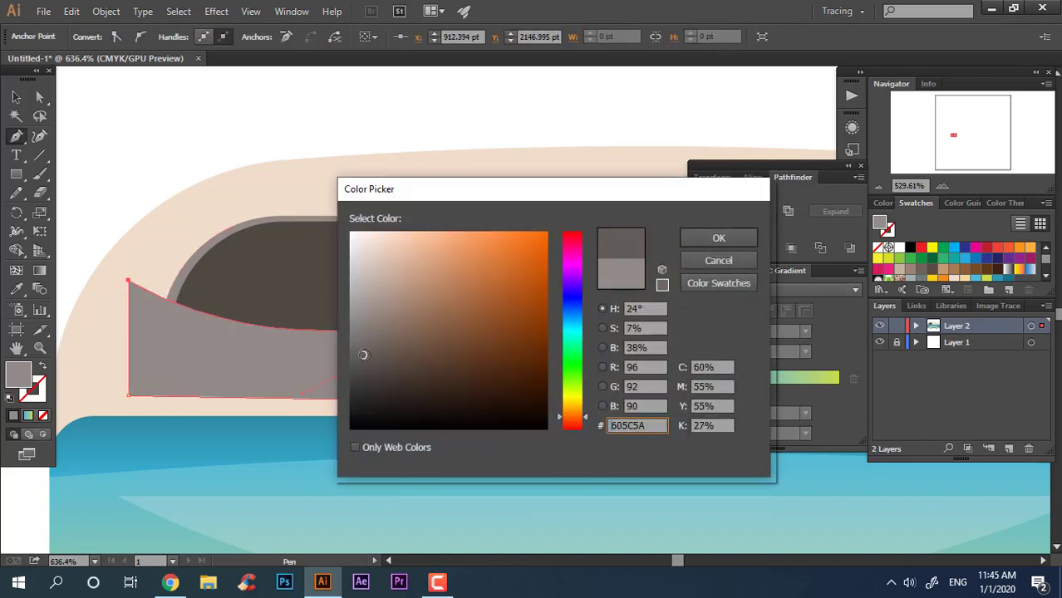
mouse_move(364, 354)
mouse_down()
mouse_move(353, 266)
mouse_move(351, 342)
mouse_up()
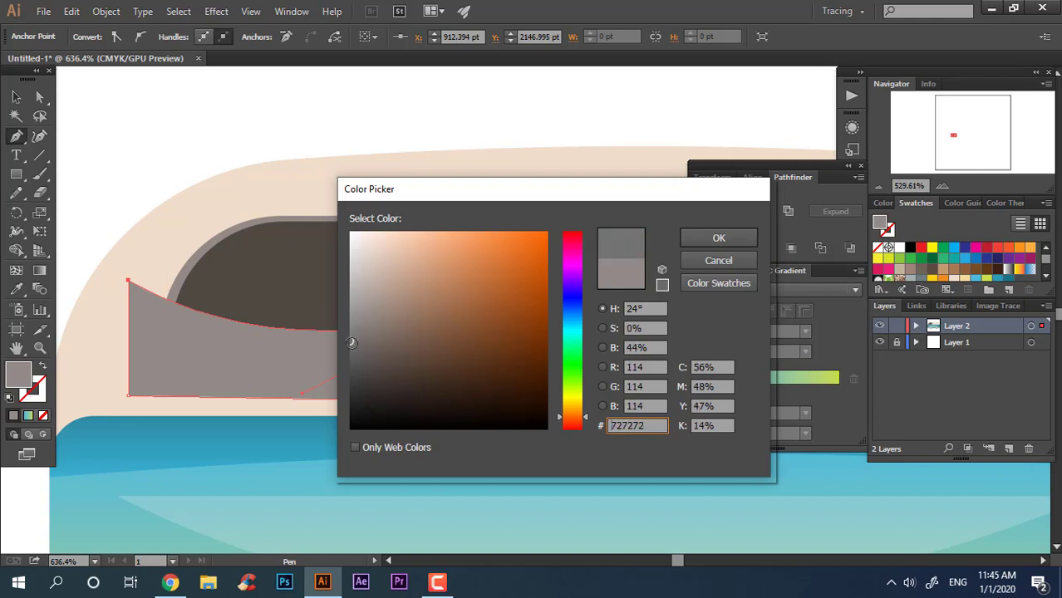
click(719, 239)
Send the grey shape behind the glass, divide the frame with it, ungroup, and delete the outer piece
key(v)
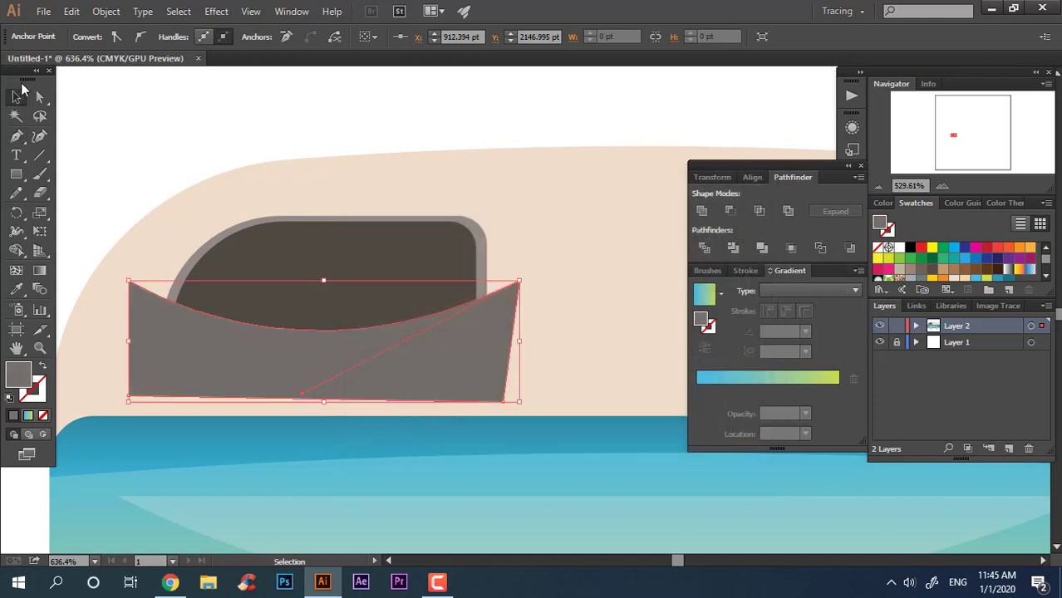
key(ctrl+shift+bracketleft)
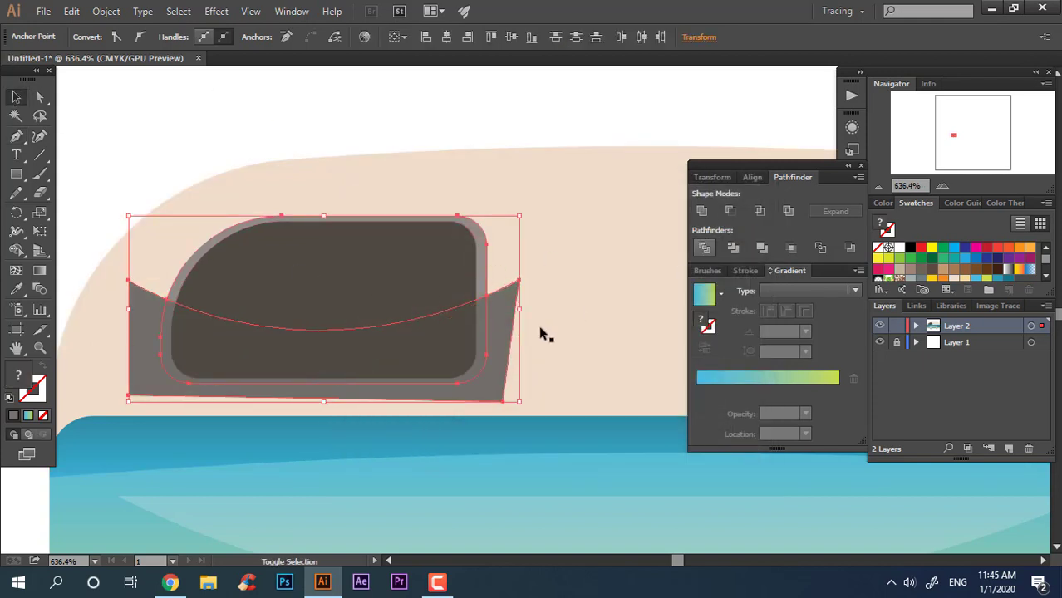
click(505, 315)
right_click(506, 315)
click(552, 404)
click(488, 136)
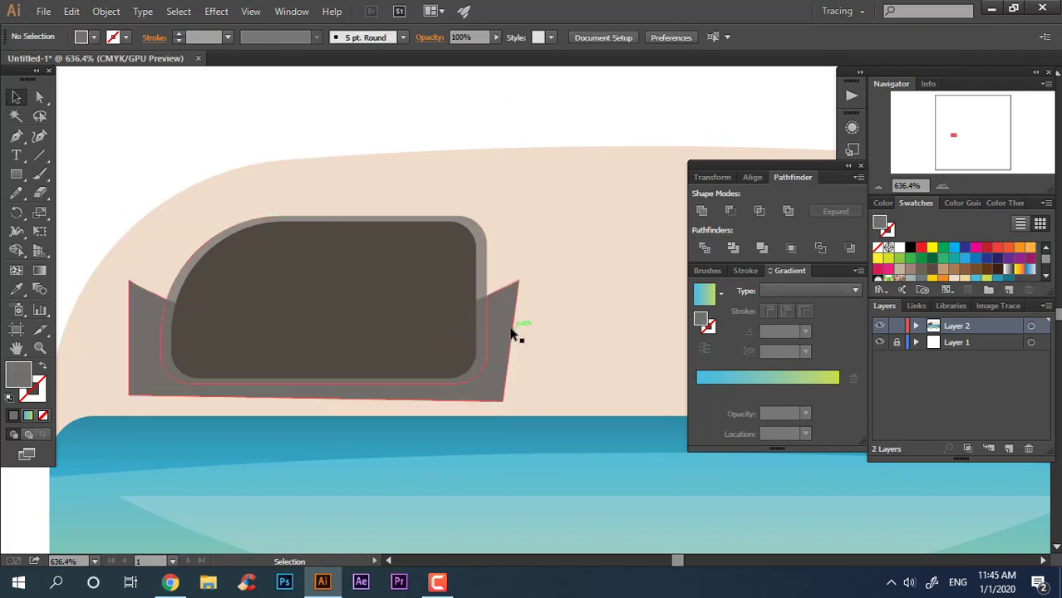
click(517, 331)
key(Delete)
key(z)
drag(514, 107, 261, 272)
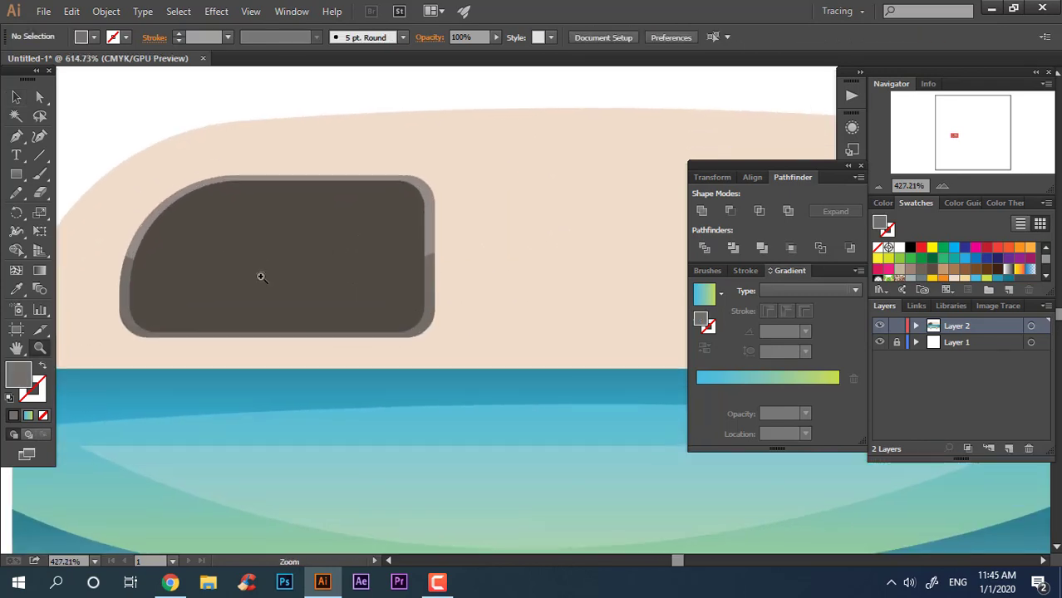
Draw a curved glare band across the window with the Pen tool
click(98, 258)
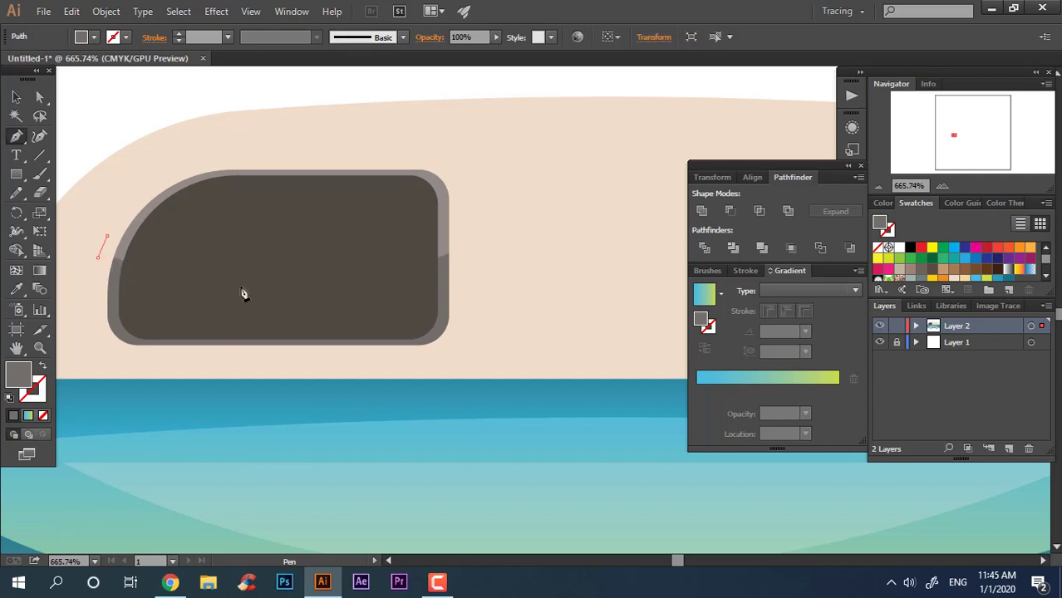
drag(465, 249, 673, 176)
drag(464, 249, 465, 255)
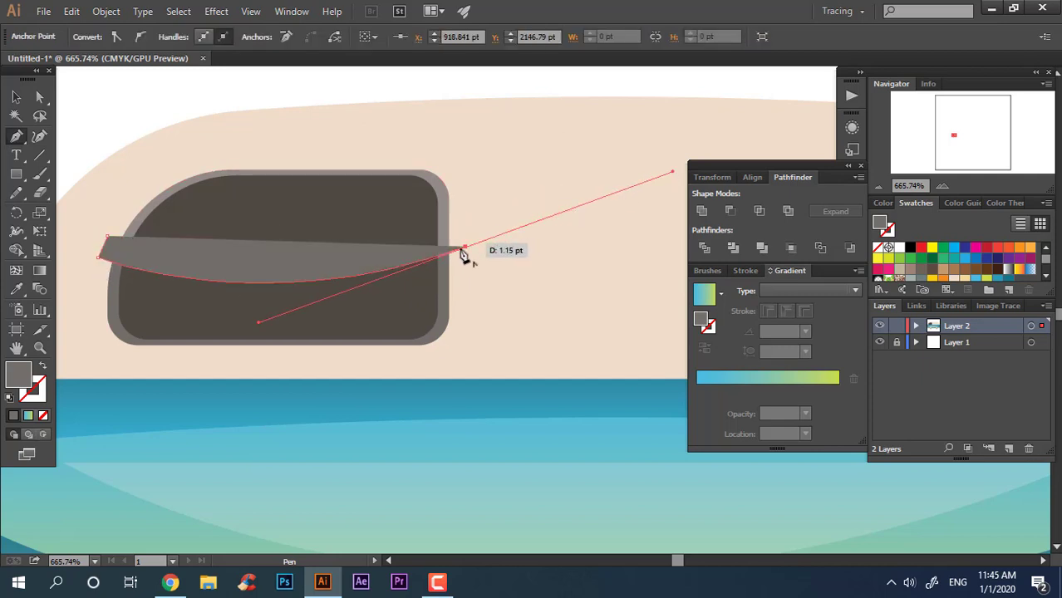
click(465, 225)
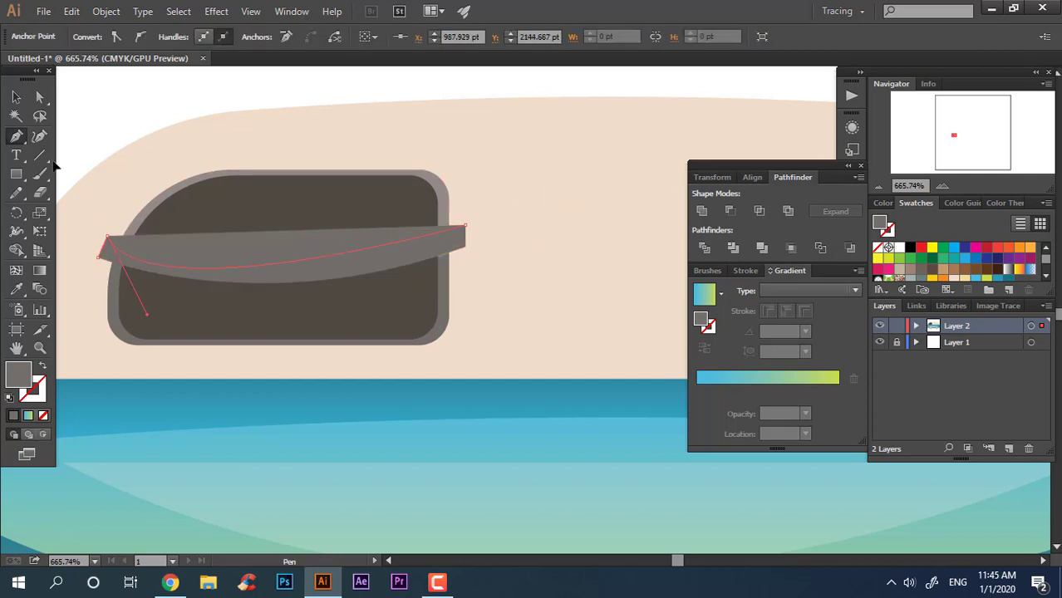
scroll(53, 167, left, 5)
scroll(71, 147, right, 5)
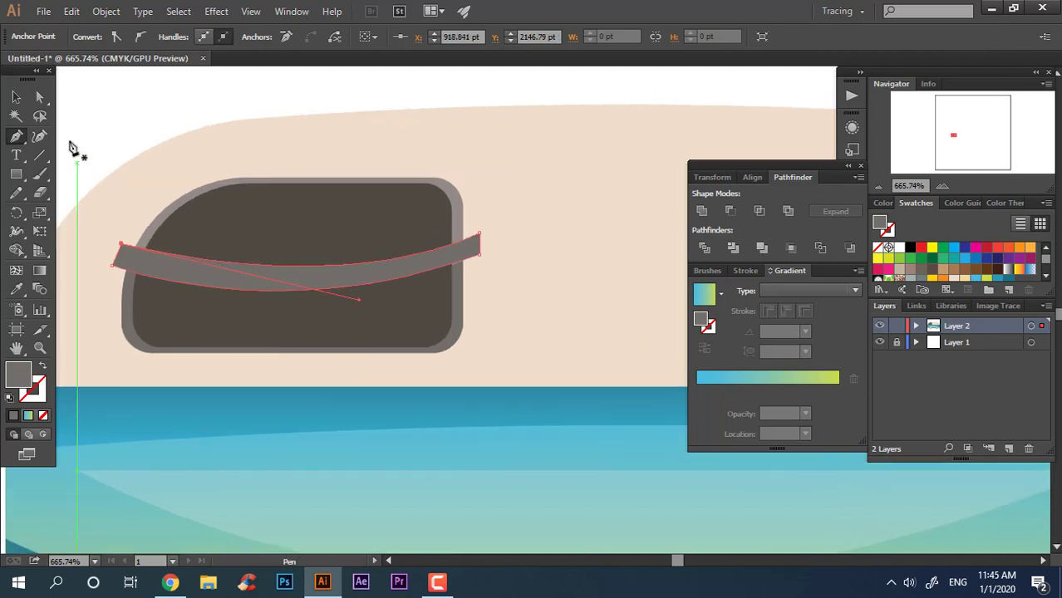
click(39, 135)
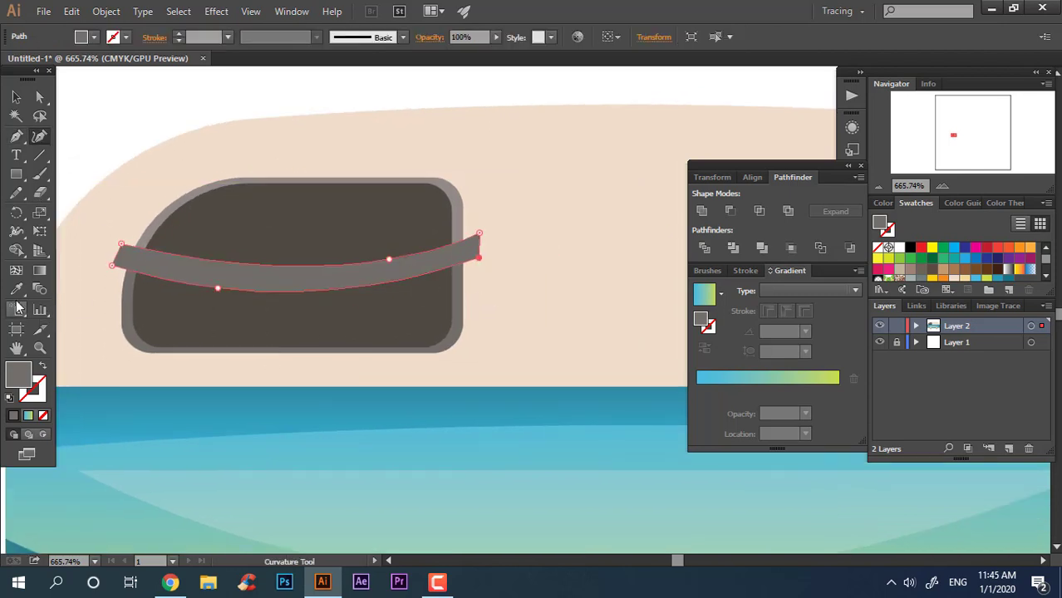
Fill the band light grey and send it behind the dark window glass
click(15, 289)
click(135, 243)
double_click(24, 374)
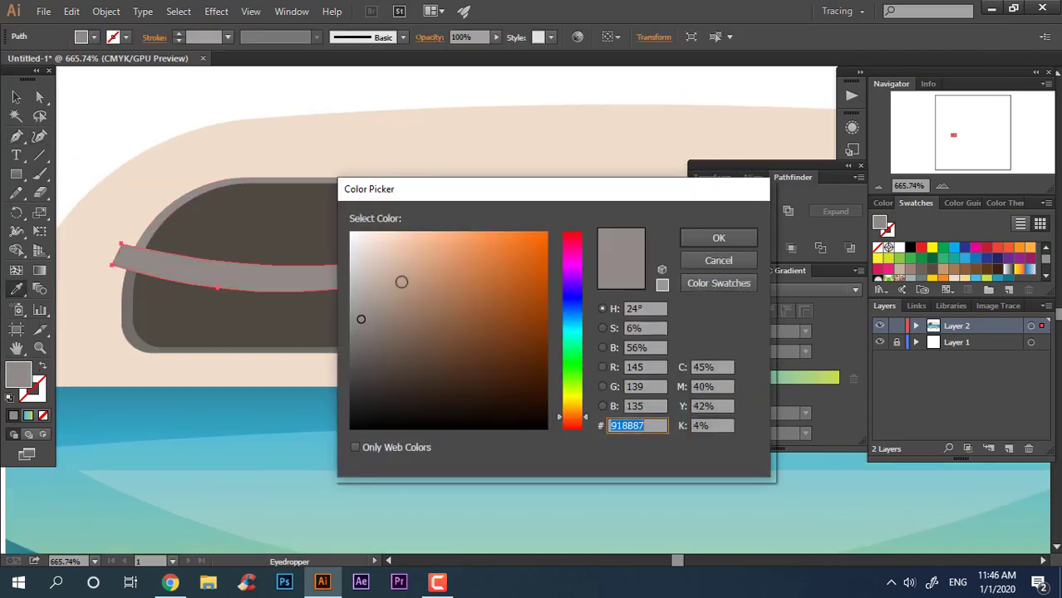
click(363, 299)
click(715, 237)
click(16, 97)
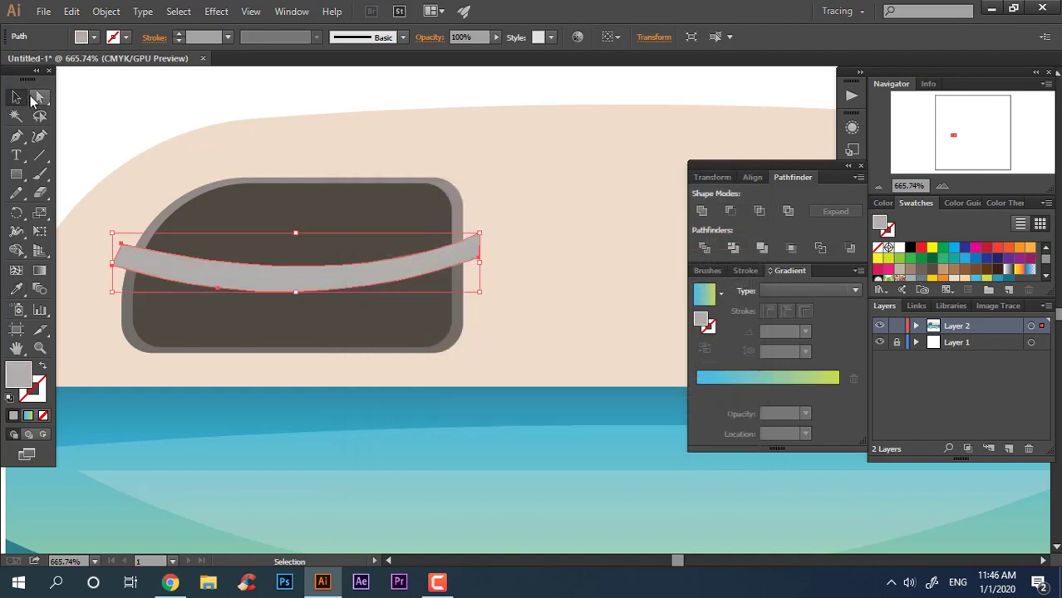
key(ctrl+[)
Ungroup the window parts and delete the leftover band piece on the left
shift+click(463, 220)
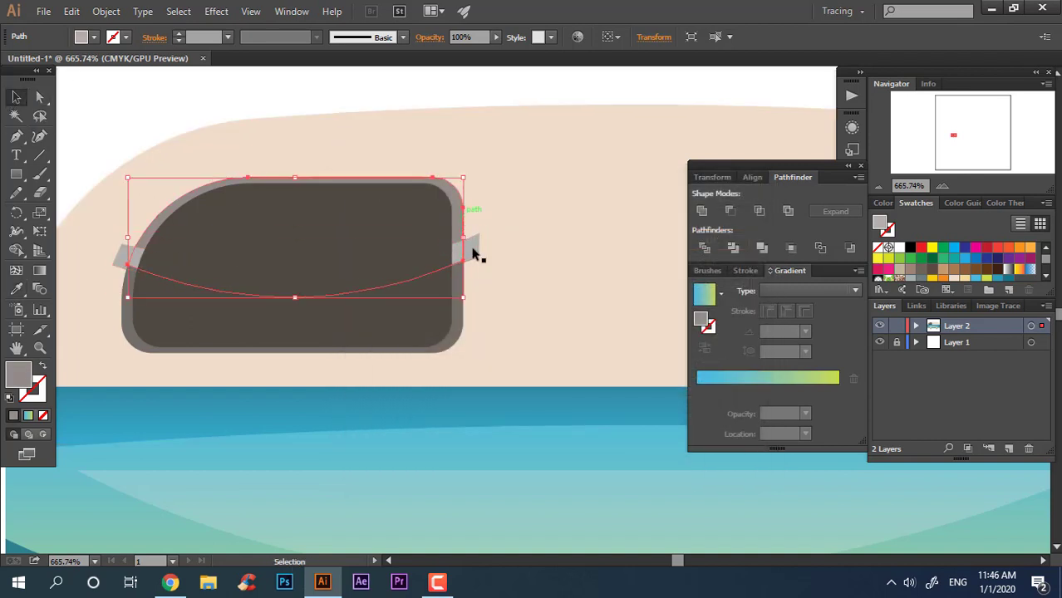
right_click(457, 234)
click(510, 325)
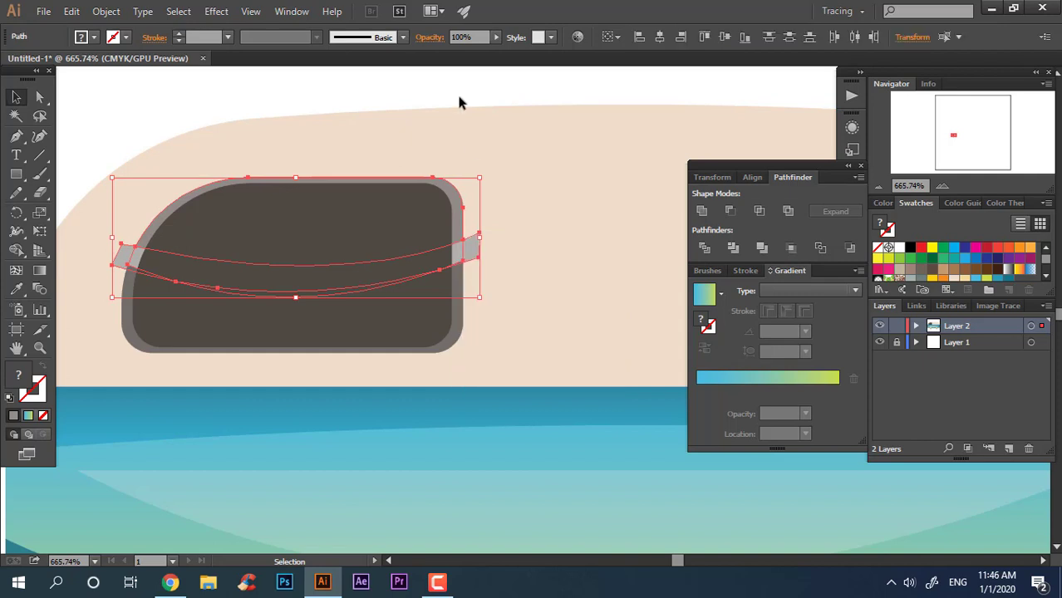
click(456, 92)
click(467, 249)
click(123, 258)
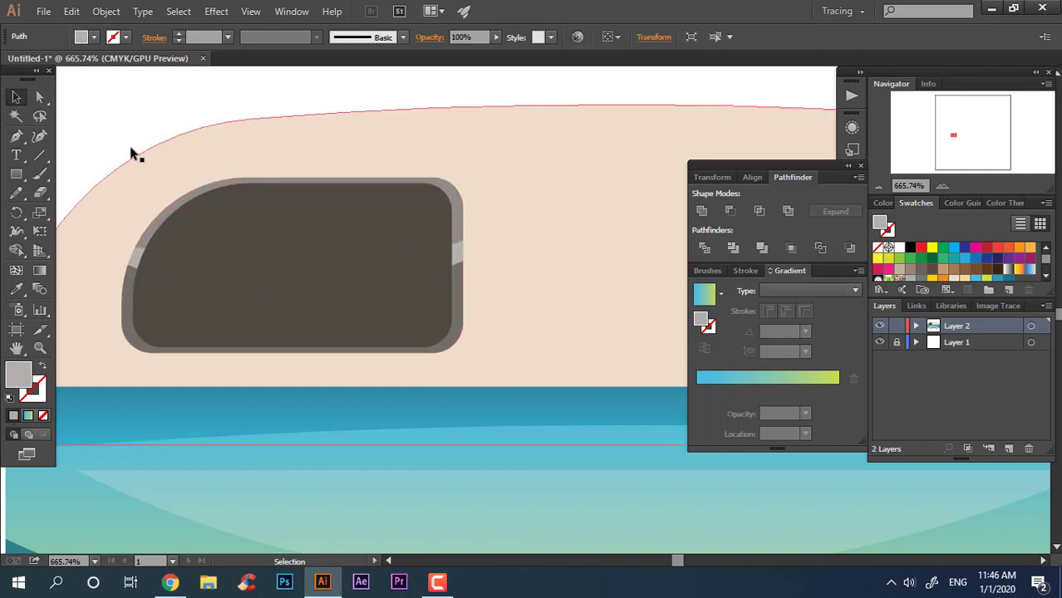
key(Delete)
key(z)
scroll(372, 301, down, 3)
scroll(332, 297, up, 2)
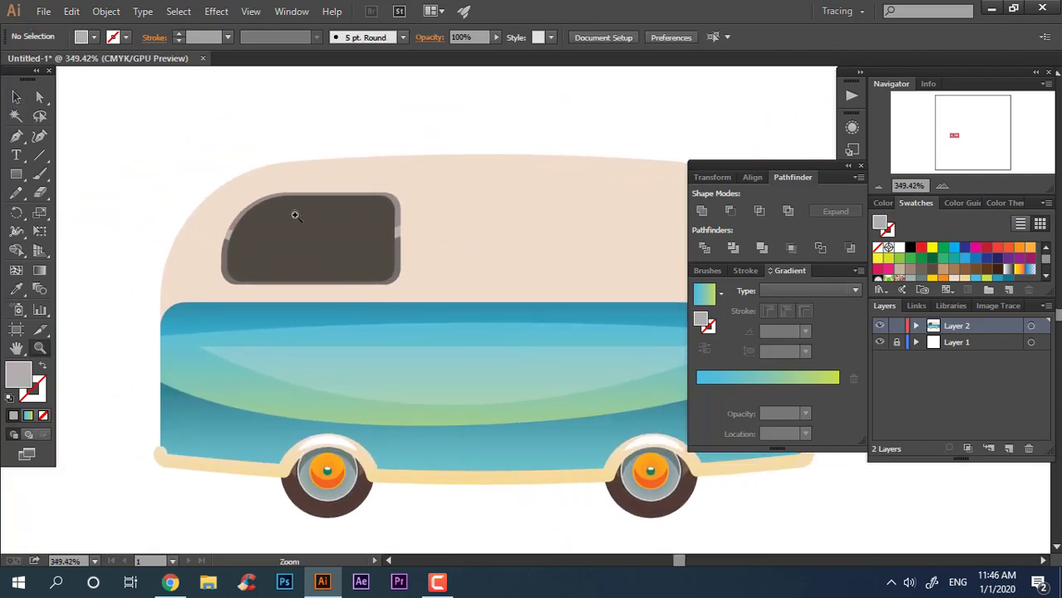
scroll(230, 290, up, 1)
scroll(299, 230, down, 1)
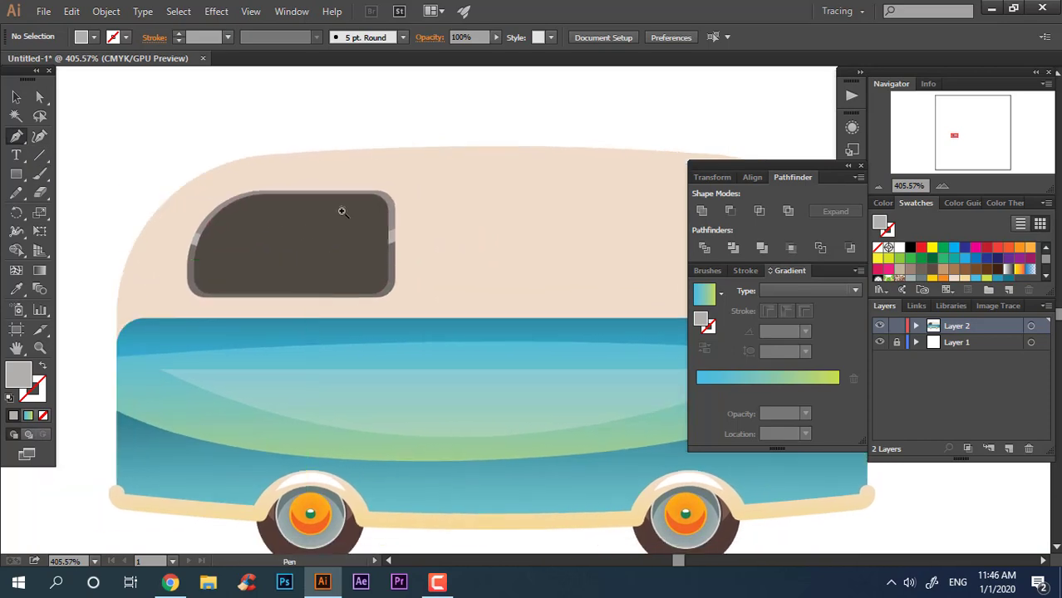
scroll(344, 208, down, 1)
scroll(232, 241, up, 3)
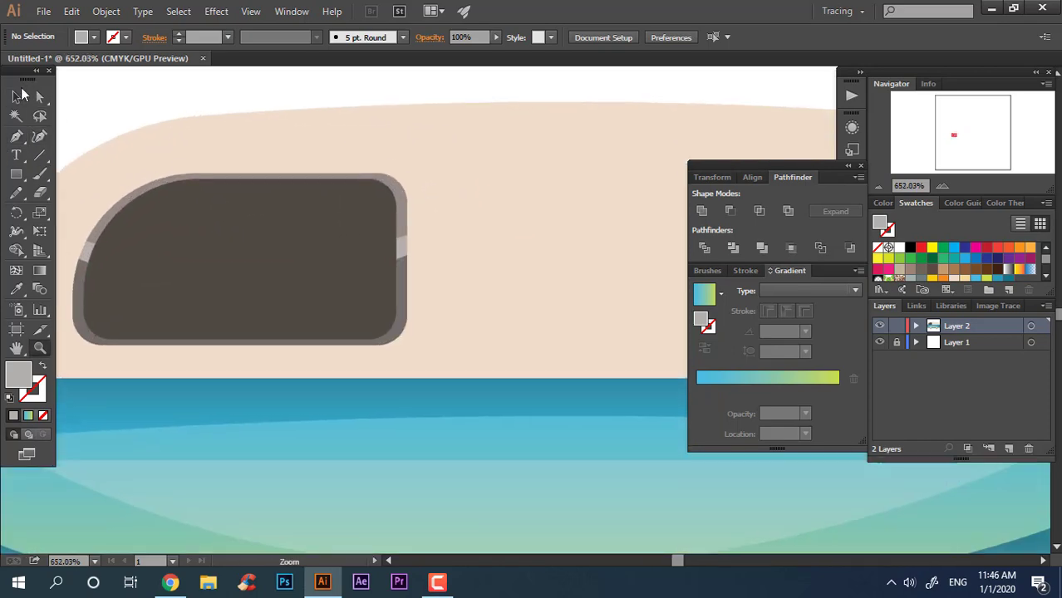
click(12, 98)
click(407, 223)
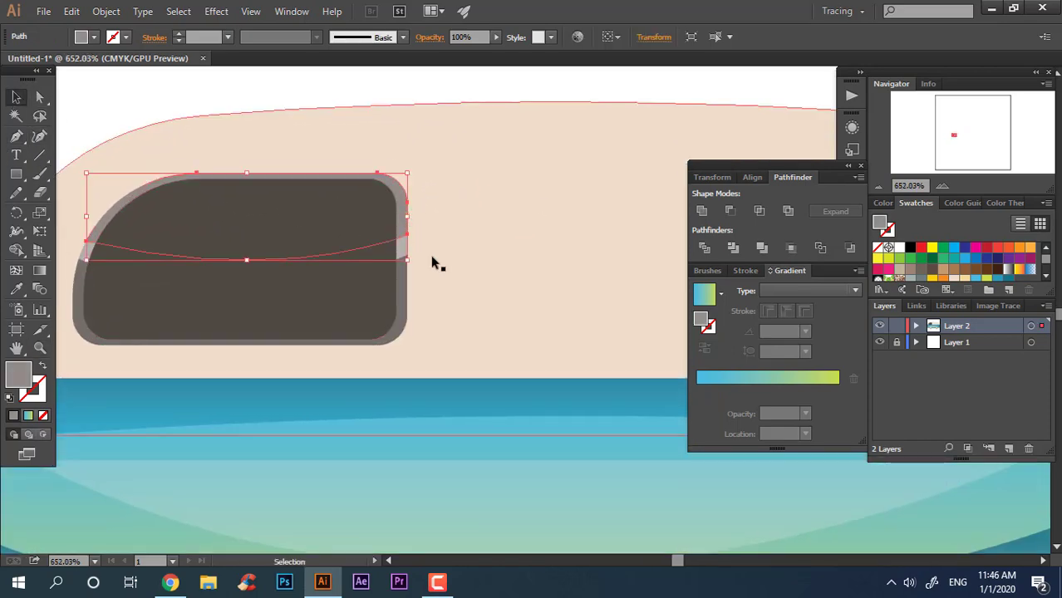
key(Delete)
key(ctrl+z)
Group the frame, glass and highlight pieces into one window
shift+click(406, 266)
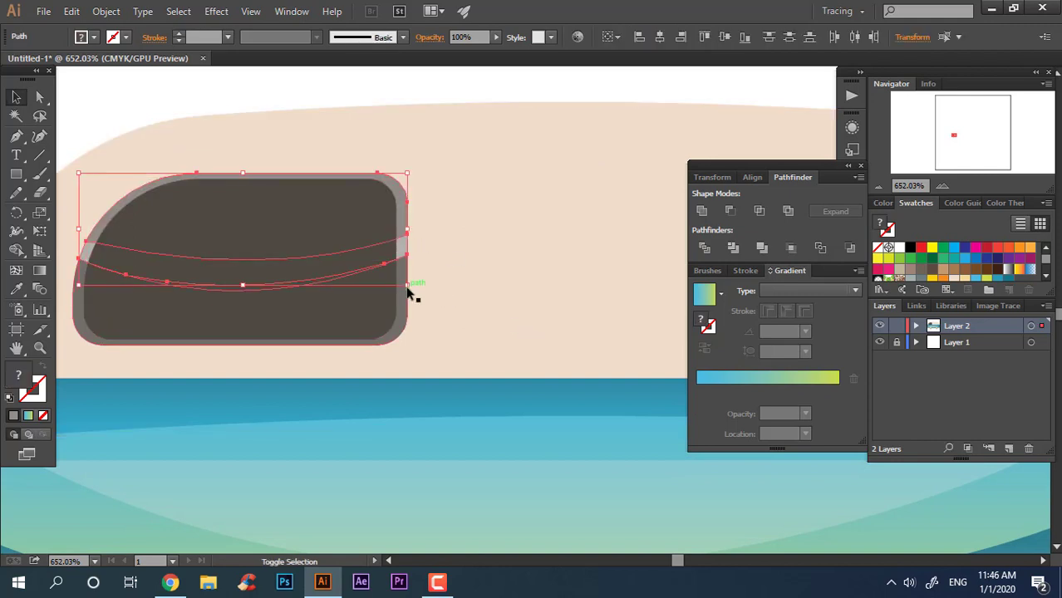
right_click(404, 257)
click(447, 326)
right_click(354, 264)
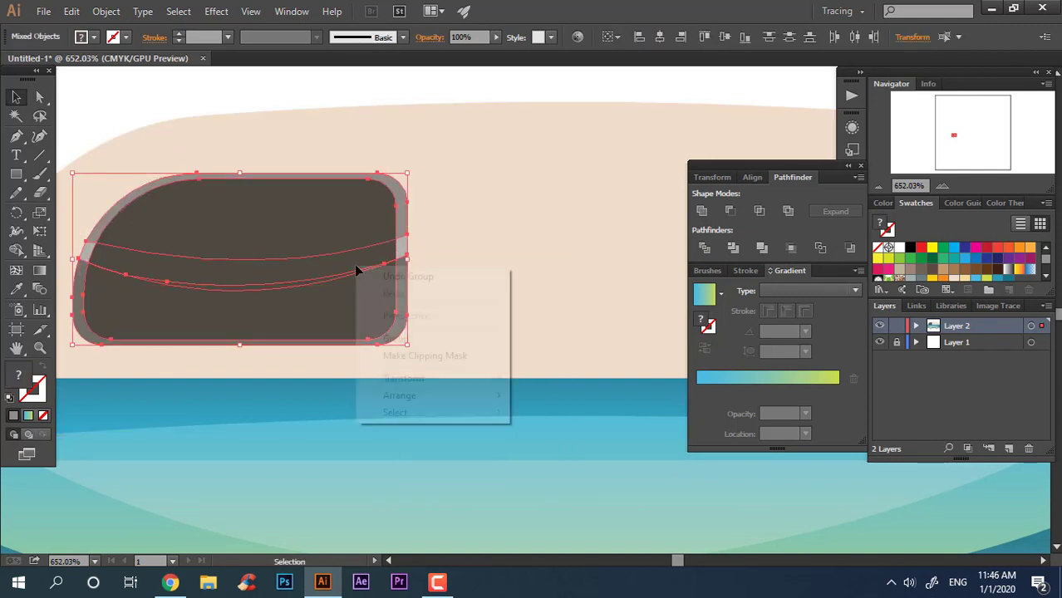
click(391, 338)
scroll(281, 247, down, 3)
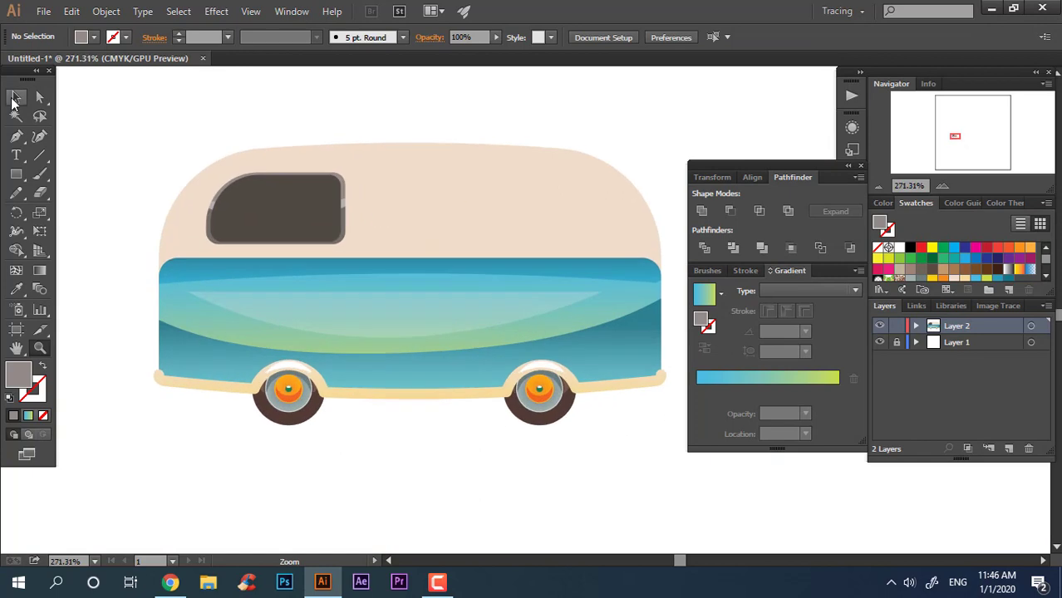
Duplicate the window toward the van's rear and reflect it across the vertical axis
drag(307, 230, 563, 224)
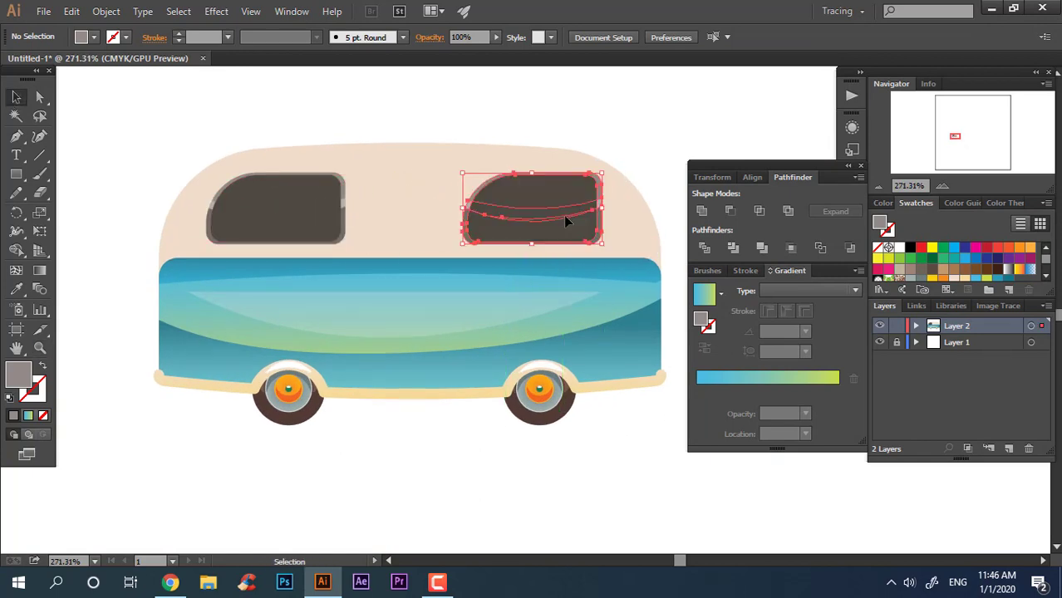
right_click(563, 217)
click(781, 383)
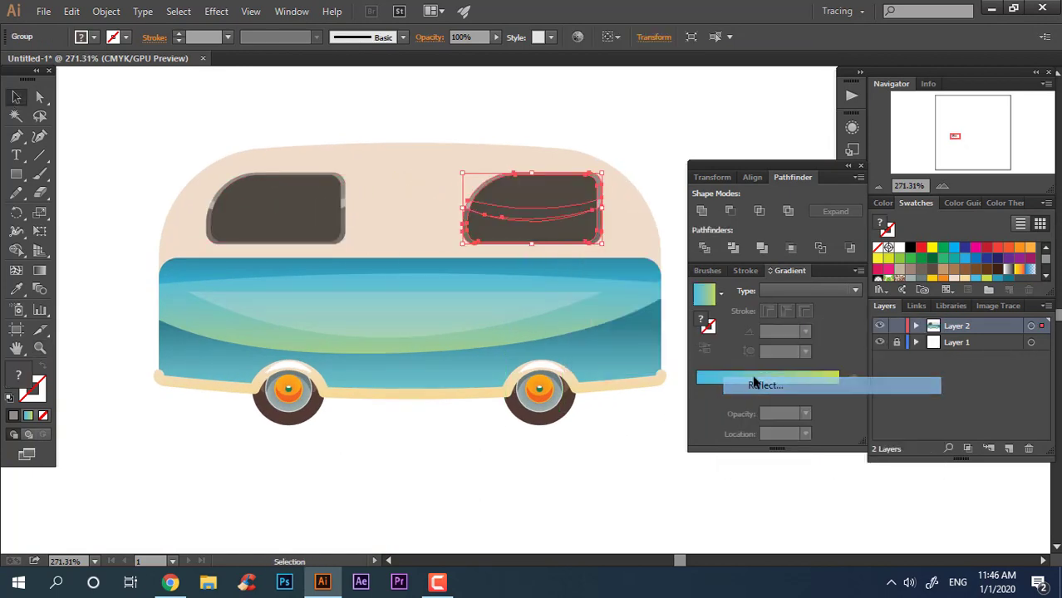
click(747, 383)
drag(552, 200, 582, 208)
Draw a rectangle between the two roof windows and round its corners
key(z)
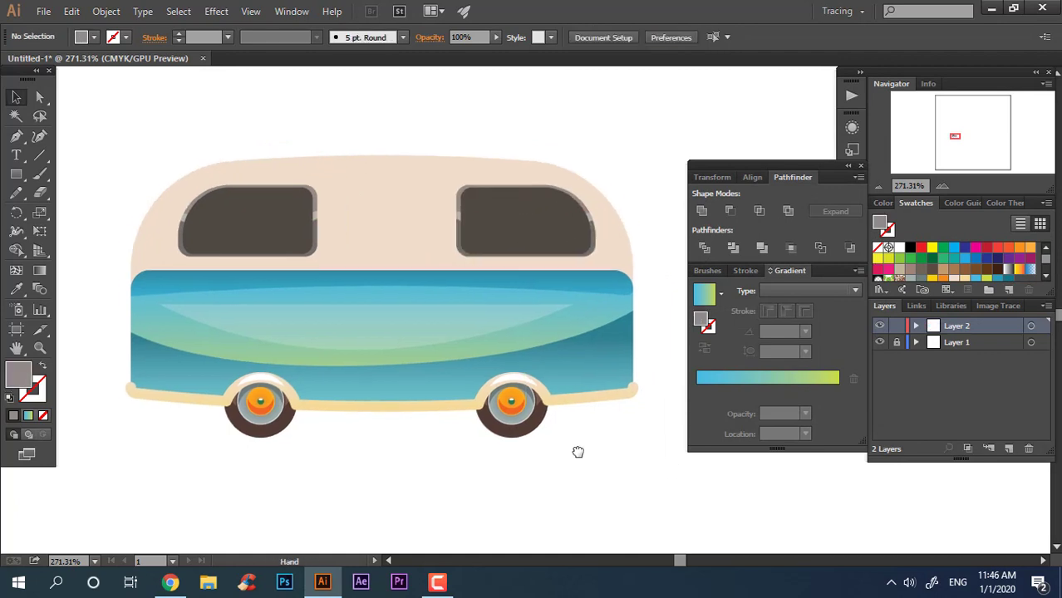
scroll(111, 166, up, 2)
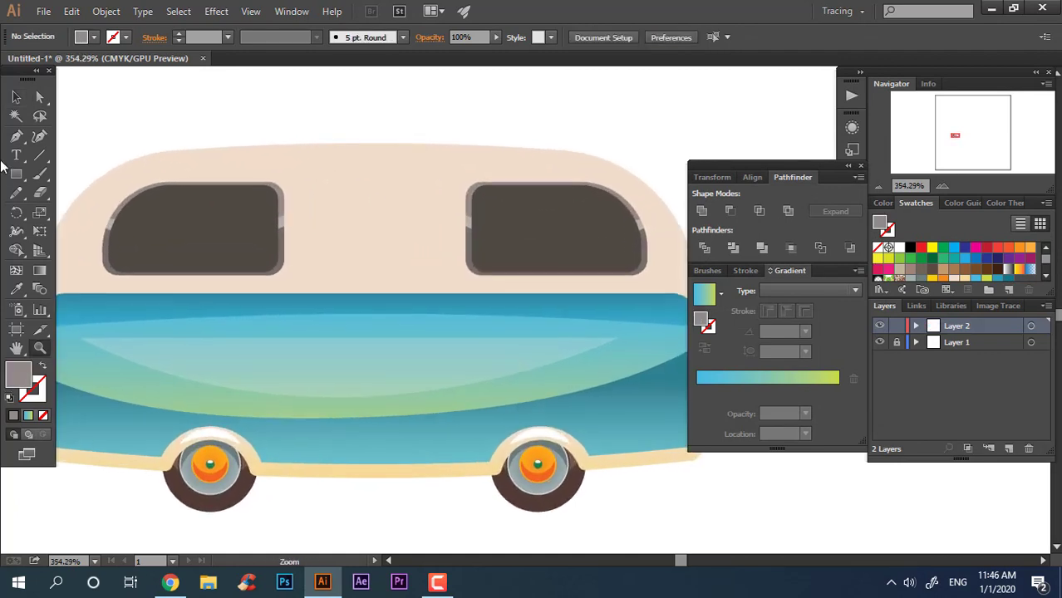
drag(323, 219, 468, 277)
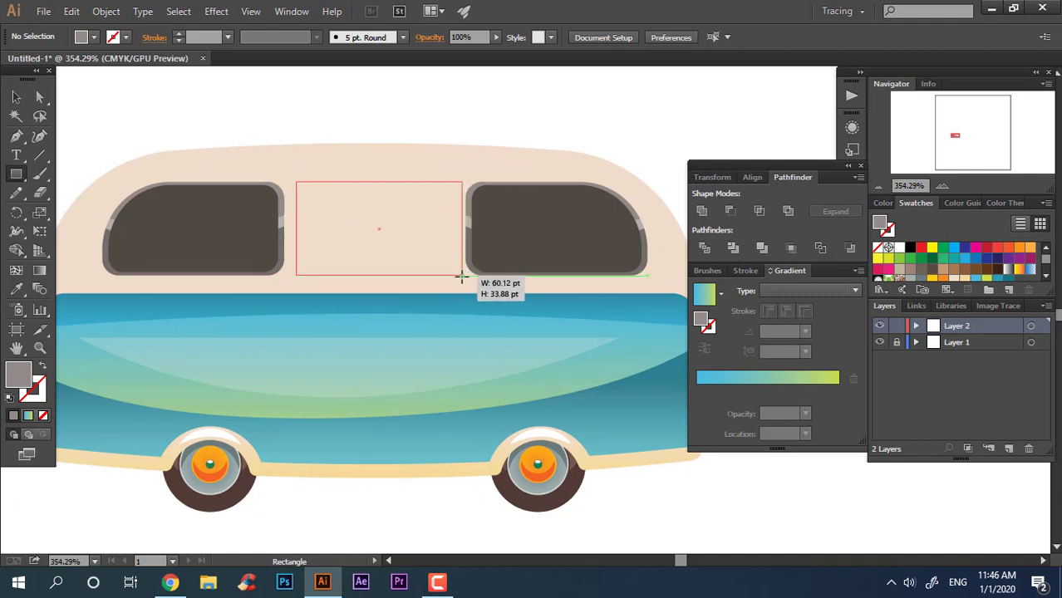
drag(453, 274, 456, 275)
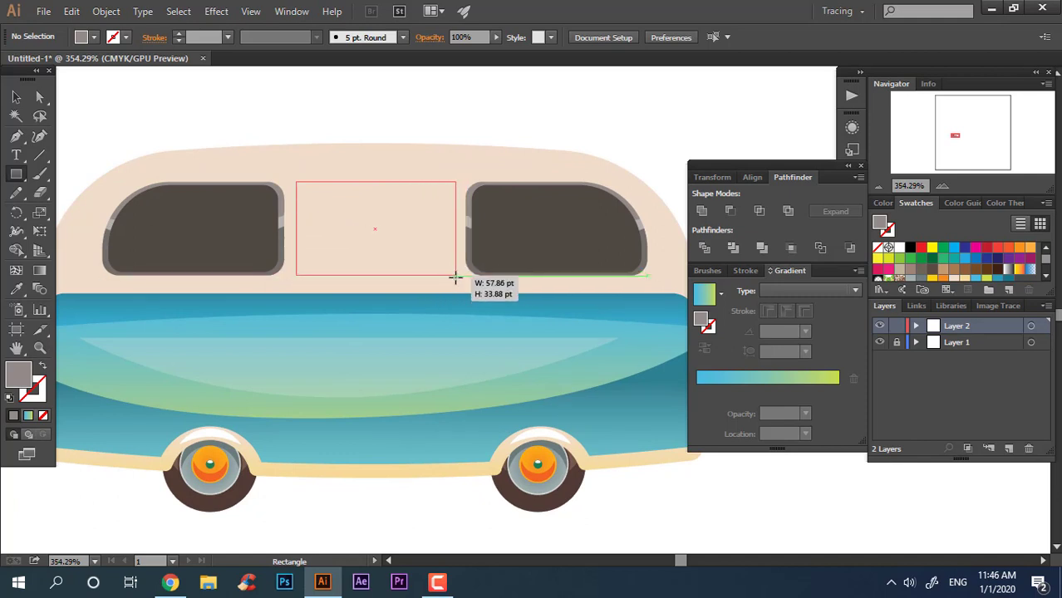
drag(456, 275, 453, 274)
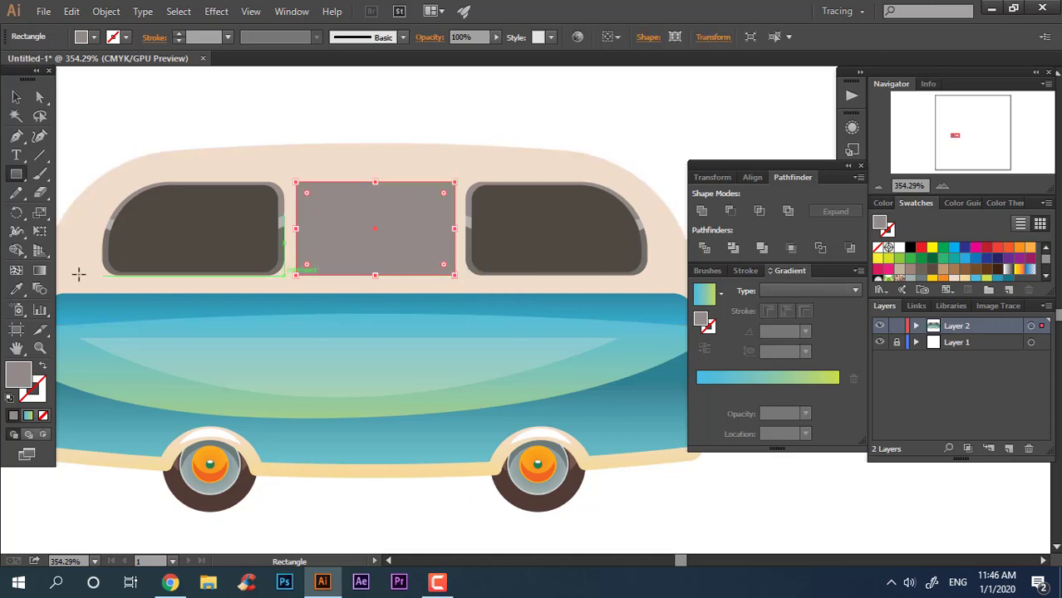
scroll(274, 233, up, 1)
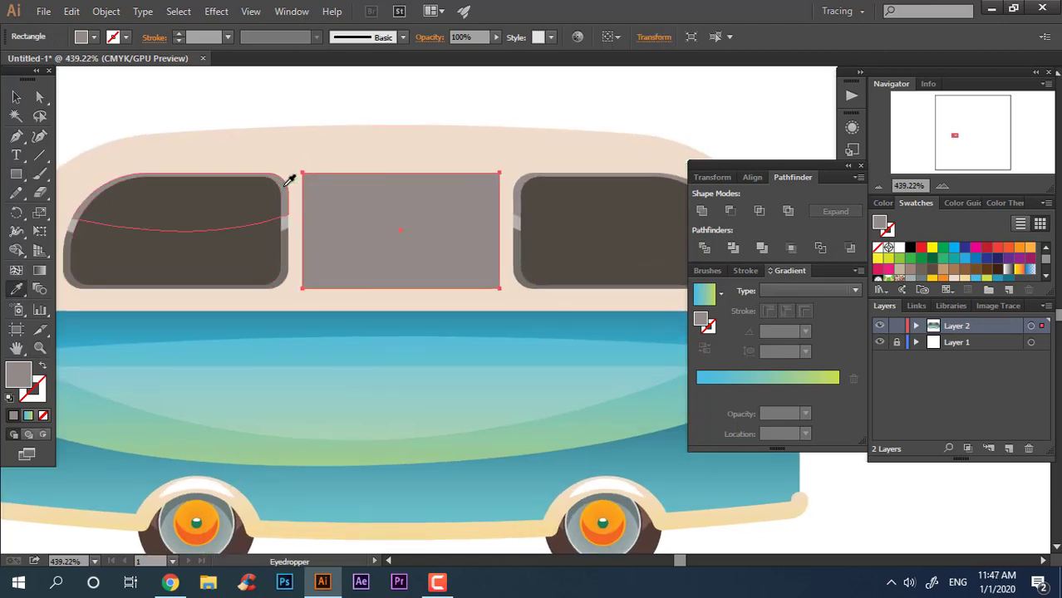
click(41, 100)
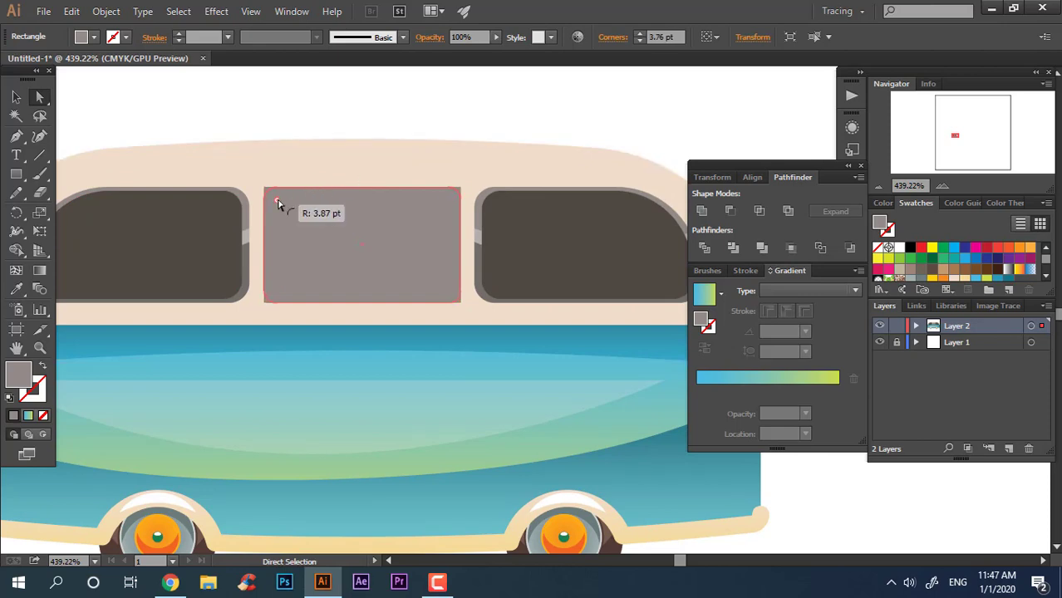
Scale a smaller copy inside as the glass and eyedropper the left window's dark brown onto it
click(16, 99)
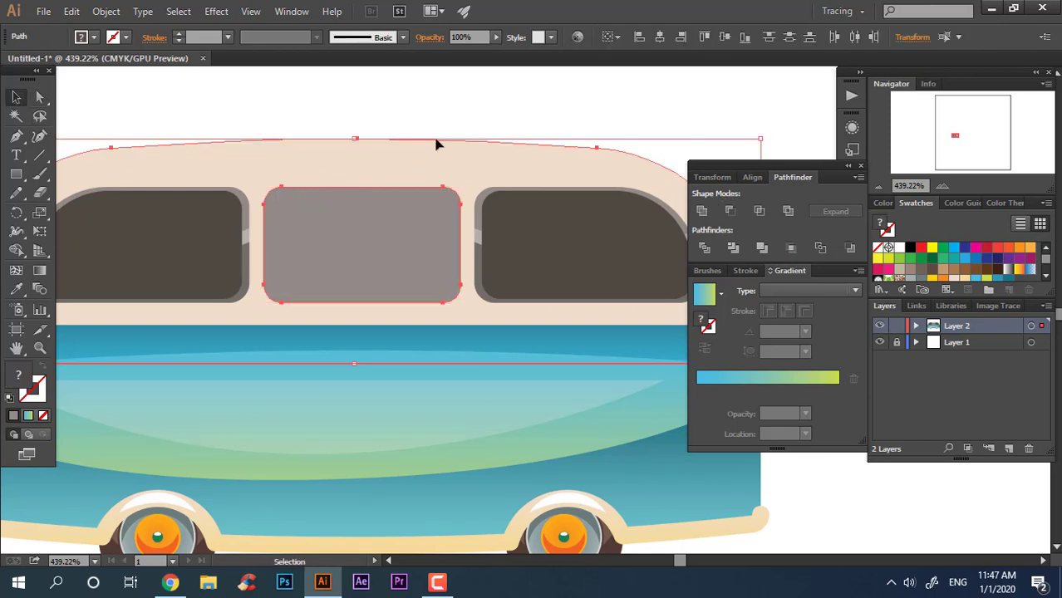
drag(460, 302, 456, 301)
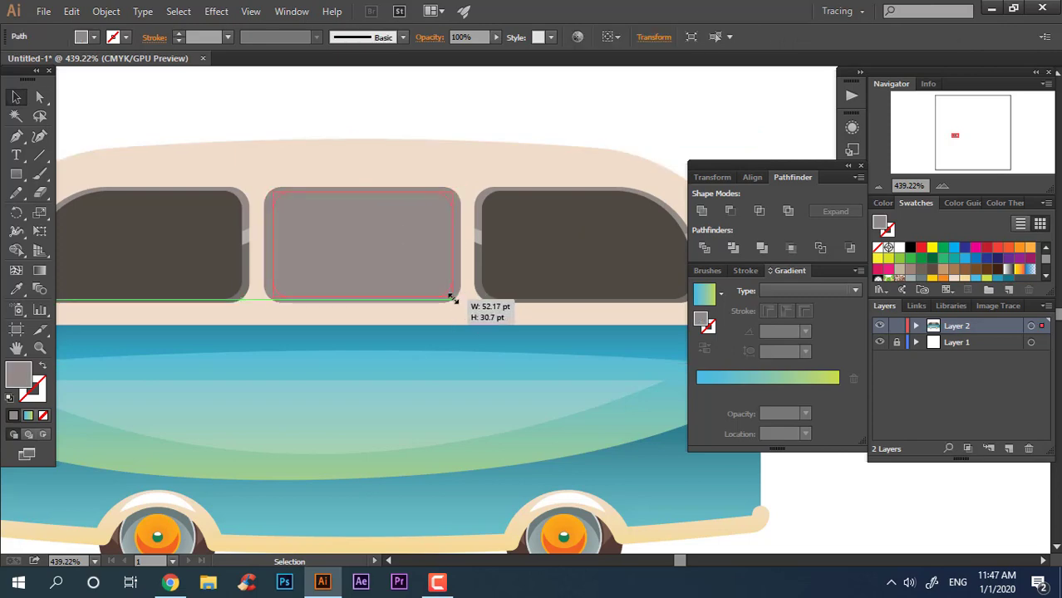
key(i)
click(212, 214)
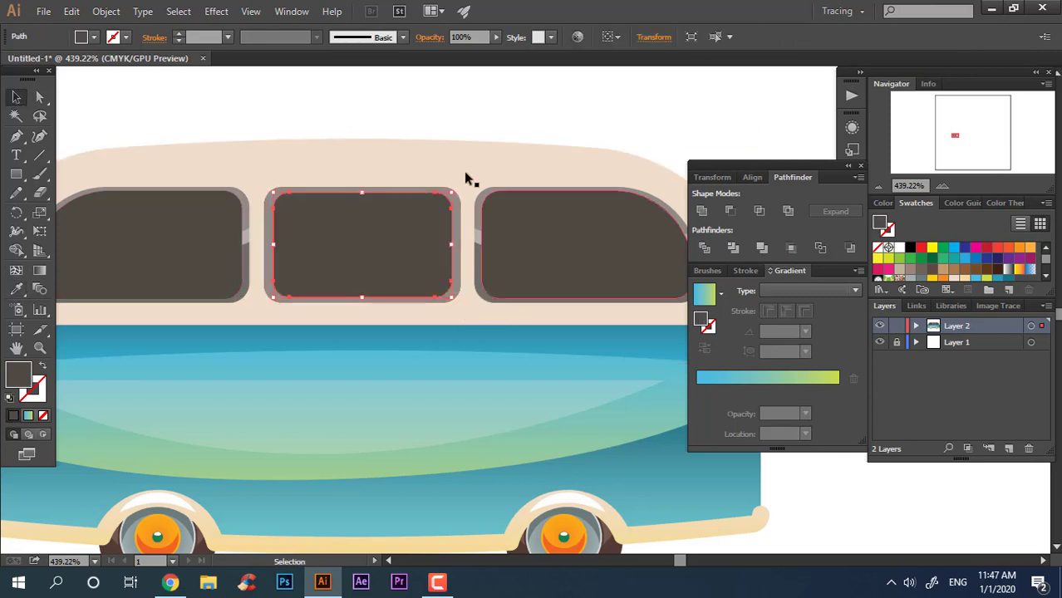
key(ctrl+shift+a)
scroll(553, 295, down, 3)
scroll(359, 249, up, 5)
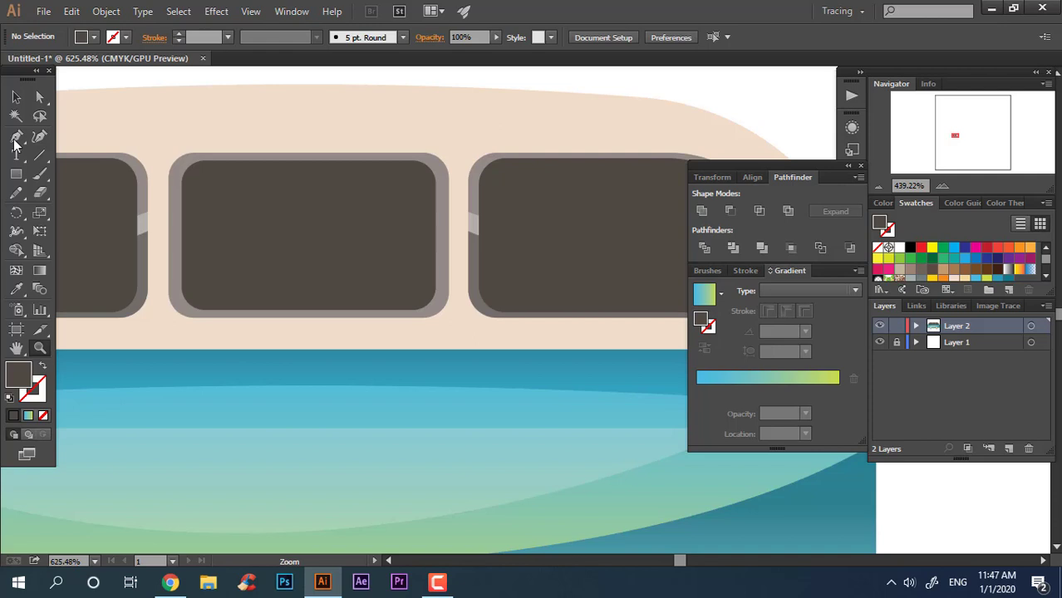
Widen the middle window rectangle slightly
click(361, 255)
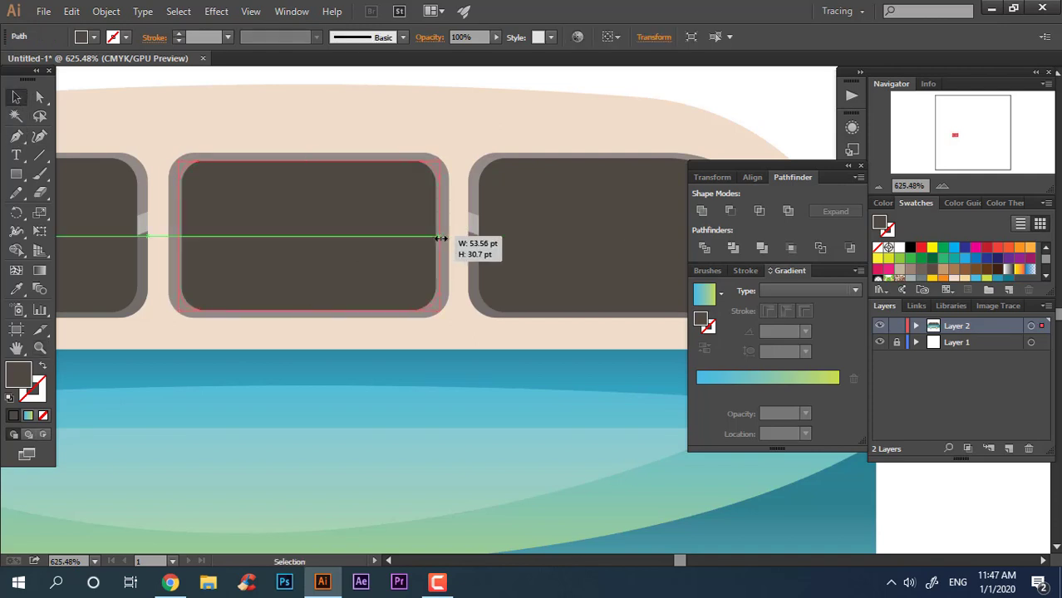
drag(444, 238, 449, 238)
key(ctrl+shift+a)
scroll(332, 214, down, 3)
scroll(277, 247, up, 1)
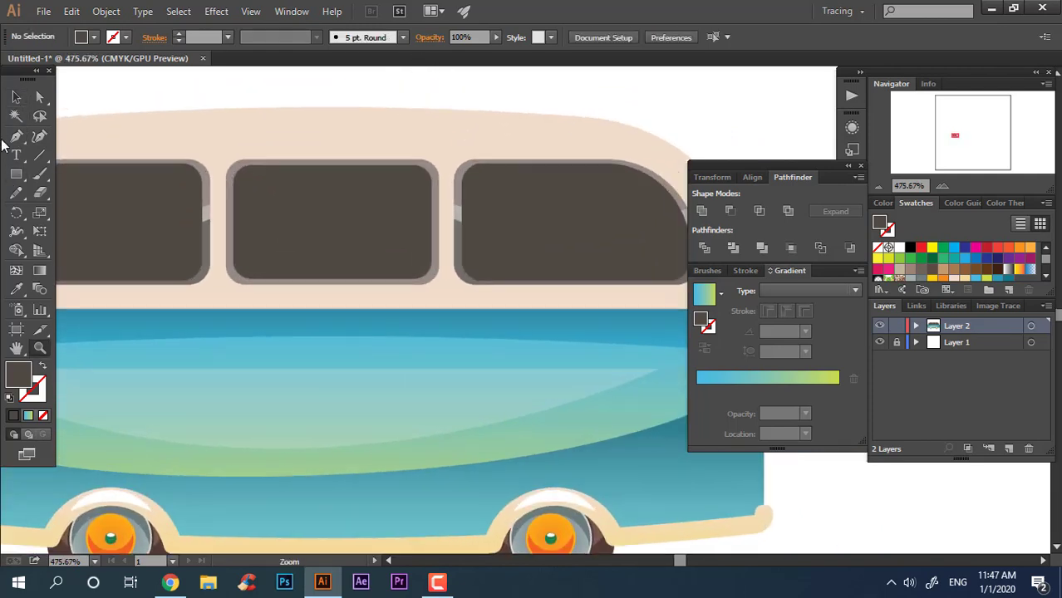
Draw a closed curved arc across the middle window, filled with the frame's light grey
click(444, 220)
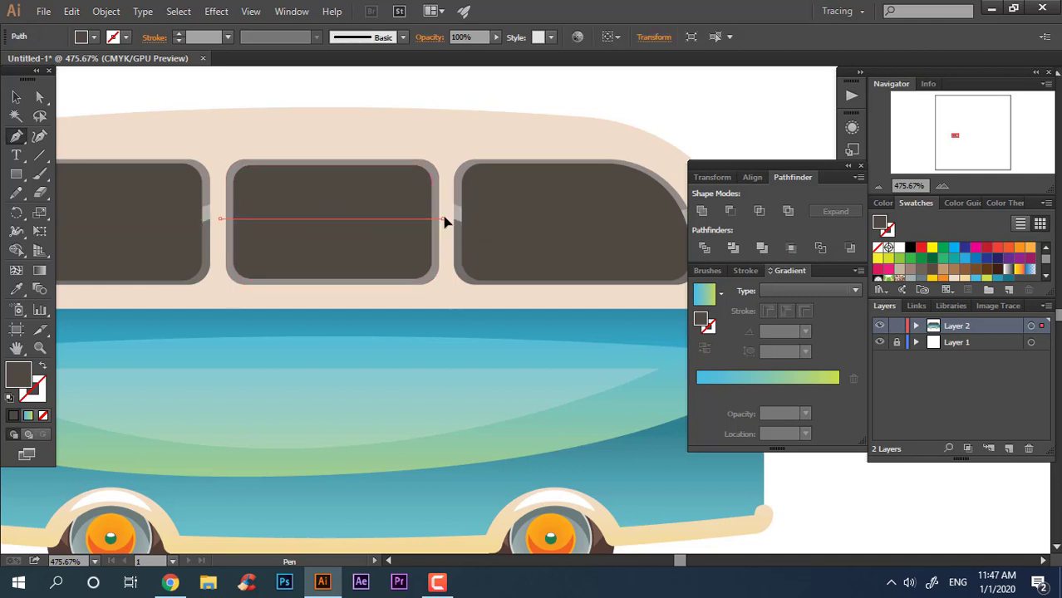
drag(455, 226, 446, 208)
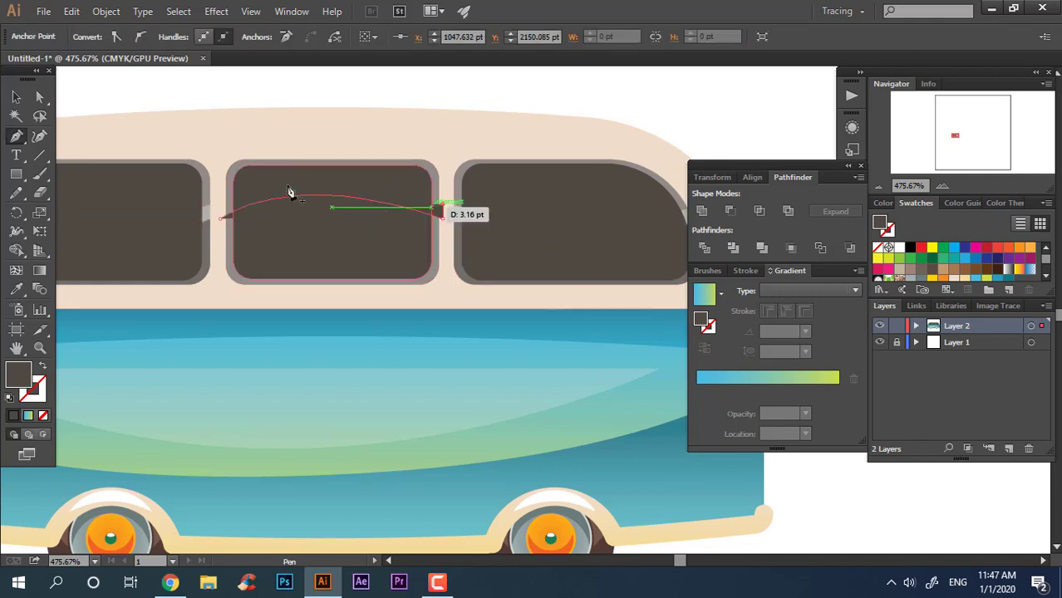
drag(222, 205, 218, 247)
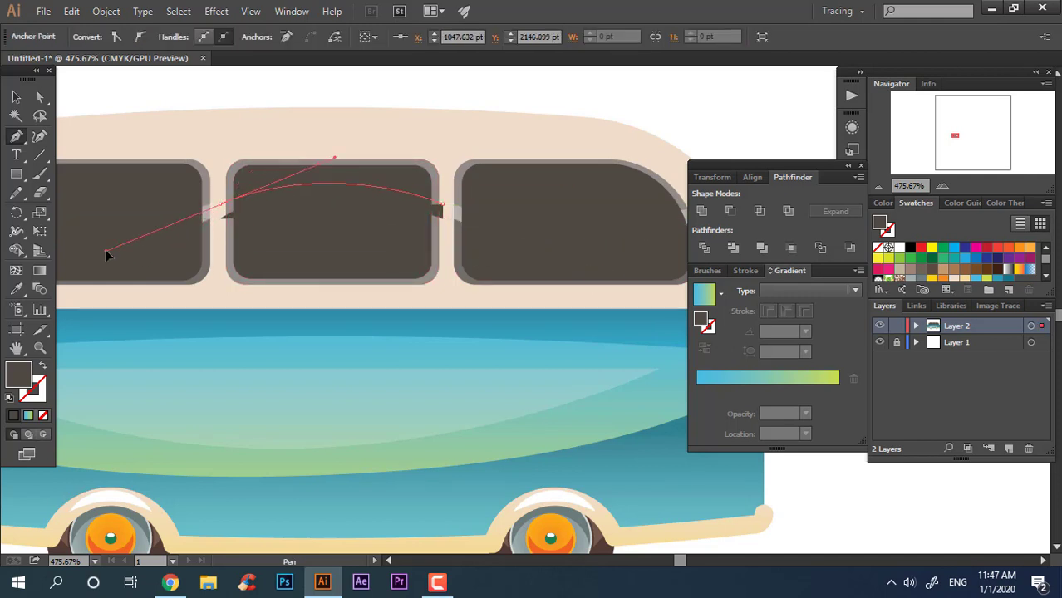
drag(106, 256, 222, 227)
key(v)
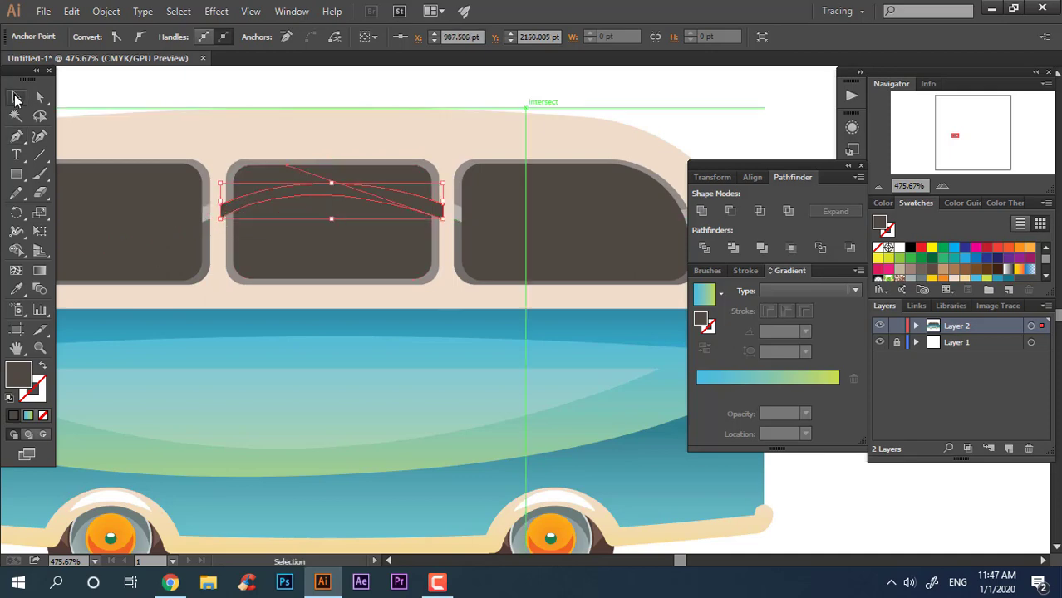
click(18, 289)
click(211, 210)
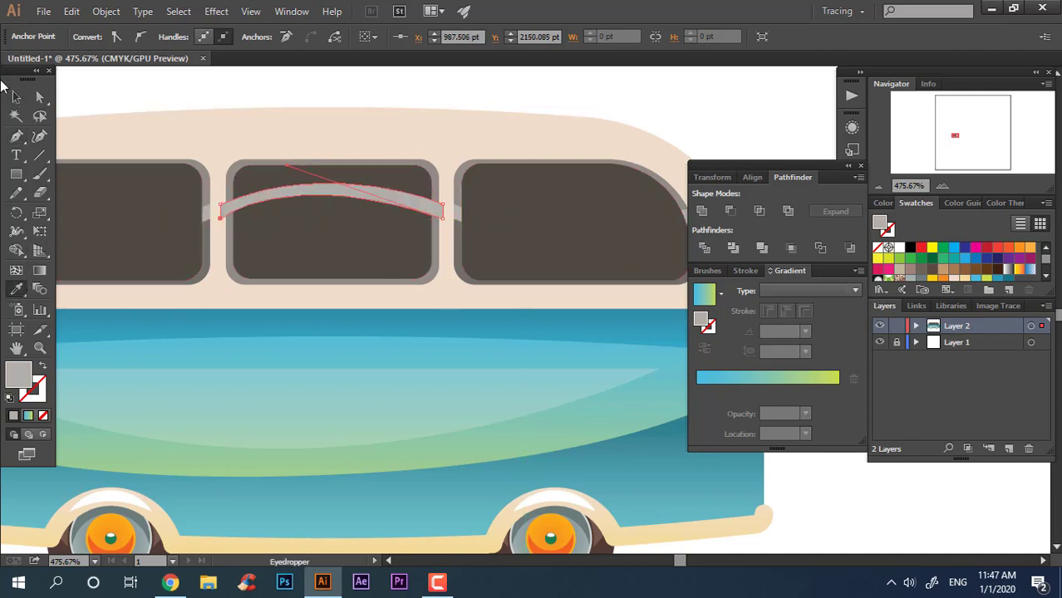
Divide the middle window along the arc with Pathfinder and ungroup the pieces
shift+click(436, 250)
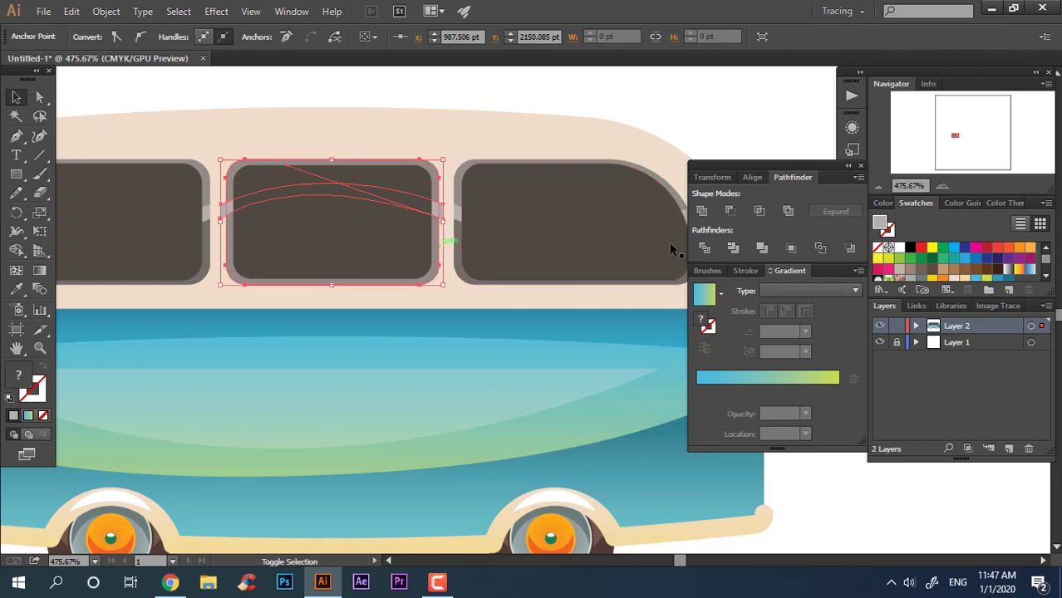
click(704, 249)
right_click(355, 207)
click(462, 302)
click(440, 83)
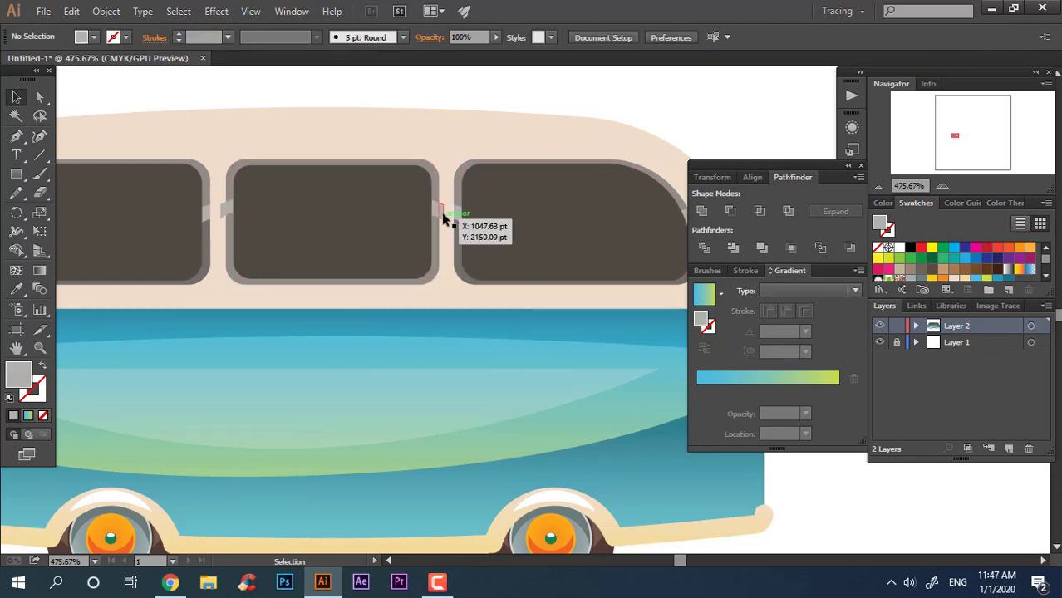
Give the lower piece the dark window glass colour, then zoom out to the whole van
click(230, 239)
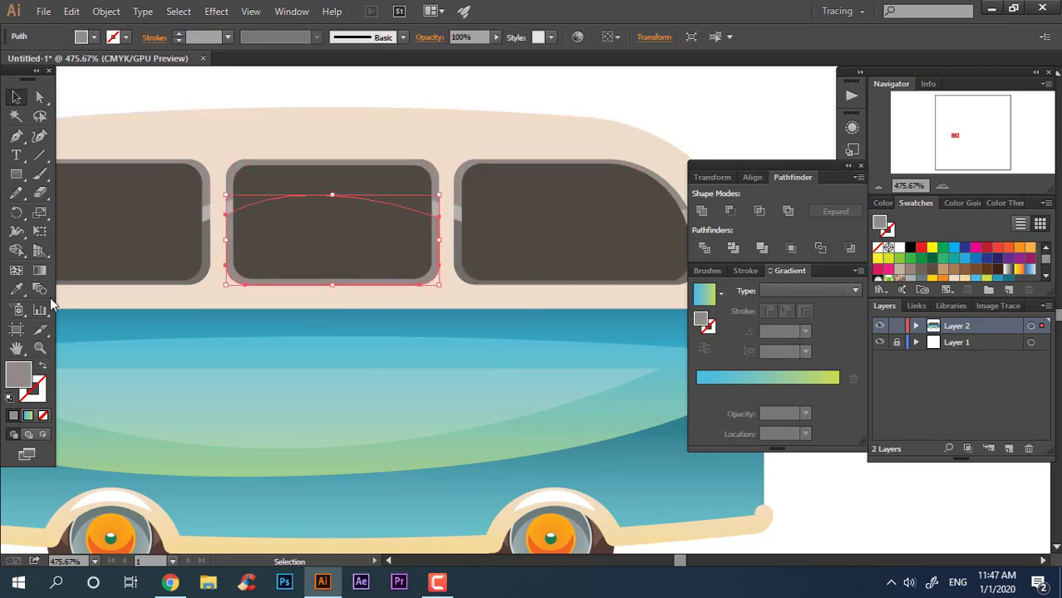
click(17, 288)
click(205, 244)
click(17, 97)
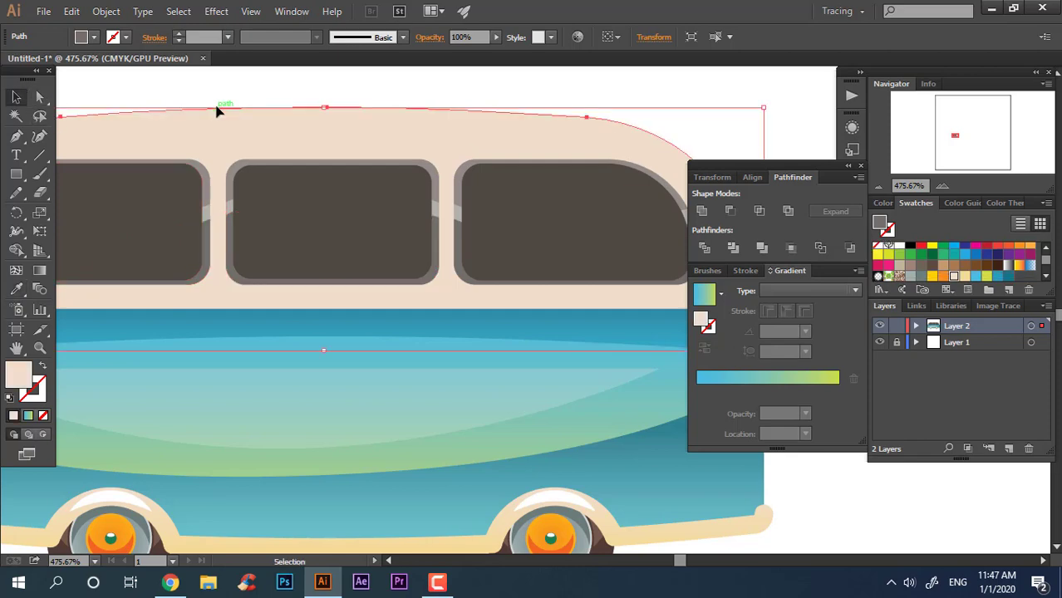
key(z)
click(468, 240)
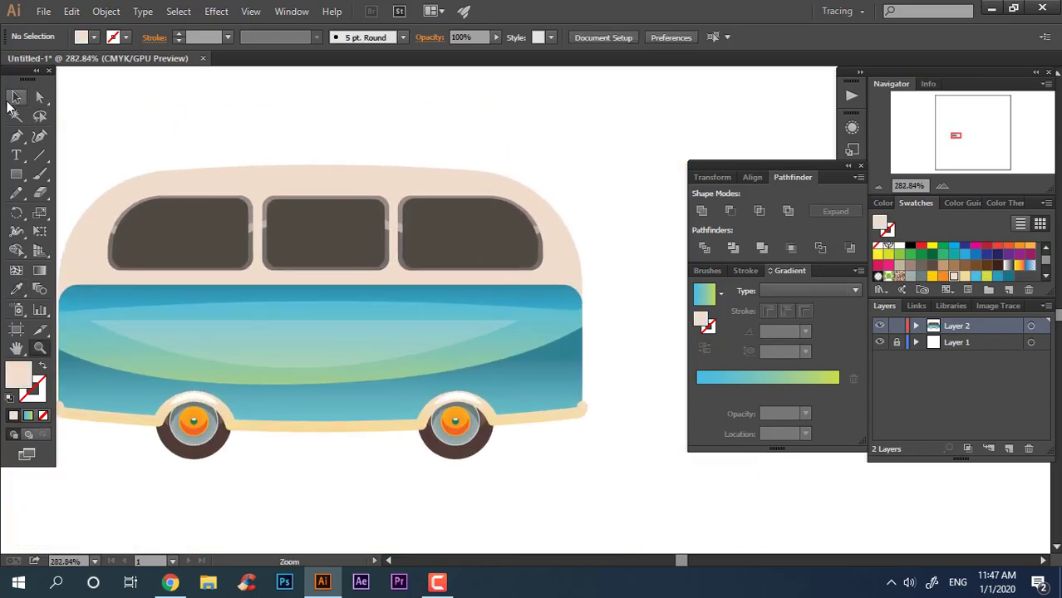
Ungroup the left and right windows and select all three window glass pieces
right_click(498, 249)
click(565, 339)
click(601, 173)
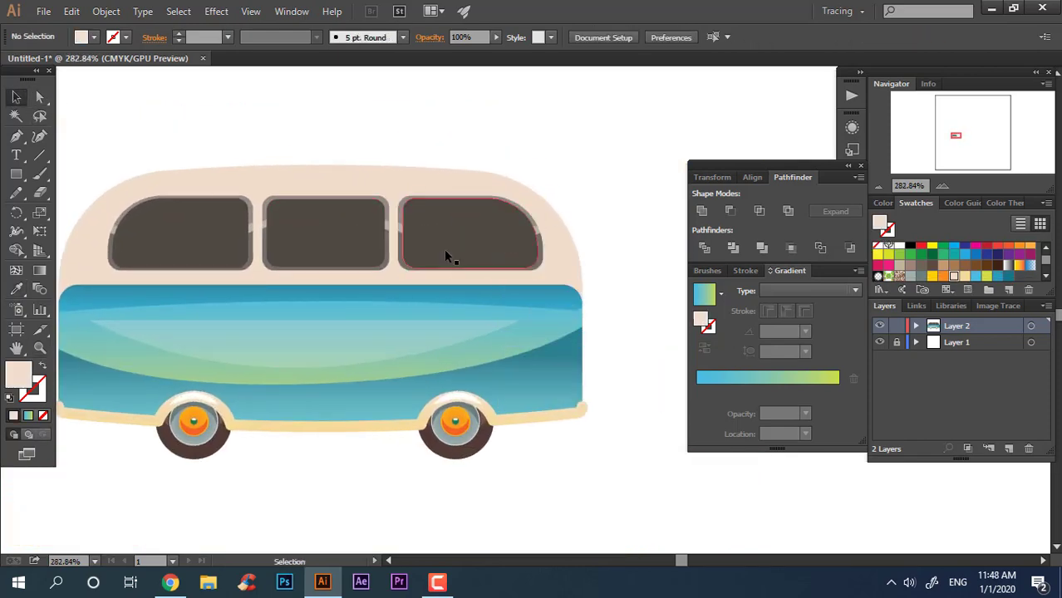
click(446, 251)
right_click(214, 245)
click(254, 341)
click(473, 142)
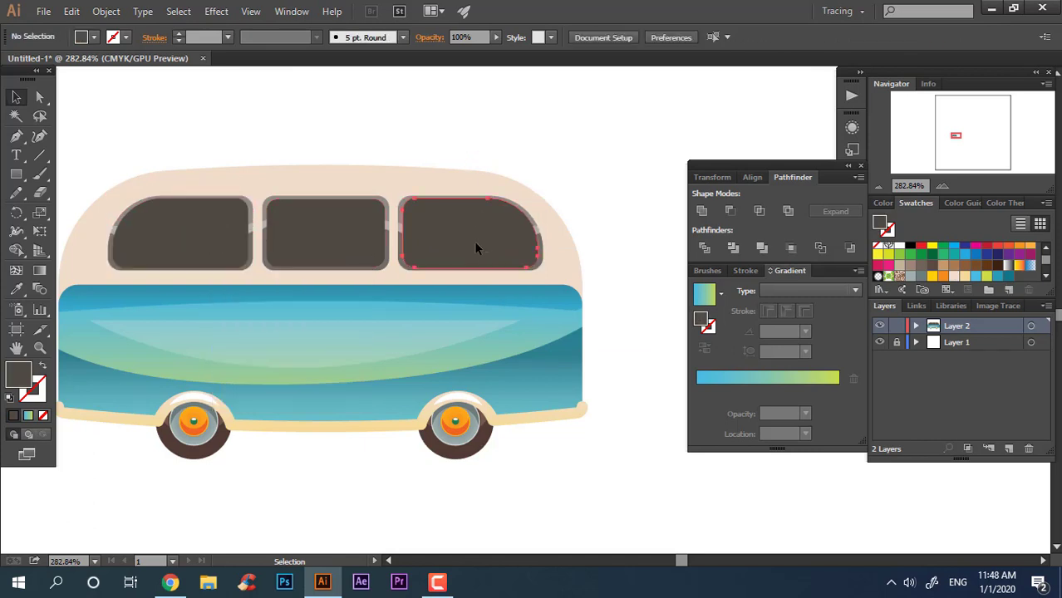
click(473, 241)
shift+click(325, 239)
shift+click(214, 244)
drag(214, 244, 433, 261)
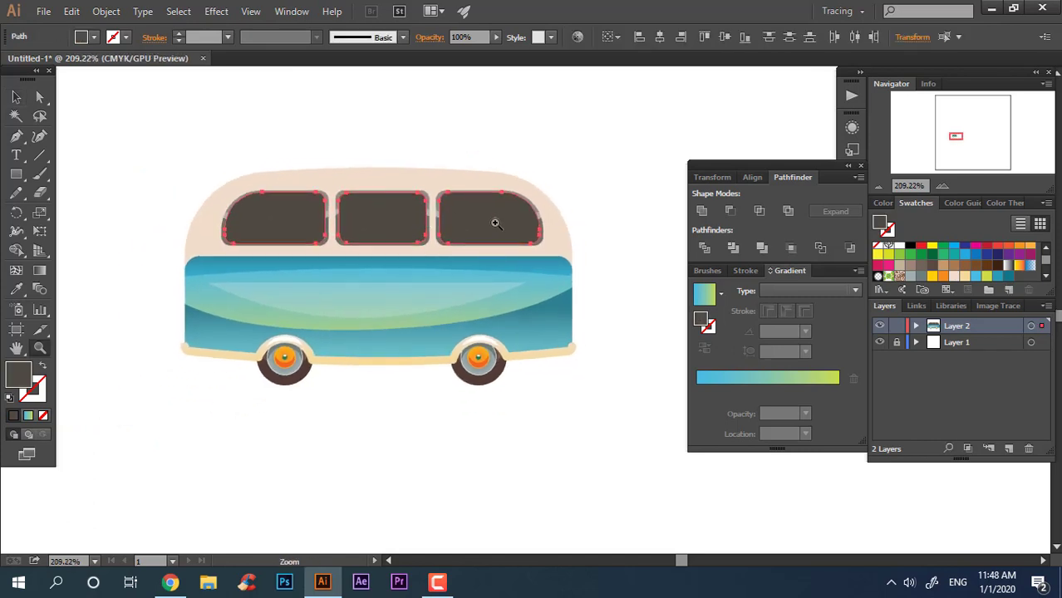
Draw a wide ellipse across the van's windows and body
drag(10, 177, 102, 208)
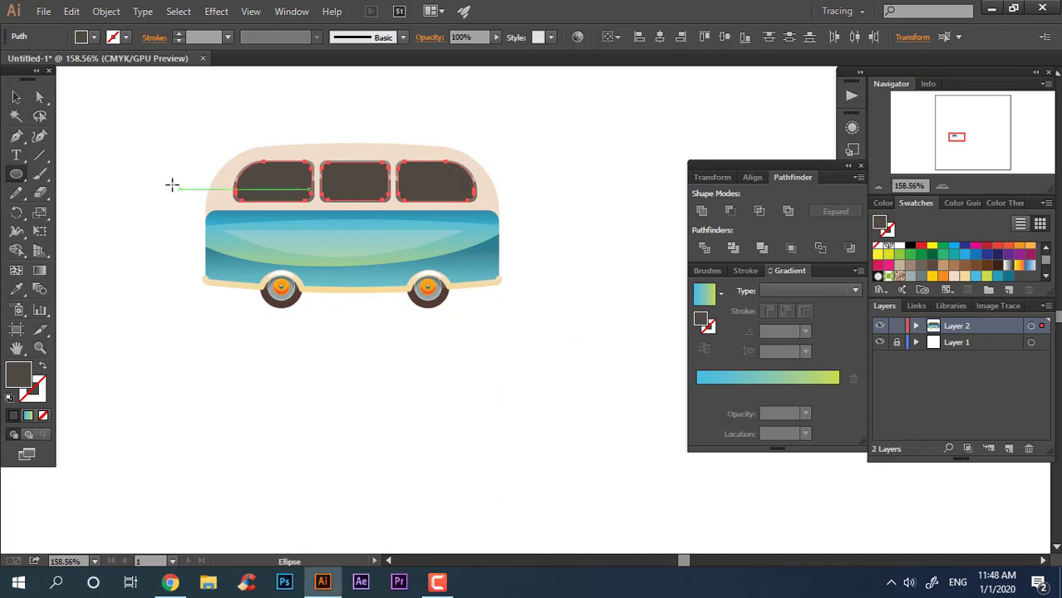
drag(167, 178, 544, 315)
key(v)
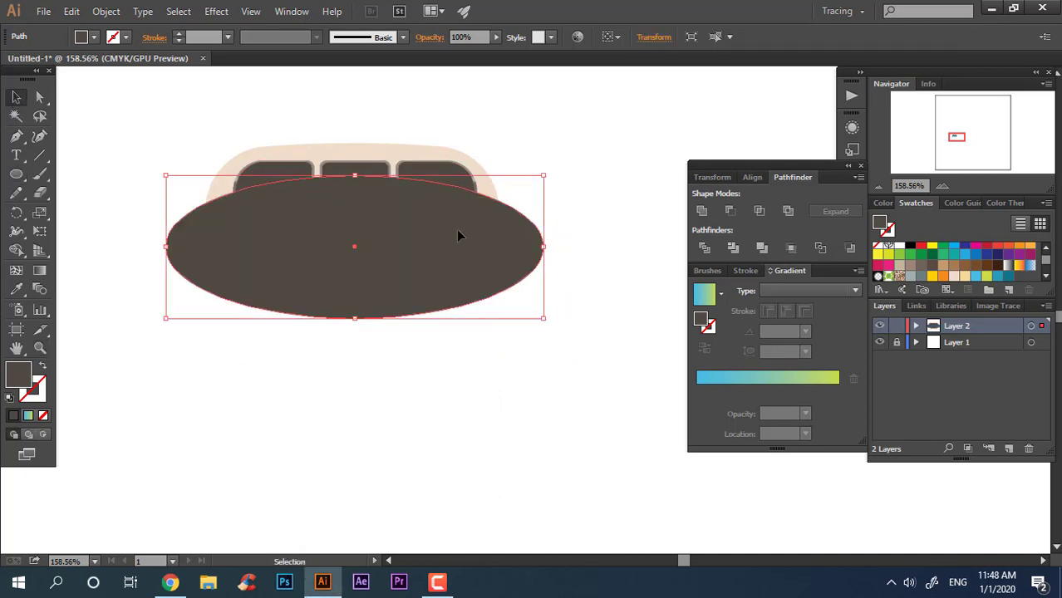
drag(474, 238, 512, 244)
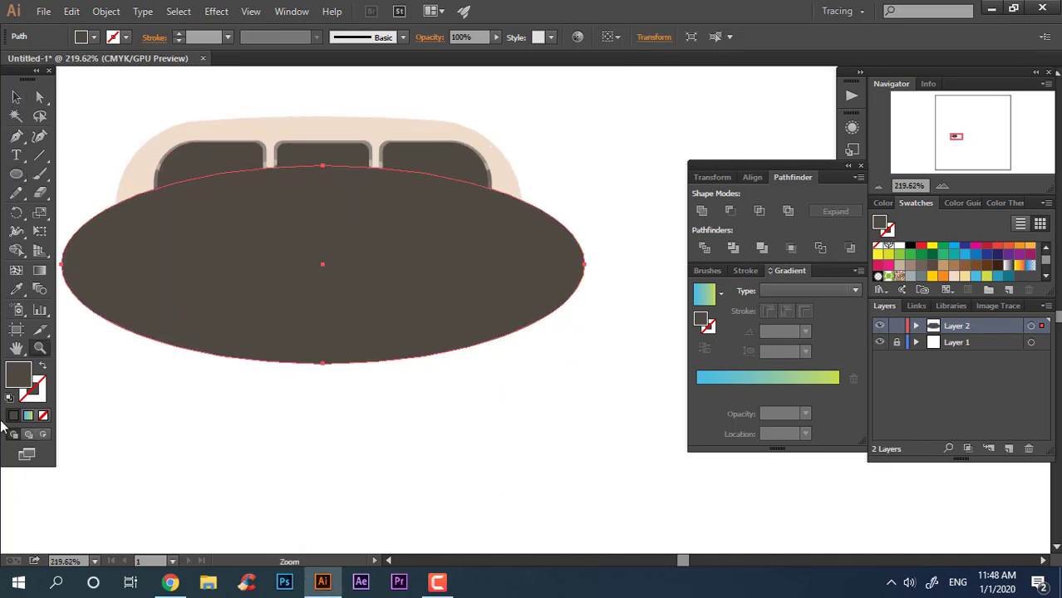
Fill the ellipse light blue and save that blue as a new swatch
double_click(21, 380)
mouse_move(572, 374)
mouse_down()
mouse_move(571, 303)
mouse_move(571, 317)
mouse_up()
click(460, 239)
click(705, 238)
click(1008, 290)
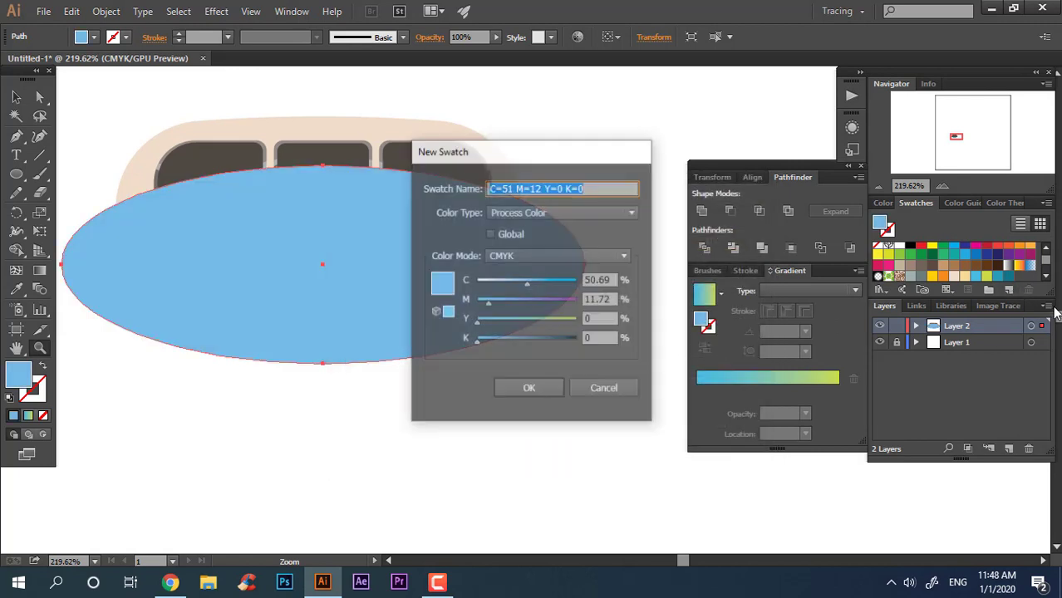
click(530, 384)
Save the dark window glass colour as a new swatch
click(17, 98)
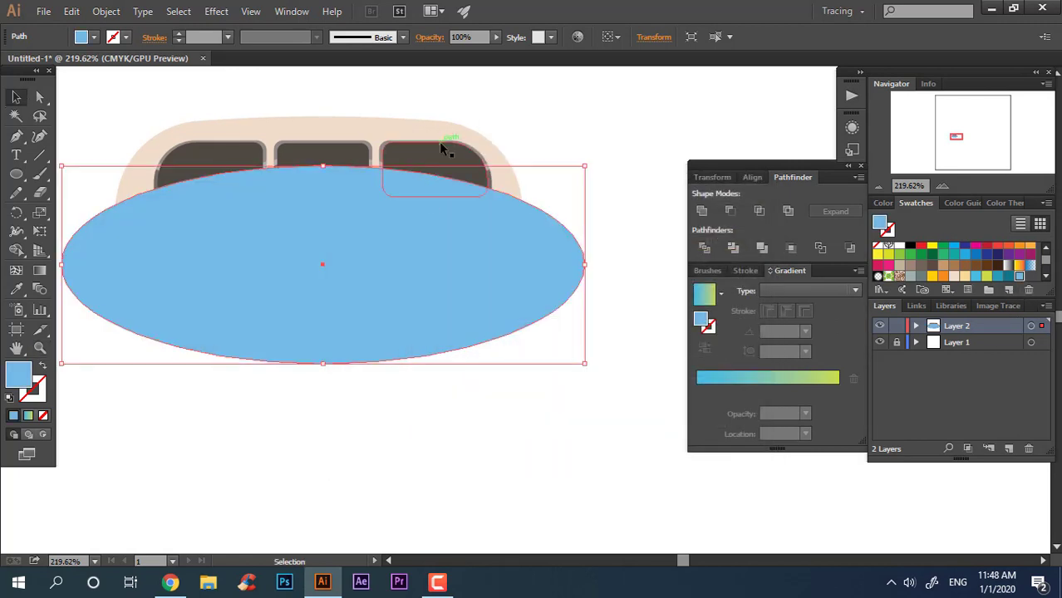
click(439, 143)
click(1009, 289)
click(529, 389)
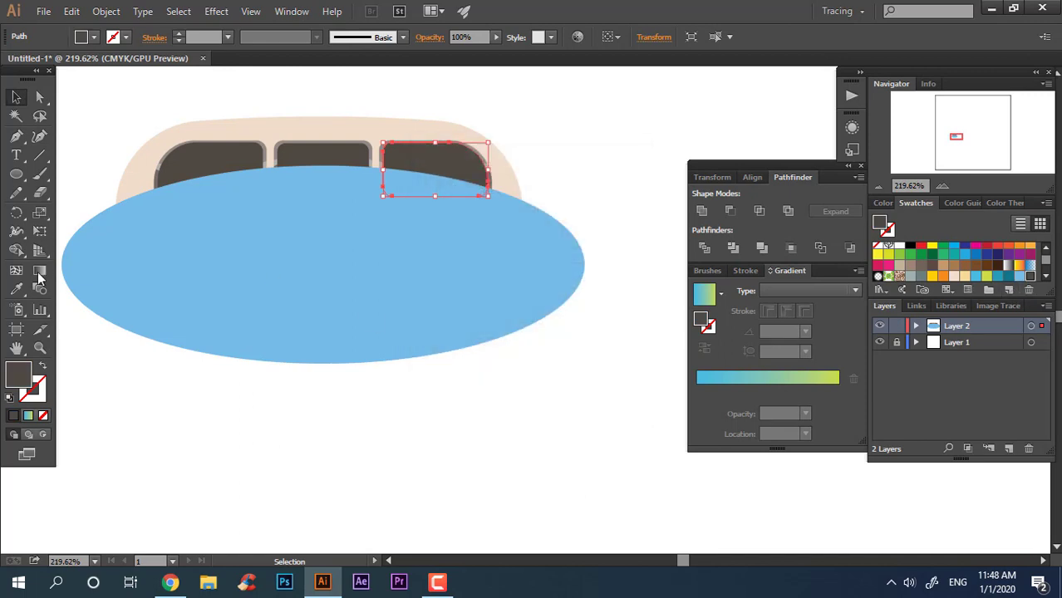
click(123, 293)
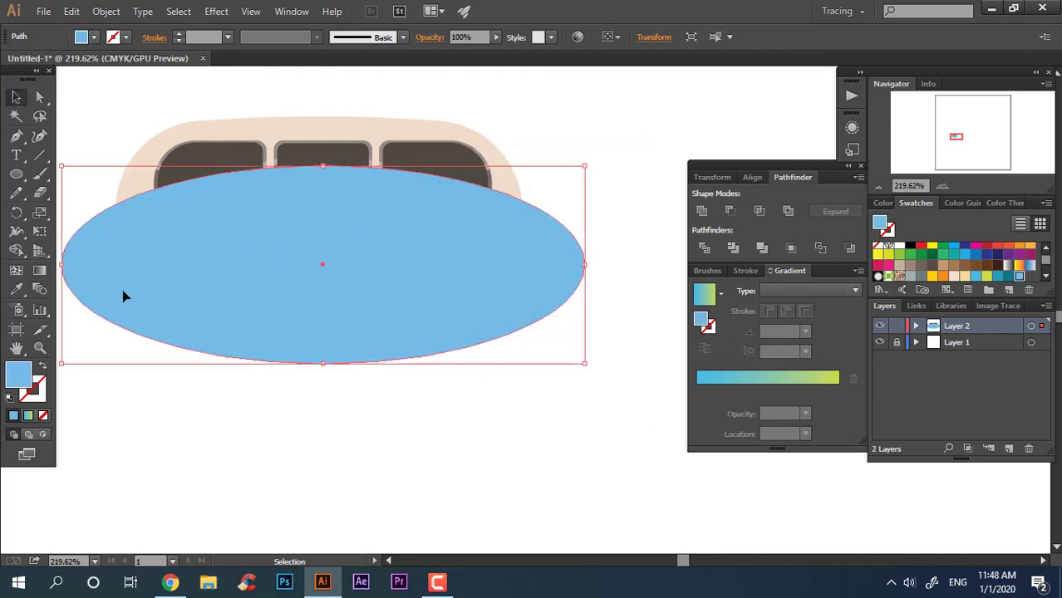
Give the ellipse a vertical gradient from blue at top to dark grey-brown at bottom
key(g)
click(332, 208)
mouse_move(249, 264)
mouse_down()
mouse_move(245, 308)
mouse_move(88, 415)
mouse_up()
mouse_move(320, 257)
mouse_down()
mouse_move(325, 451)
mouse_move(335, 154)
mouse_move(323, 153)
mouse_up()
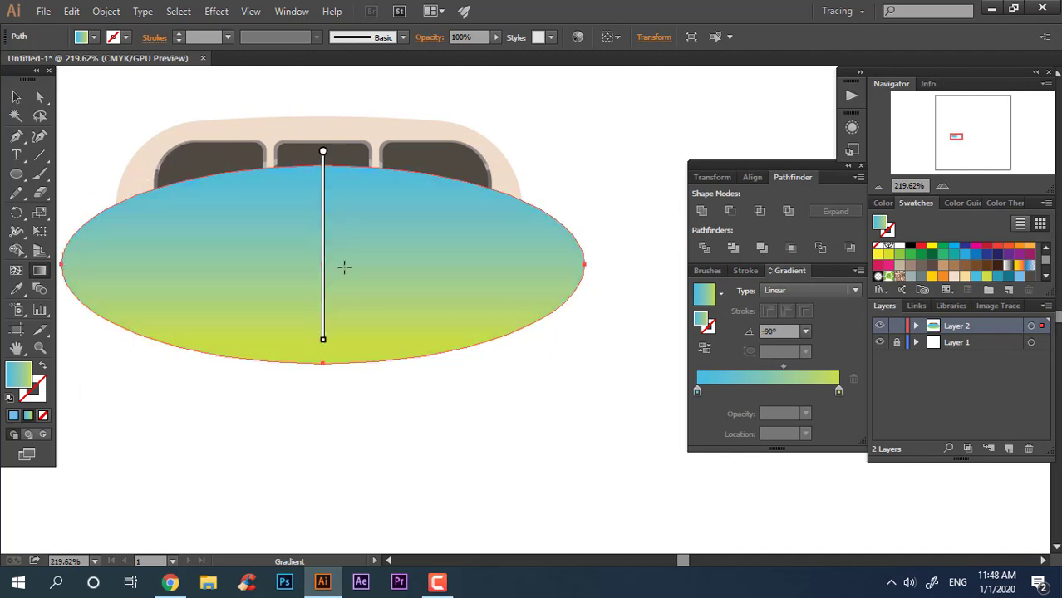
double_click(327, 339)
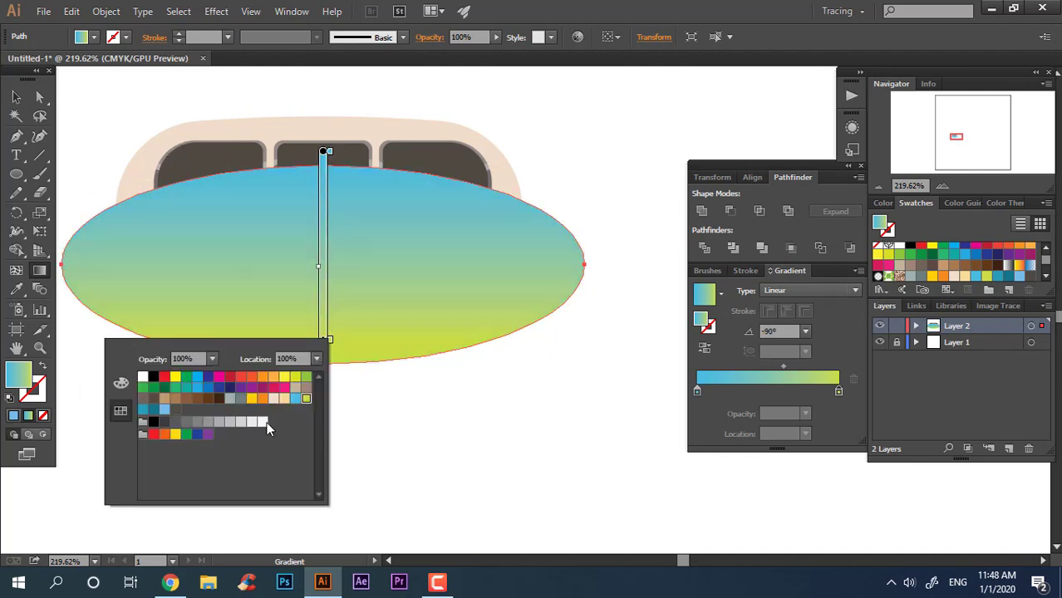
click(174, 416)
double_click(327, 155)
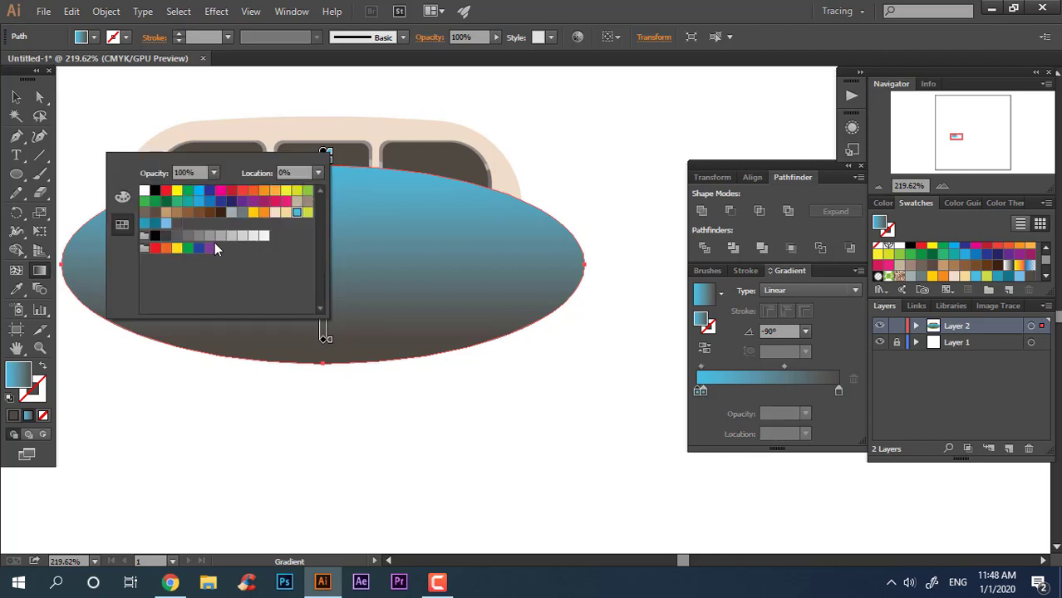
click(333, 336)
mouse_move(325, 250)
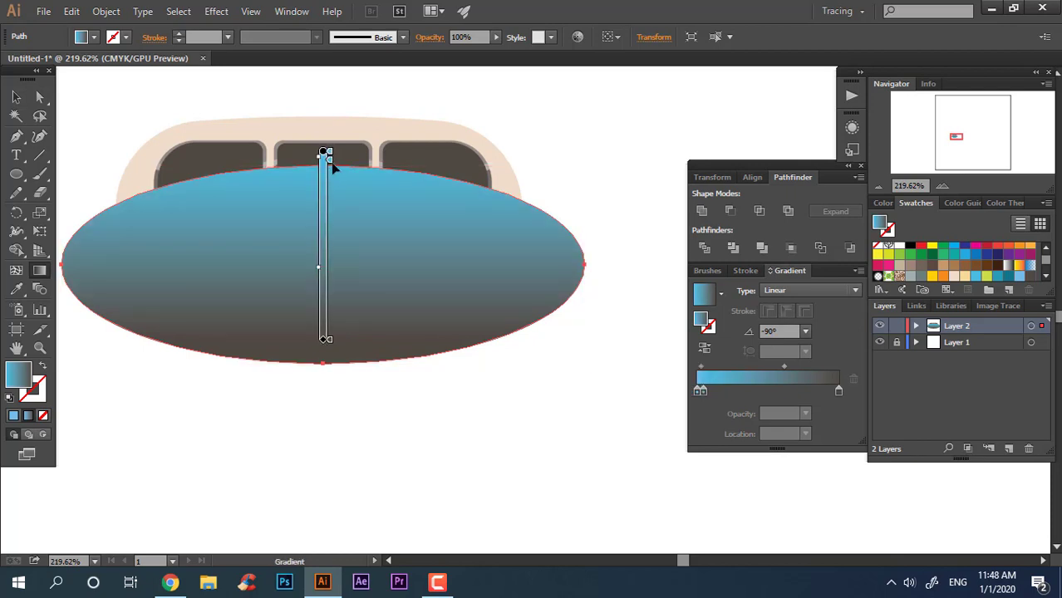
Readjust the ellipse gradient so the blue sits at the top and reaches lower
mouse_move(325, 339)
scroll(356, 202, up, 1)
key(v)
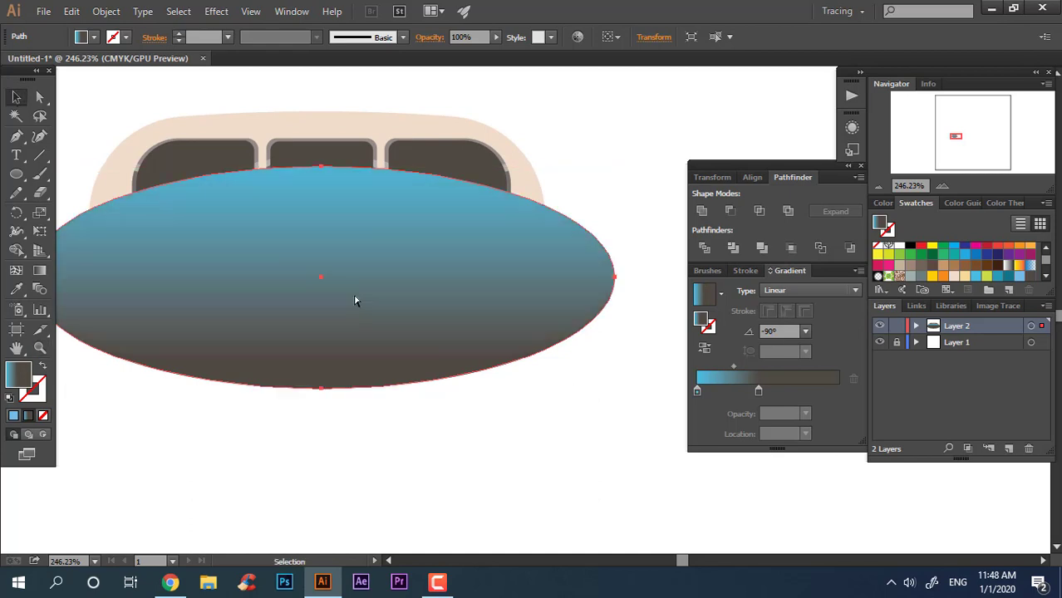
click(39, 270)
drag(322, 287, 279, 181)
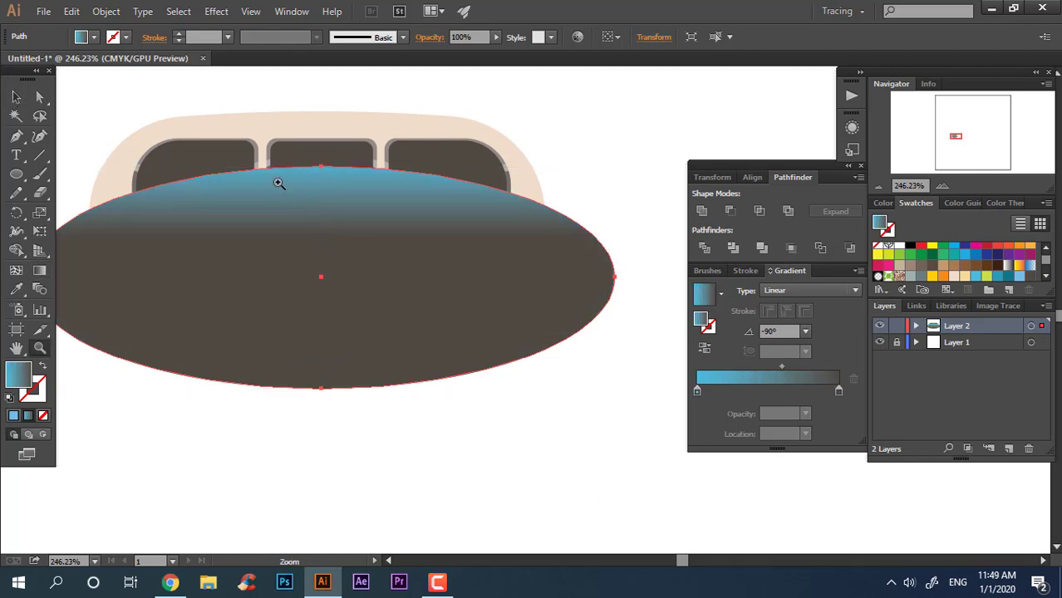
key(z)
click(279, 180)
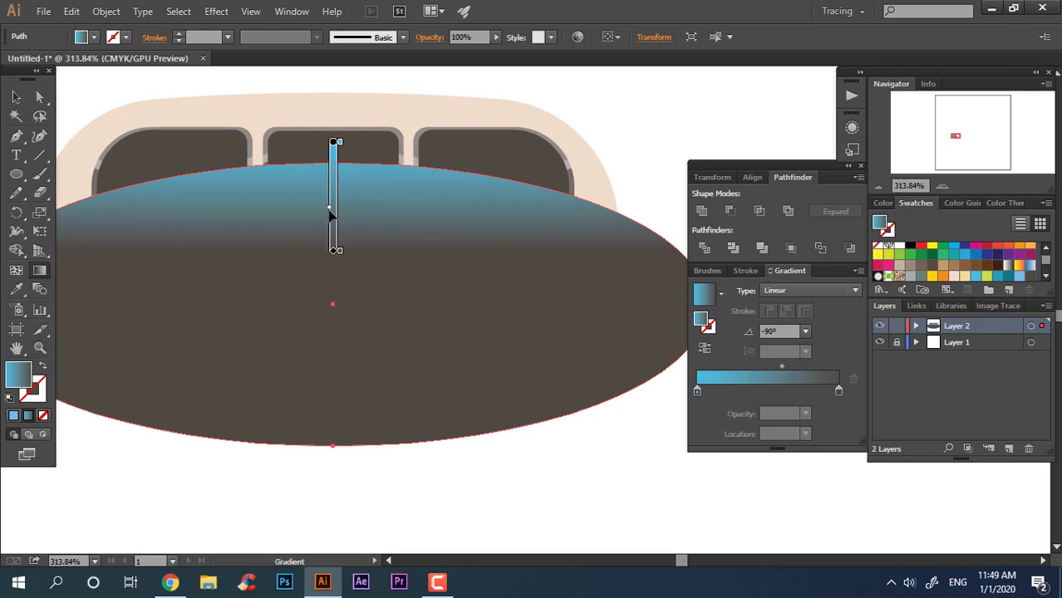
drag(335, 143, 336, 194)
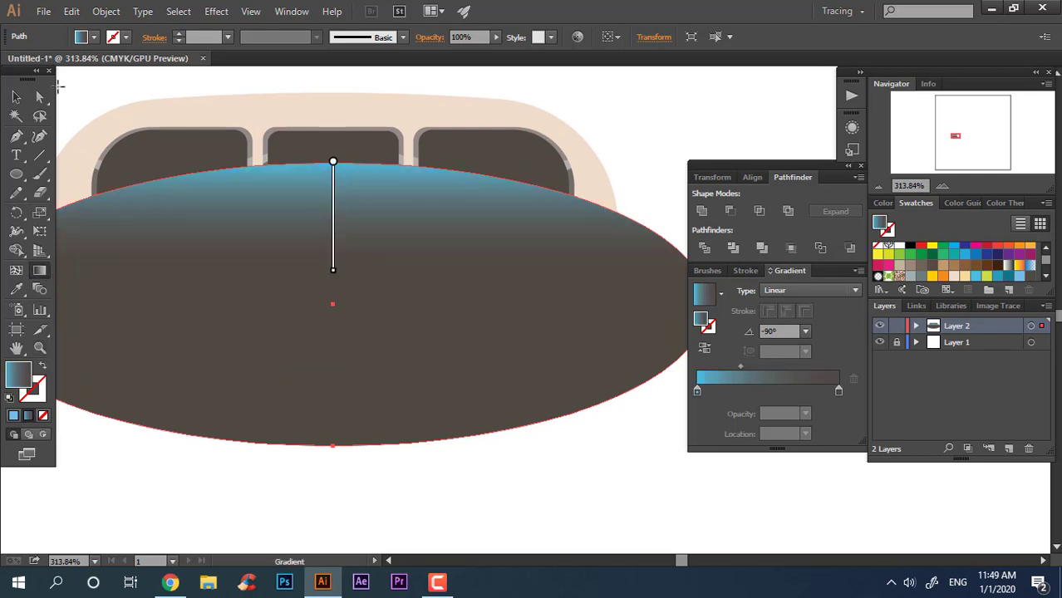
Divide the three windows along the gradient ellipse and ungroup the result
key(v)
click(202, 162)
shift+click(339, 159)
shift+click(490, 166)
click(704, 248)
right_click(486, 251)
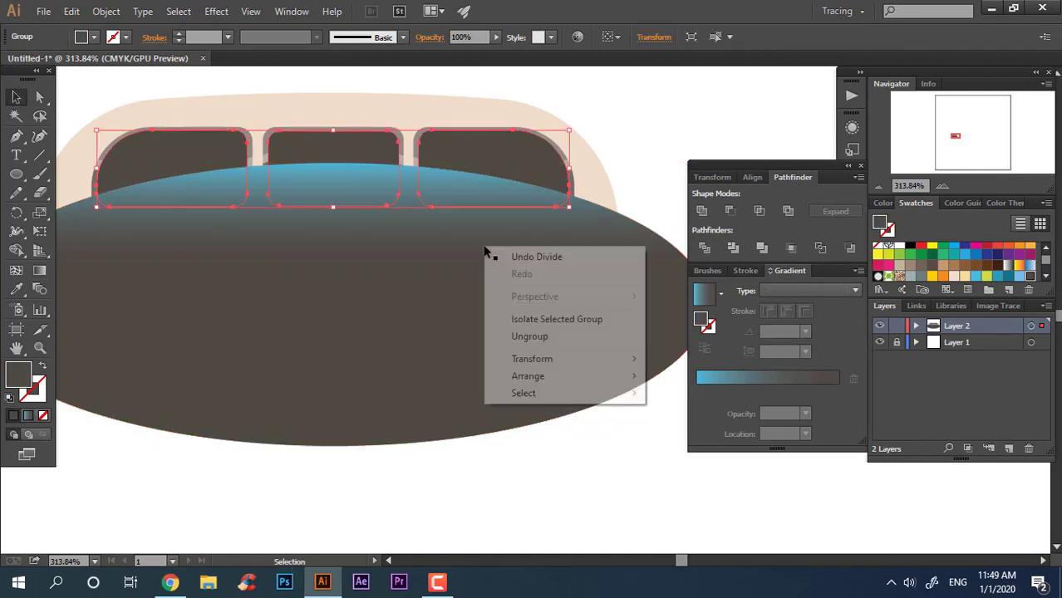
click(530, 336)
click(553, 324)
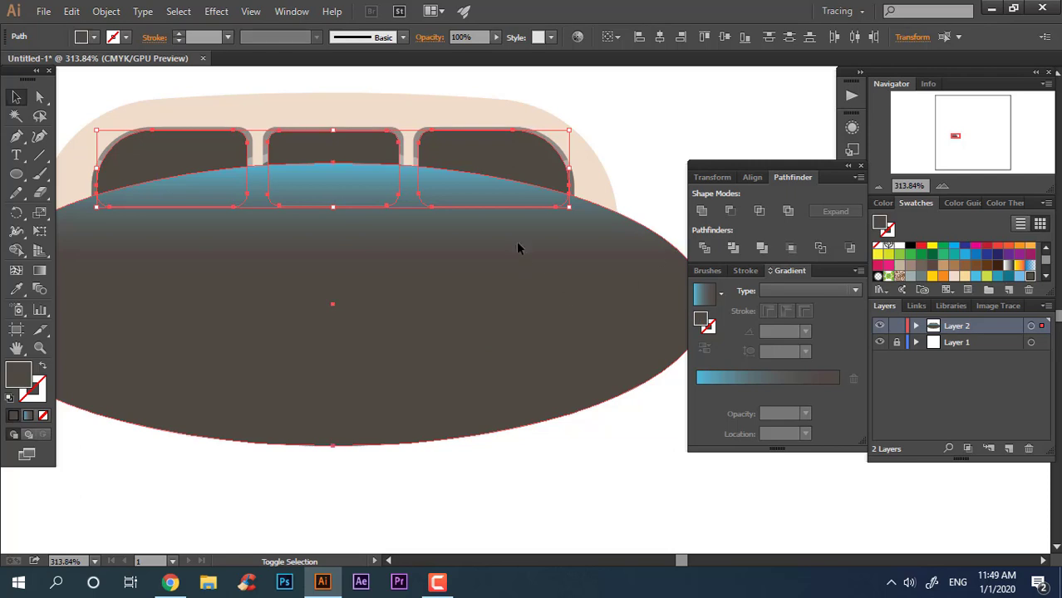
Ungroup the divided pieces and delete the leftover ellipse
click(516, 247)
right_click(453, 277)
click(549, 367)
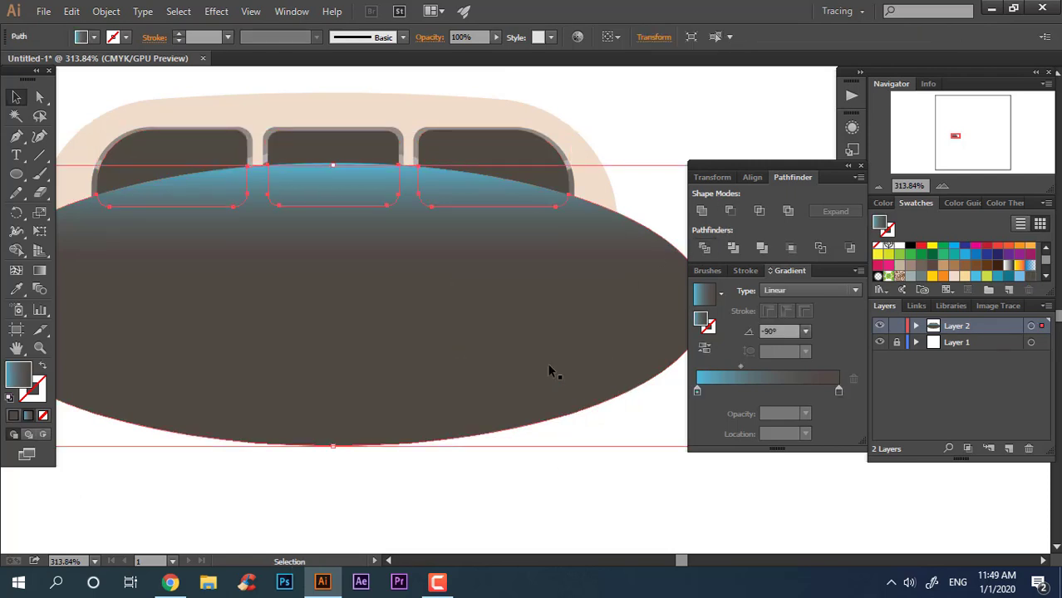
key(Delete)
scroll(387, 171, up, 1)
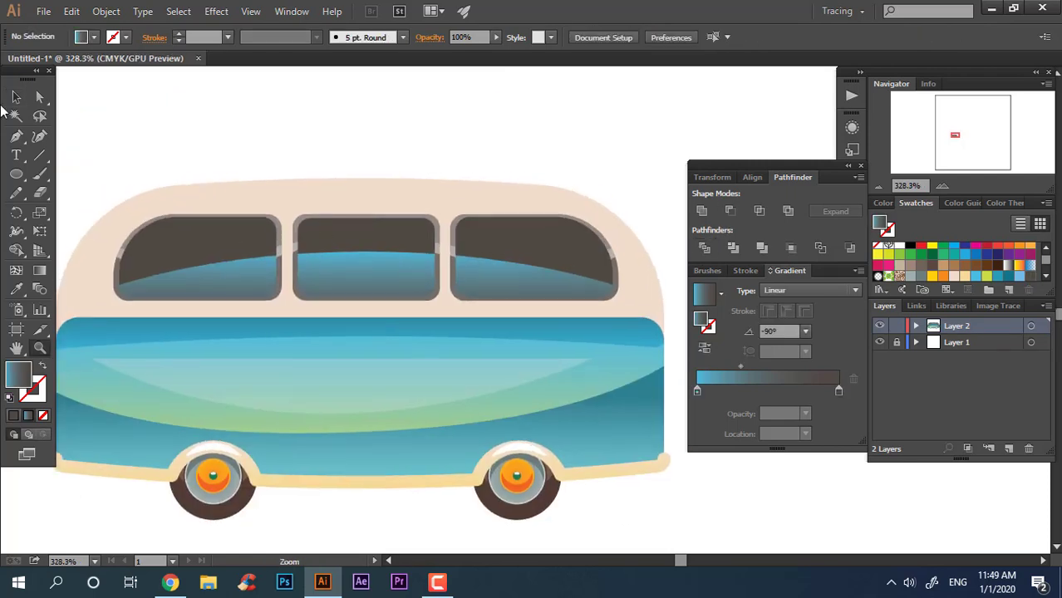
Drag the left and right glass gradients upward to darken them
click(224, 278)
key(g)
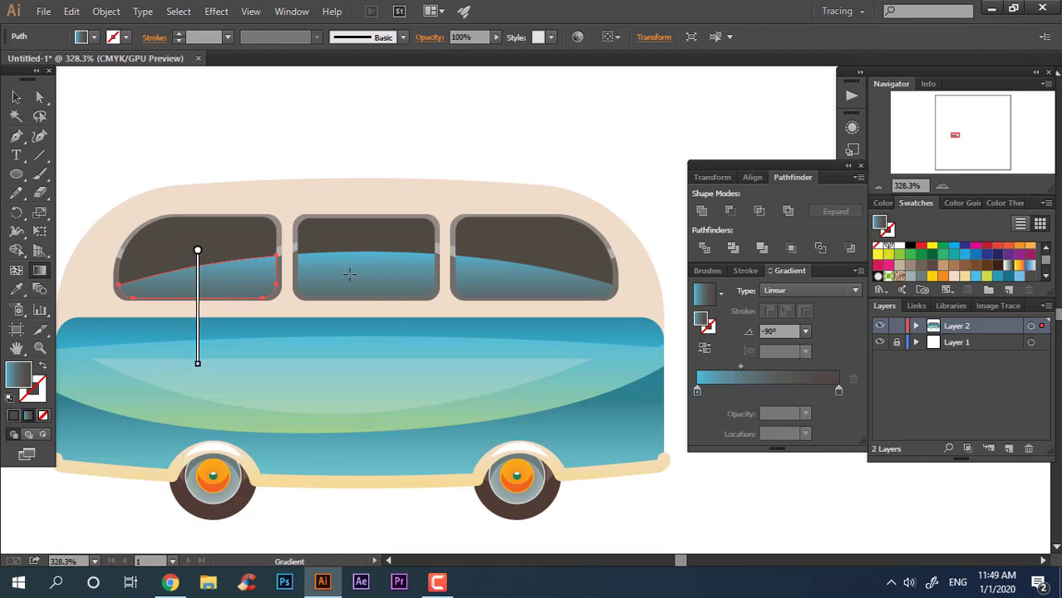
drag(198, 246, 198, 240)
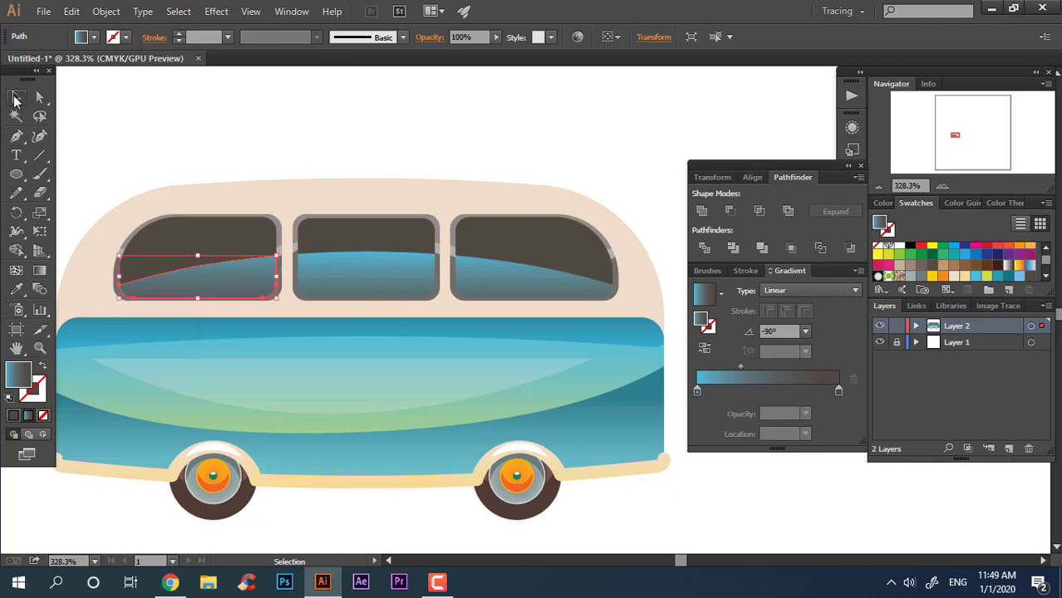
drag(538, 251, 534, 241)
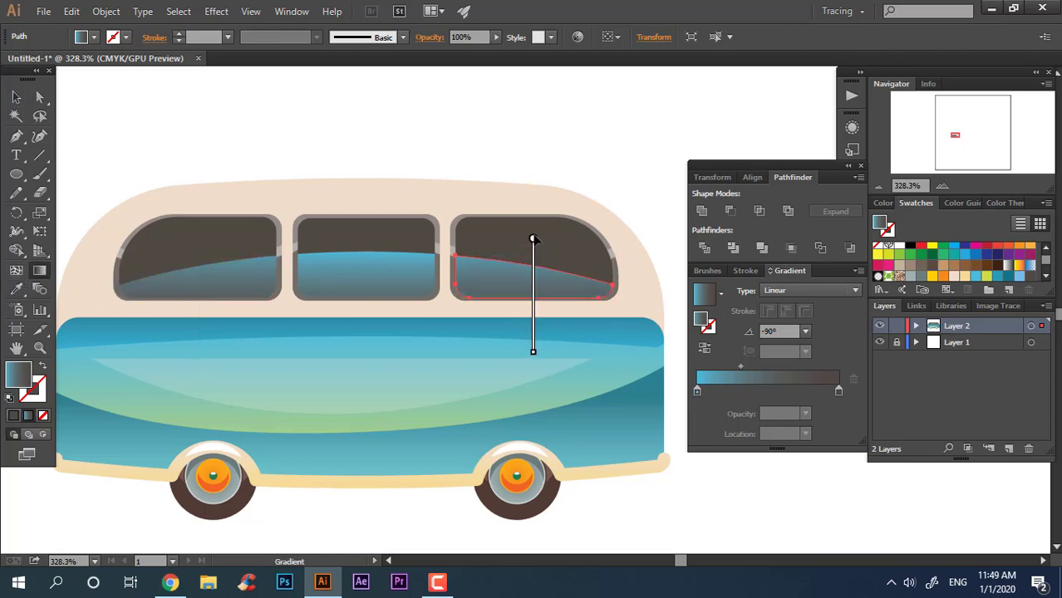
click(17, 98)
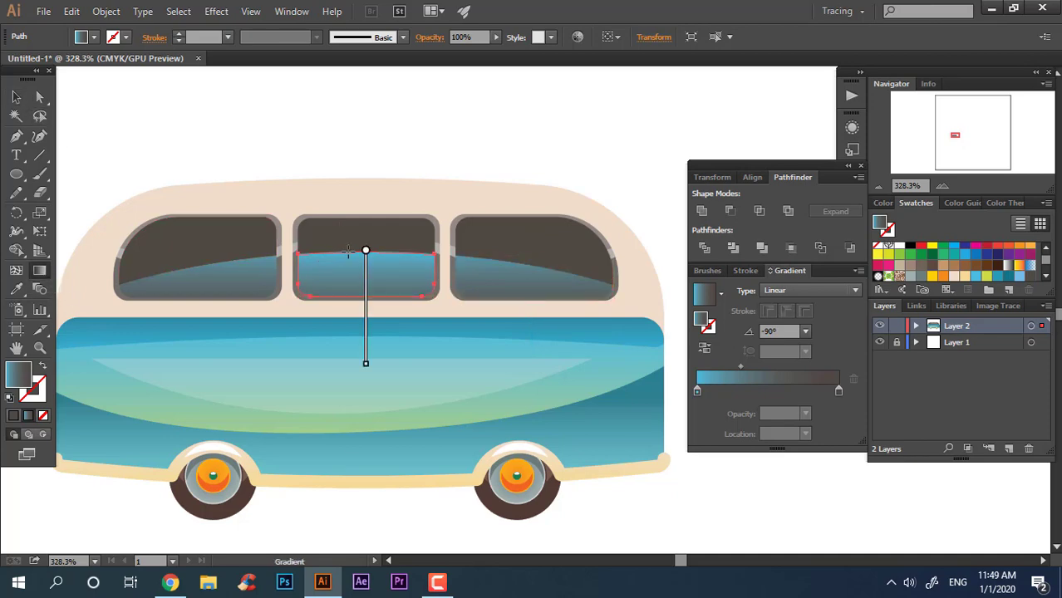
click(17, 98)
Set all three window glass pieces to 80% opacity
click(418, 100)
key(z)
alt+click(459, 258)
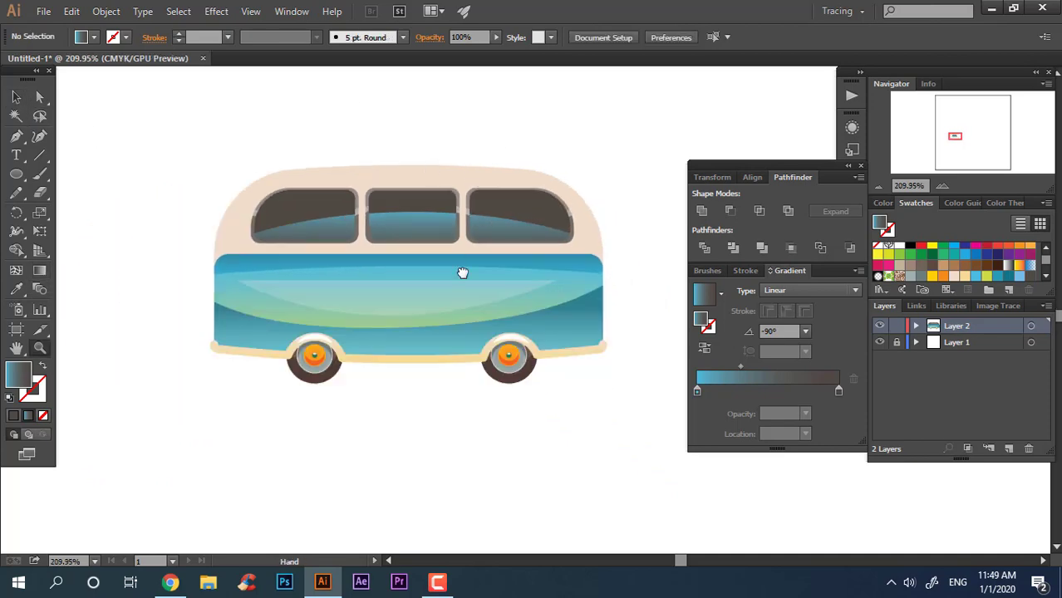
click(486, 208)
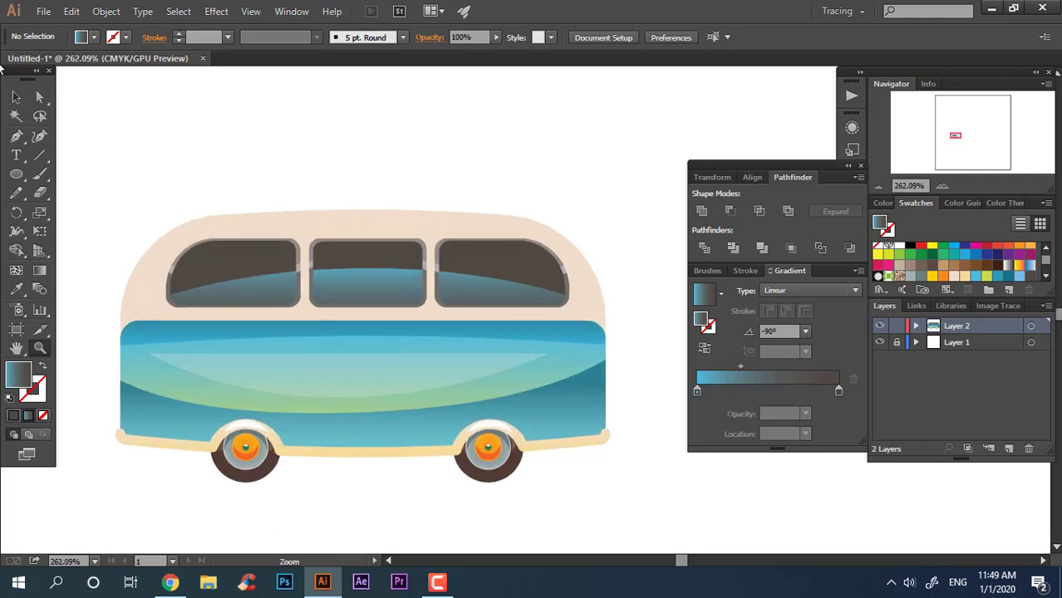
click(263, 292)
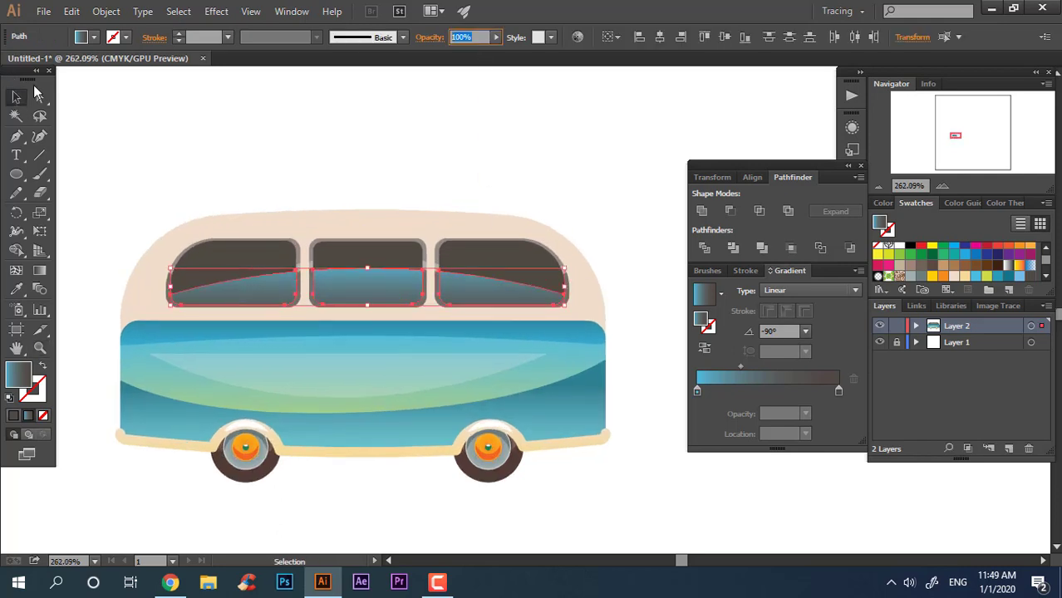
text(80)
click(225, 161)
key(z)
click(581, 244)
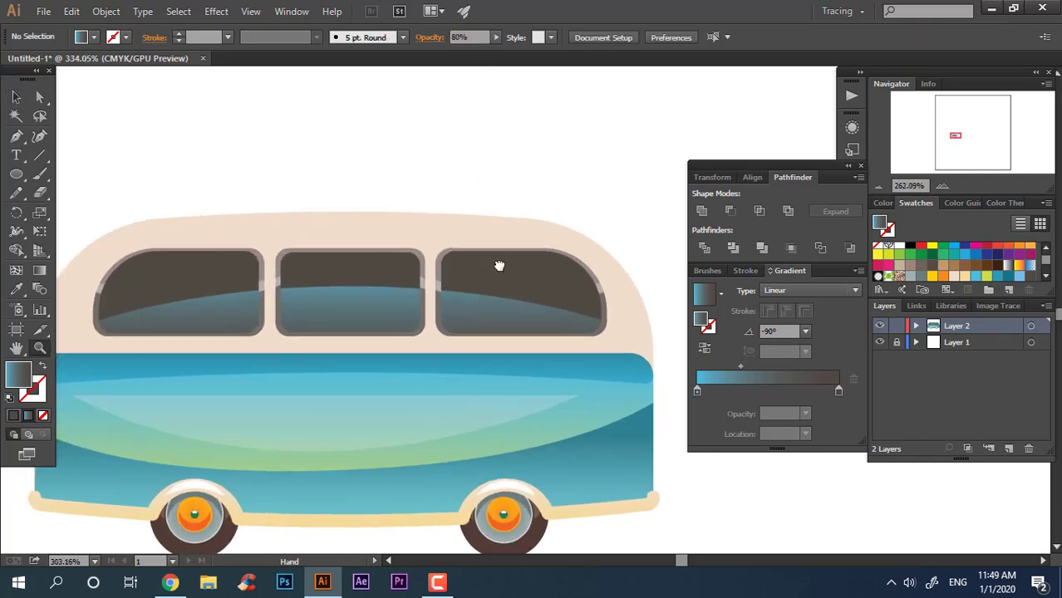
Pen-draw a closed curved shape peaking above the three windows
mouse_move(498, 266)
mouse_down()
mouse_move(479, 193)
mouse_move(456, 157)
mouse_up()
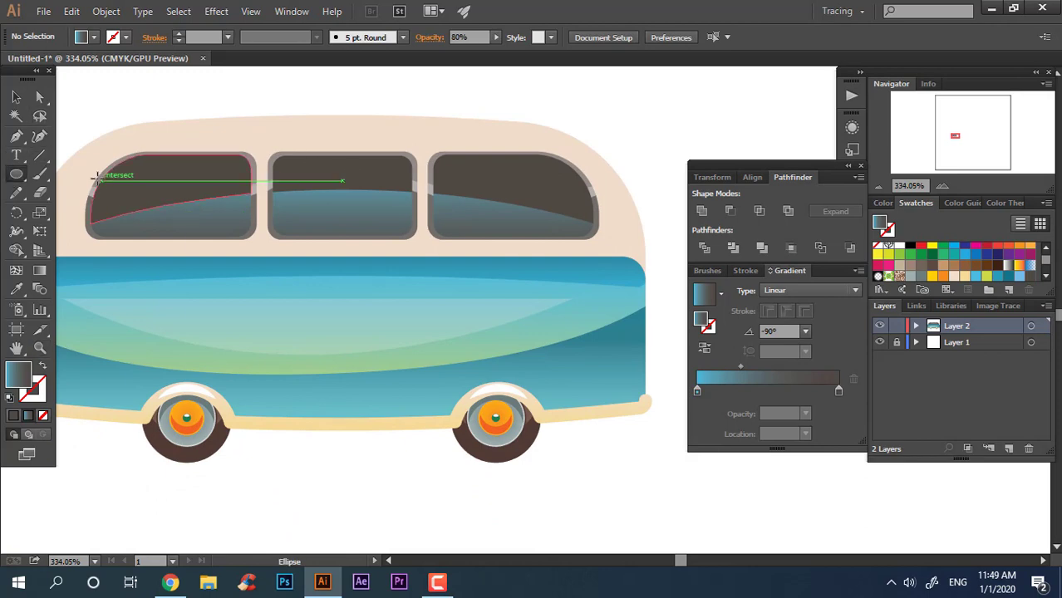
click(73, 182)
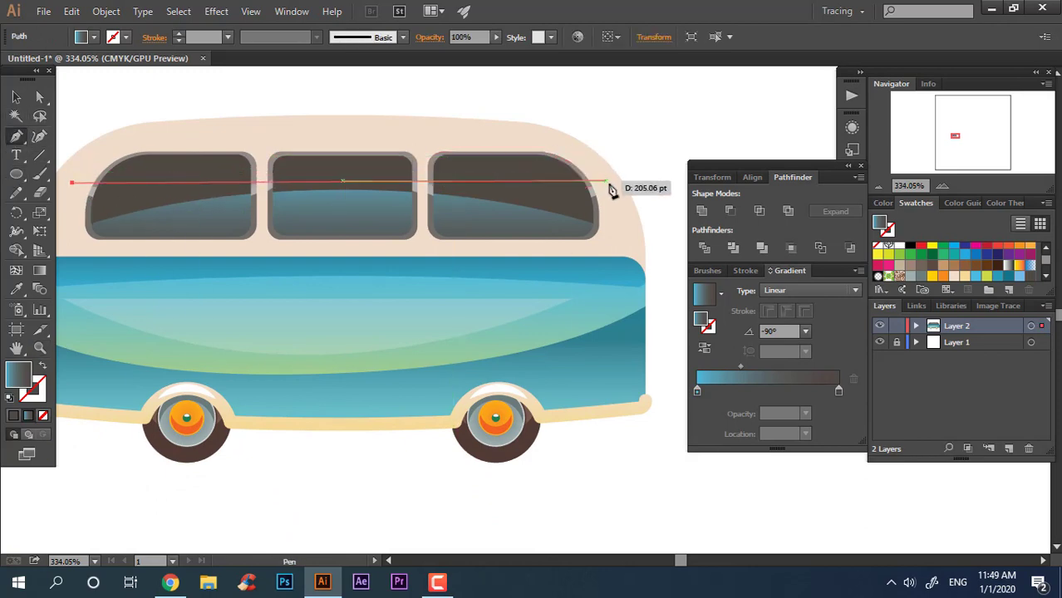
drag(608, 182, 945, 265)
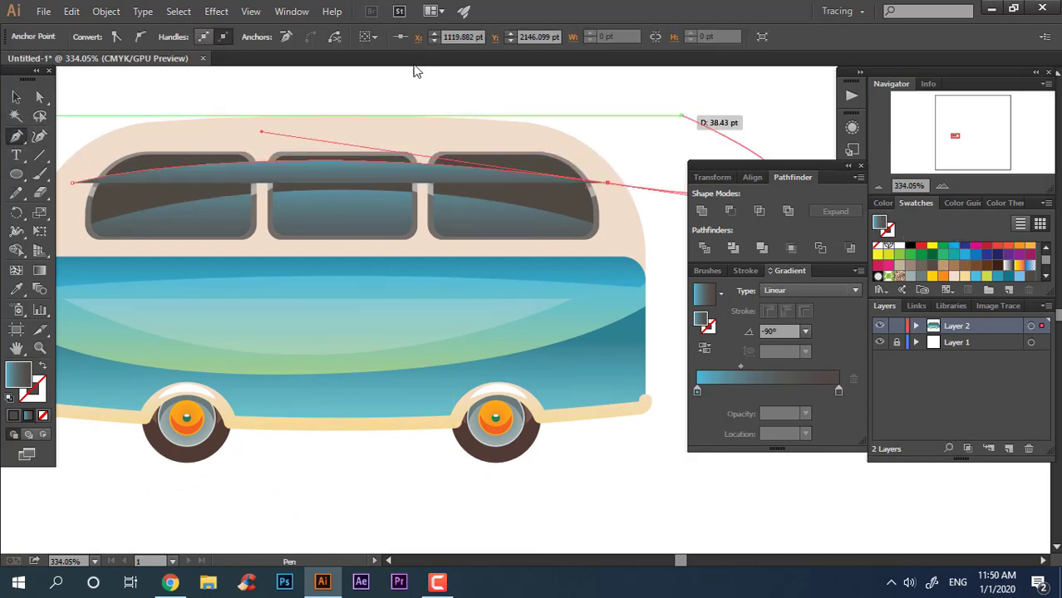
click(358, 102)
drag(72, 185, 65, 267)
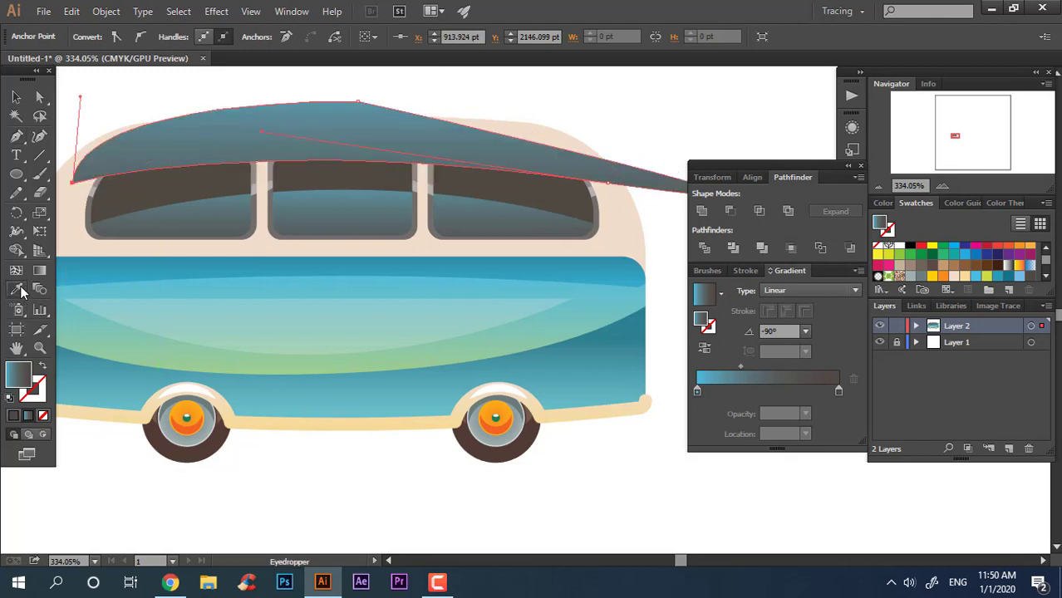
Fill the curved shape with dark brown #3A3532
click(19, 415)
double_click(14, 379)
click(376, 380)
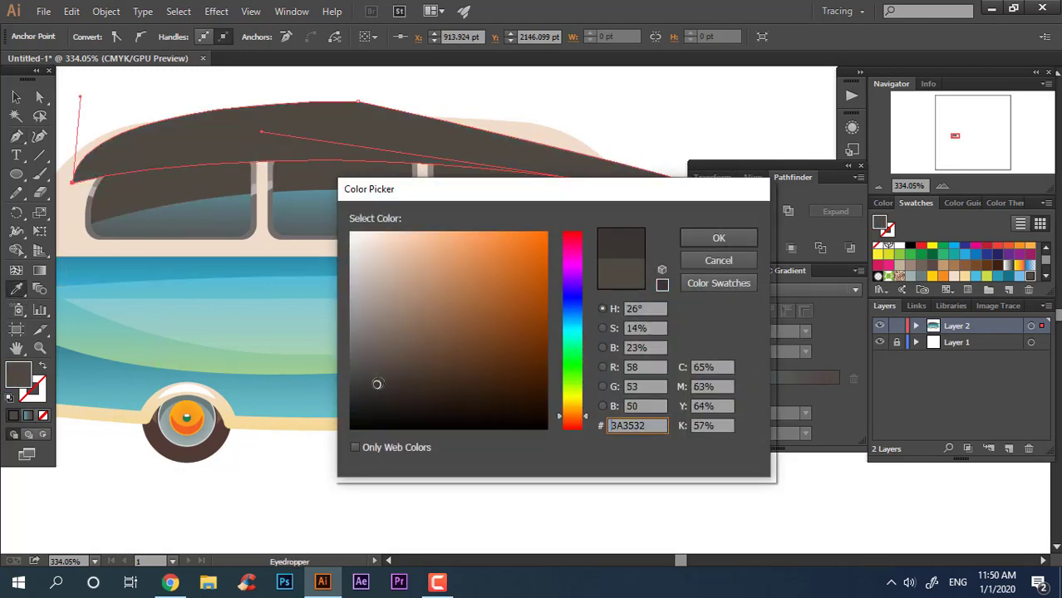
click(716, 237)
click(16, 98)
Ungroup the window pieces and paste the dark curved shape in front
click(222, 177)
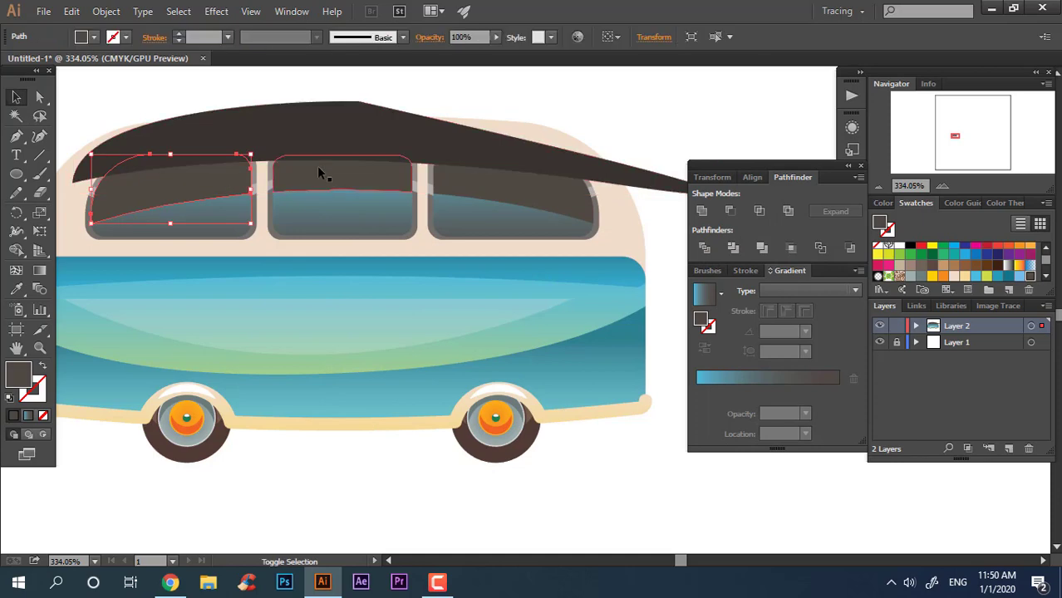
shift+click(316, 169)
shift+click(557, 199)
right_click(499, 146)
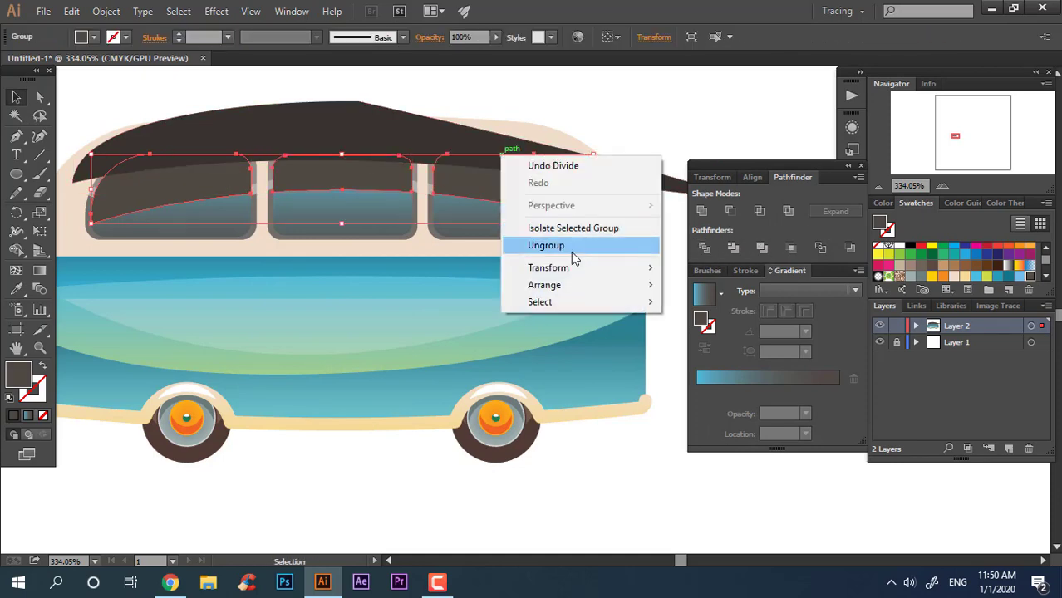
click(571, 249)
click(601, 169)
click(601, 172)
key(ctrl+x)
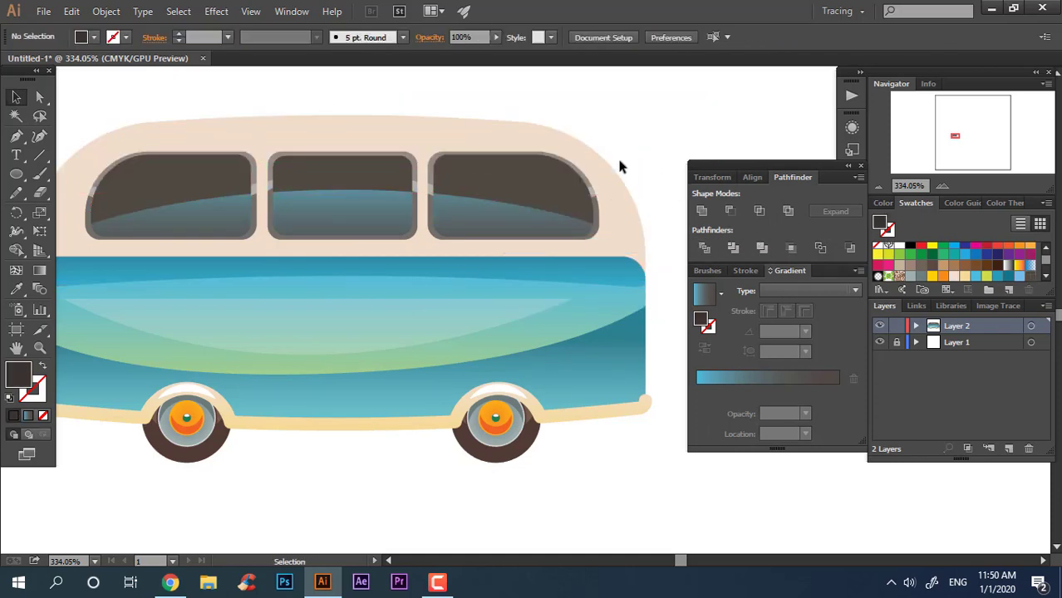
key(ctrl+f)
Divide the windows along the dark shape, ungroup, and delete the leftover roof piece
click(17, 98)
shift+click(208, 189)
shift+click(341, 178)
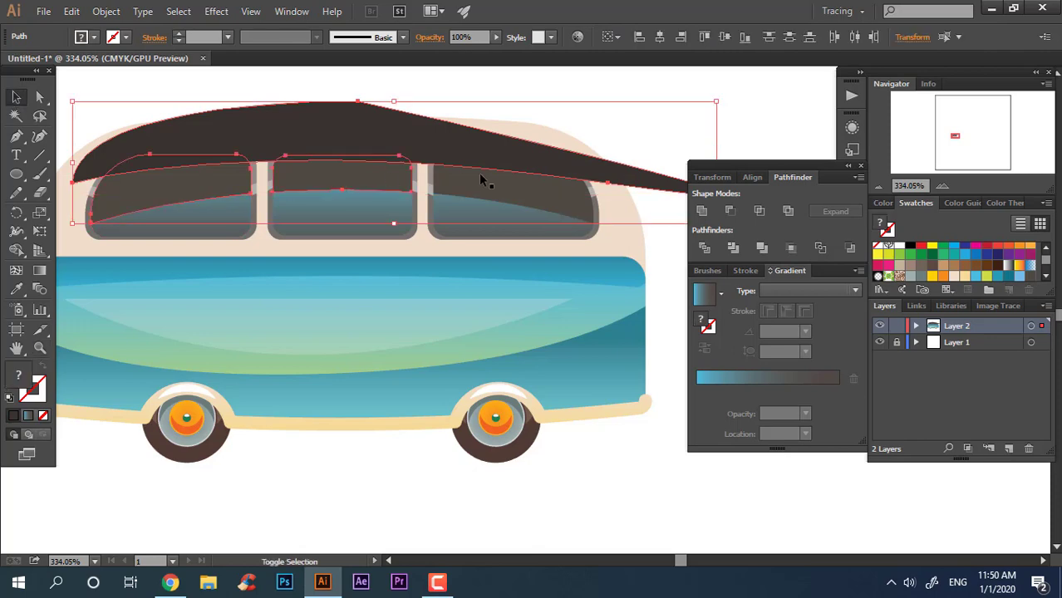
shift+click(481, 176)
click(705, 247)
right_click(363, 127)
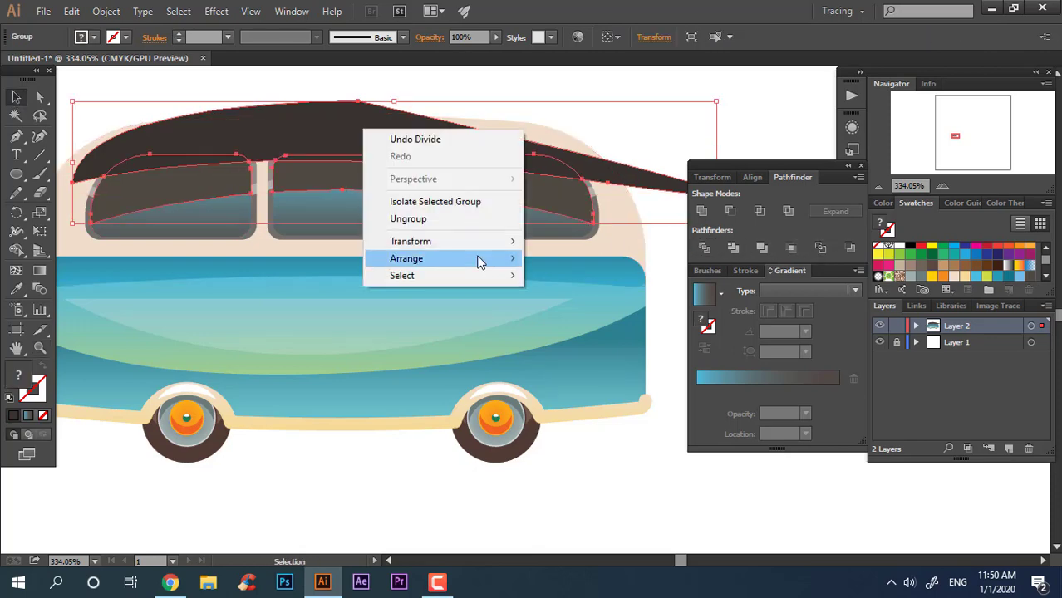
click(653, 475)
click(606, 169)
key(Delete)
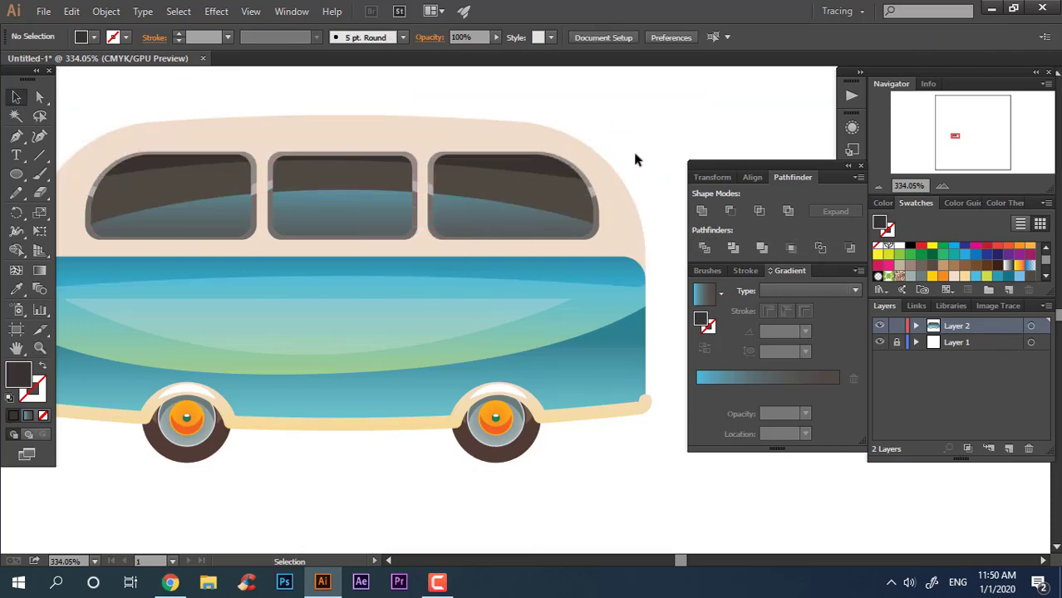
Draw a straight line along the top edge of the blue body
scroll(510, 195, down, 2)
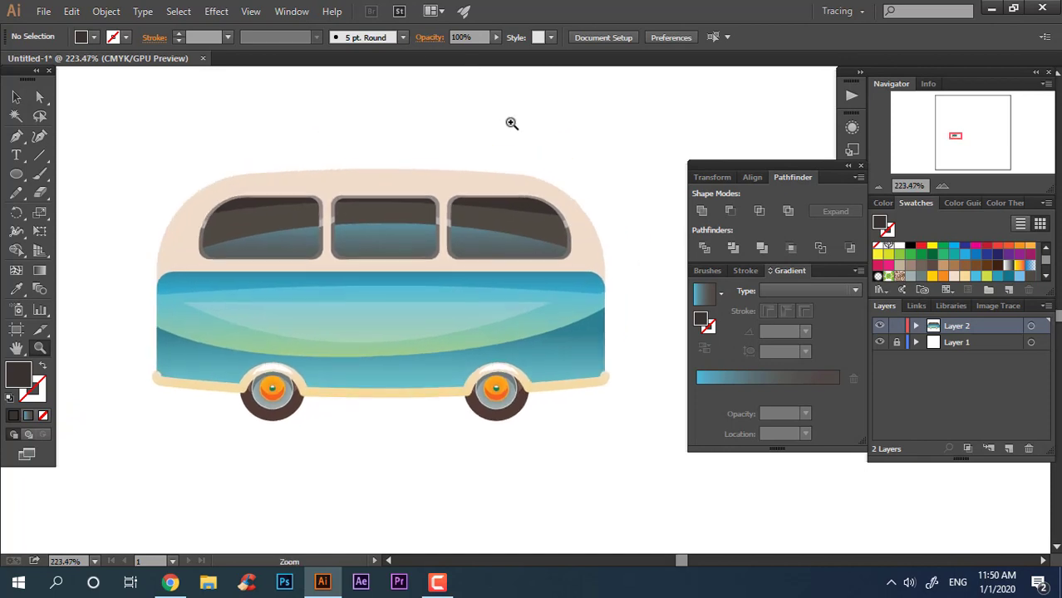
scroll(415, 328, up, 1)
drag(356, 311, 395, 276)
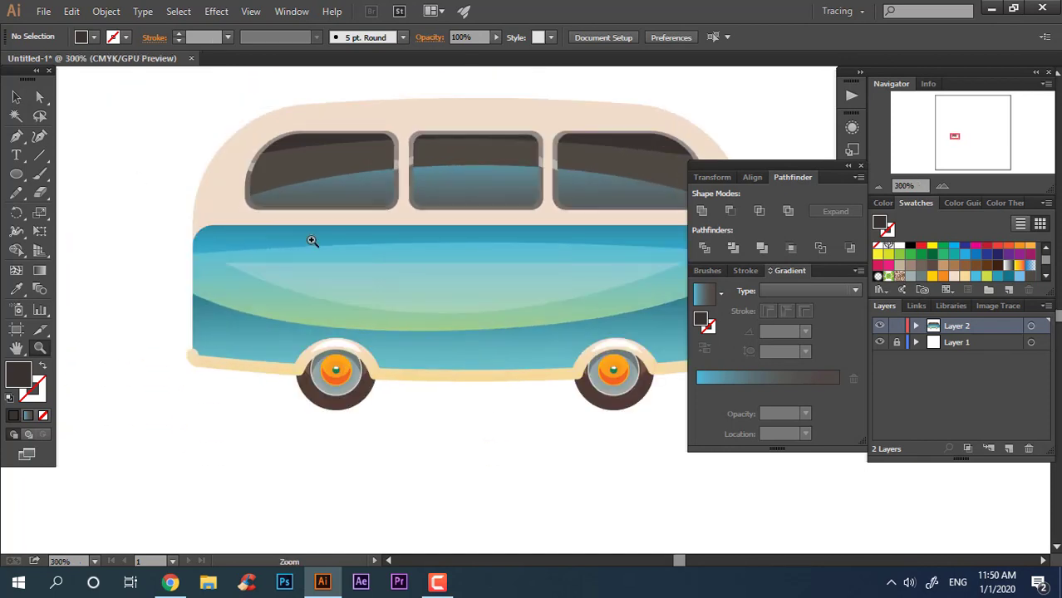
scroll(375, 267, up, 1)
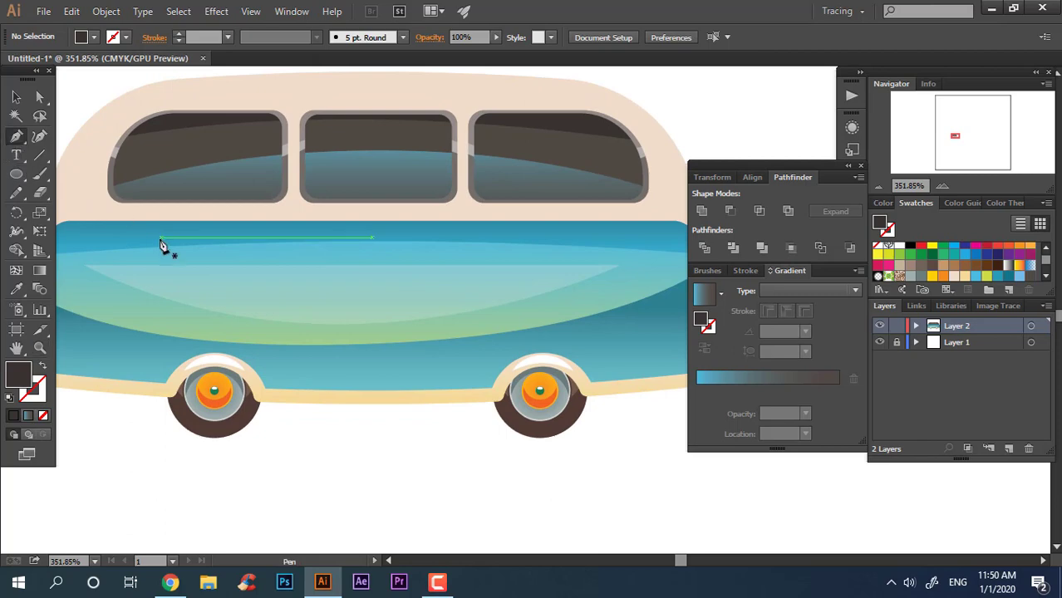
click(140, 221)
click(590, 220)
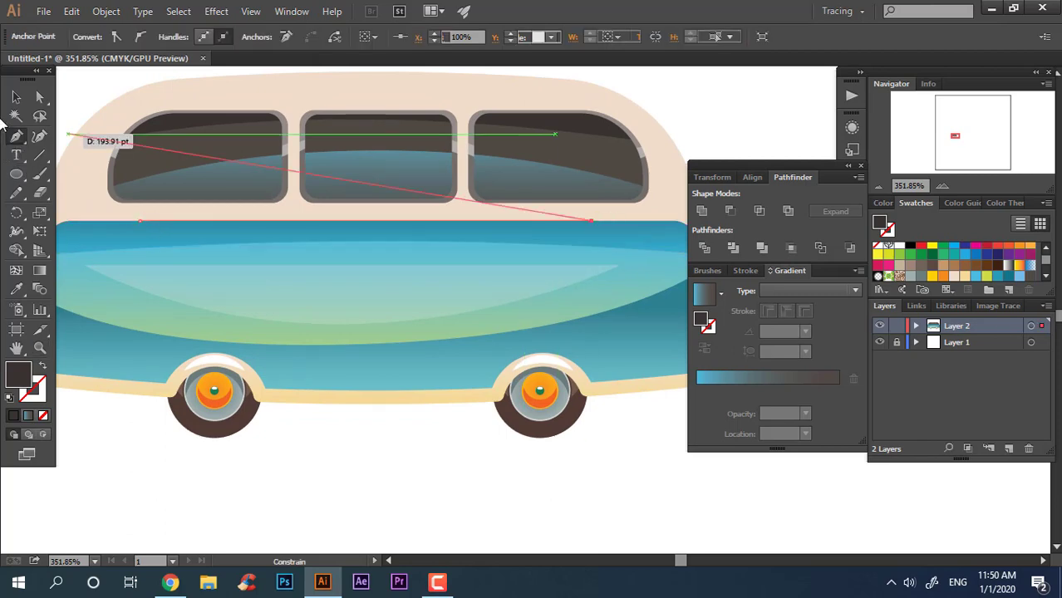
key(v)
Give the line the wheel's white as a 10 pt stroke
click(18, 291)
click(218, 362)
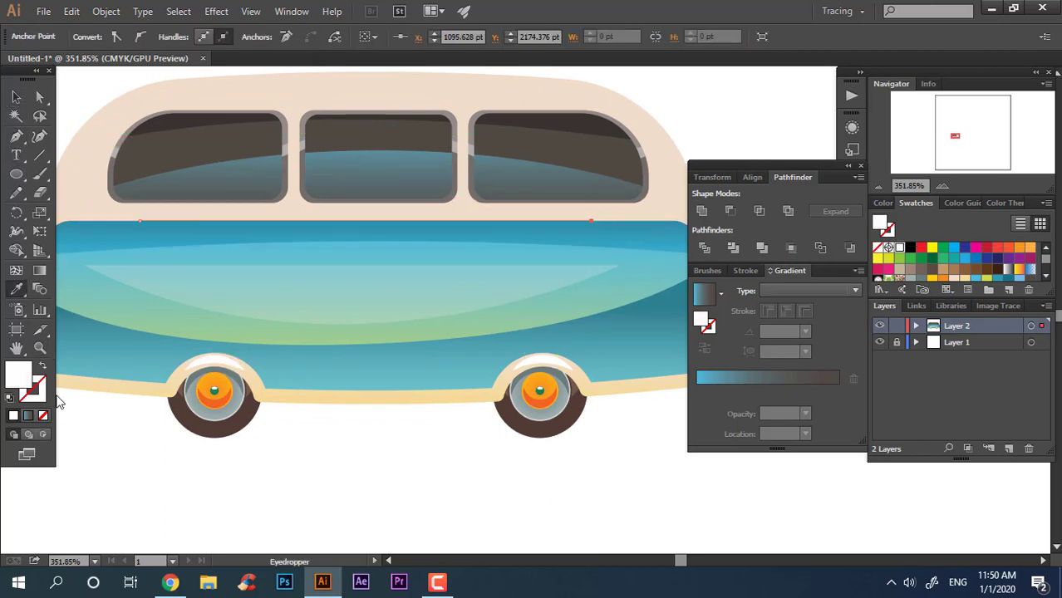
key(shift+x)
key(v)
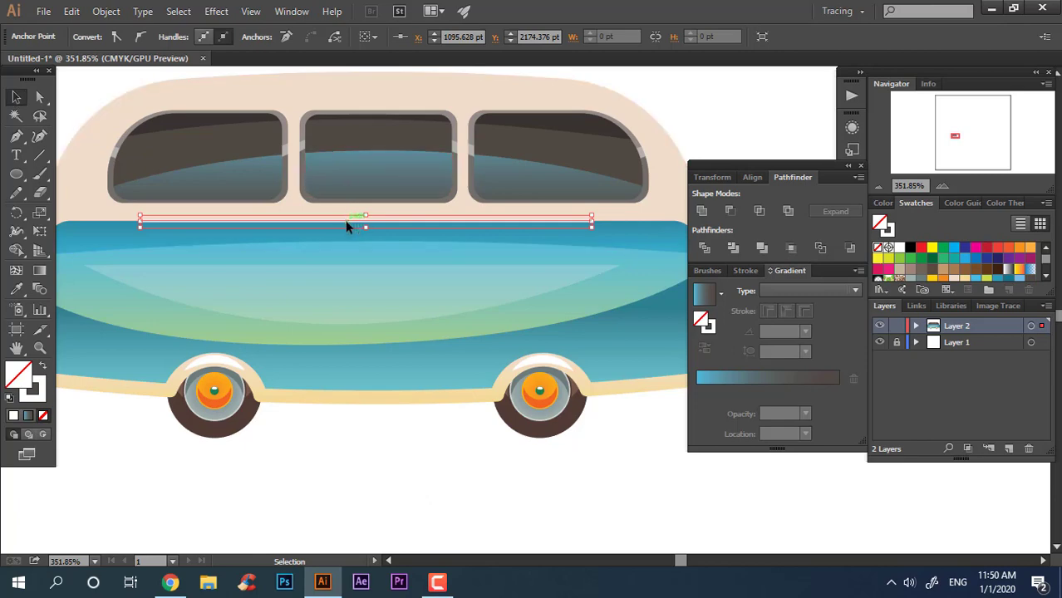
click(347, 226)
text(10)
key(Return)
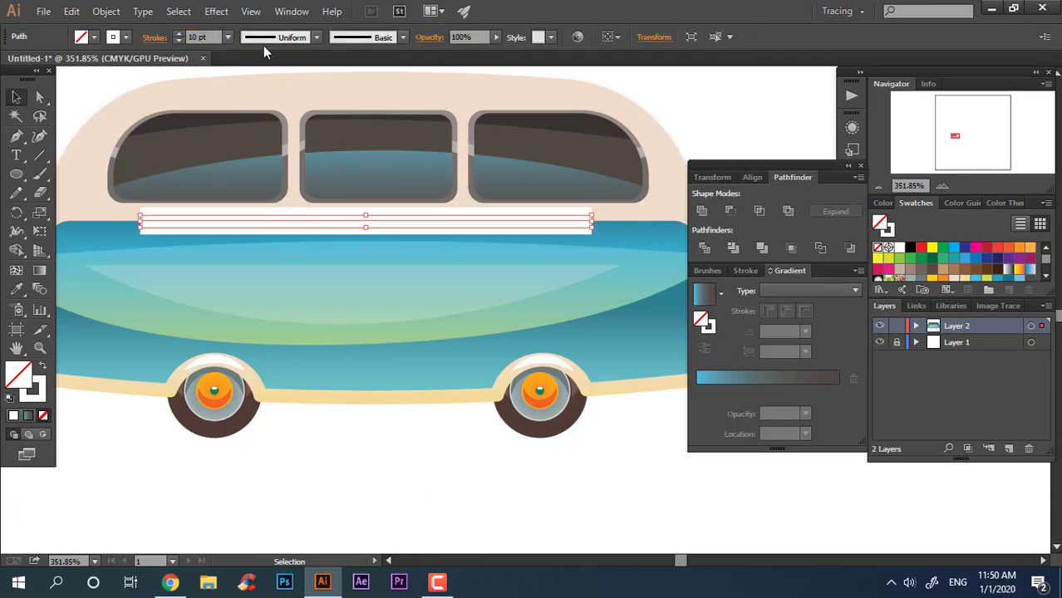
Apply Width Profile 1 to taper the line, then expand its appearance into a shape
click(291, 36)
click(266, 114)
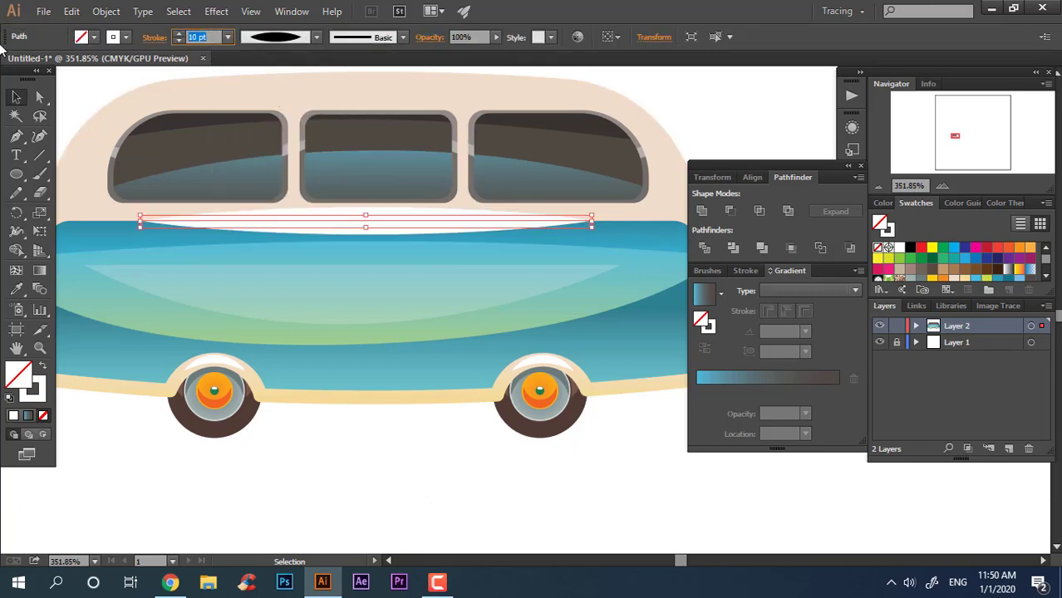
text(5)
click(106, 10)
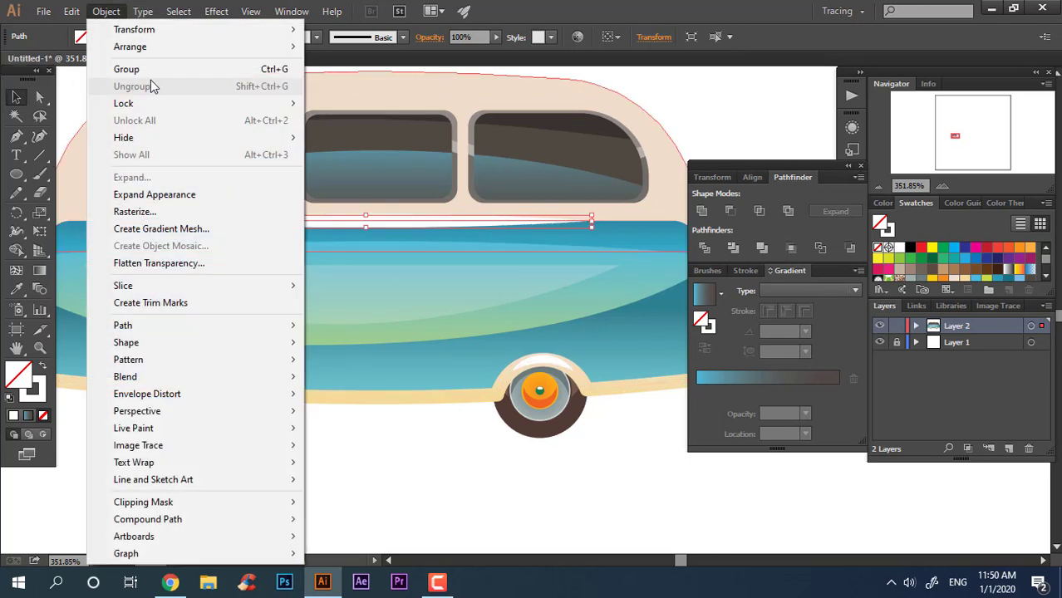
click(155, 194)
click(106, 11)
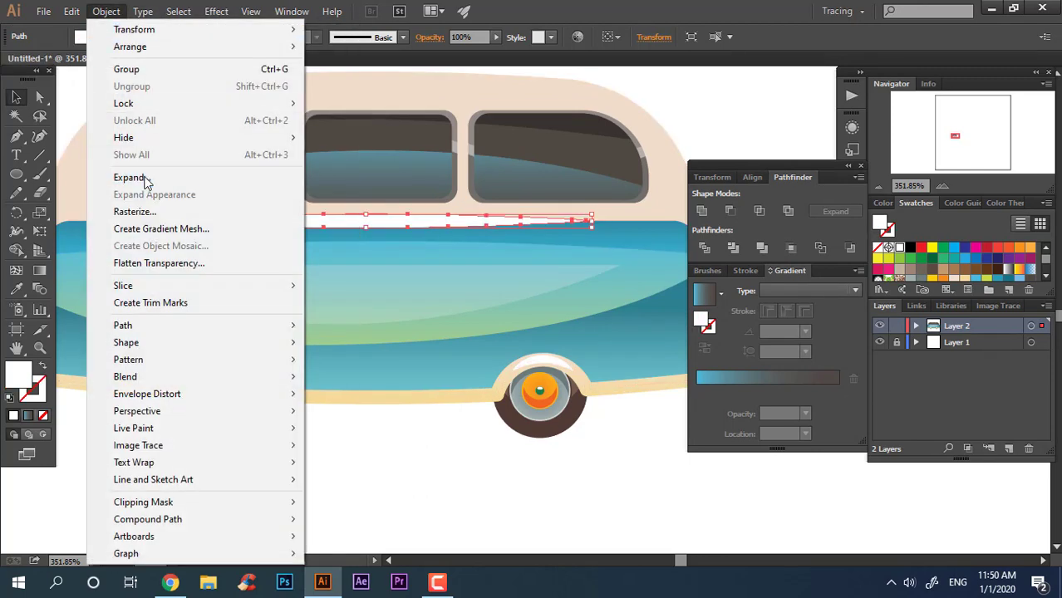
click(757, 281)
Set the white highlight's opacity to 51% and zoom out to the whole bus
click(499, 250)
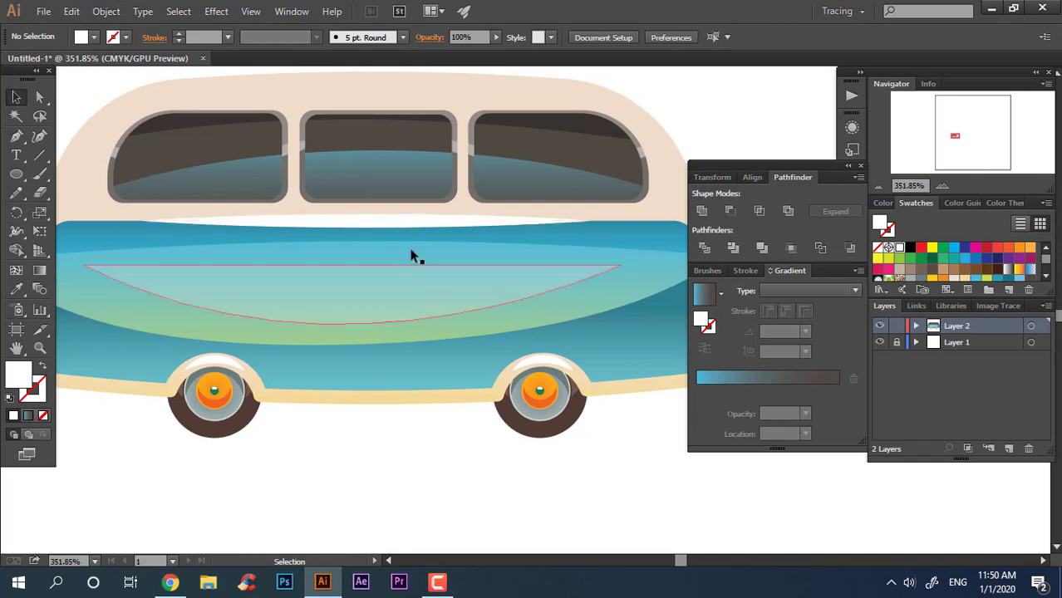
click(422, 221)
drag(465, 60, 463, 55)
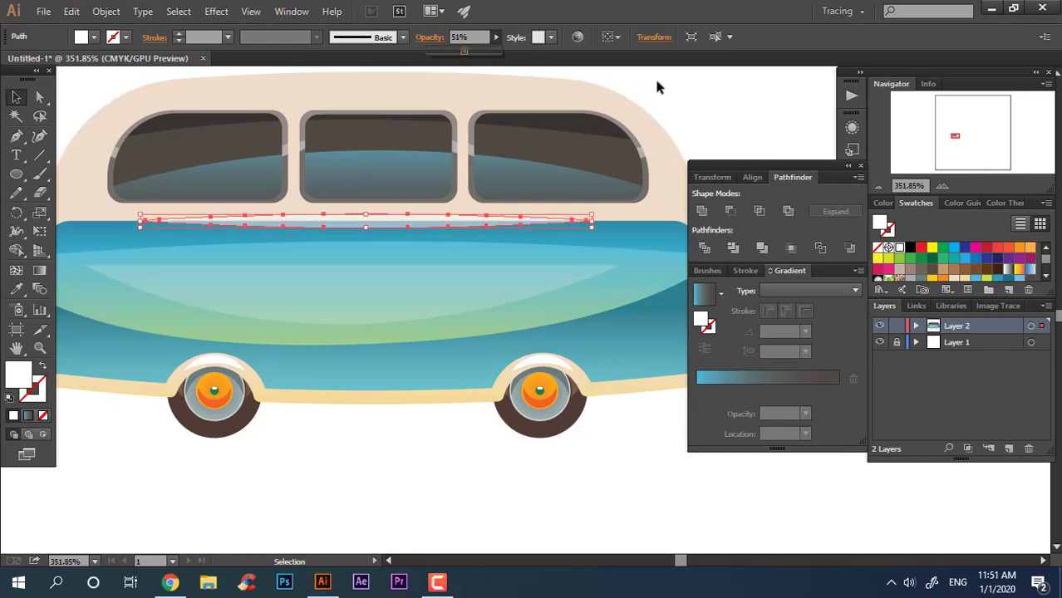
click(656, 87)
key(z)
drag(712, 112, 442, 237)
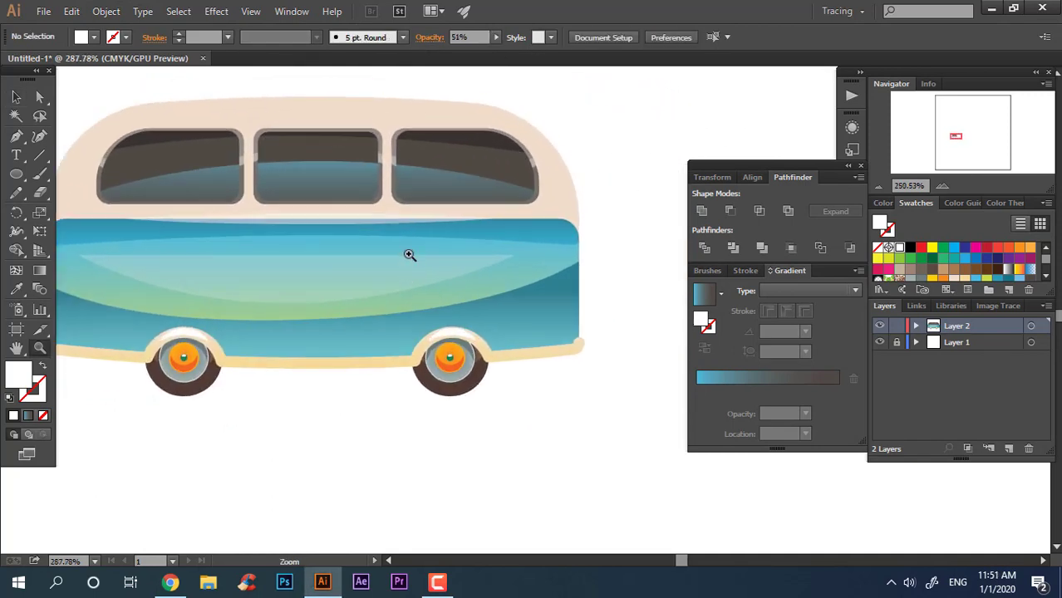
Pen-draw a closed door shape from the rear window down to the body's lower edge
scroll(407, 254, up, 3)
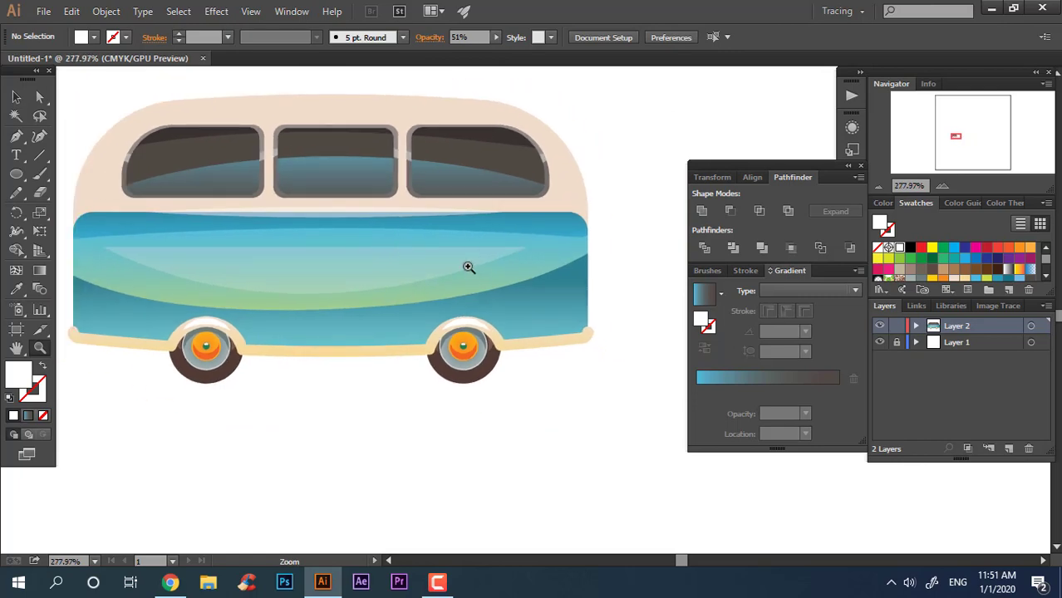
scroll(469, 267, up, 1)
scroll(408, 256, up, 1)
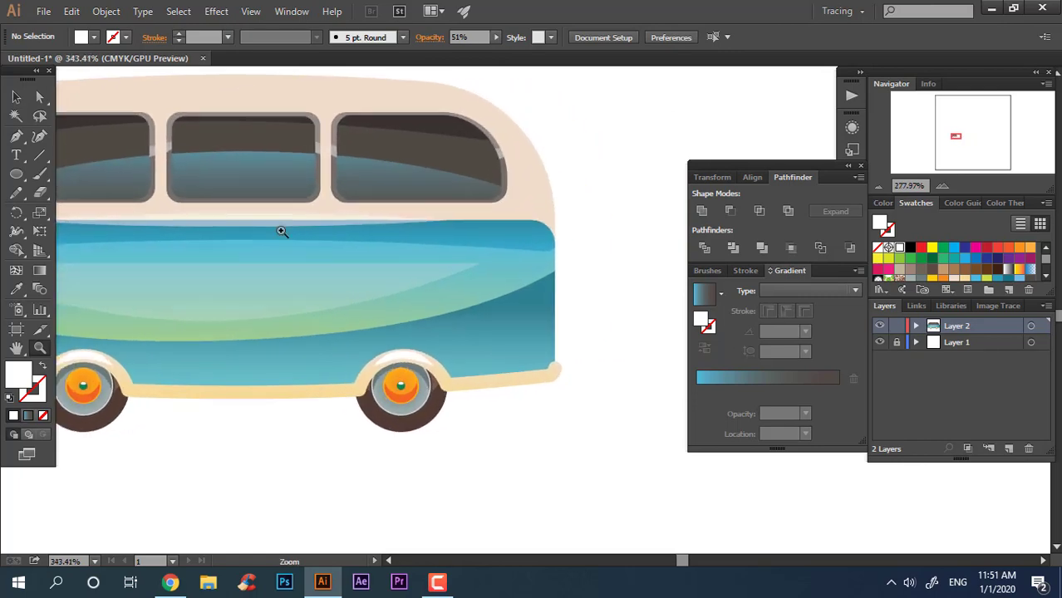
click(23, 144)
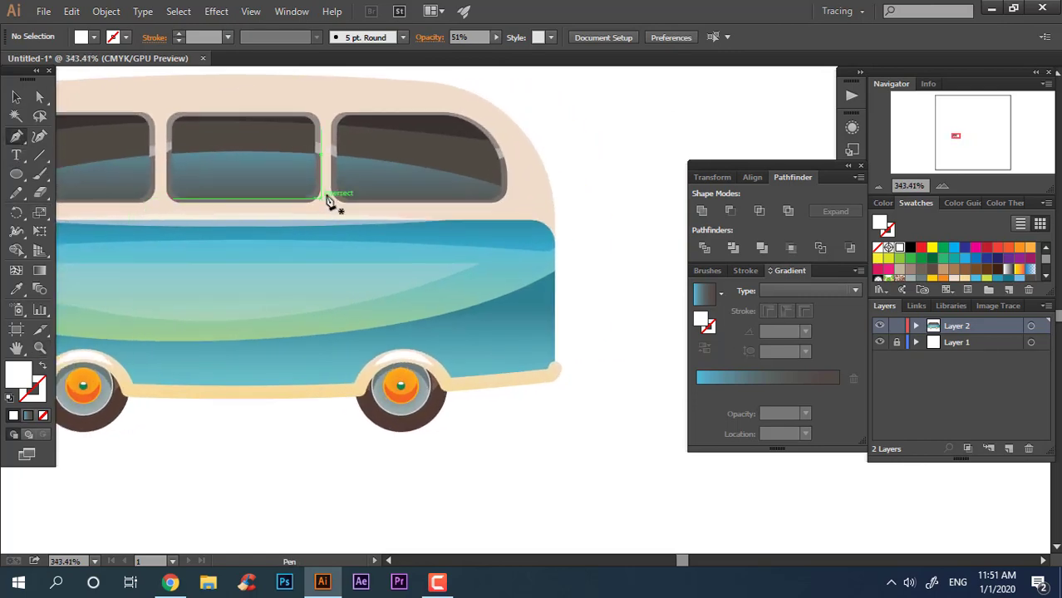
click(340, 337)
drag(461, 338, 507, 379)
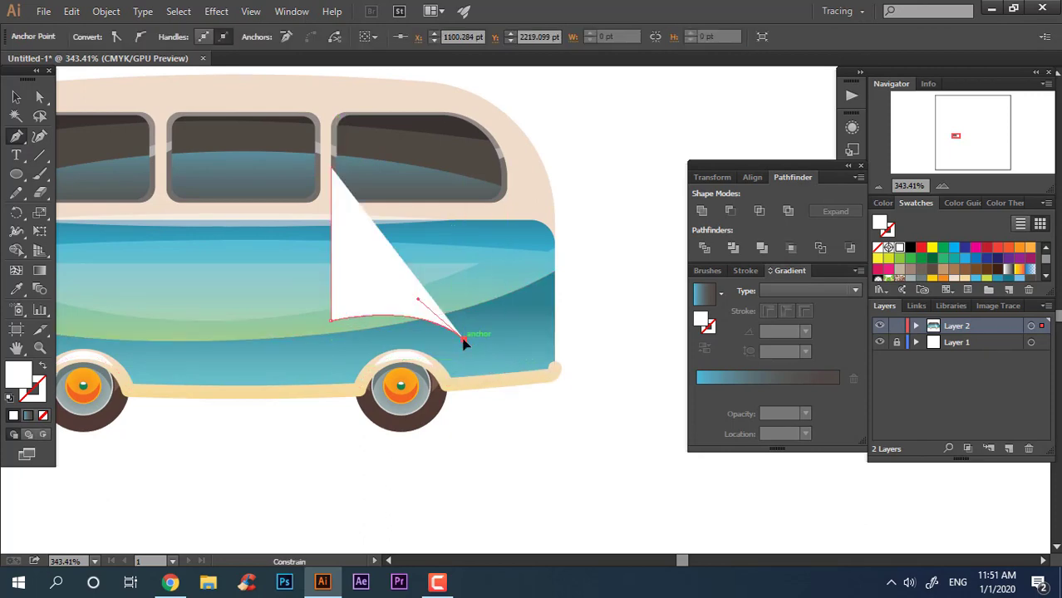
click(466, 367)
click(507, 366)
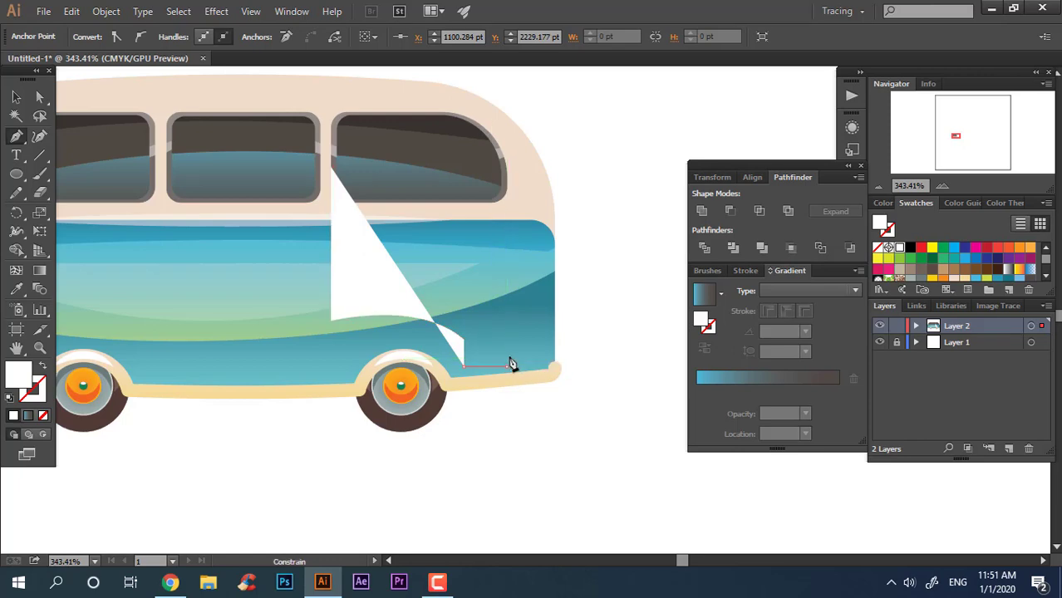
click(507, 178)
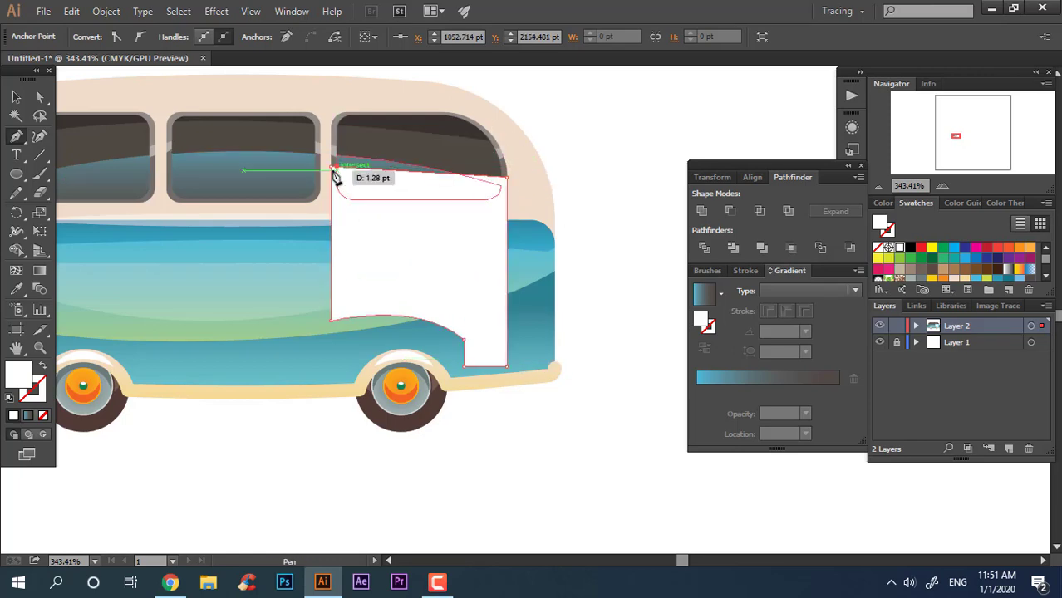
click(331, 168)
Colour the door shape light grey B2AEAB and make it the stroke instead of fill
double_click(18, 378)
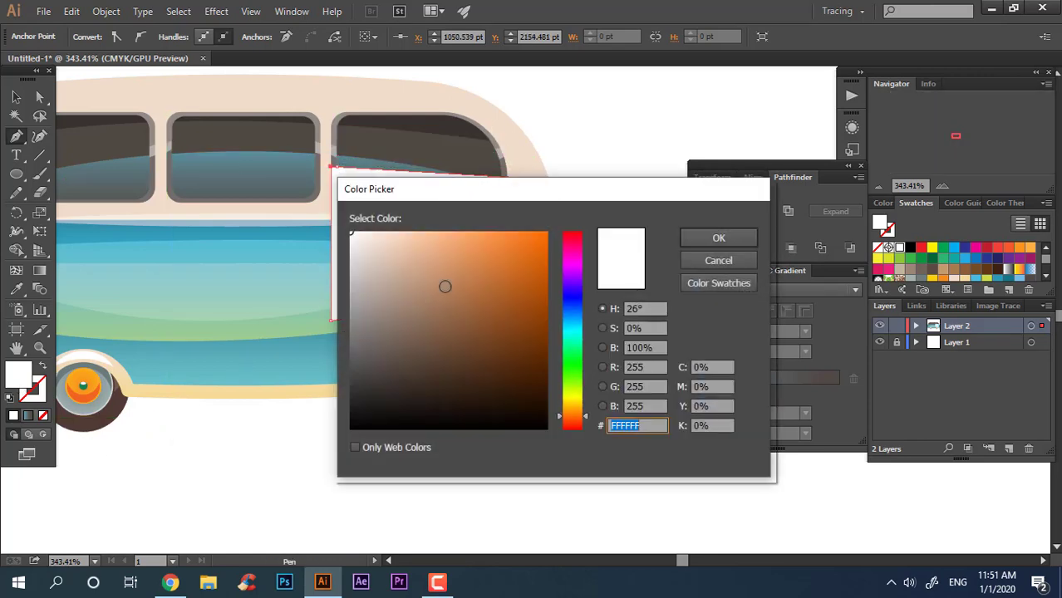
click(359, 290)
click(719, 239)
click(44, 363)
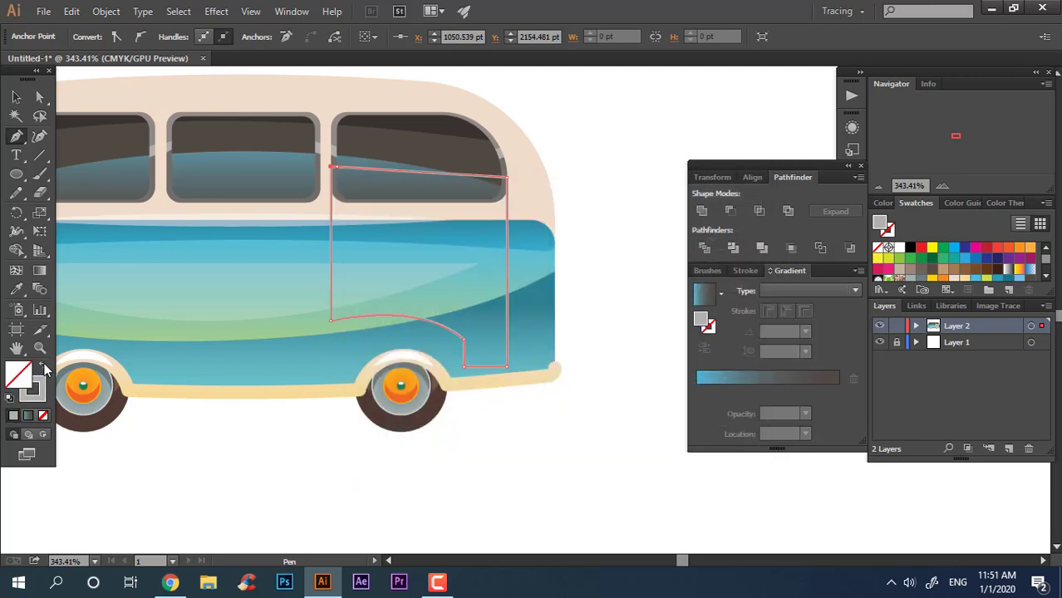
key(v)
Align the door's top-left and top-right anchors with the window pillar and window edge
key(a)
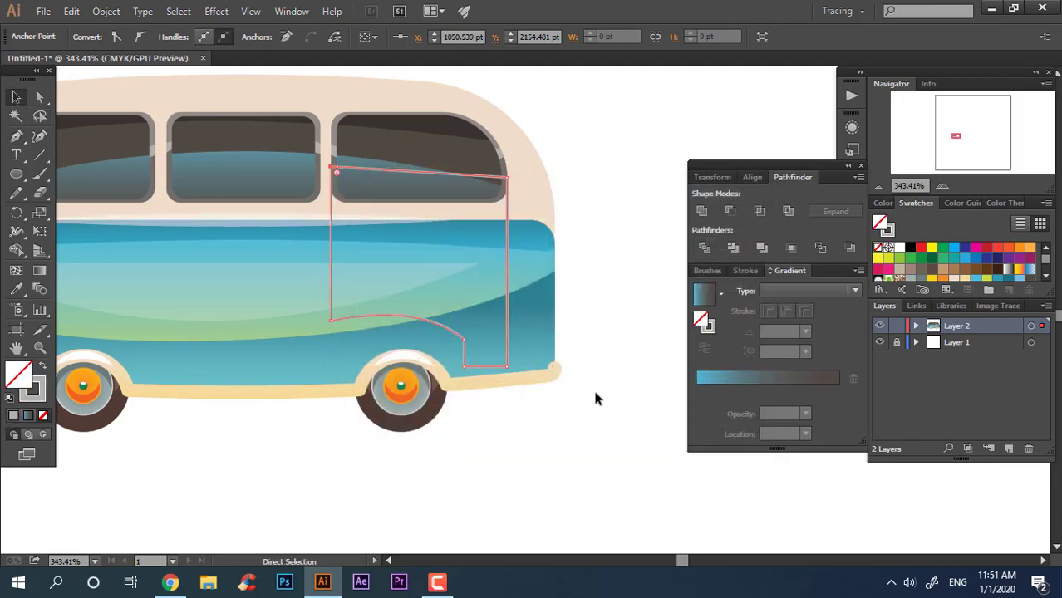
key(z)
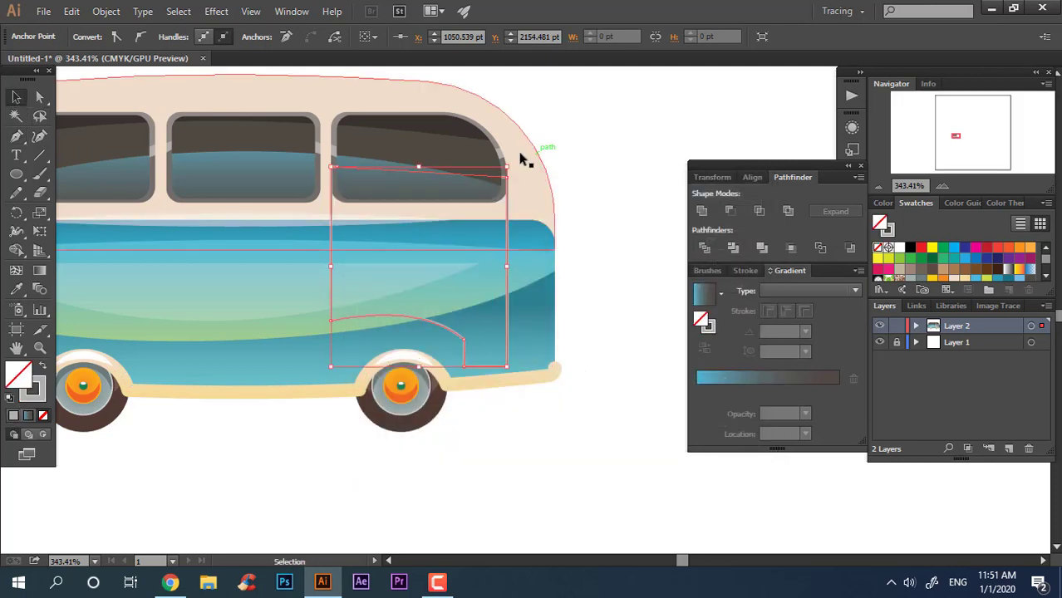
mouse_move(518, 158)
mouse_down()
mouse_move(426, 395)
mouse_move(370, 206)
mouse_up()
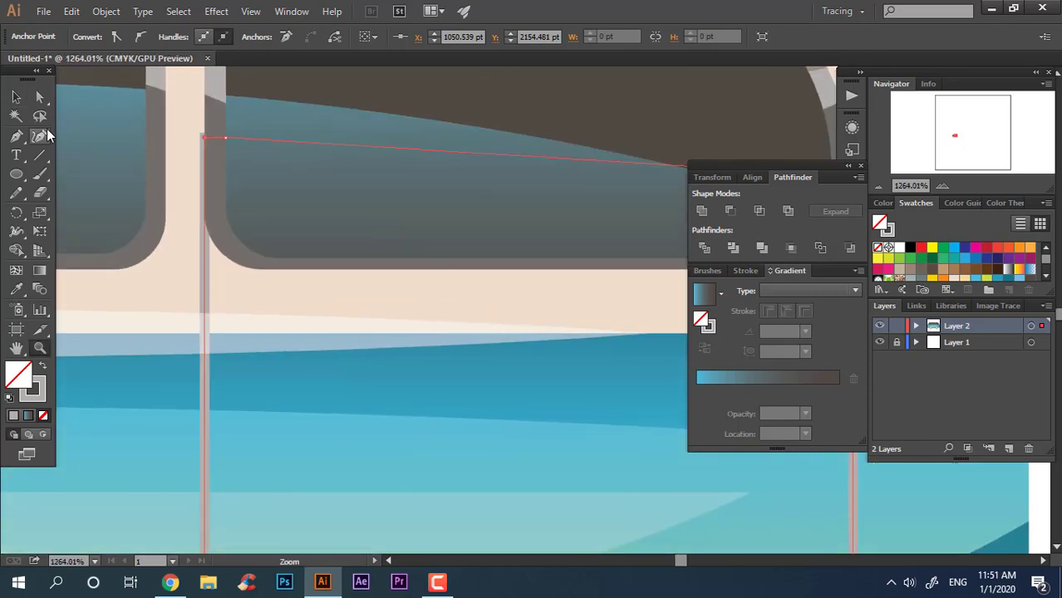
key(a)
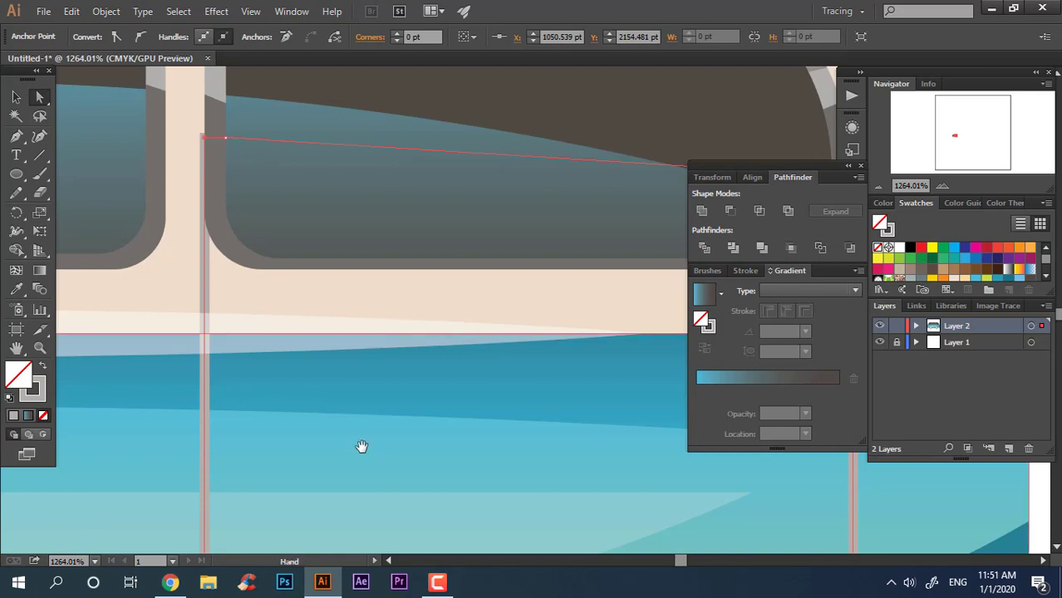
scroll(360, 445, down, 5)
drag(361, 233, 420, 587)
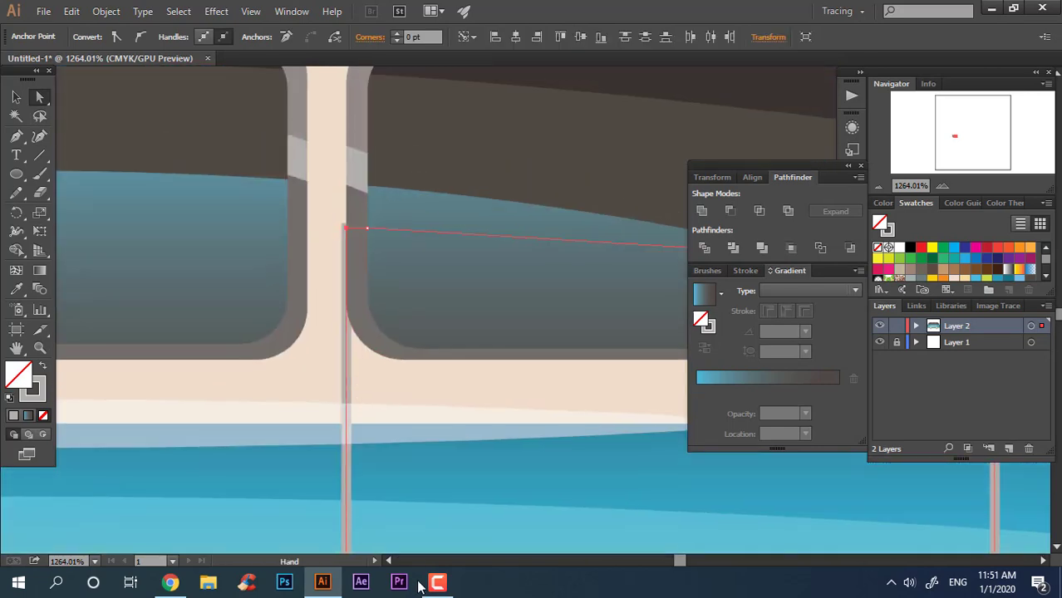
drag(354, 234, 356, 234)
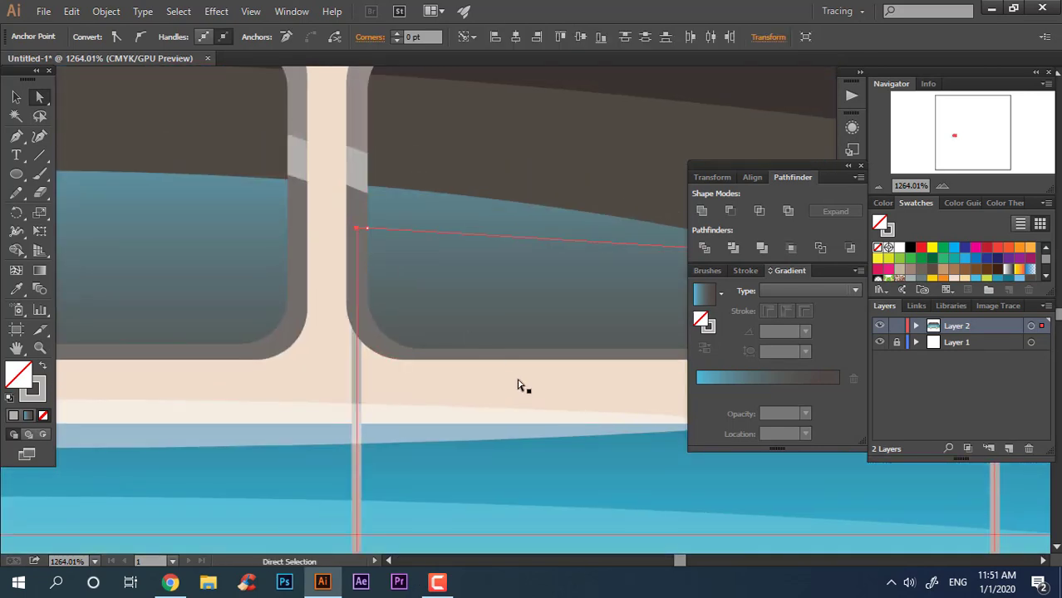
key(ctrl+minus)
key(z)
drag(166, 346, 314, 215)
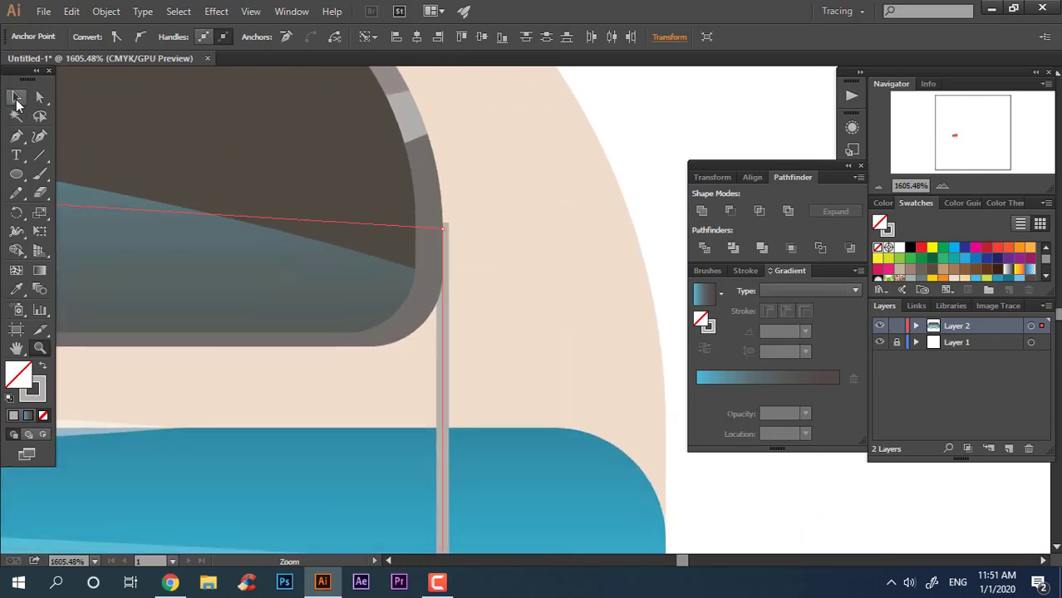
key(a)
drag(442, 233, 75, 161)
Round the door's bottom corners by dragging their live corner widgets
scroll(482, 391, down, 10)
key(z)
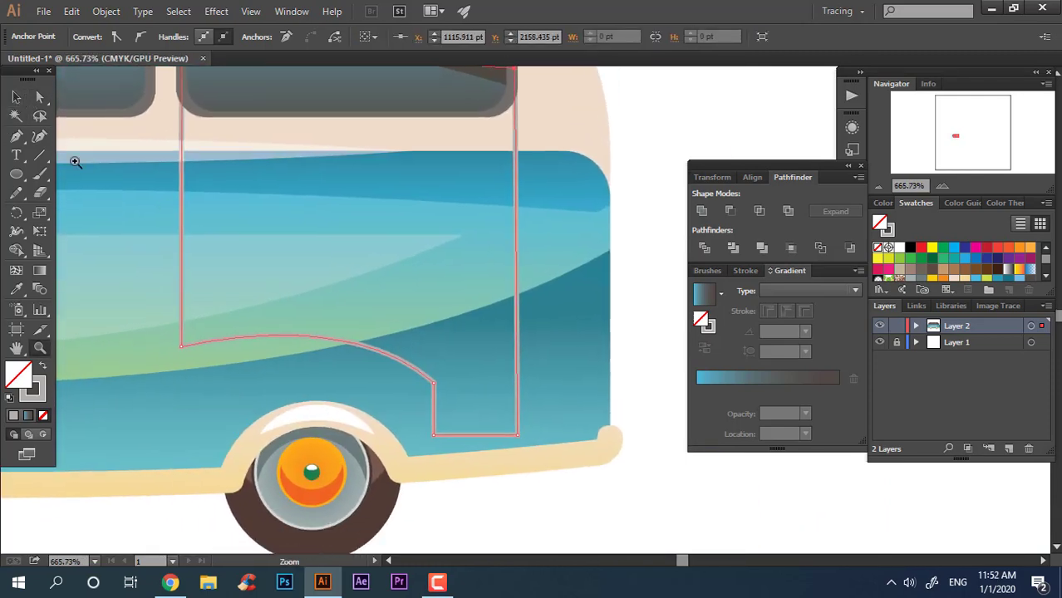
click(39, 98)
shift+click(182, 346)
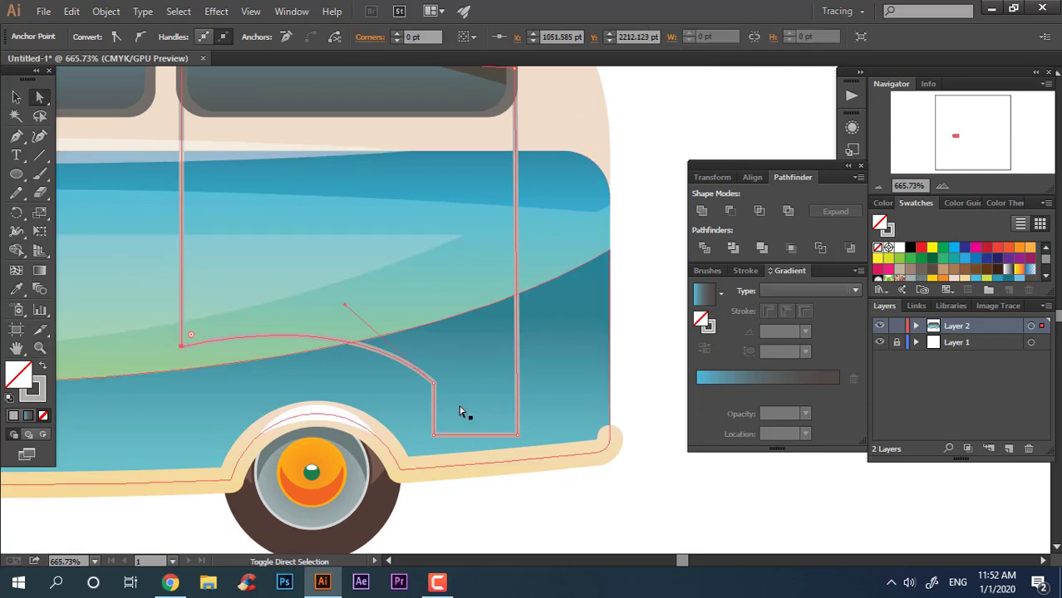
shift+click(433, 434)
shift+click(517, 434)
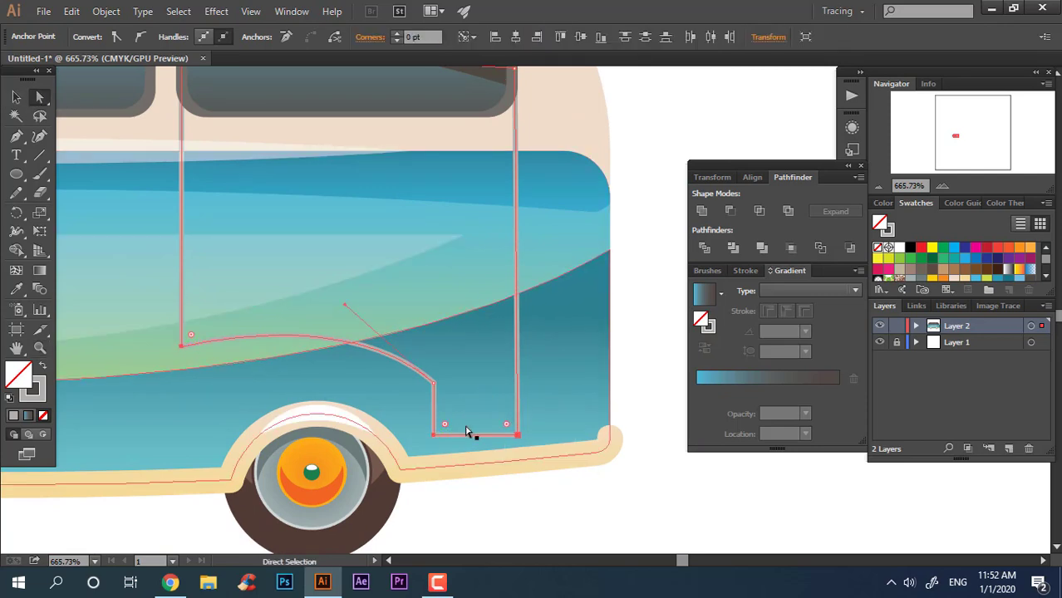
drag(445, 424, 449, 422)
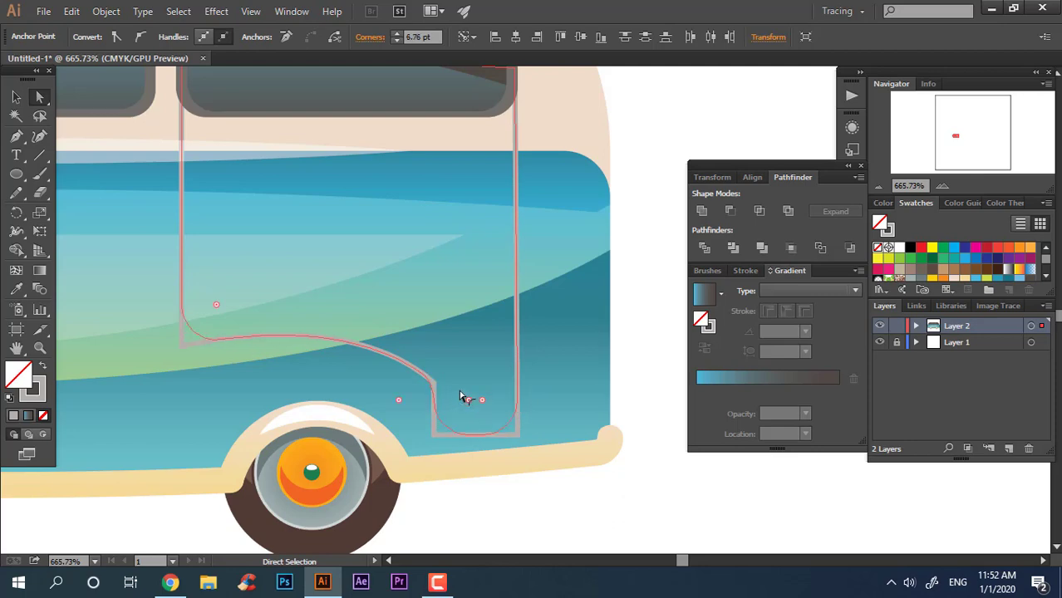
scroll(463, 398, down, 4)
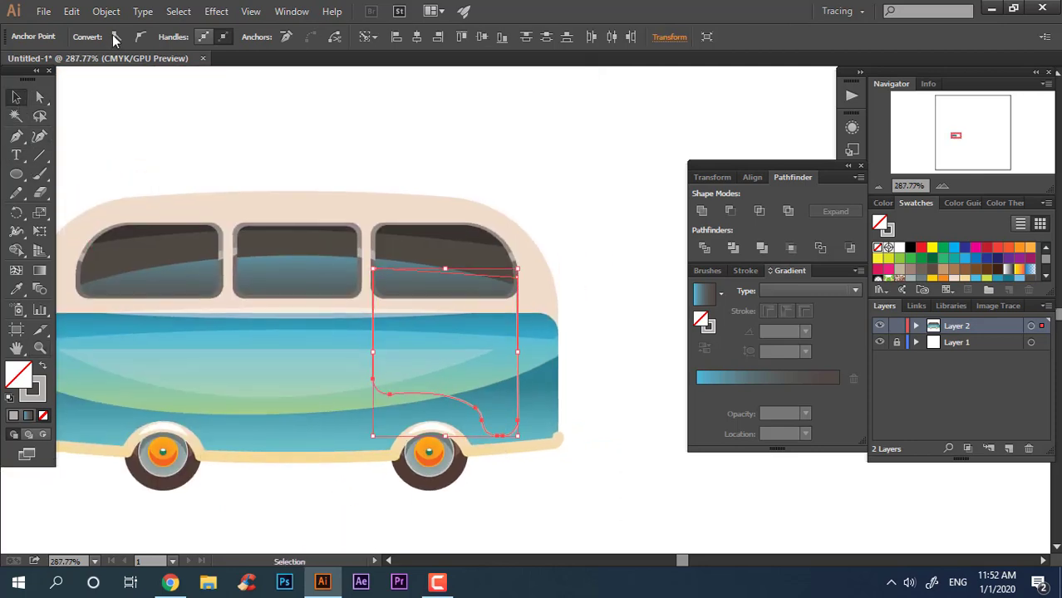
Expand the rear door's stroke into a solid shape with Object > Expand
click(105, 11)
click(152, 175)
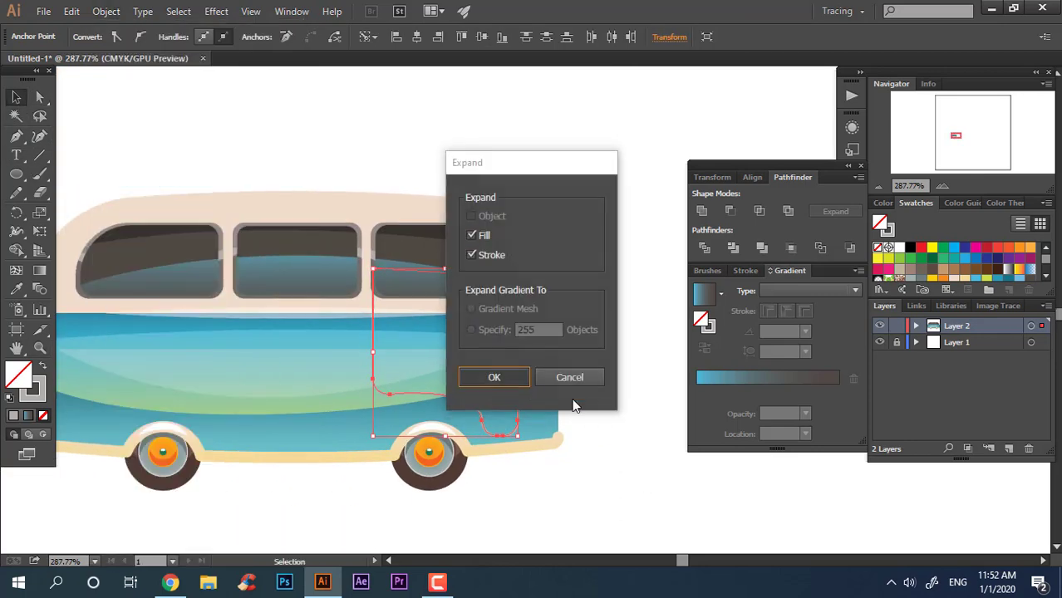
key(Return)
scroll(560, 479, up, 1)
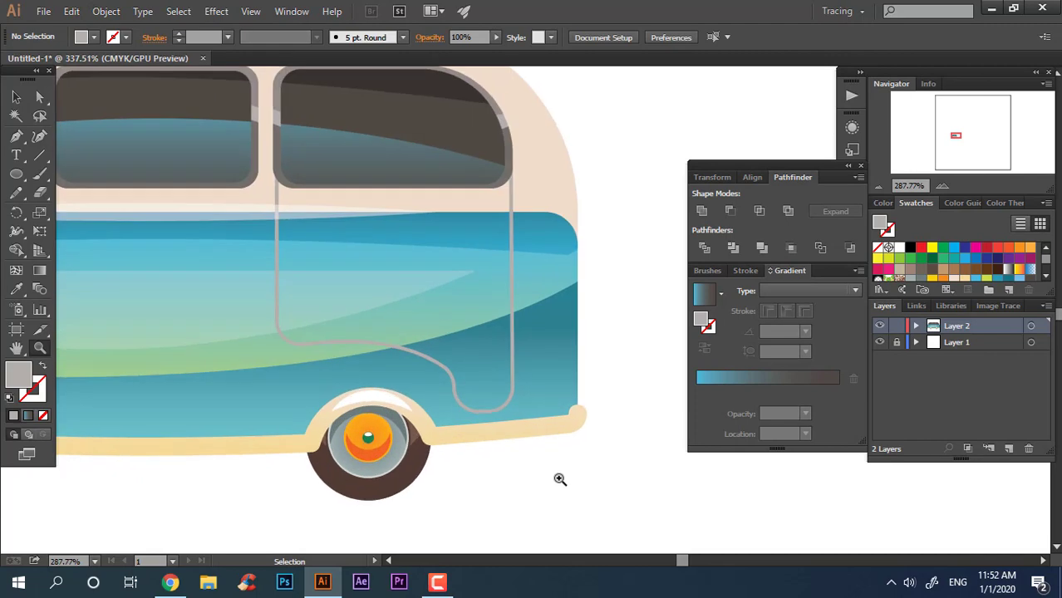
Fill the expanded door outline with a pale bluish grey from the Color Picker
click(280, 225)
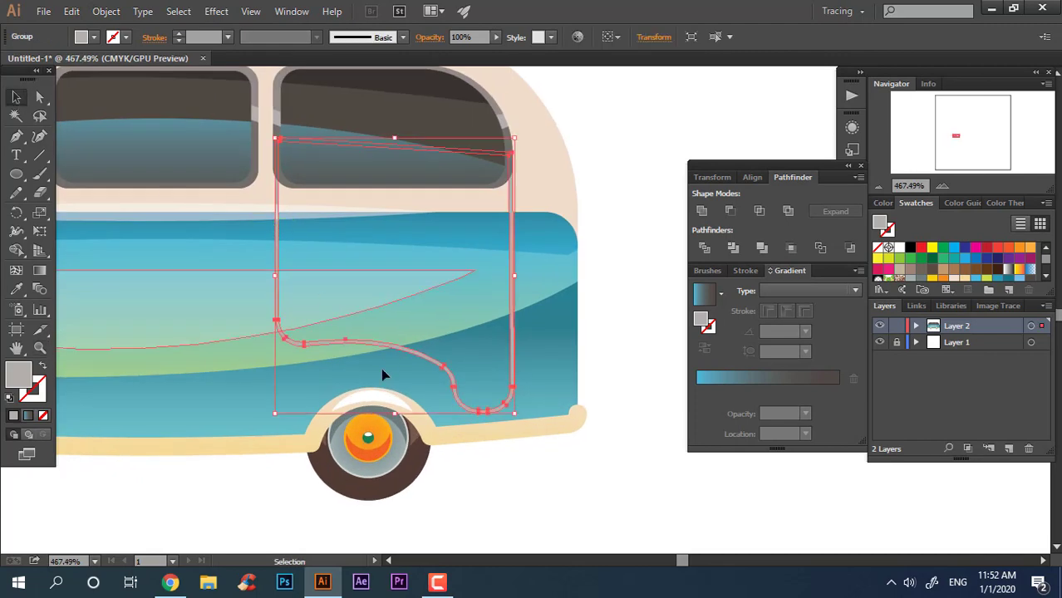
double_click(25, 378)
click(576, 339)
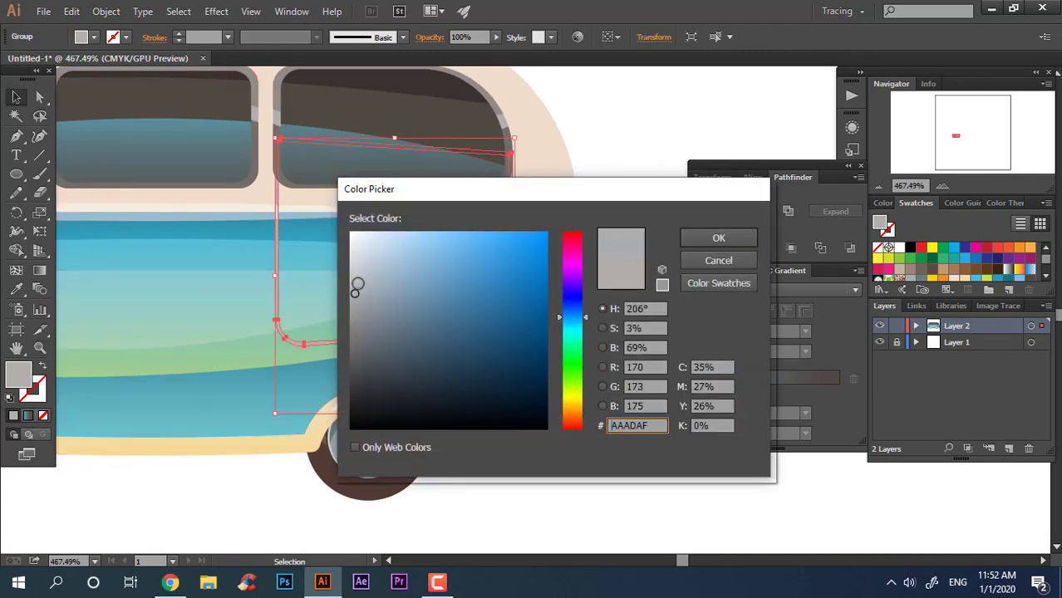
click(375, 267)
click(719, 238)
key(ctrl+shift+a)
key(z)
alt+click(525, 453)
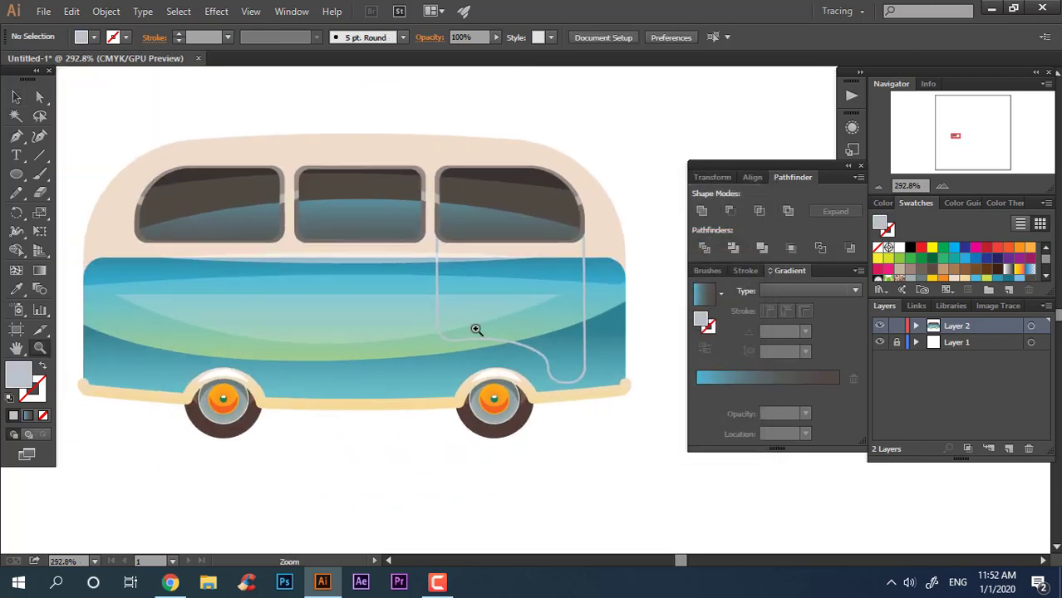
click(304, 259)
Draw an unfilled rectangle outline from the middle window down into the body
drag(15, 172, 91, 175)
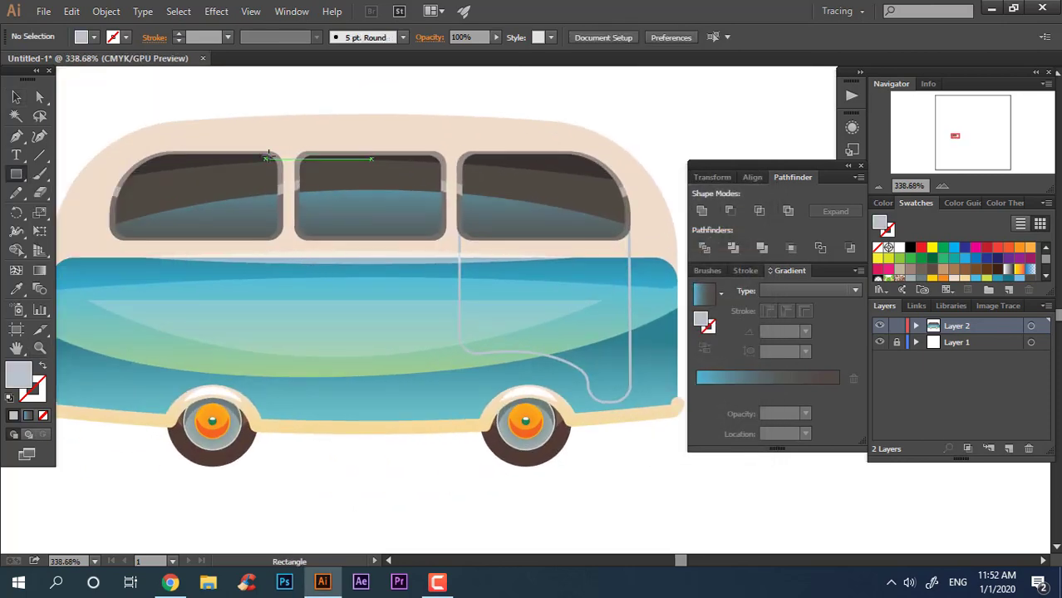
drag(295, 149, 447, 391)
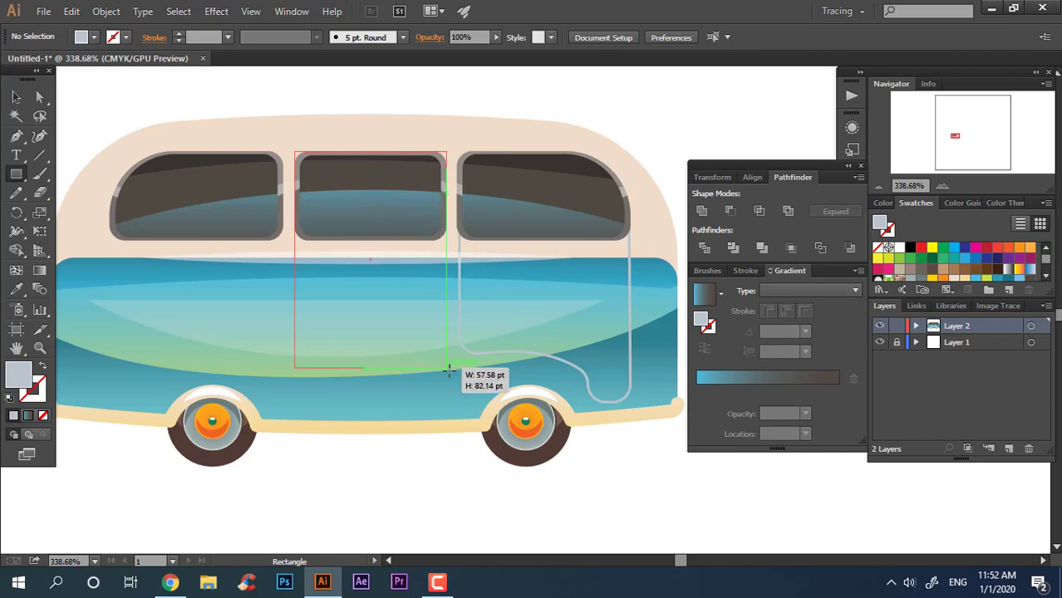
scroll(441, 395, up, 2)
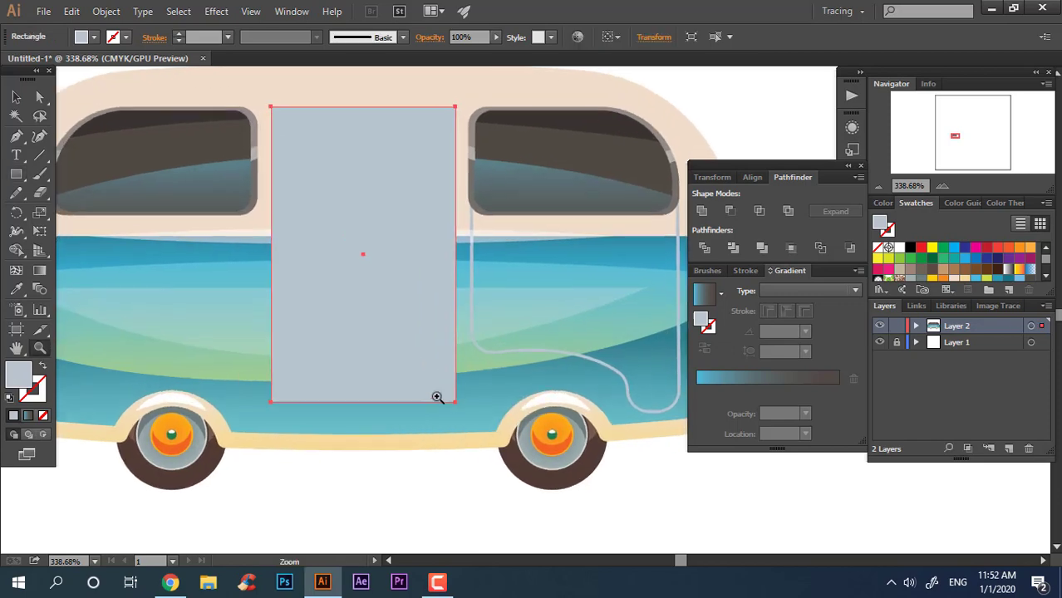
key(/)
key(v)
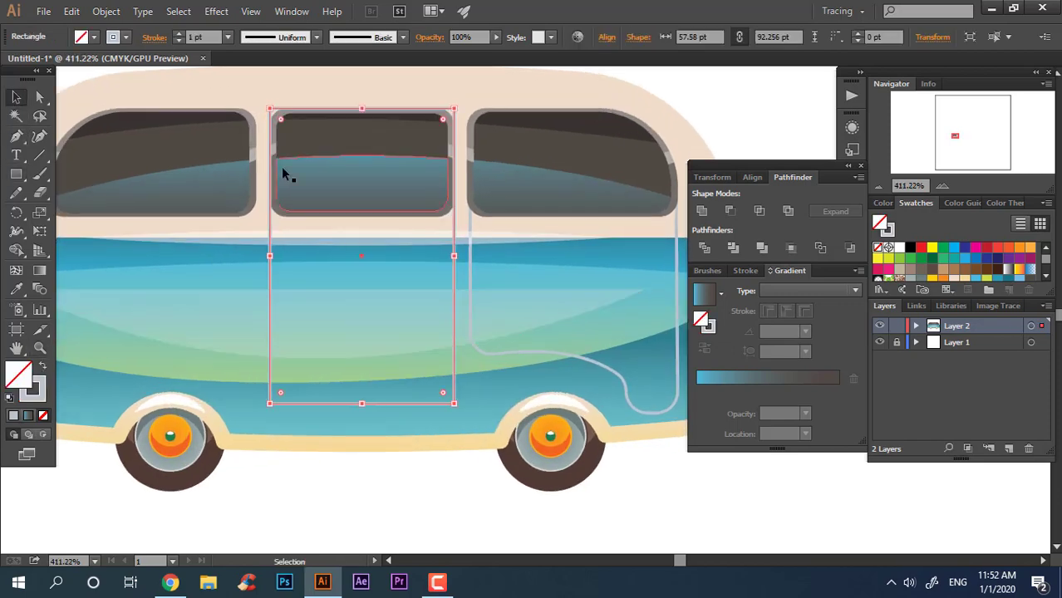
Slightly round the rectangle's corners with the Direct Selection tool
key(a)
scroll(291, 125, up, 1)
drag(272, 116, 283, 135)
scroll(319, 205, down, 1)
scroll(318, 205, down, 1)
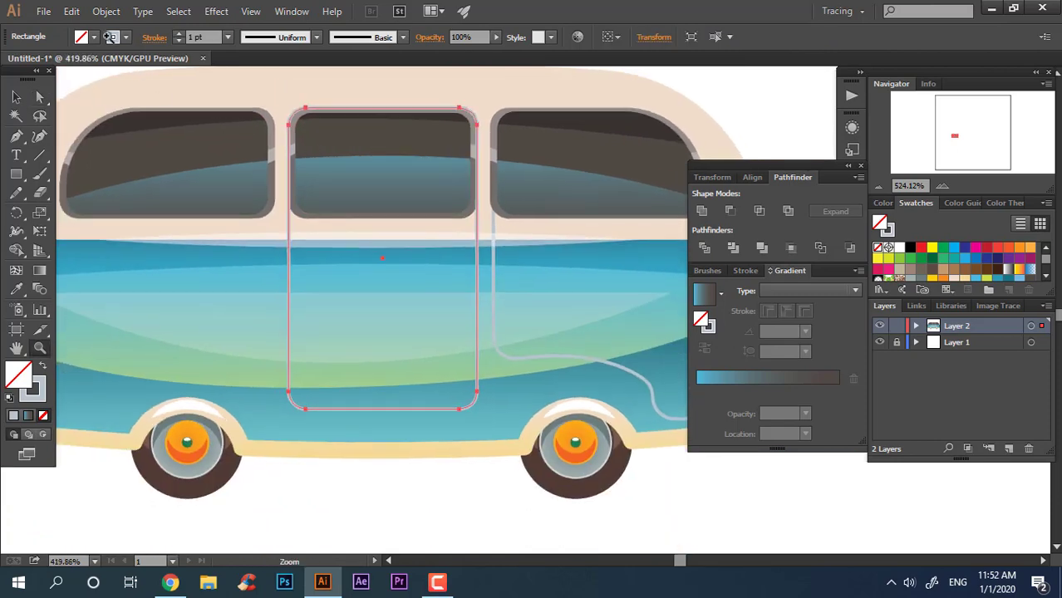
key(v)
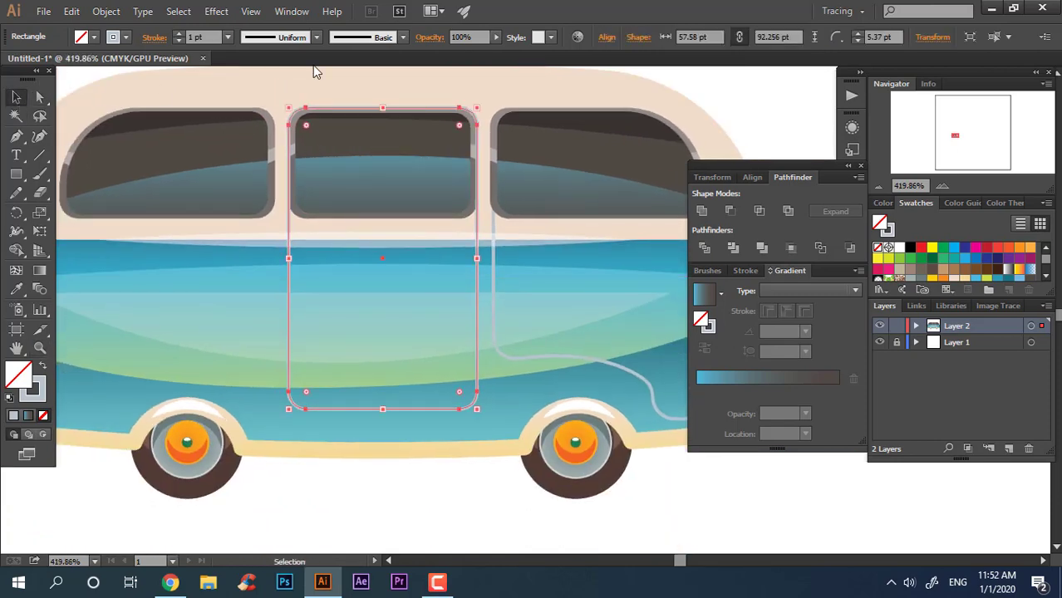
Expand the rectangle outline into a solid shape and zoom out to view the bus
shift+click(313, 71)
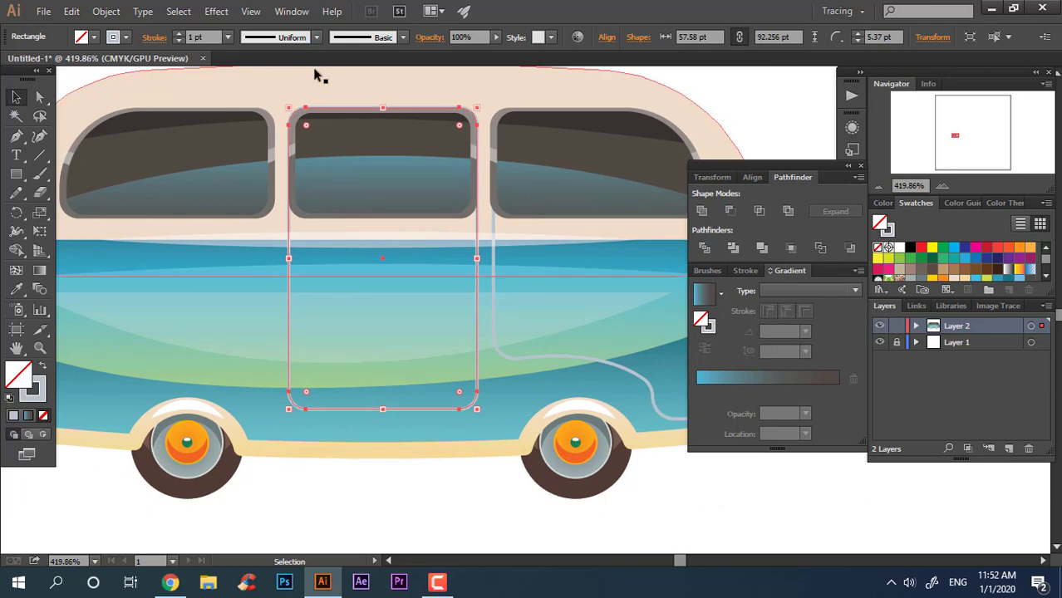
click(106, 11)
click(178, 180)
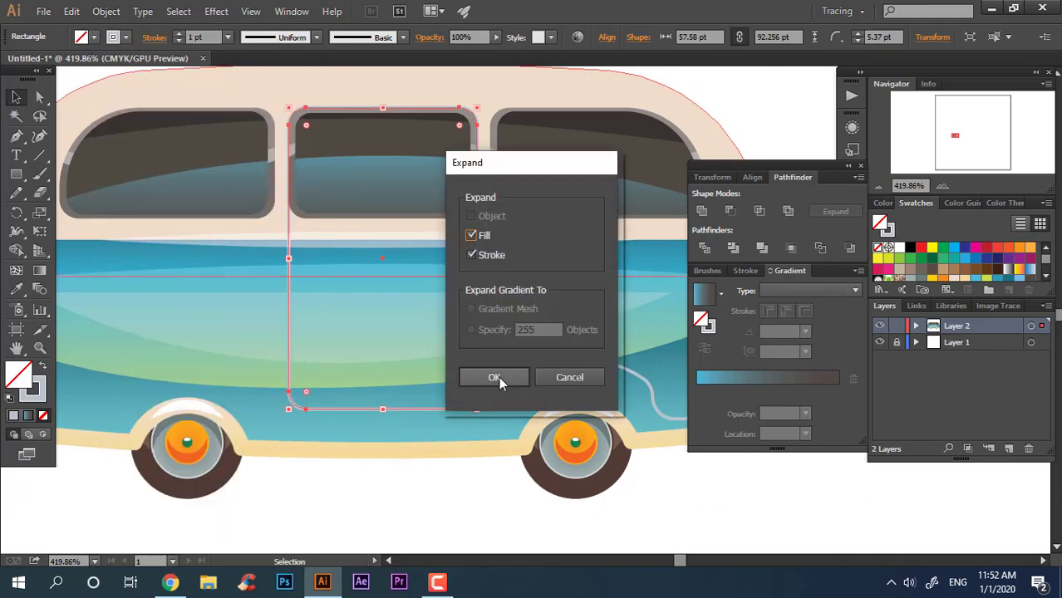
click(498, 379)
click(489, 508)
scroll(406, 455, down, 1)
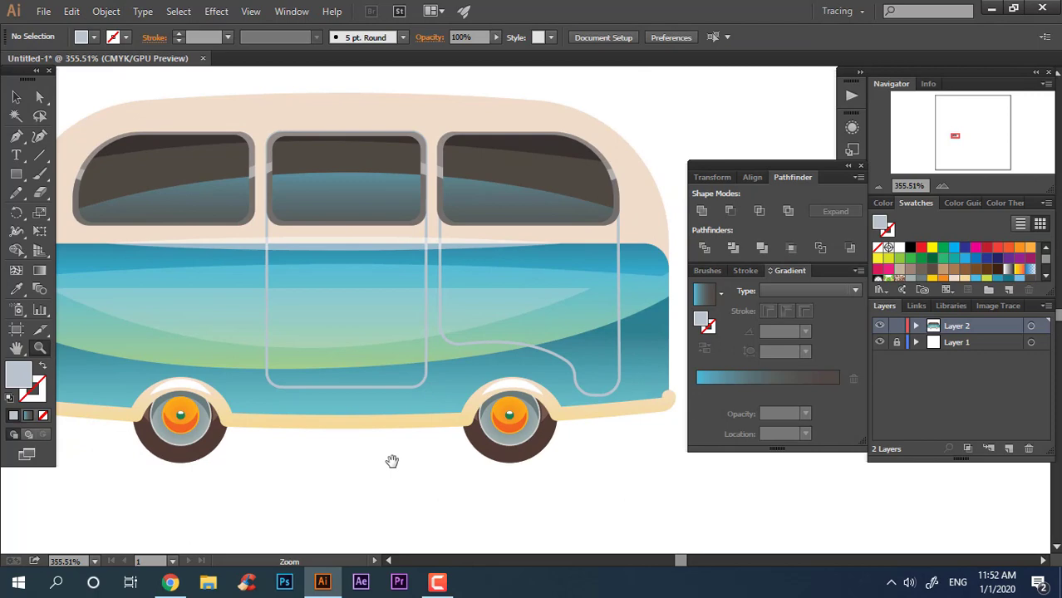
scroll(392, 462, down, 1)
scroll(267, 420, down, 1)
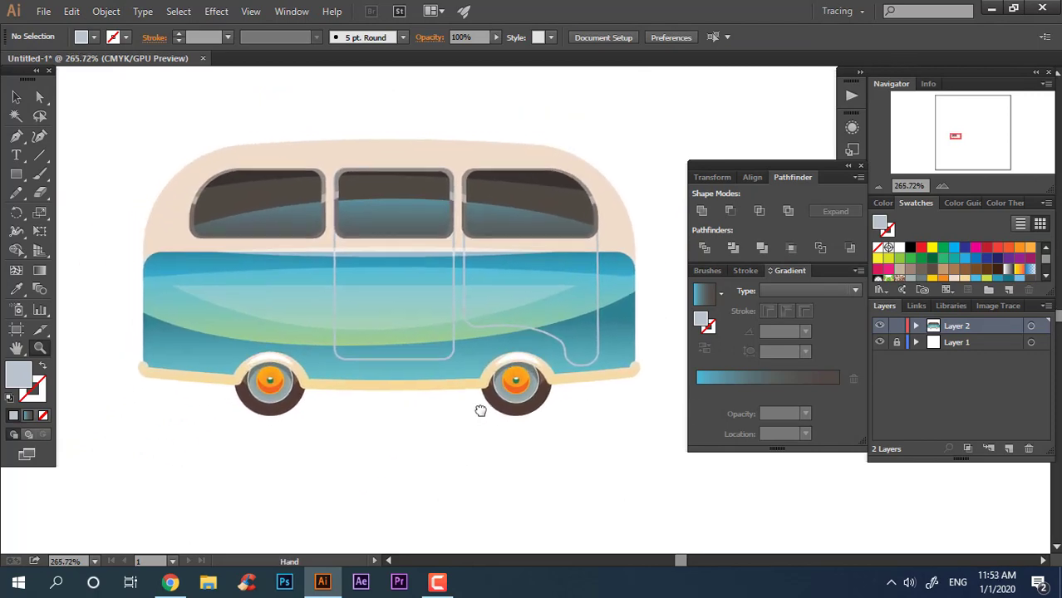
Draw a cream rectangle beside the rear bumper and round its left corners
scroll(159, 334, up, 2)
scroll(287, 375, up, 2)
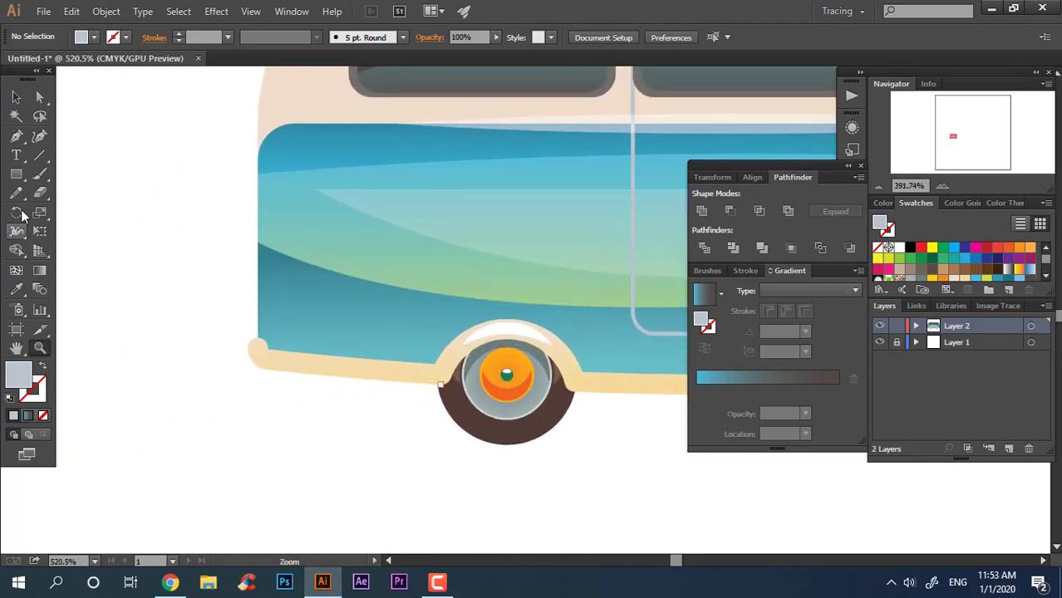
drag(178, 281, 327, 321)
key(i)
click(423, 373)
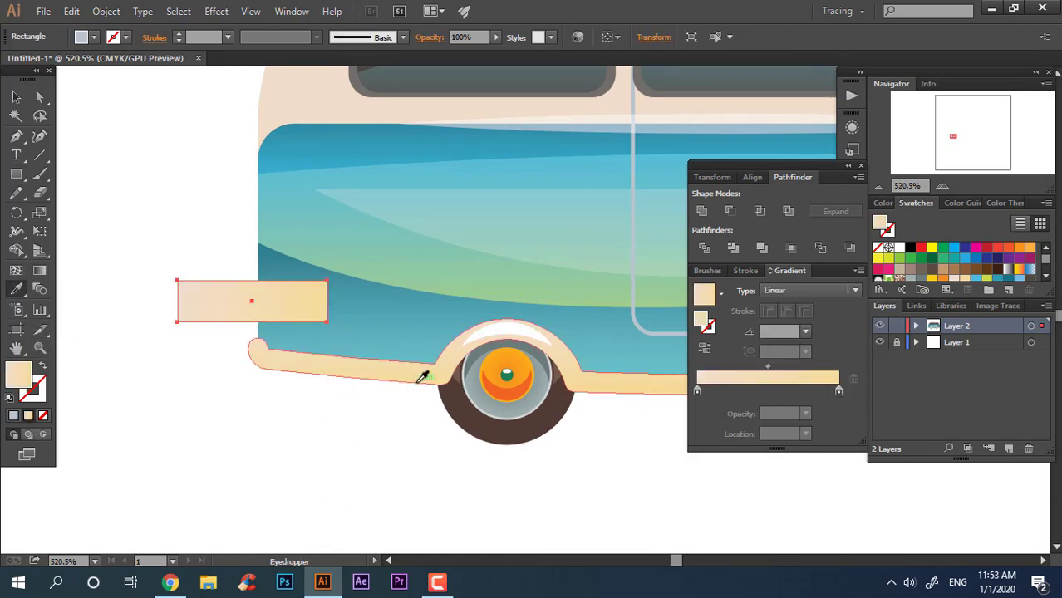
scroll(144, 294, up, 2)
key(v)
mouse_move(346, 310)
mouse_down()
mouse_move(366, 306)
mouse_move(389, 321)
mouse_up()
key(a)
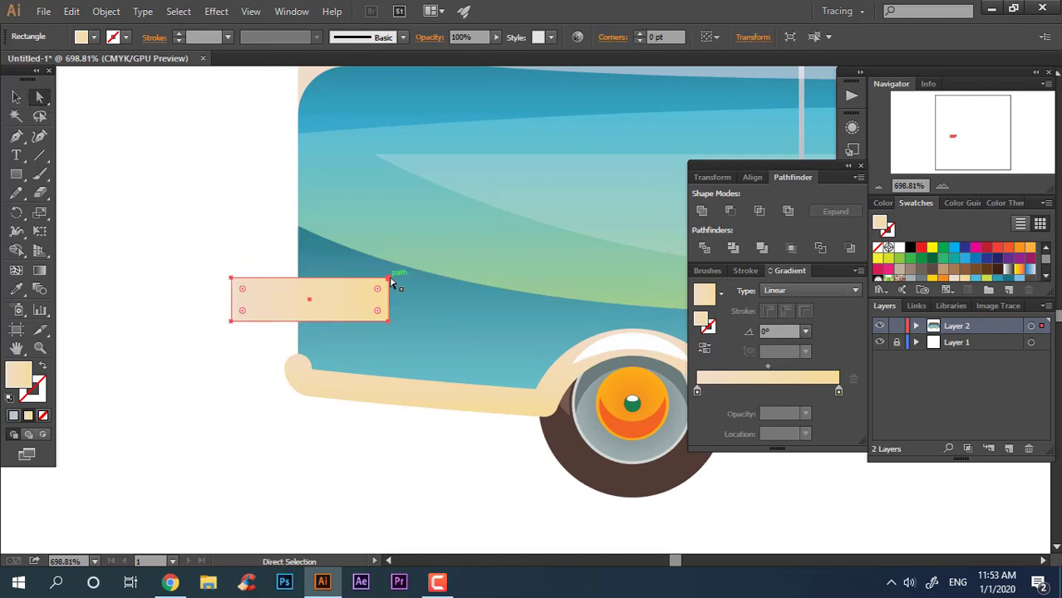
click(390, 279)
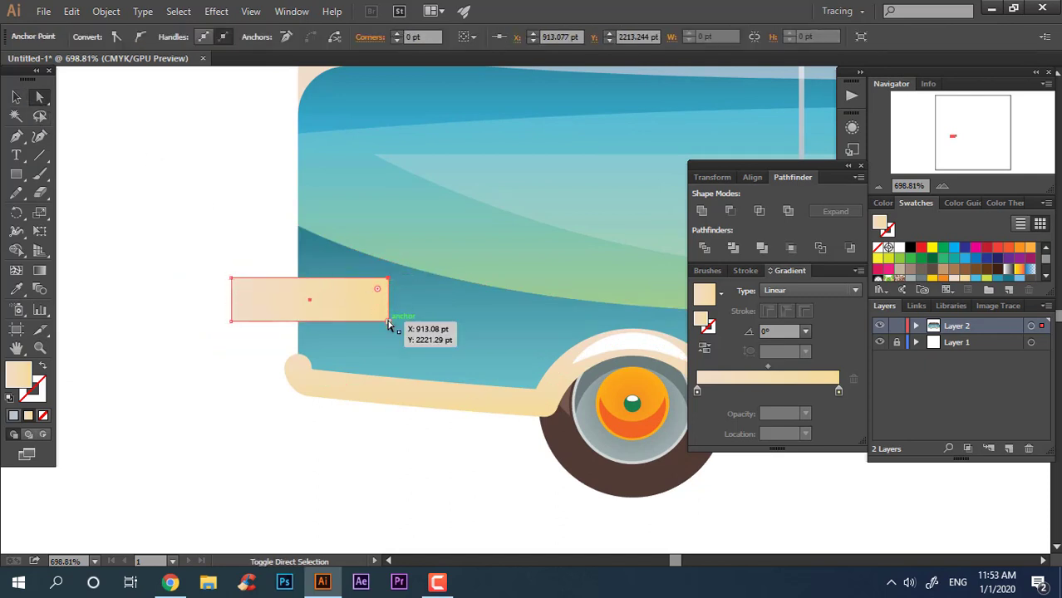
click(240, 307)
drag(242, 289, 358, 343)
click(149, 275)
Zoom in and adjust the rounded bumper piece's position and width
key(z)
alt+click(382, 502)
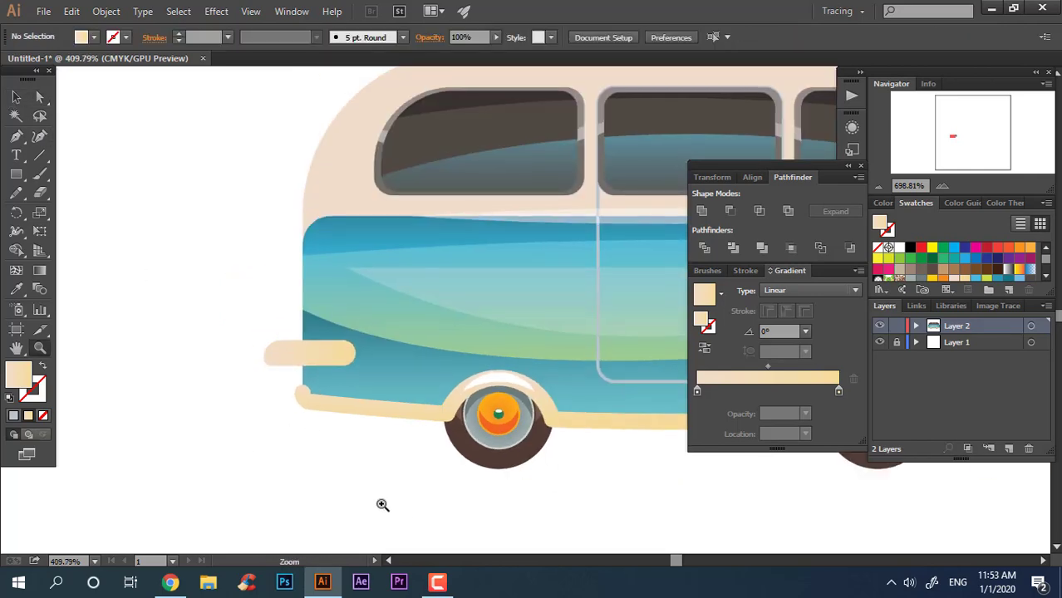
drag(381, 502, 92, 150)
key(v)
click(349, 249)
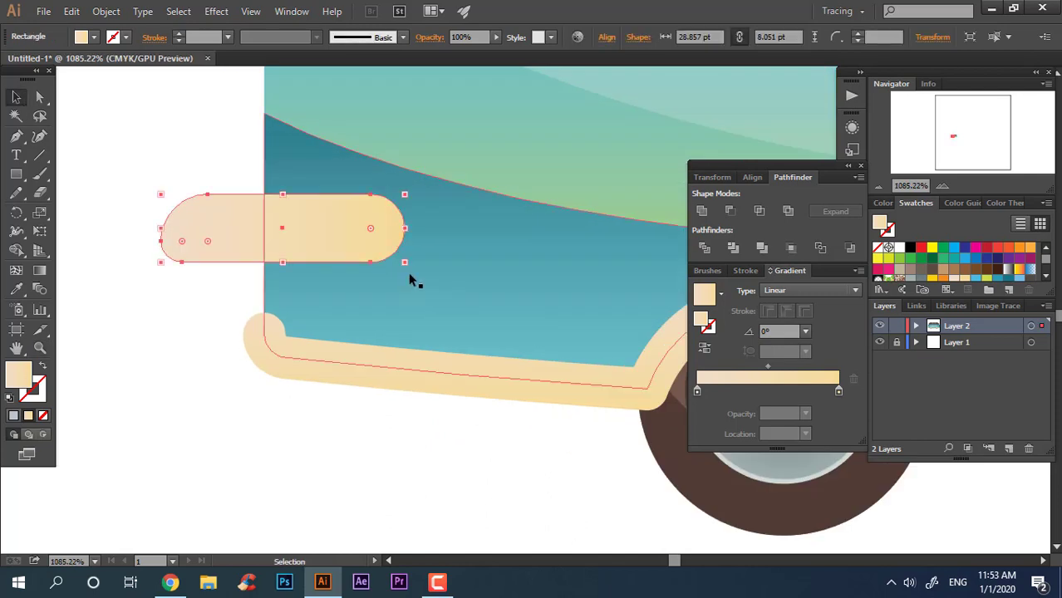
drag(349, 227, 350, 236)
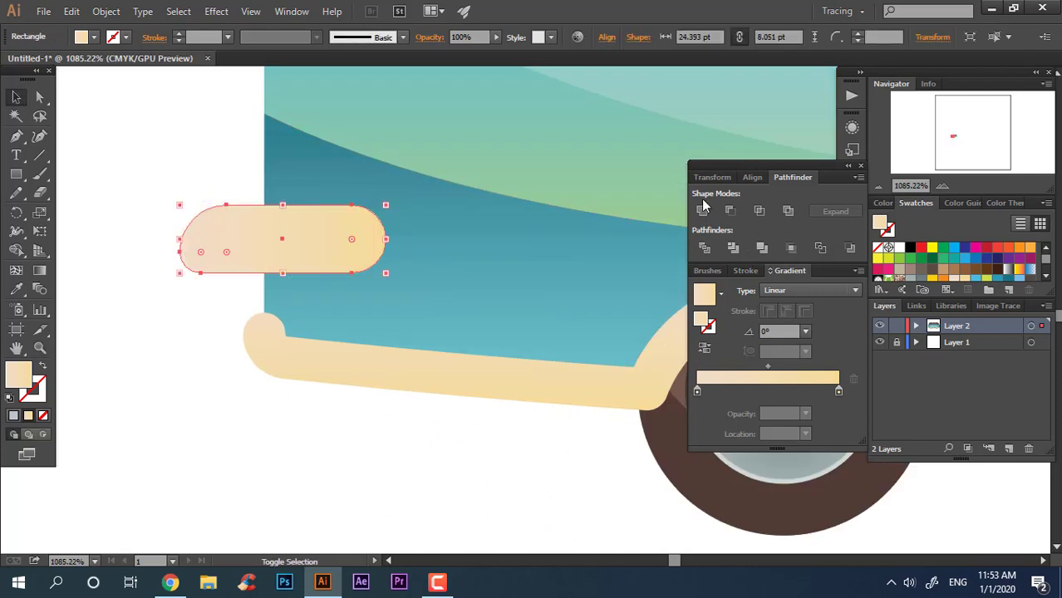
click(441, 523)
scroll(339, 415, up, 3)
scroll(422, 418, up, 3)
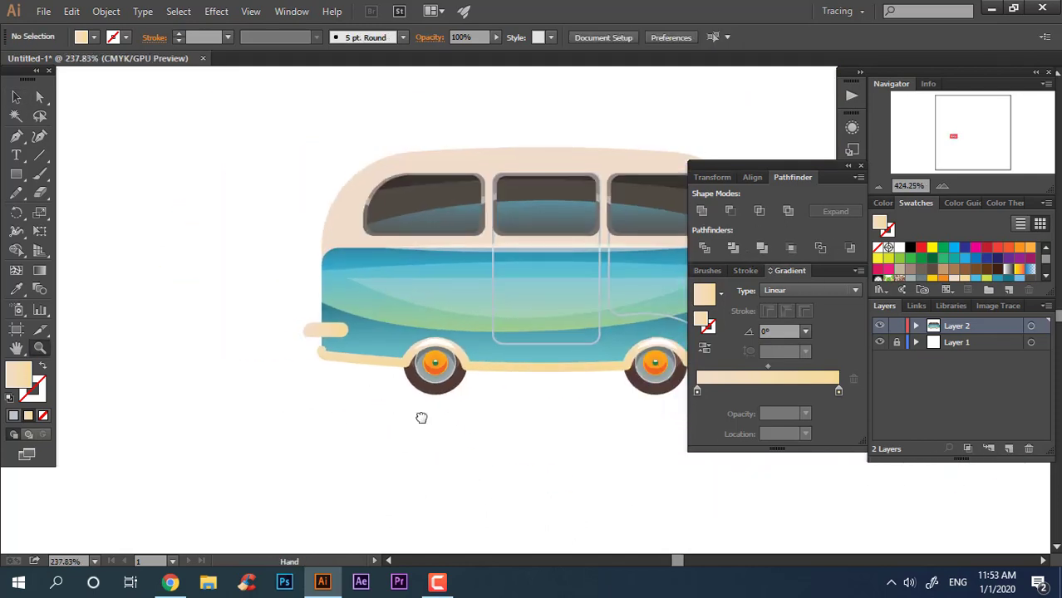
scroll(184, 309, up, 5)
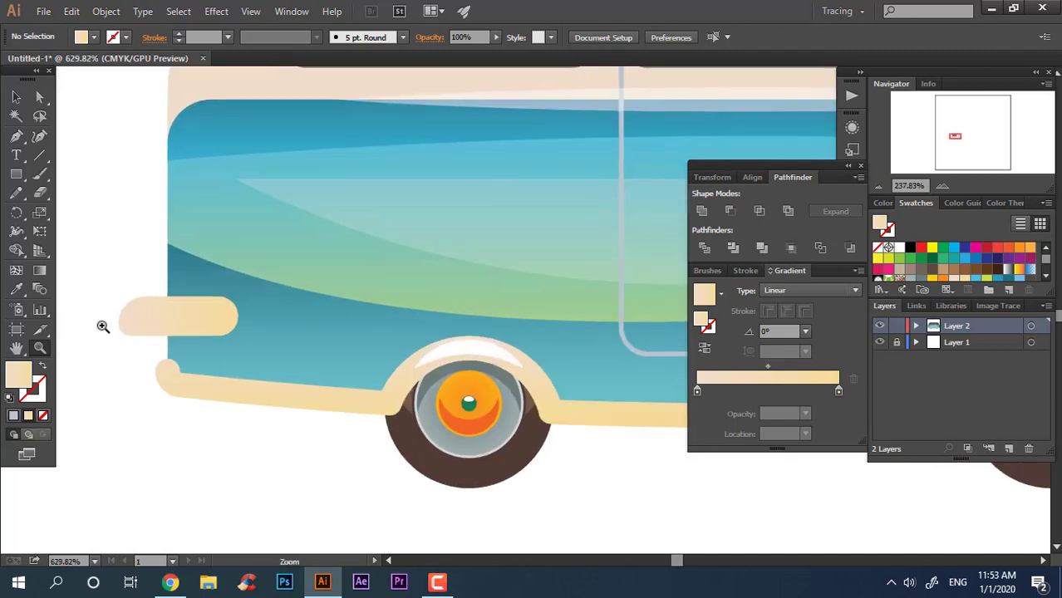
scroll(102, 325, up, 2)
Duplicate the bumper piece, fill the copy grey, send it behind, and group both
click(15, 97)
drag(331, 327, 299, 308)
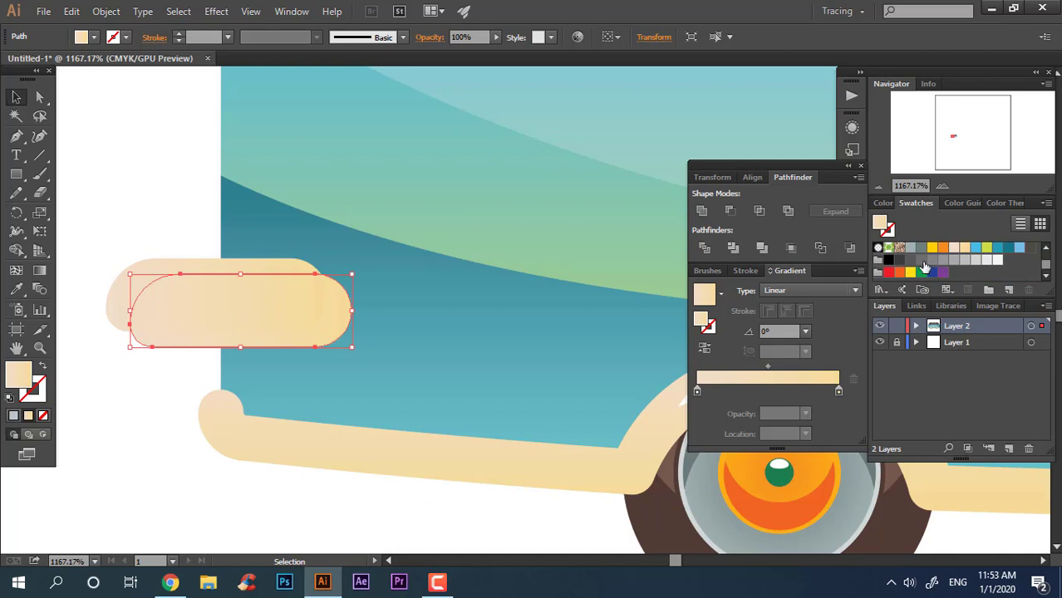
click(931, 264)
click(943, 260)
key(ctrl+[)
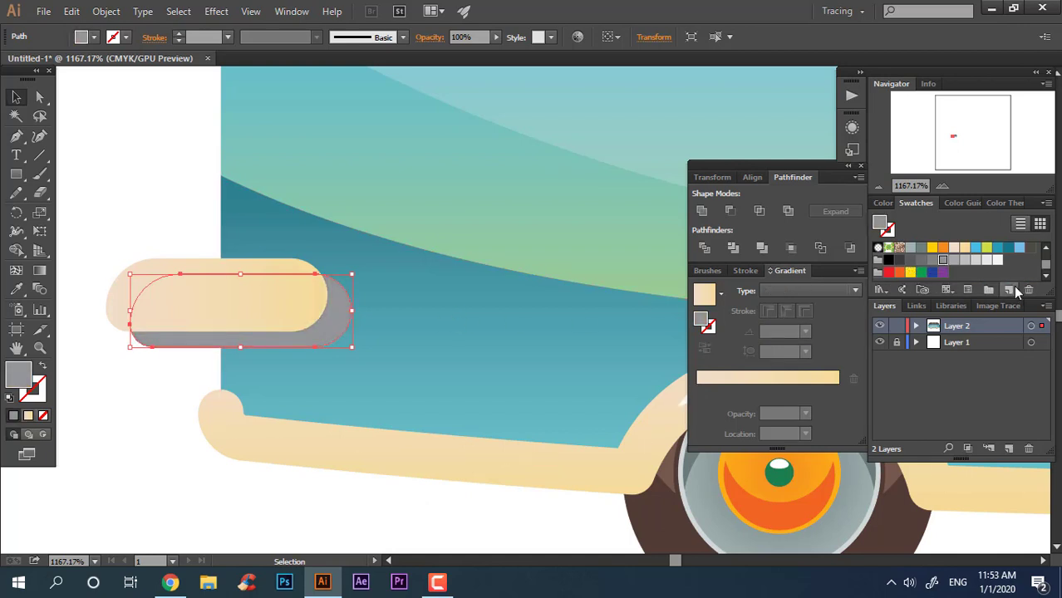
shift+click(318, 323)
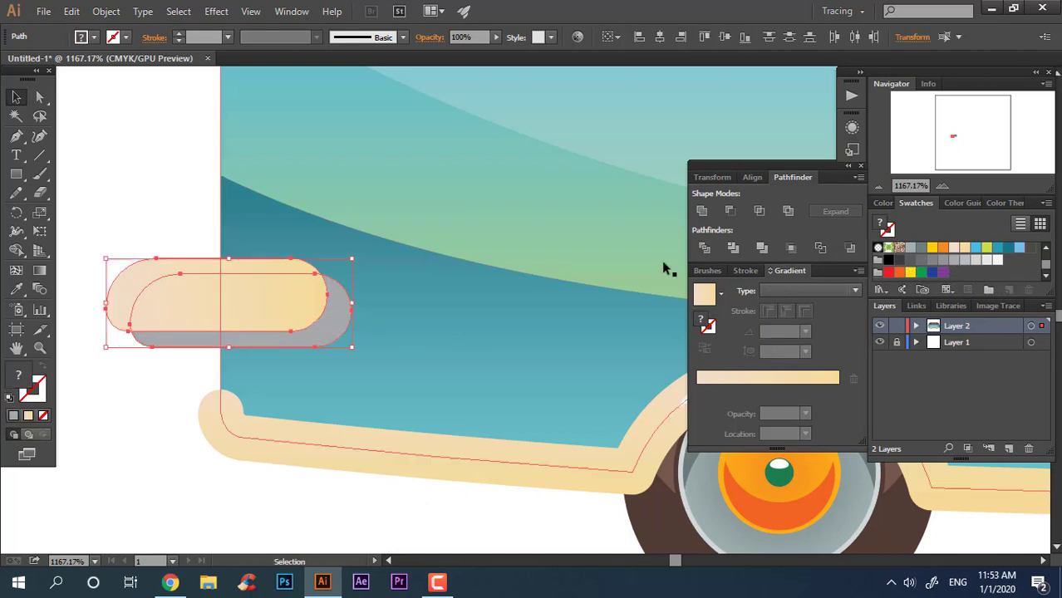
key(ctrl+g)
Ungroup the pieces and shift the cream piece onto its grey shadow
right_click(254, 311)
click(298, 402)
click(119, 289)
drag(119, 289, 144, 306)
click(332, 344)
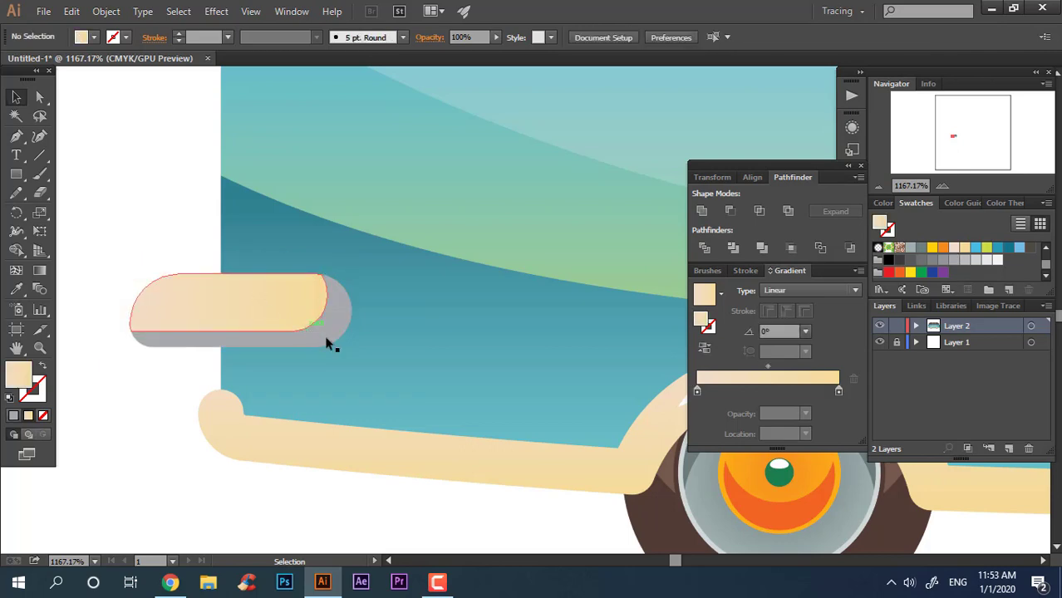
click(281, 313)
right_click(281, 312)
click(342, 396)
click(275, 465)
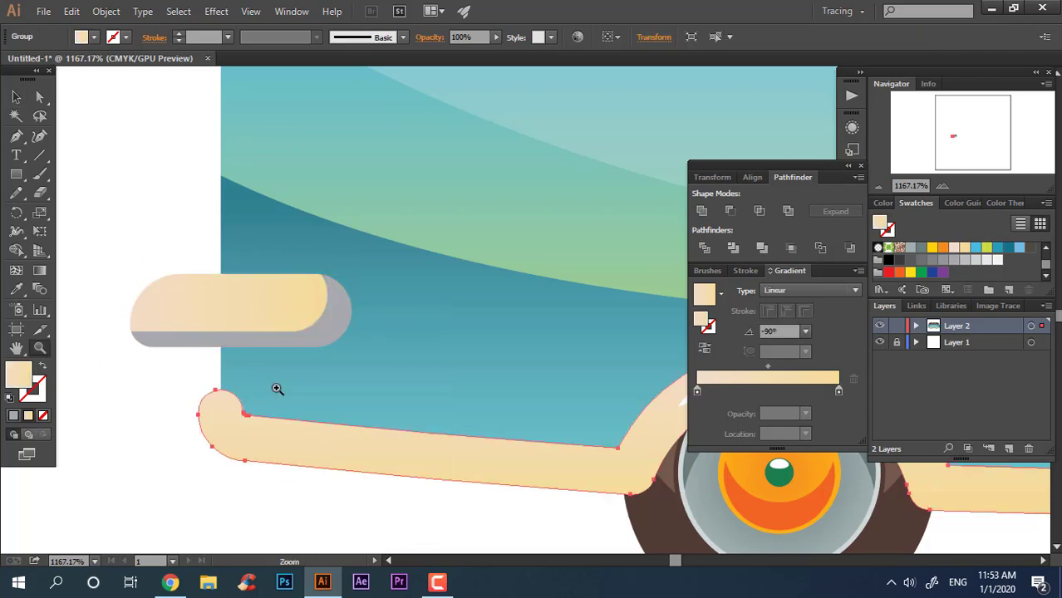
drag(278, 389, 203, 366)
Copy the left bumper to the van's right end, reflect it, and nudge it into place
key(v)
drag(121, 356, 607, 357)
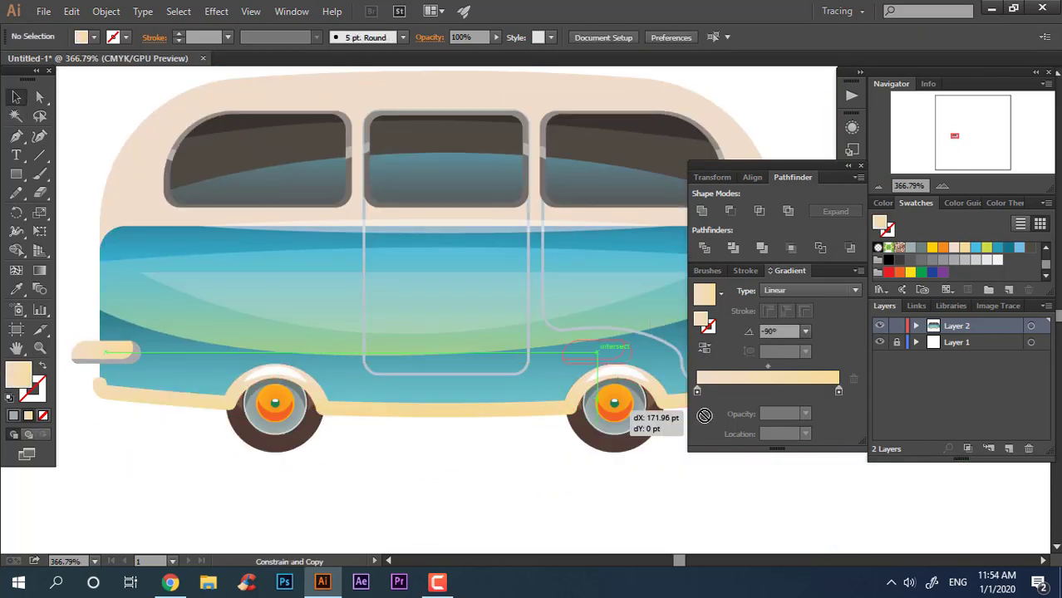
drag(605, 494, 293, 473)
drag(286, 335, 472, 364)
right_click(475, 335)
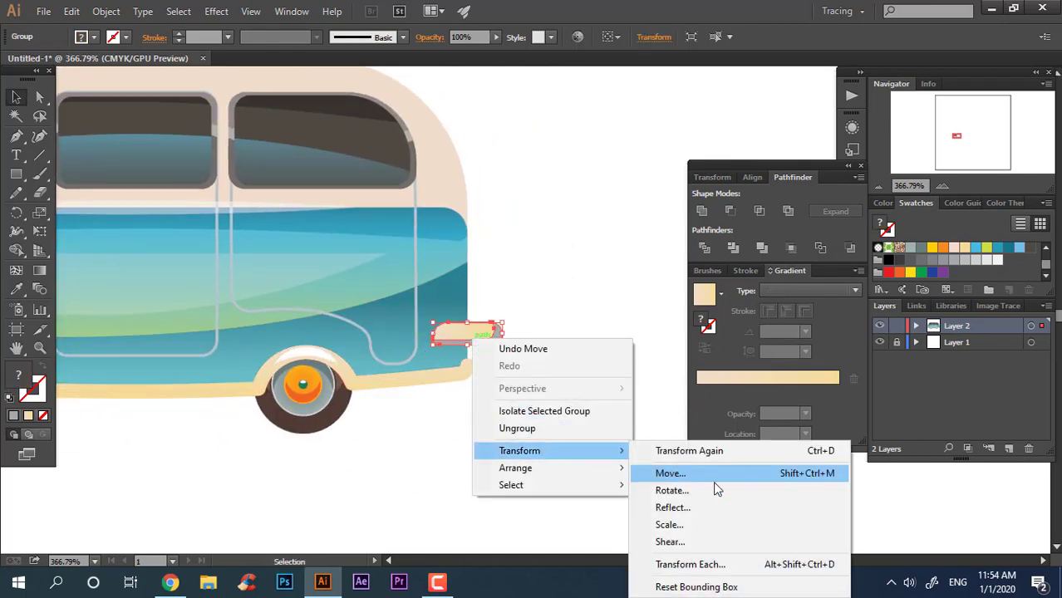
click(671, 506)
click(752, 384)
drag(498, 336, 487, 336)
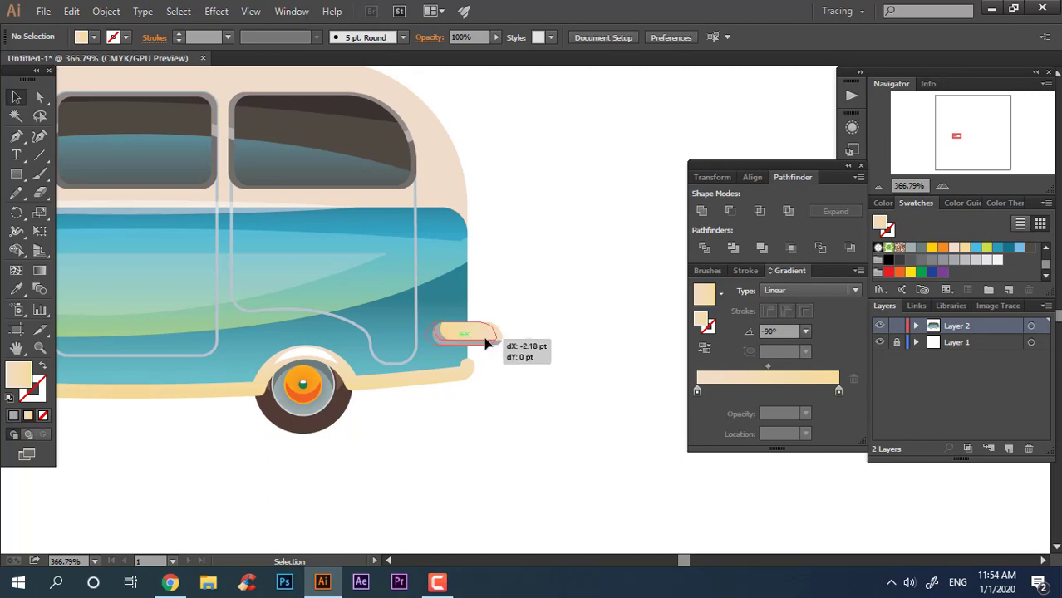
key(z)
mouse_move(597, 407)
mouse_down()
mouse_move(457, 413)
mouse_move(590, 364)
mouse_move(18, 174)
mouse_up()
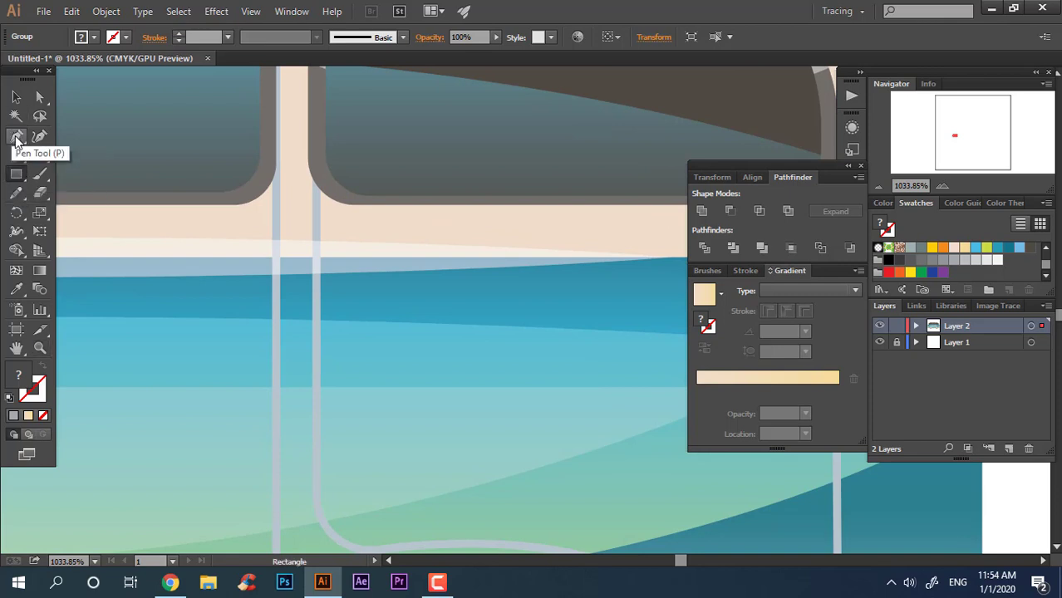
Draw a short light grey 3 pt line with a lens width profile and expand its appearance
click(16, 136)
click(494, 304)
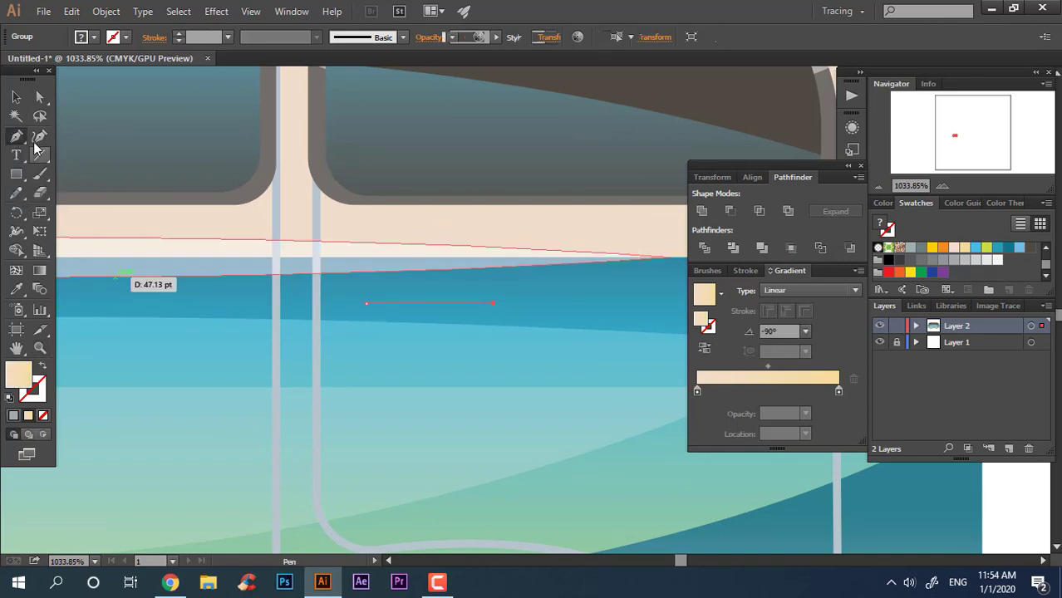
key(i)
click(283, 288)
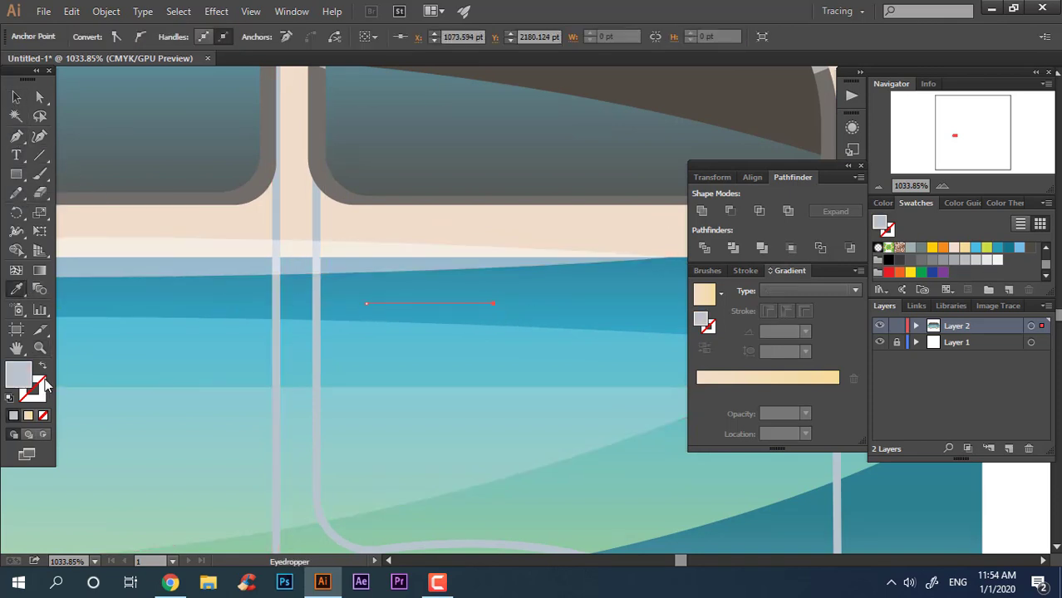
click(462, 306)
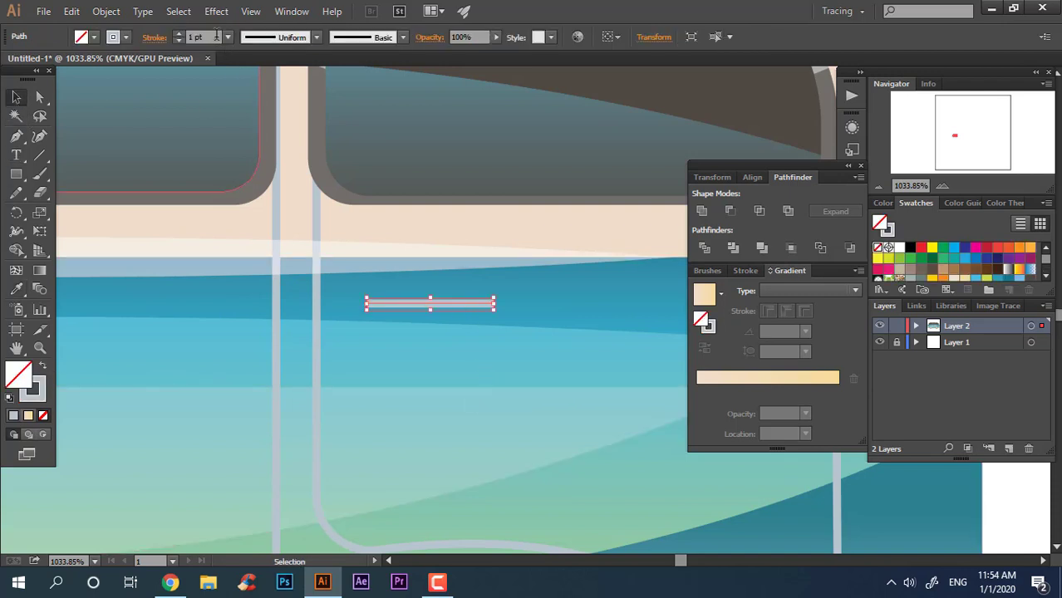
text(3)
key(Return)
click(317, 37)
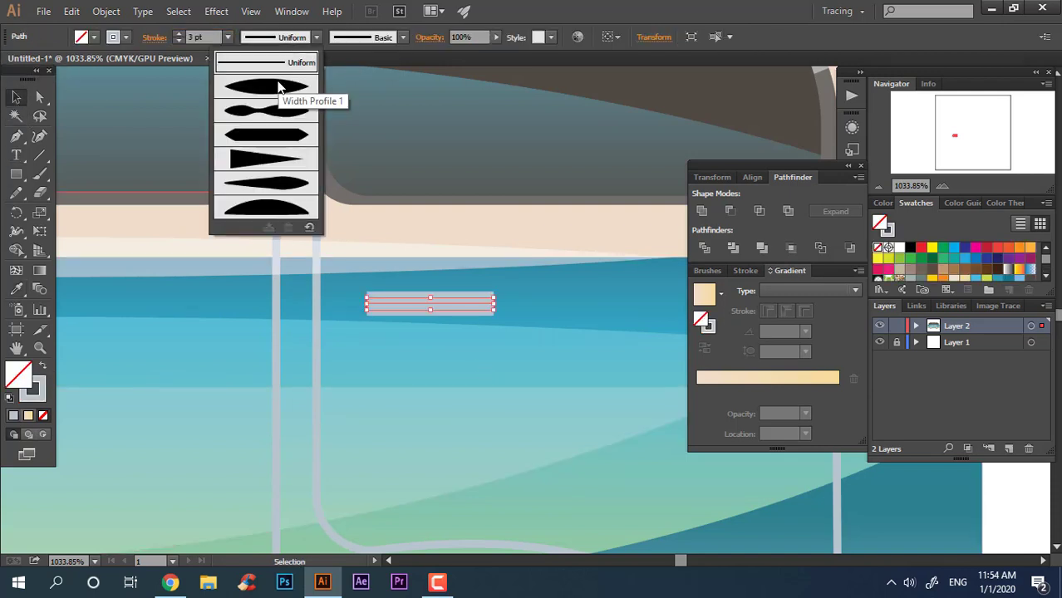
click(274, 100)
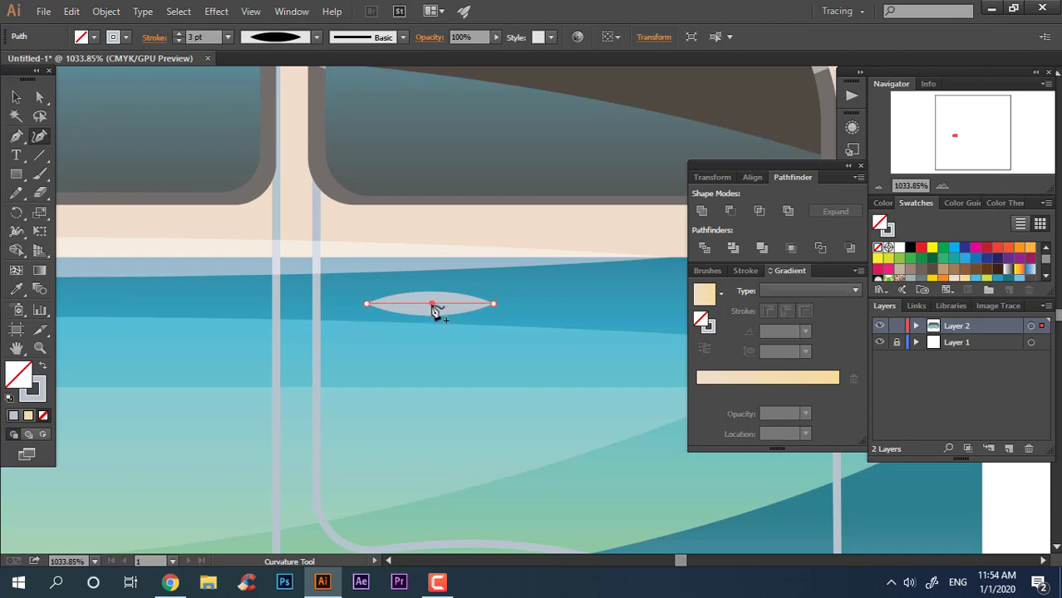
click(15, 97)
click(107, 11)
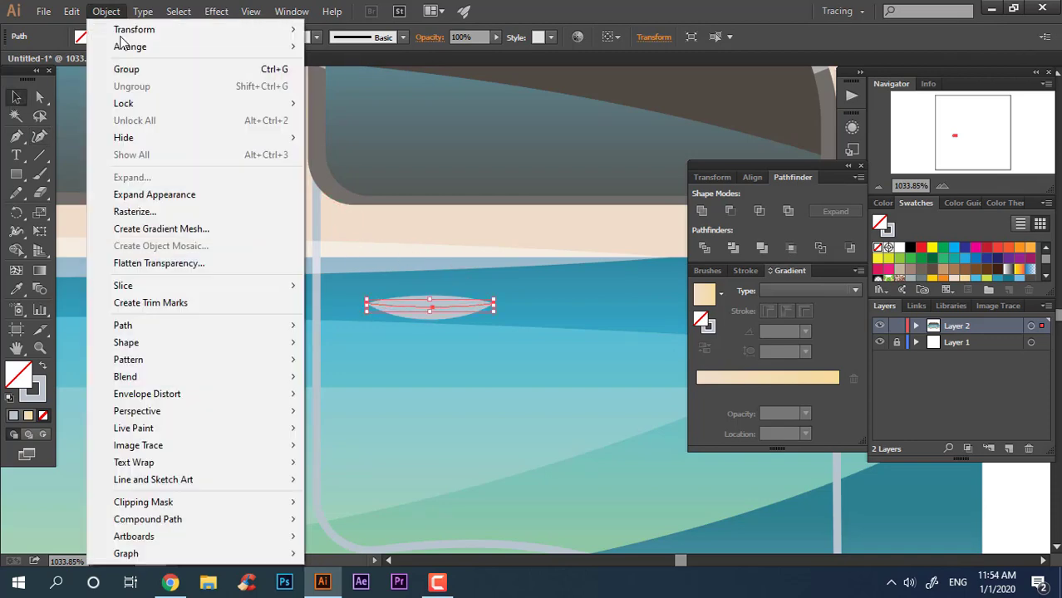
click(160, 205)
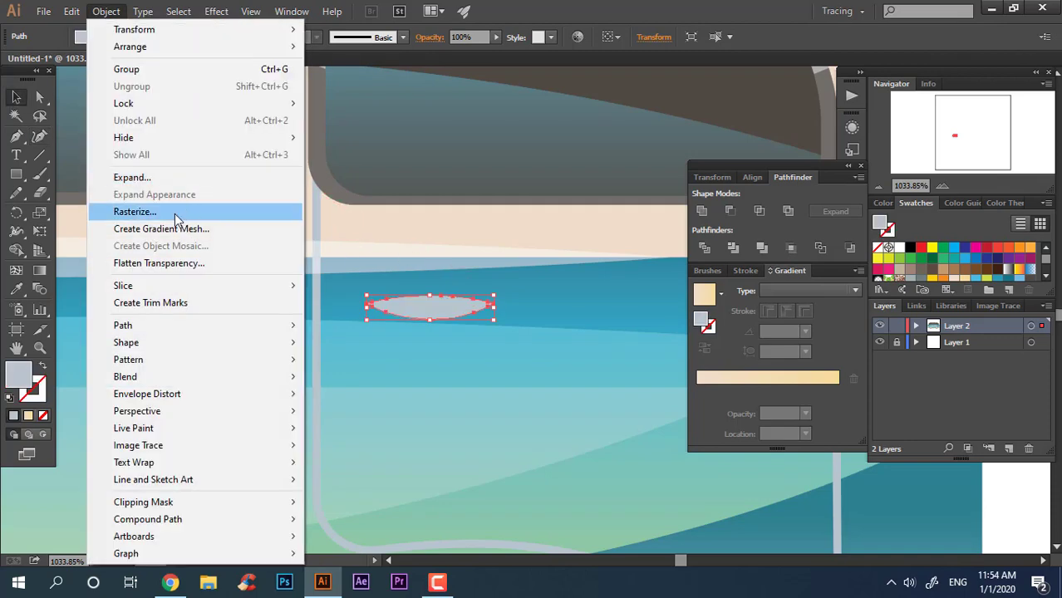
Draw a curved underside shape below the lens and fill it darker grey
drag(493, 320, 562, 422)
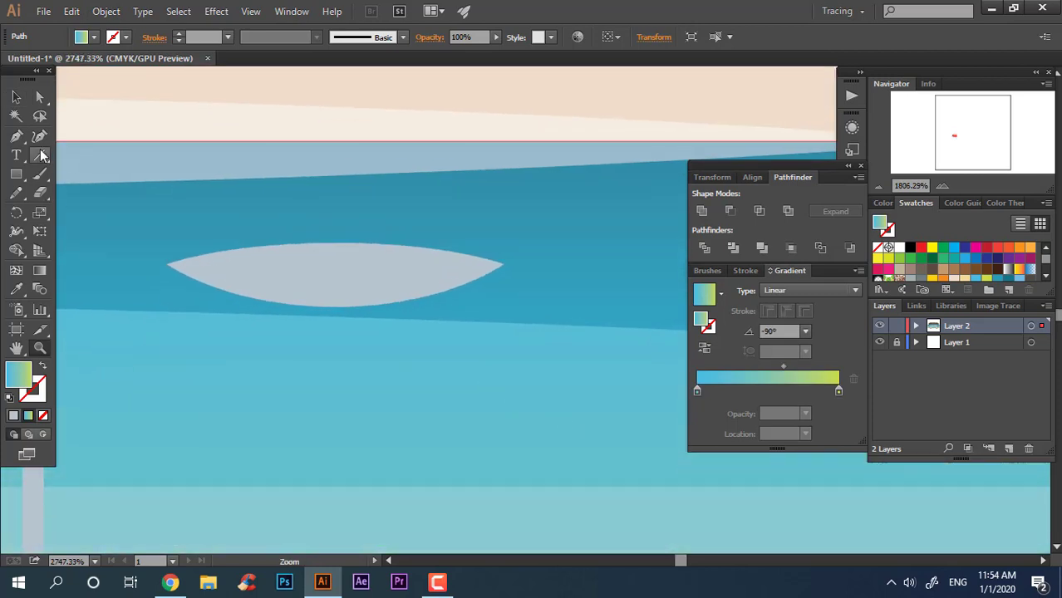
click(167, 264)
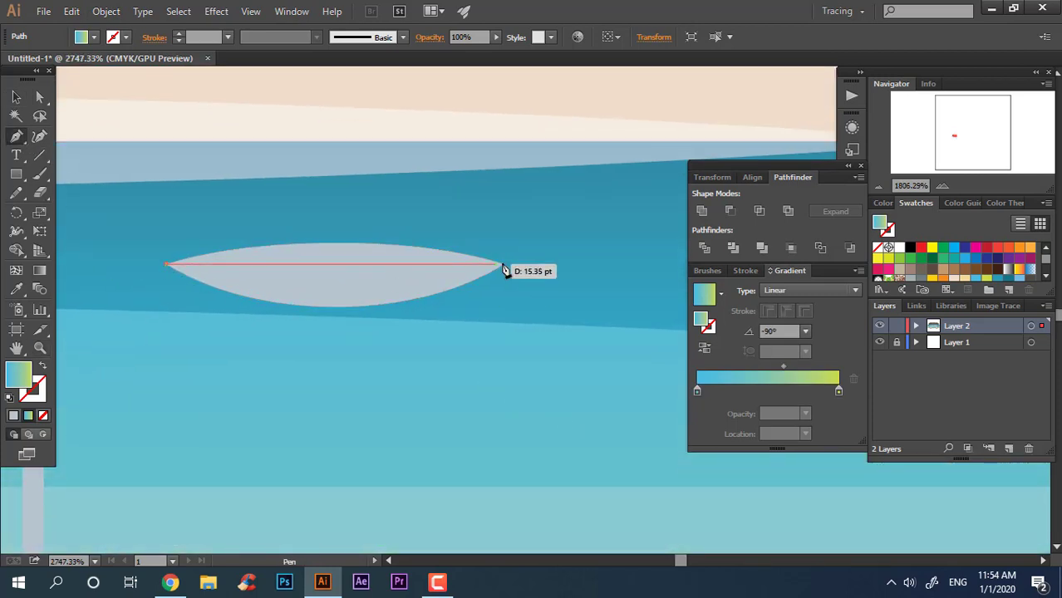
drag(503, 264, 604, 224)
click(488, 380)
click(167, 373)
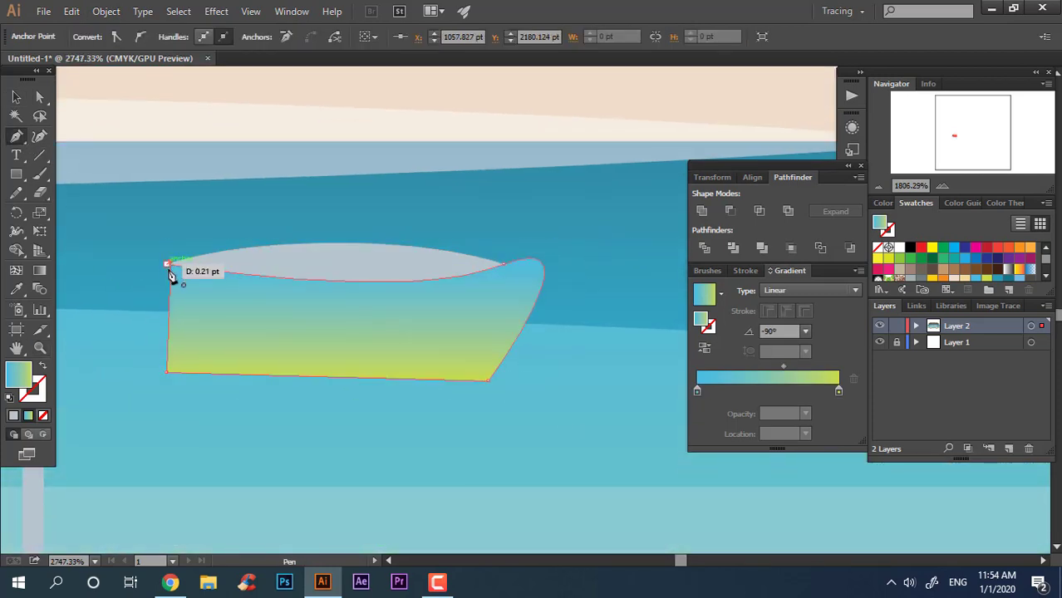
key(i)
click(237, 258)
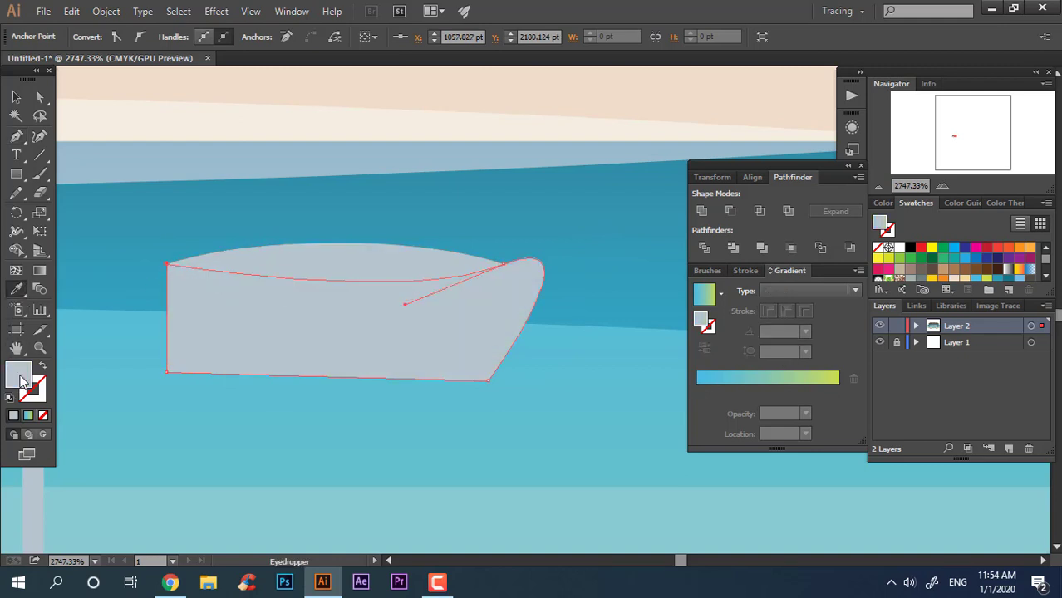
double_click(18, 374)
click(719, 238)
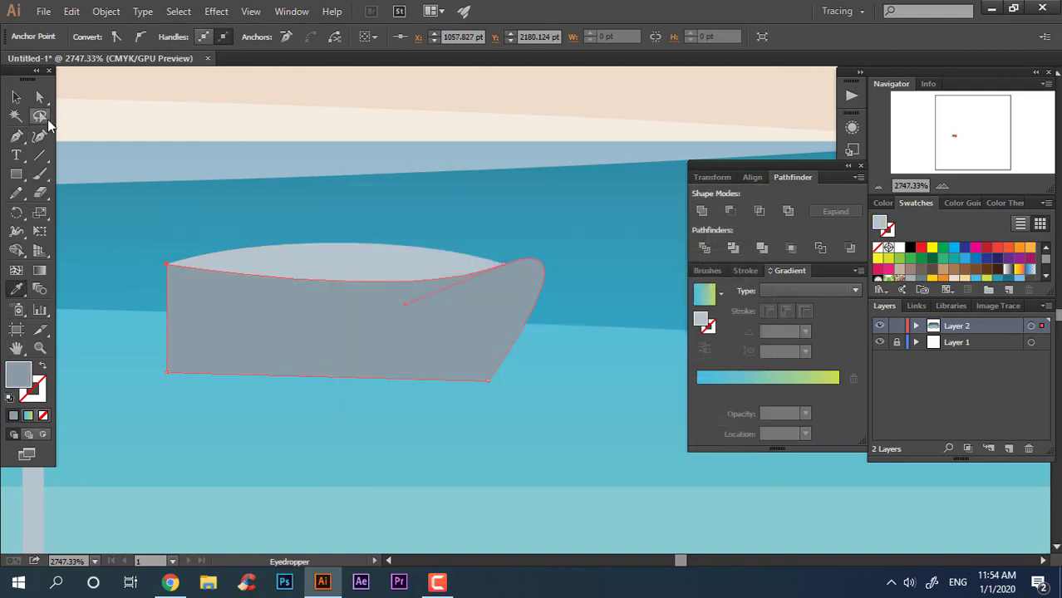
Divide the lens and underside shapes and delete the unwanted lower piece
click(16, 98)
click(733, 248)
right_click(439, 303)
click(505, 388)
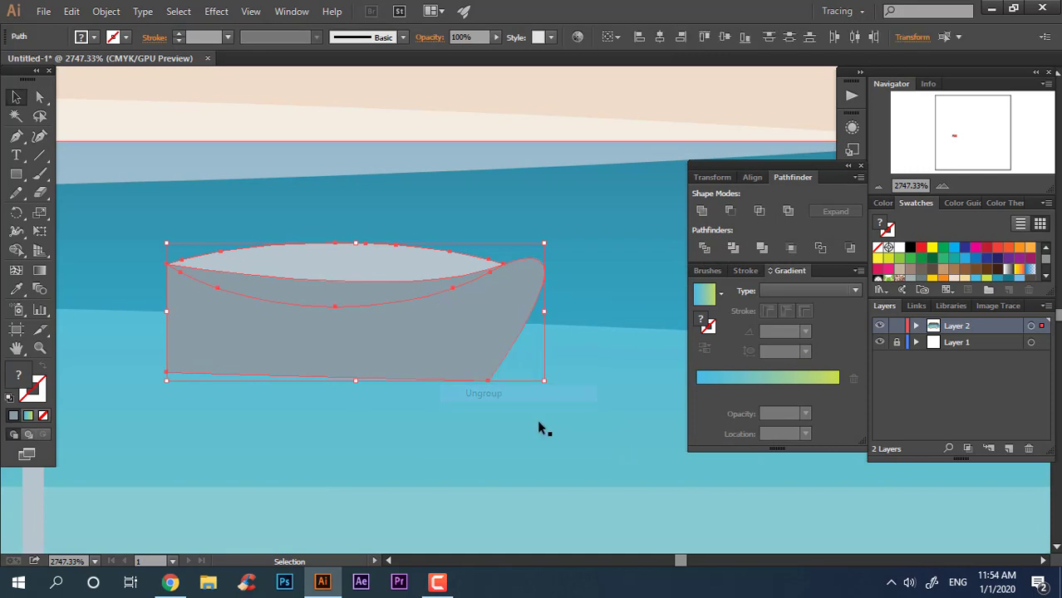
click(487, 365)
key(Delete)
Add a dark grey ellipse centred under the lens and send it behind
drag(16, 173, 88, 209)
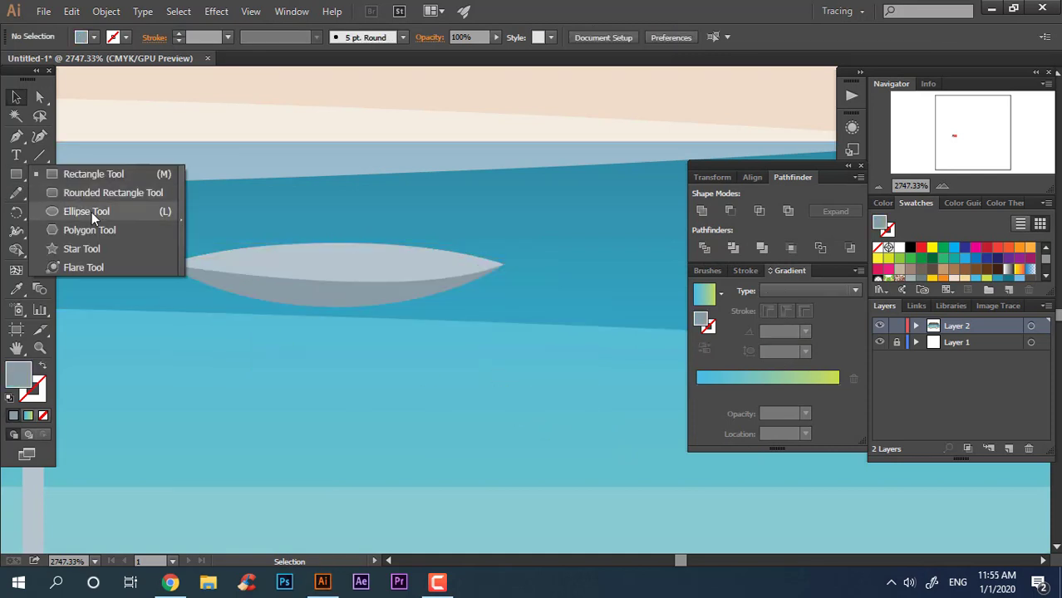
drag(167, 265, 335, 291)
drag(400, 301, 486, 366)
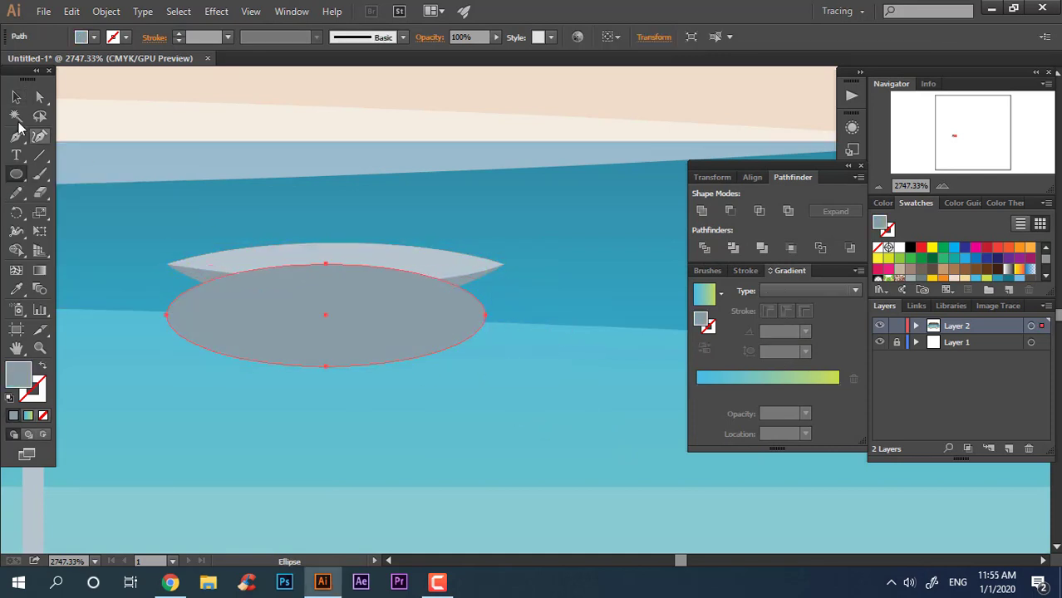
key(v)
drag(382, 283, 380, 256)
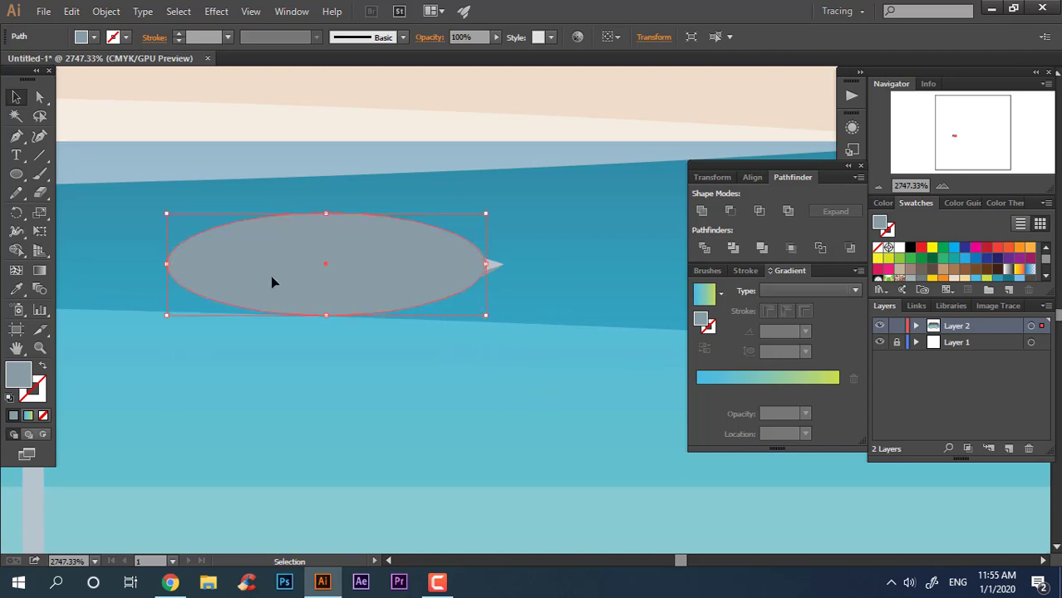
click(16, 288)
click(565, 263)
double_click(18, 374)
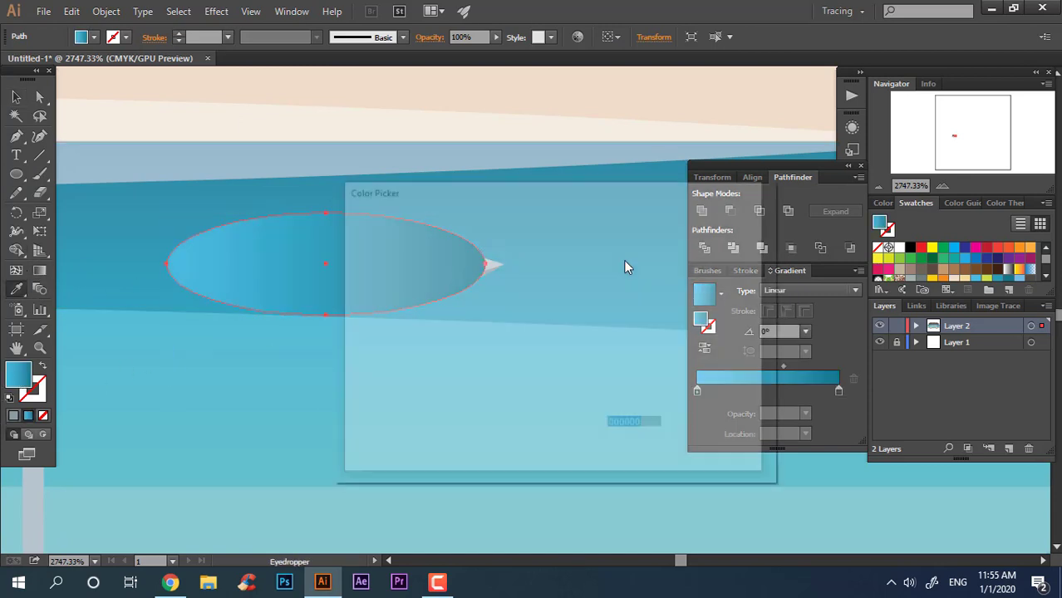
click(719, 237)
key(v)
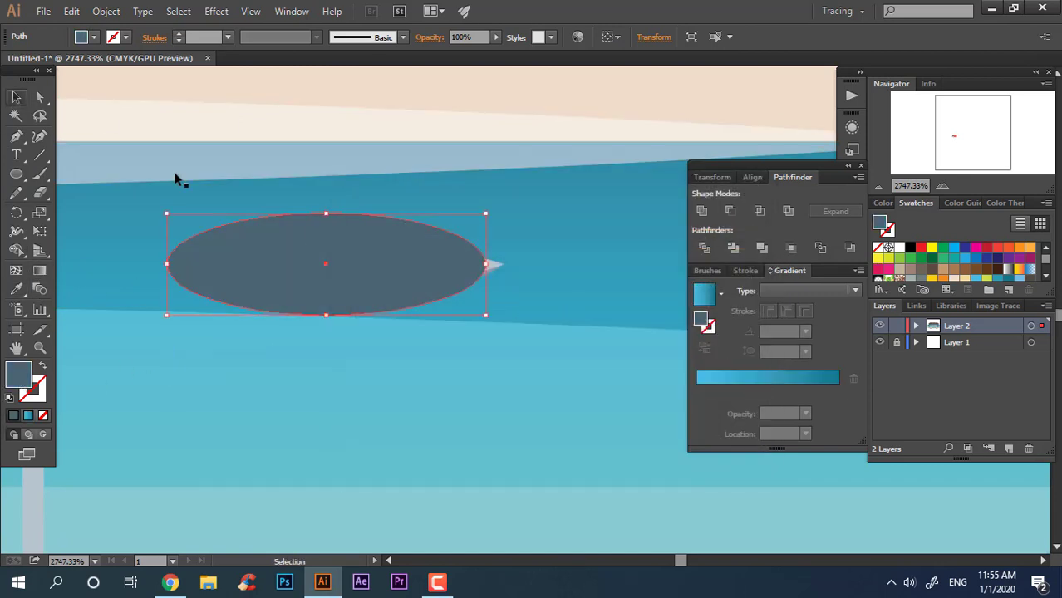
key(ctrl+bracketleft)
Reshape the dark ellipse into a bowl under the lens tips
key(z)
drag(327, 248, 341, 248)
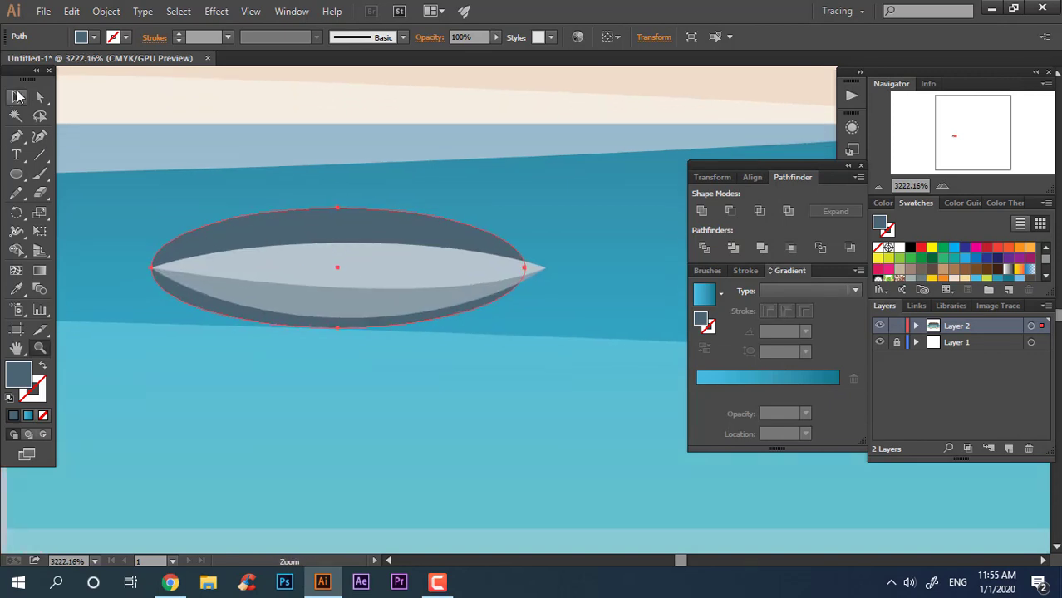
click(524, 269)
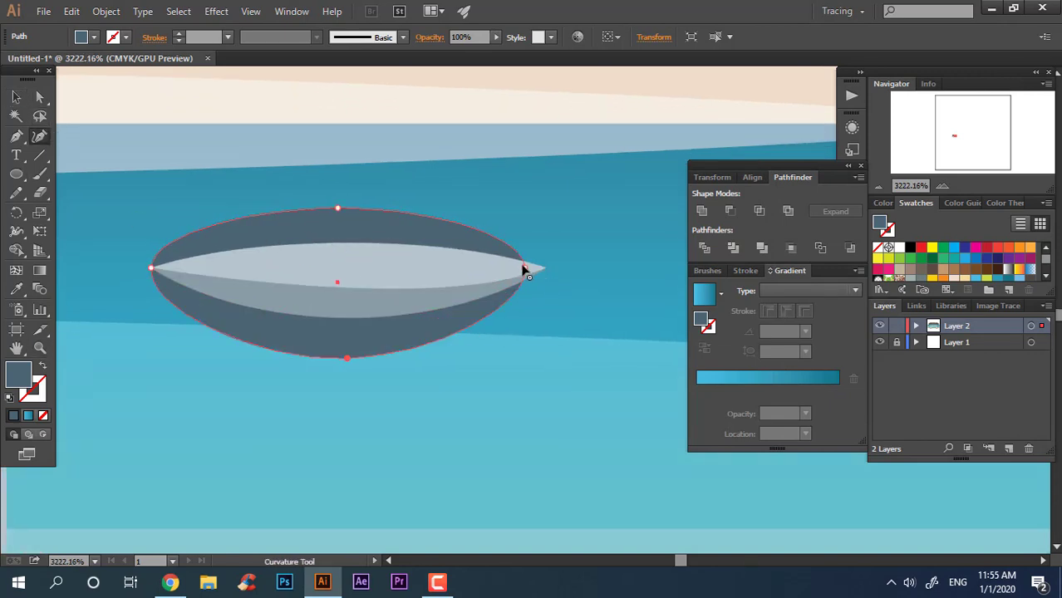
click(342, 251)
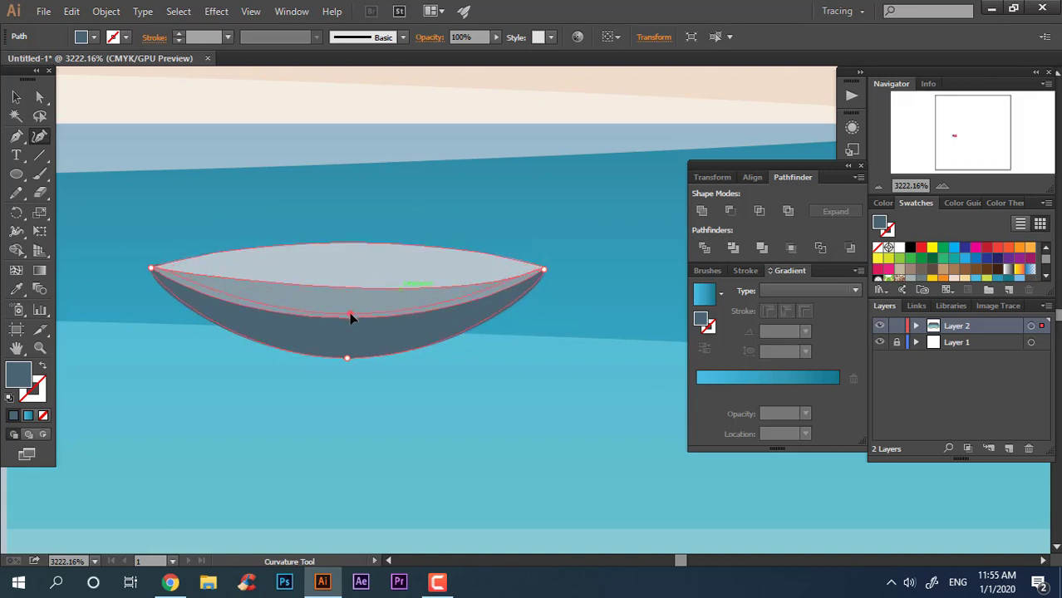
Group the handle's light and dark pieces together
key(v)
click(372, 350)
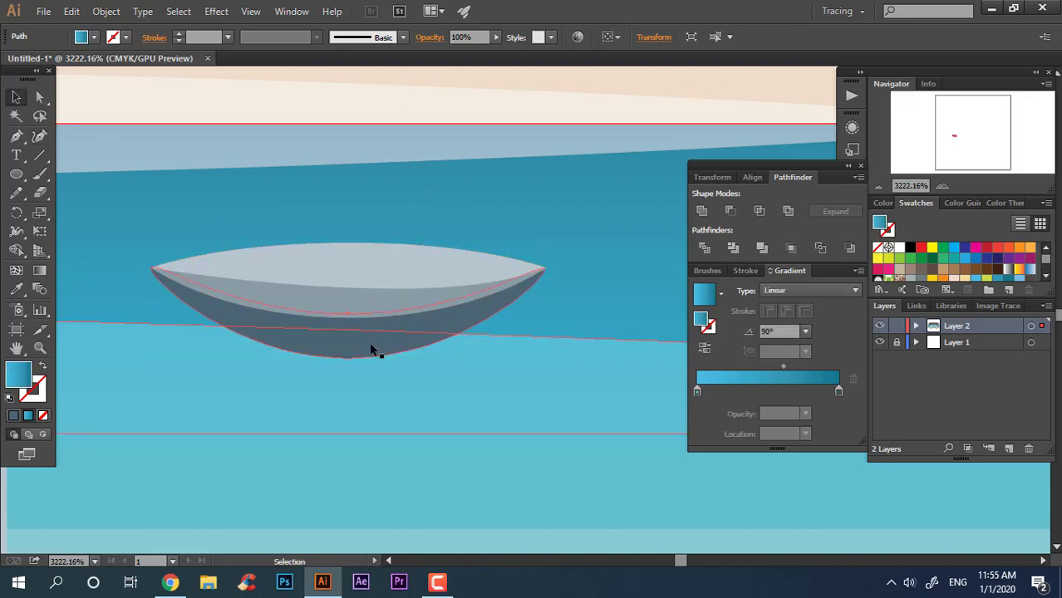
click(372, 300)
shift+click(383, 284)
right_click(386, 289)
click(434, 372)
key(z)
alt+click(366, 253)
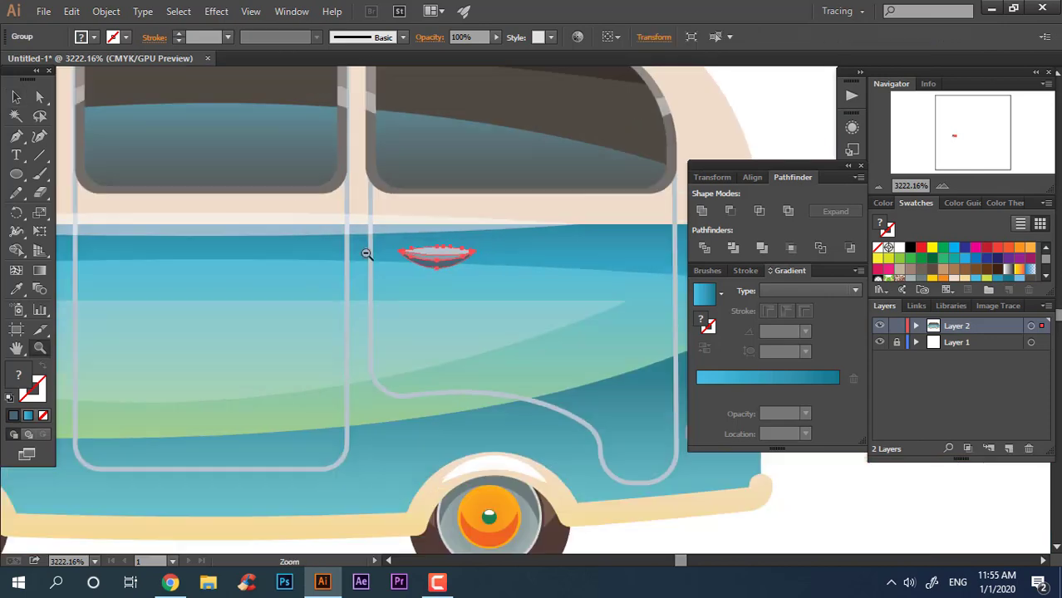
drag(366, 253, 1, 73)
Copy the door handle onto the left door
key(ctrl+shift+a)
click(342, 463)
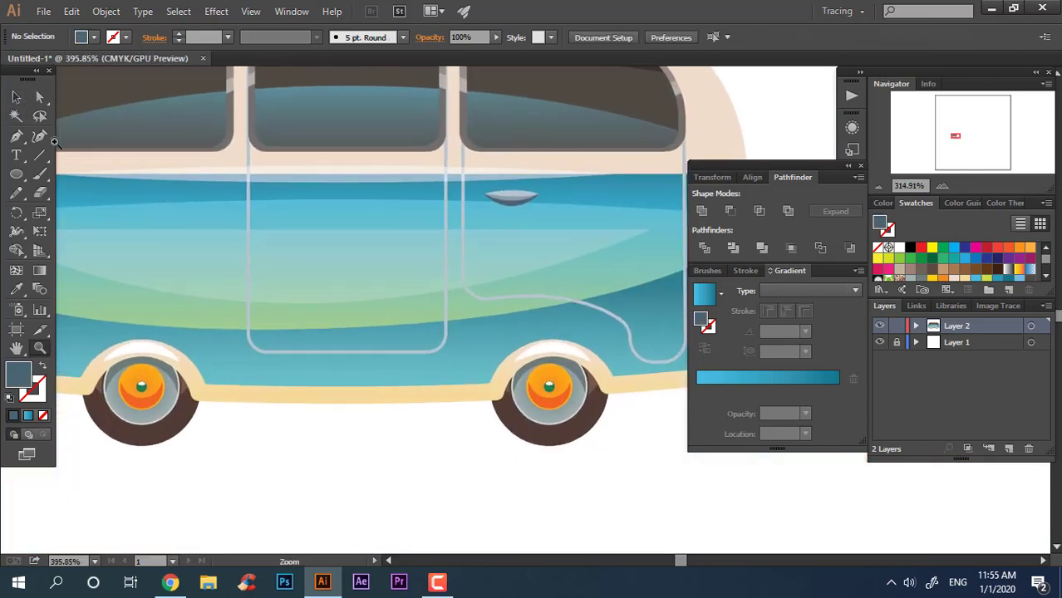
drag(511, 197, 293, 196)
key(z)
drag(399, 407, 344, 404)
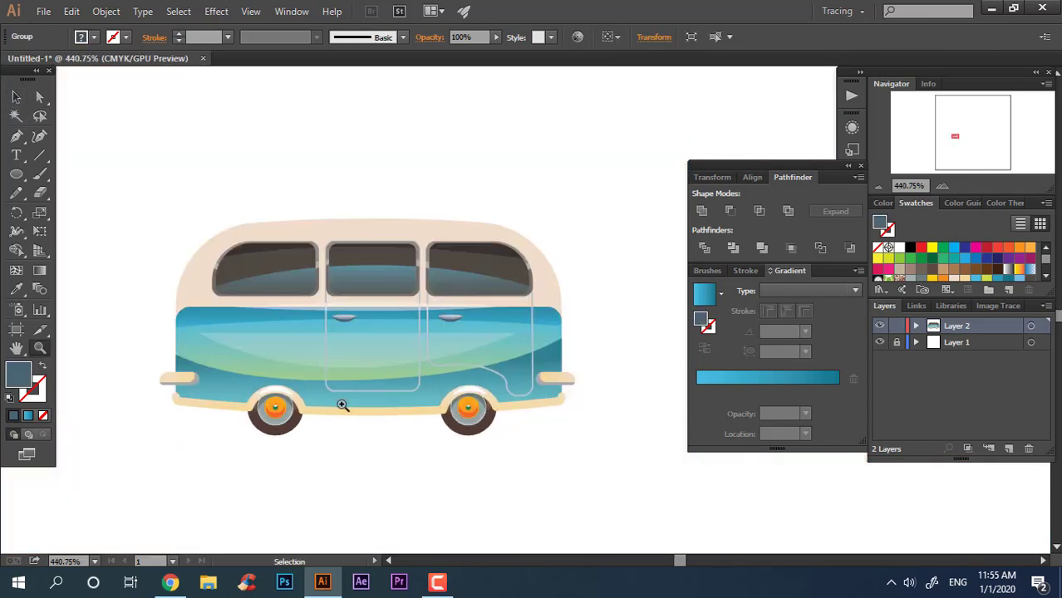
mouse_move(516, 249)
mouse_down()
mouse_move(544, 262)
mouse_move(387, 299)
mouse_up()
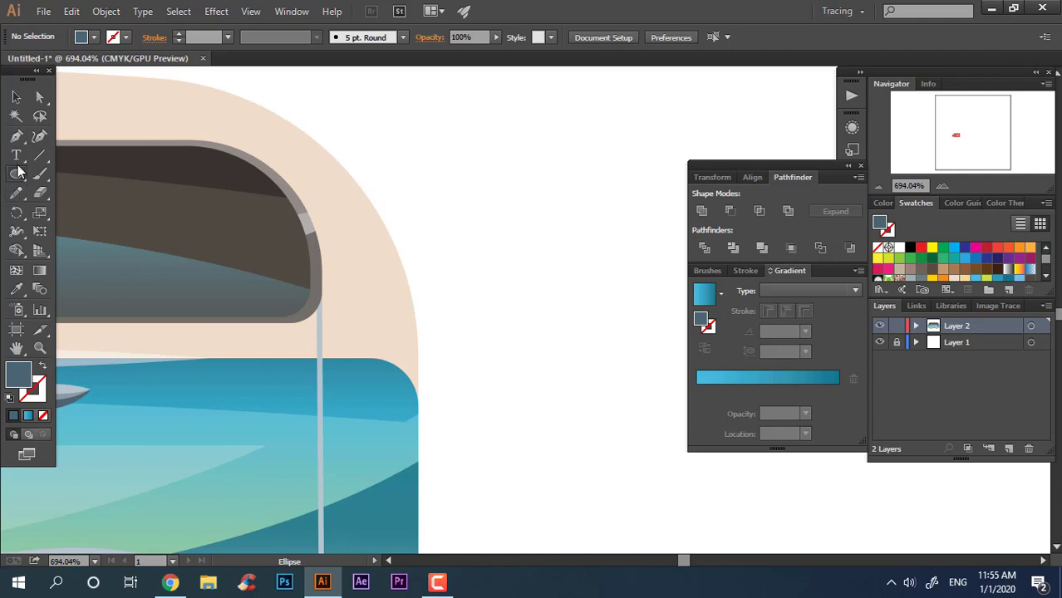
Draw a light grey oval at the window corner and duplicate it upward
mouse_move(20, 173)
mouse_down()
mouse_move(42, 174)
mouse_move(71, 211)
mouse_up()
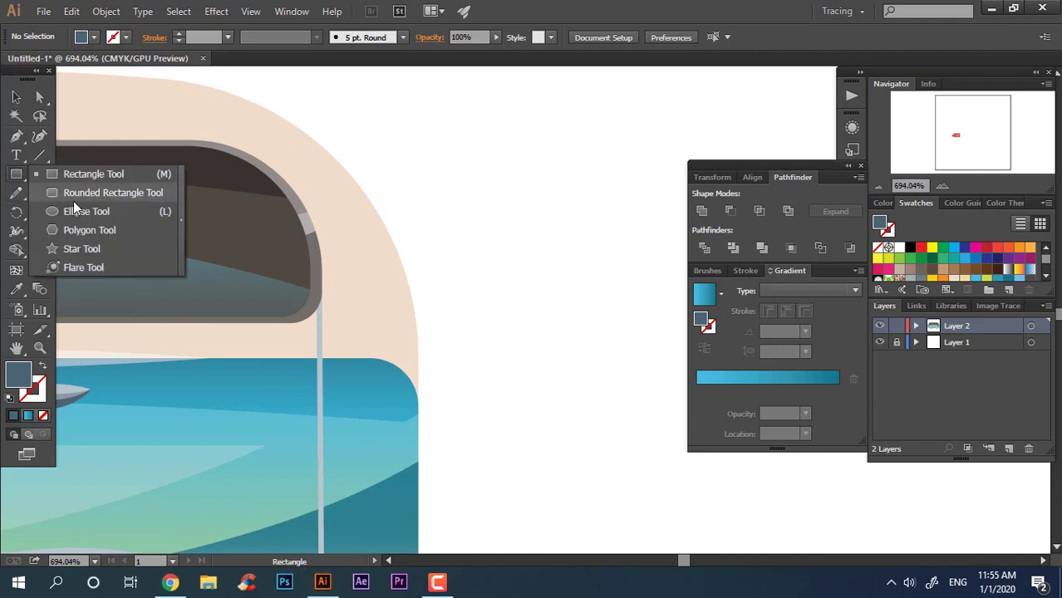
drag(283, 266, 329, 352)
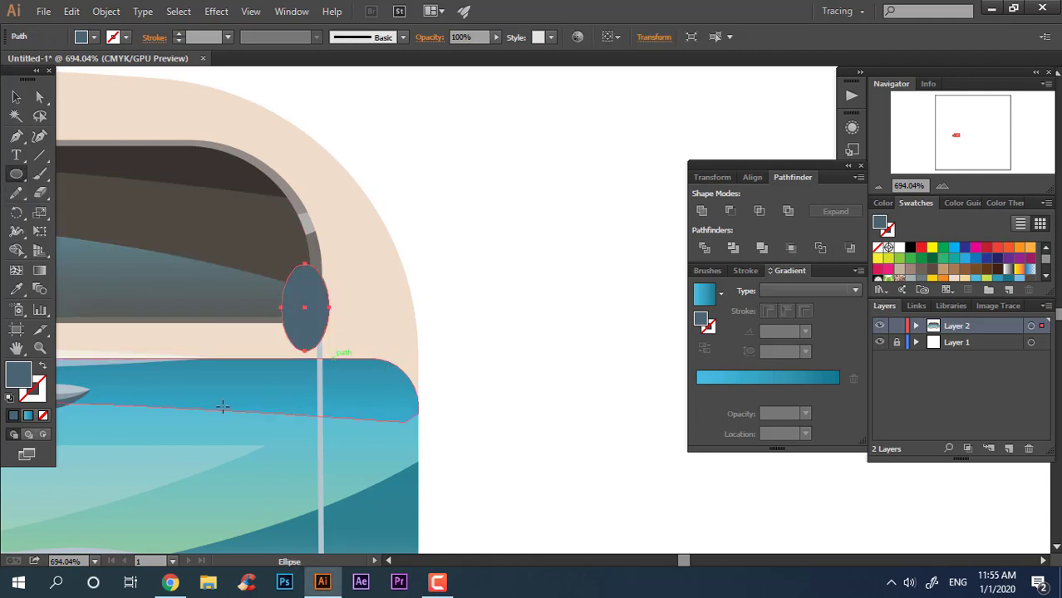
click(294, 220)
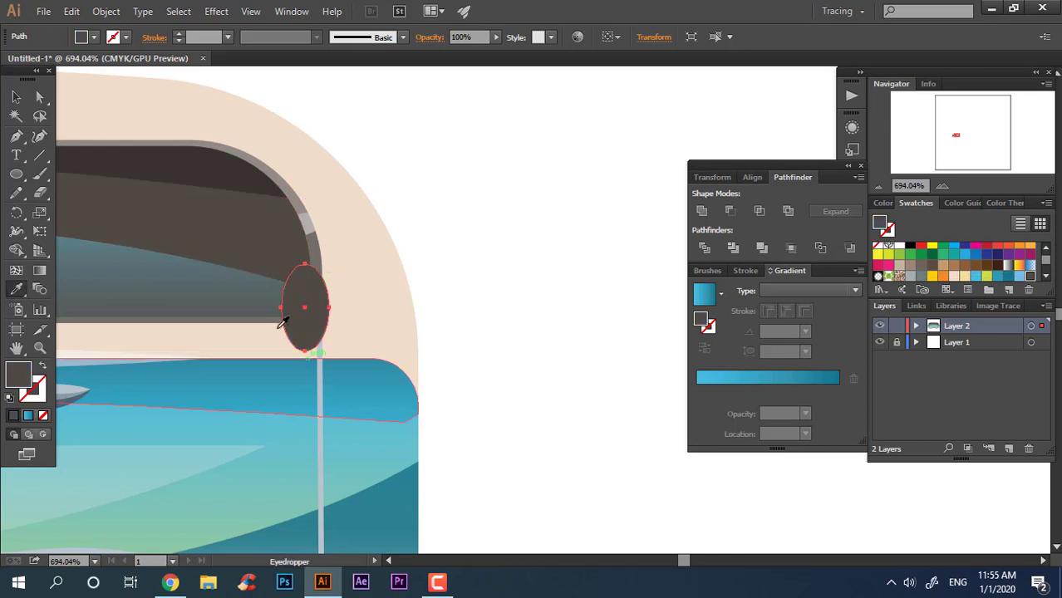
click(321, 416)
key(z)
click(330, 327)
key(v)
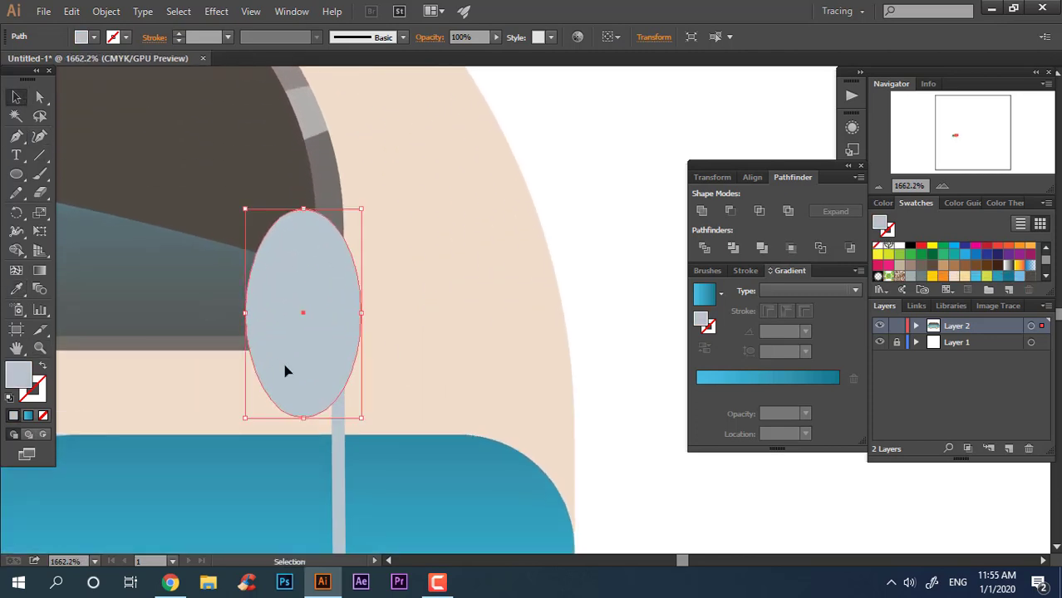
drag(284, 369, 325, 300)
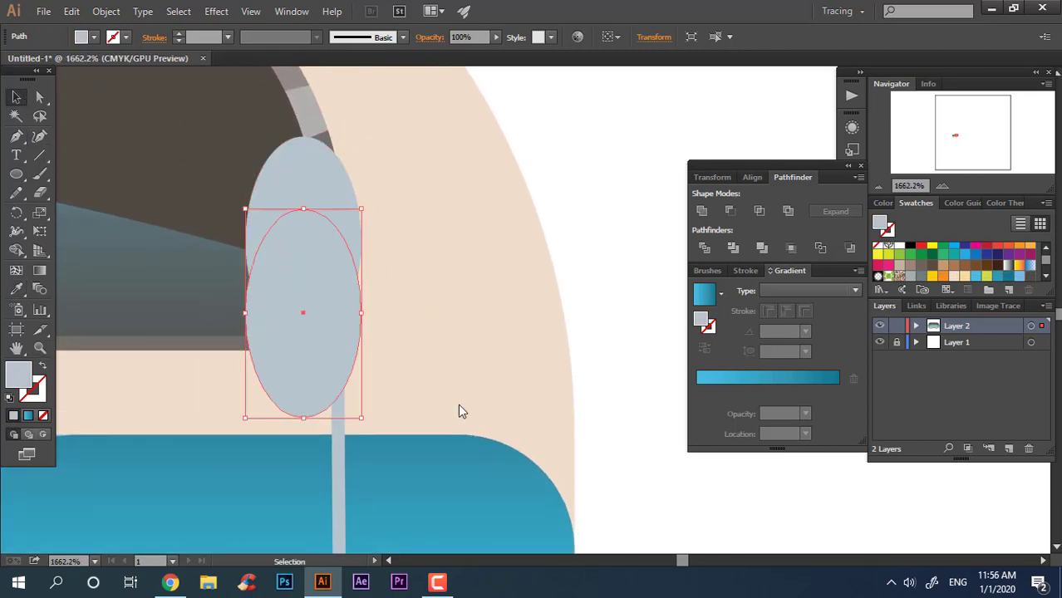
Darken the lower oval, divide the overlap, and delete the upper cap piece
double_click(18, 374)
click(380, 301)
click(705, 239)
shift+click(320, 260)
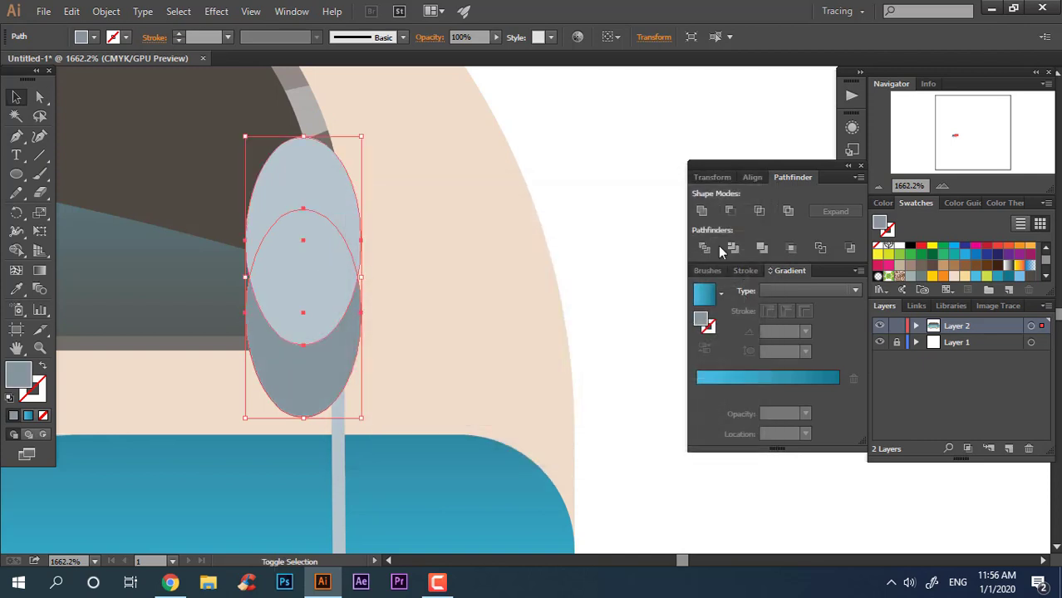
click(704, 248)
right_click(217, 312)
right_click(318, 281)
click(361, 372)
click(335, 189)
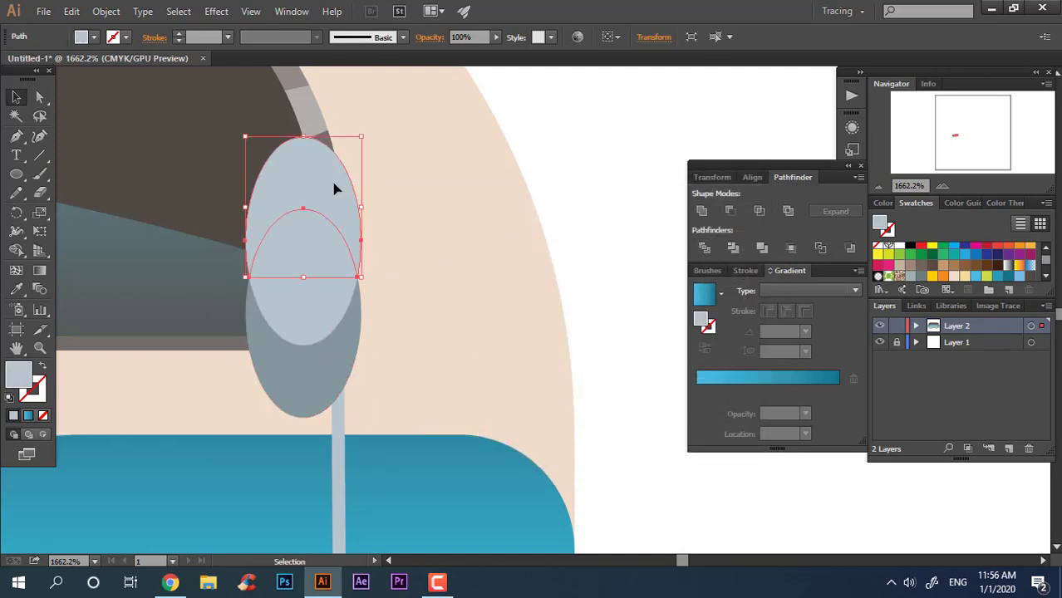
key(Delete)
Add a small white highlight oval near the mirror's top
click(311, 335)
click(19, 176)
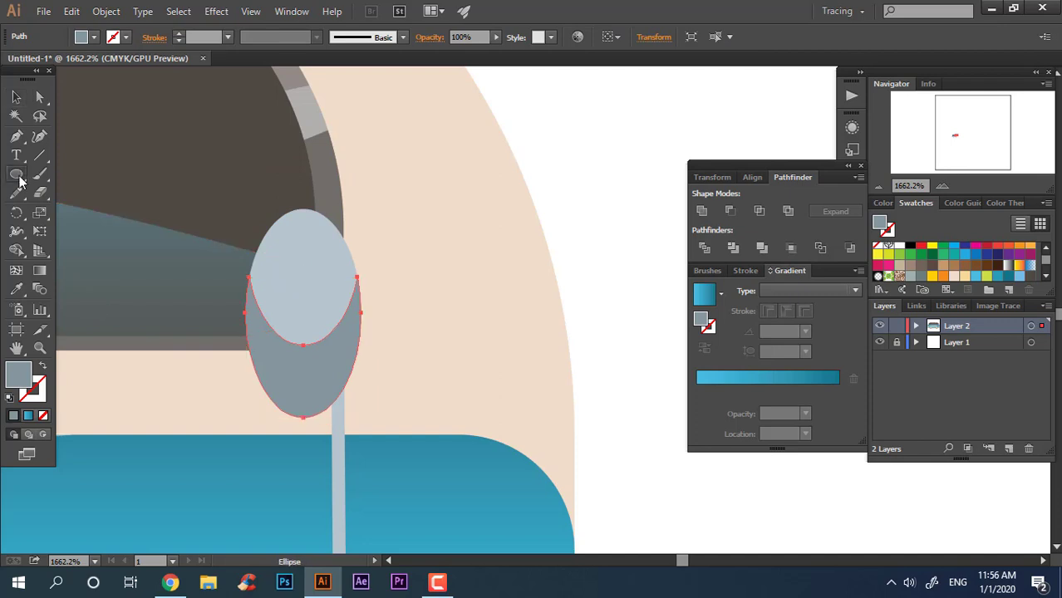
drag(295, 264, 316, 296)
click(889, 247)
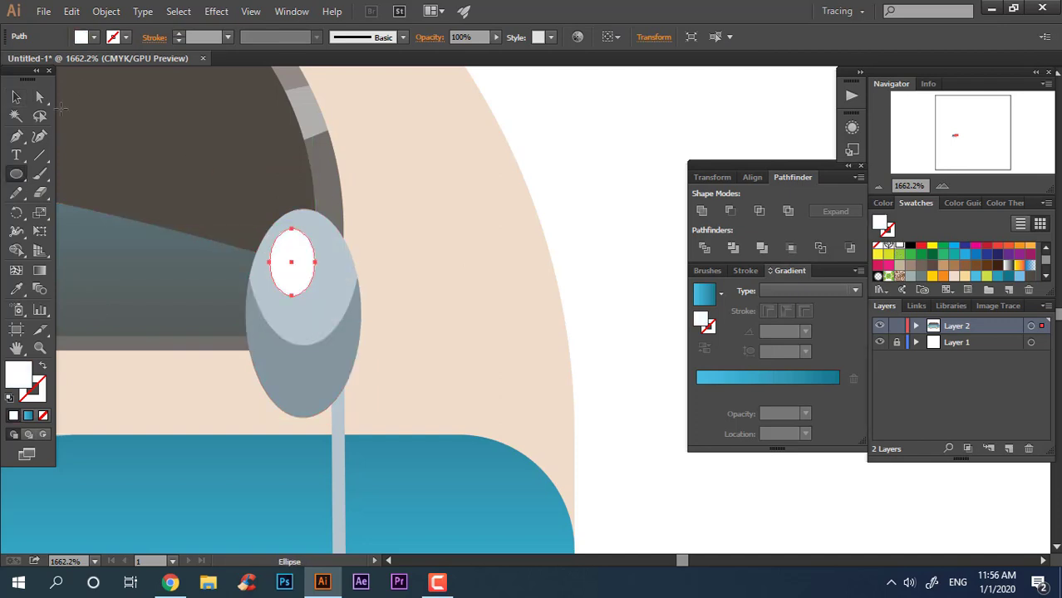
key(v)
Begin drawing the mirror's curved bracket with curved points
key(z)
scroll(351, 246, down, 5)
scroll(459, 473, up, 3)
scroll(234, 347, up, 2)
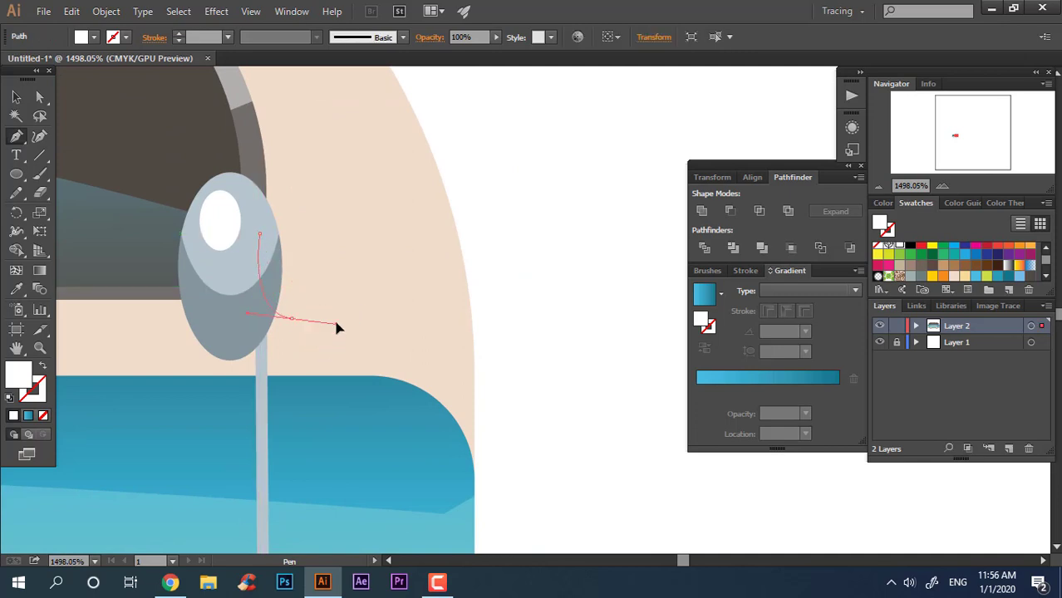
mouse_move(311, 295)
mouse_down()
mouse_move(332, 320)
mouse_move(263, 370)
mouse_up()
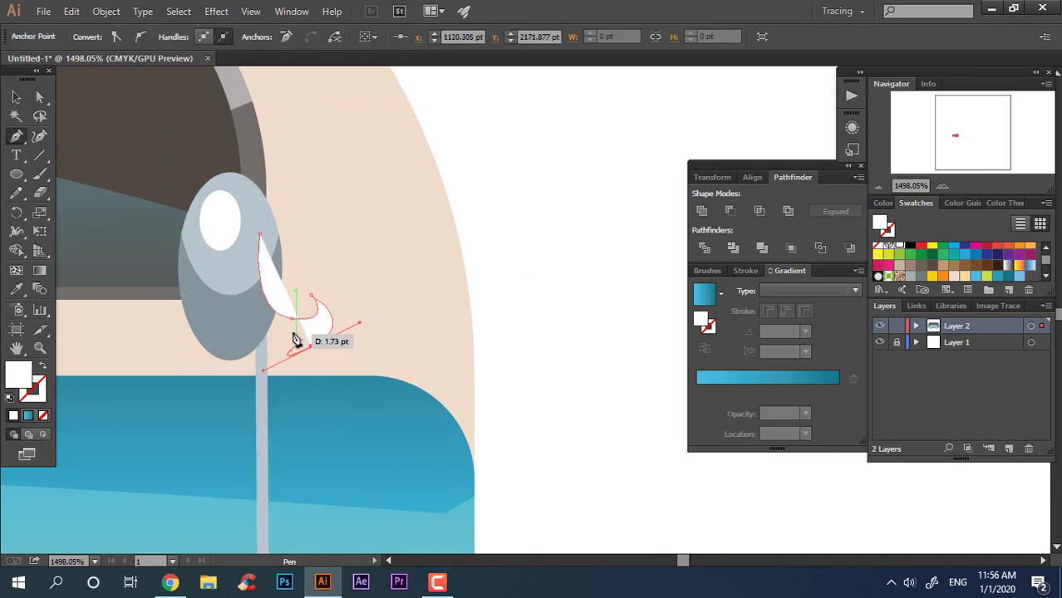
drag(259, 329, 177, 332)
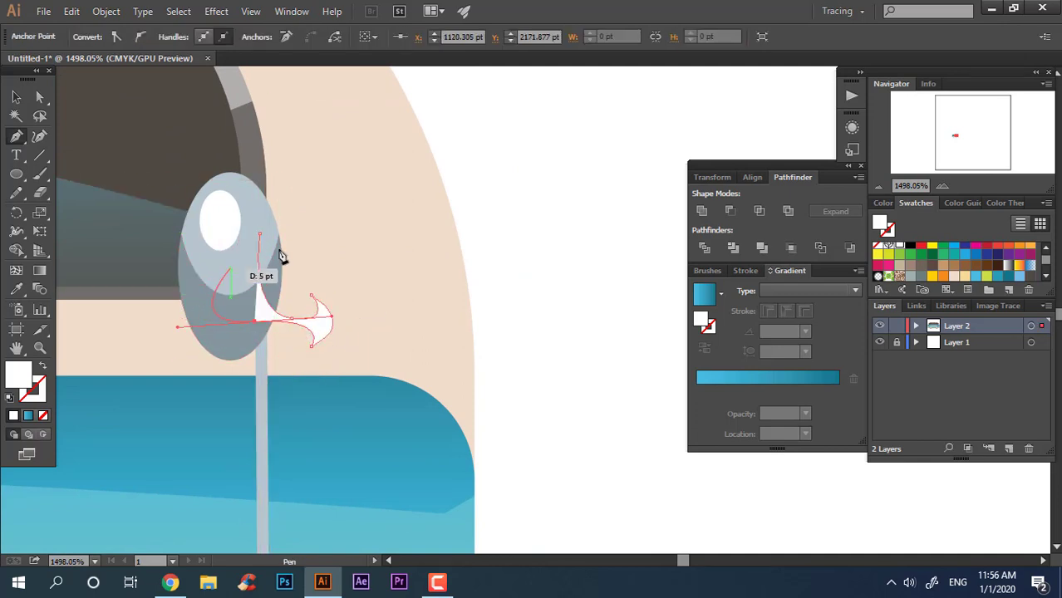
Close the mirror bracket path and fill it with the oval's light grey-blue
click(260, 235)
click(195, 258)
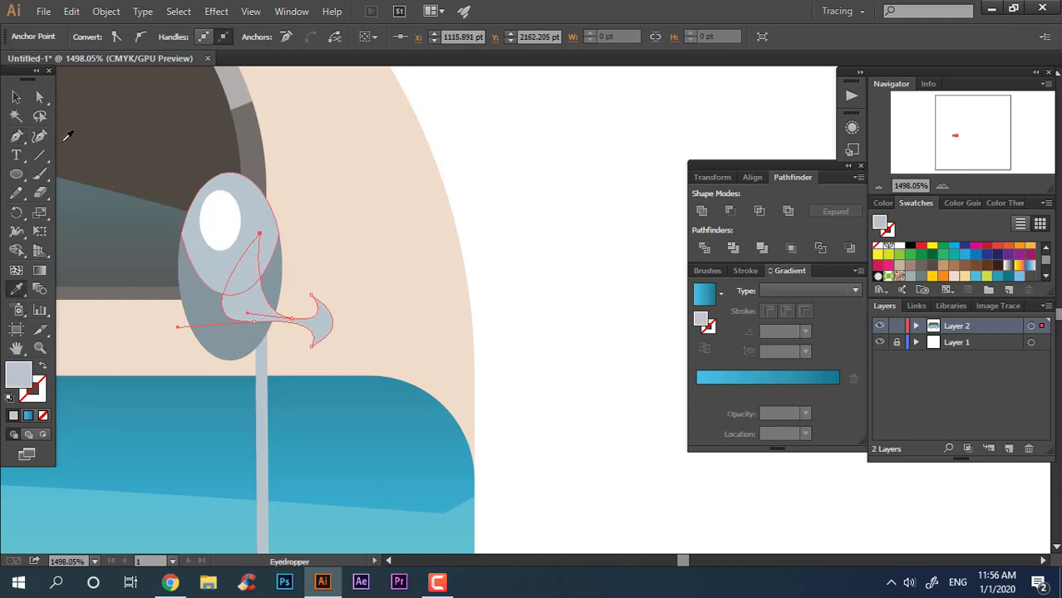
key(v)
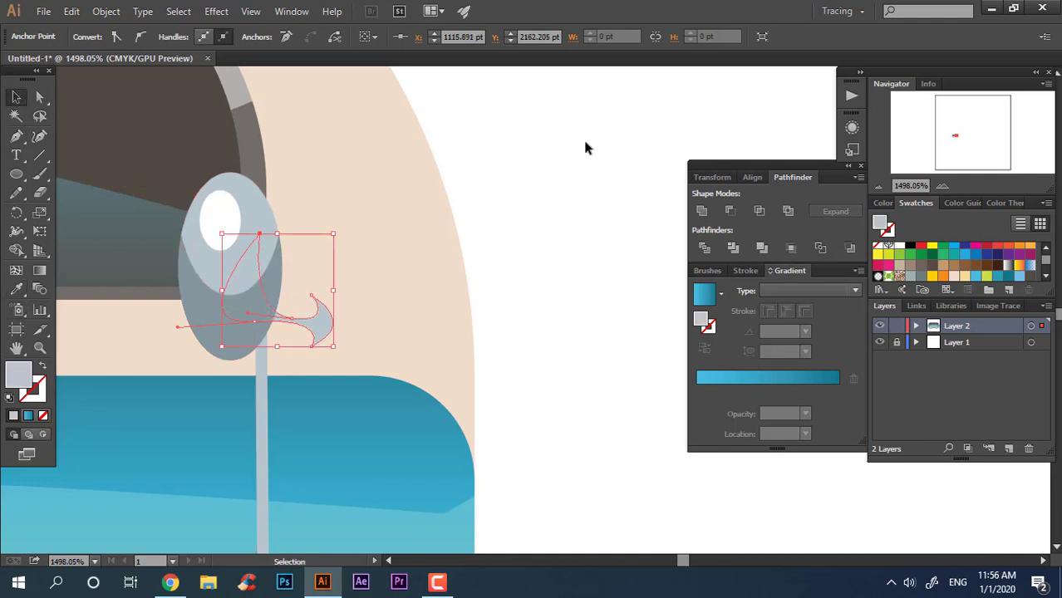
Reshape the bracket's curve with the Curvature Tool by moving one of its points
click(585, 148)
scroll(301, 351, up, 3)
click(340, 254)
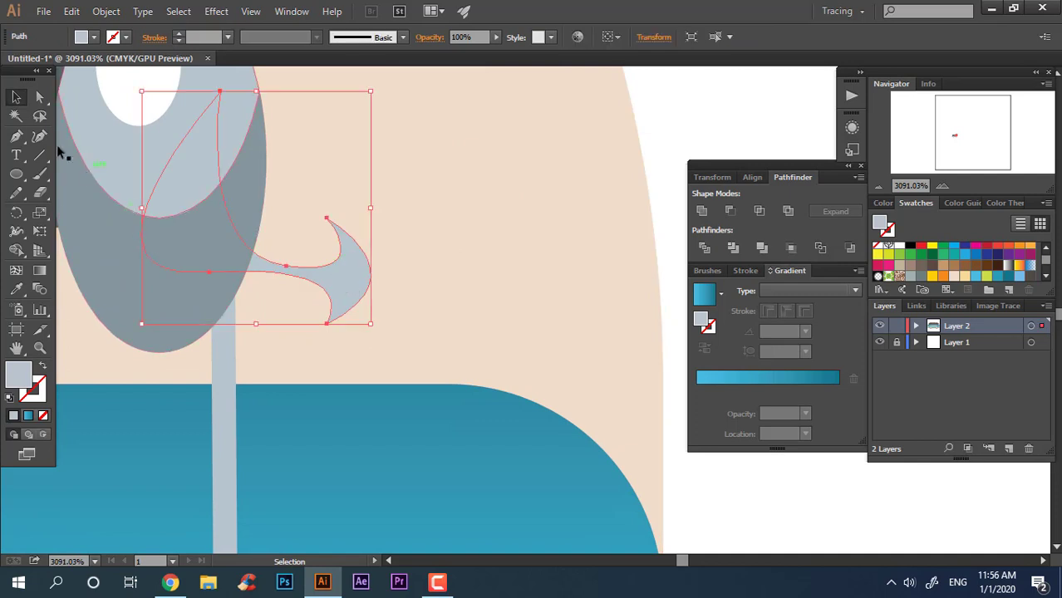
click(39, 137)
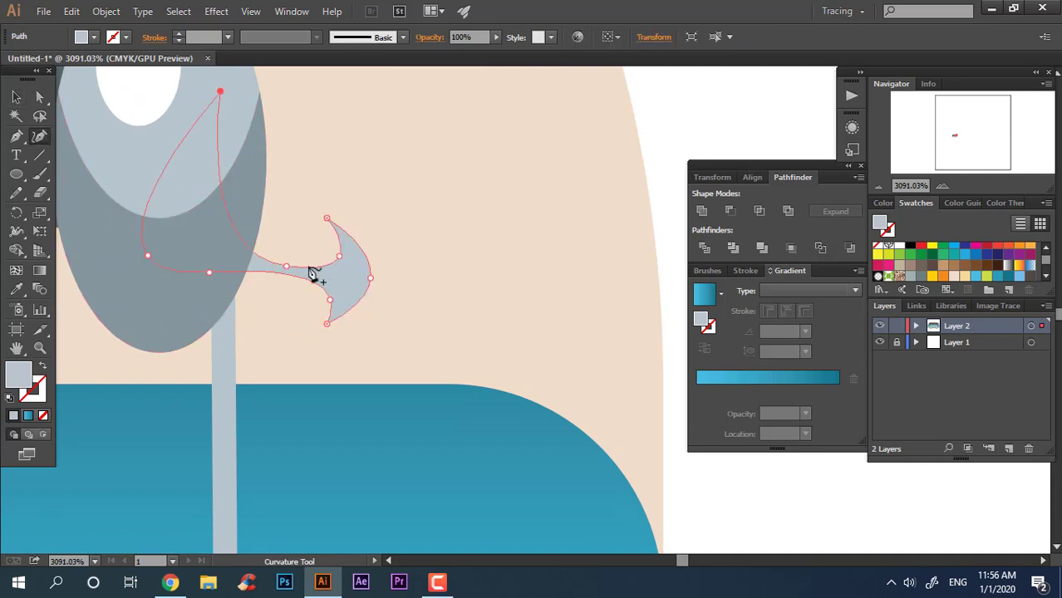
ctrl+click(330, 221)
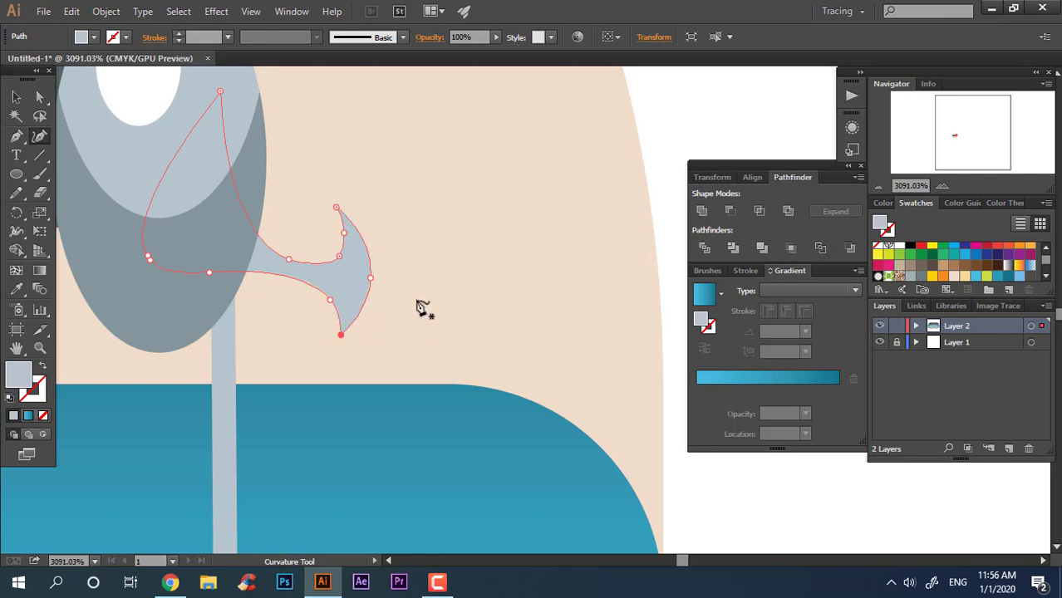
click(16, 98)
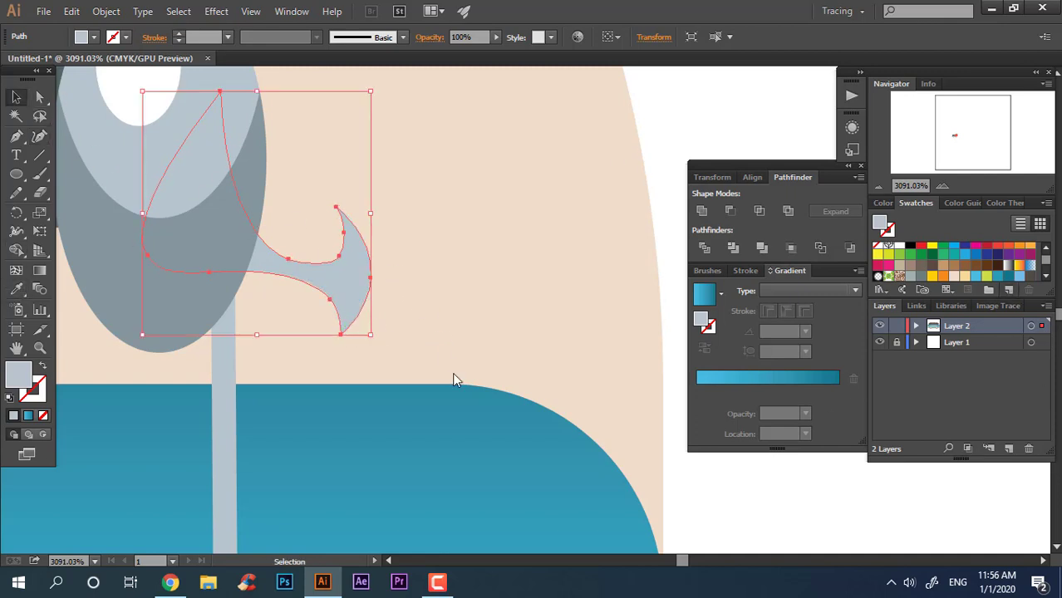
Save the darker grey oval's colour as a new swatch
click(532, 388)
click(150, 233)
click(1009, 289)
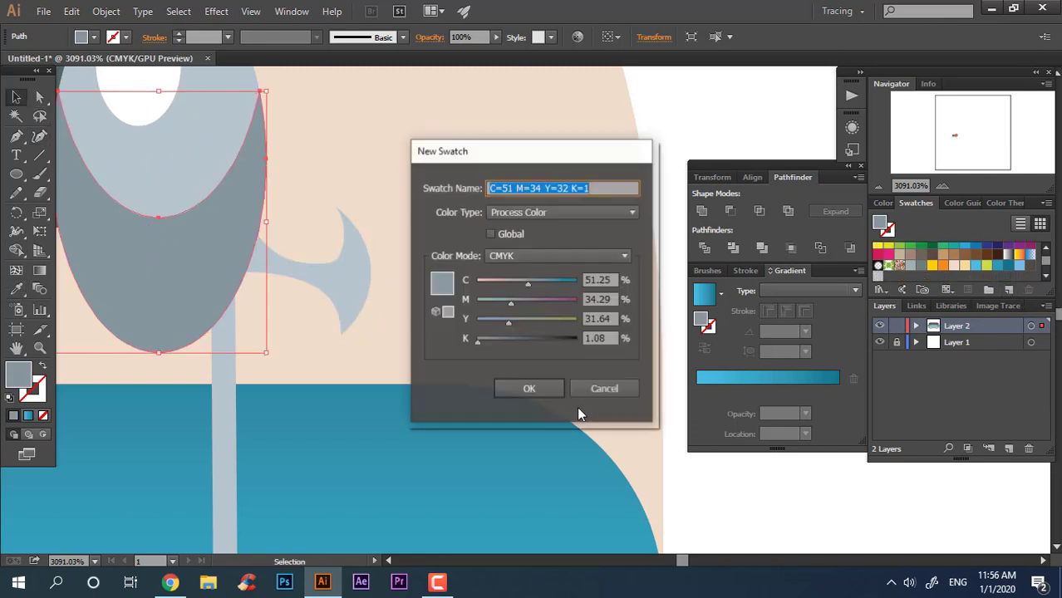
key(Escape)
key(g)
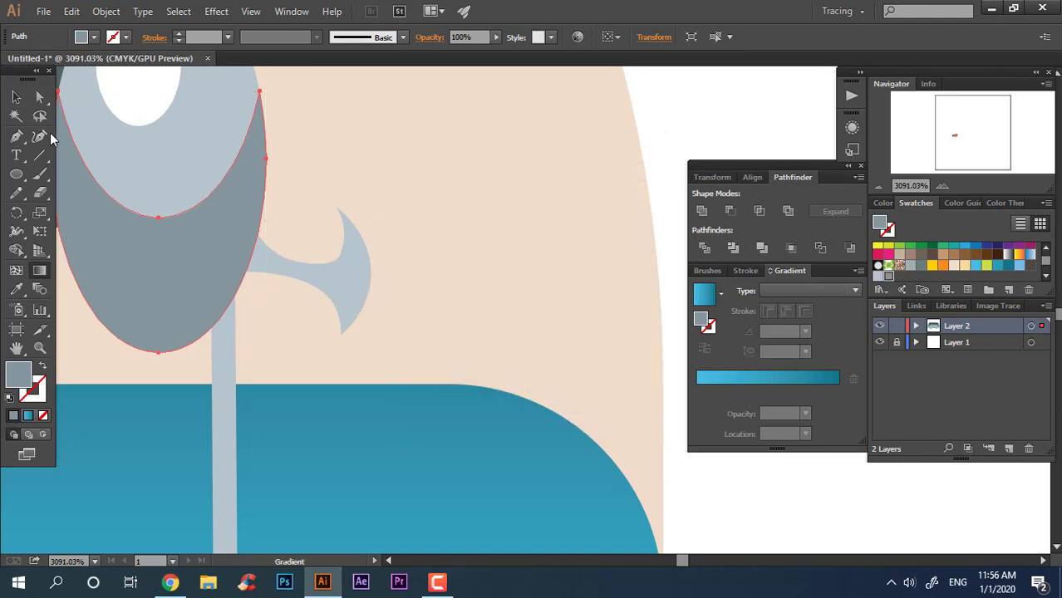
key(v)
Apply a linear gradient to the bracket with grey stops on both ends
click(328, 272)
key(g)
click(333, 283)
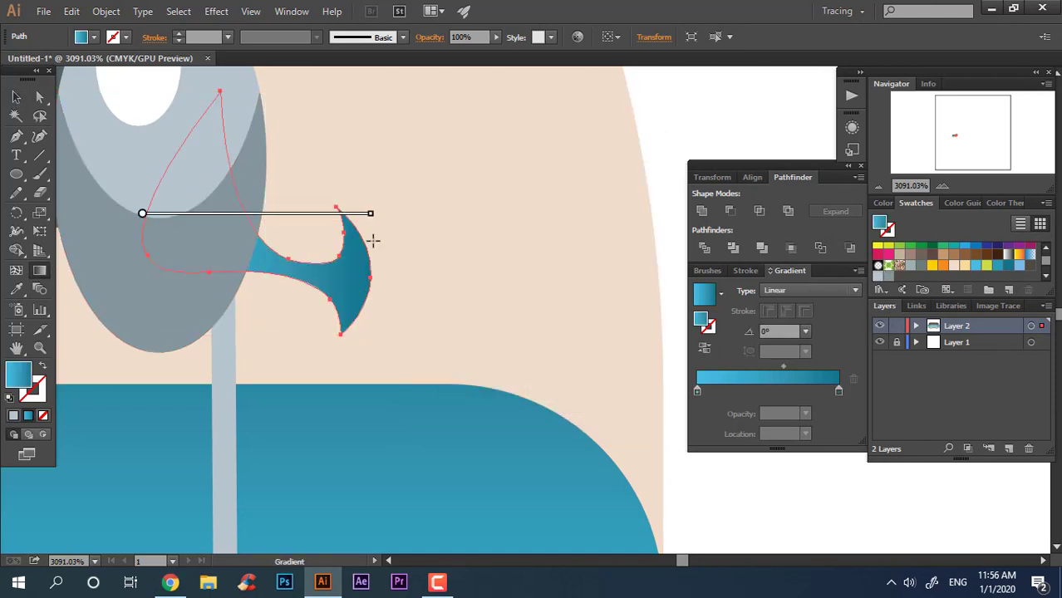
double_click(369, 221)
click(239, 302)
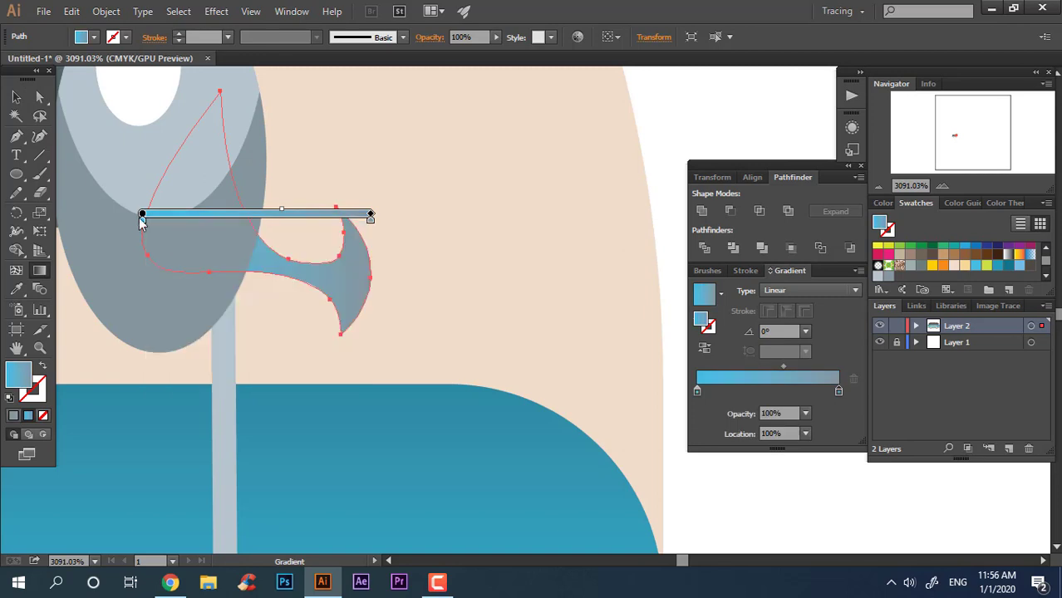
double_click(142, 215)
click(92, 289)
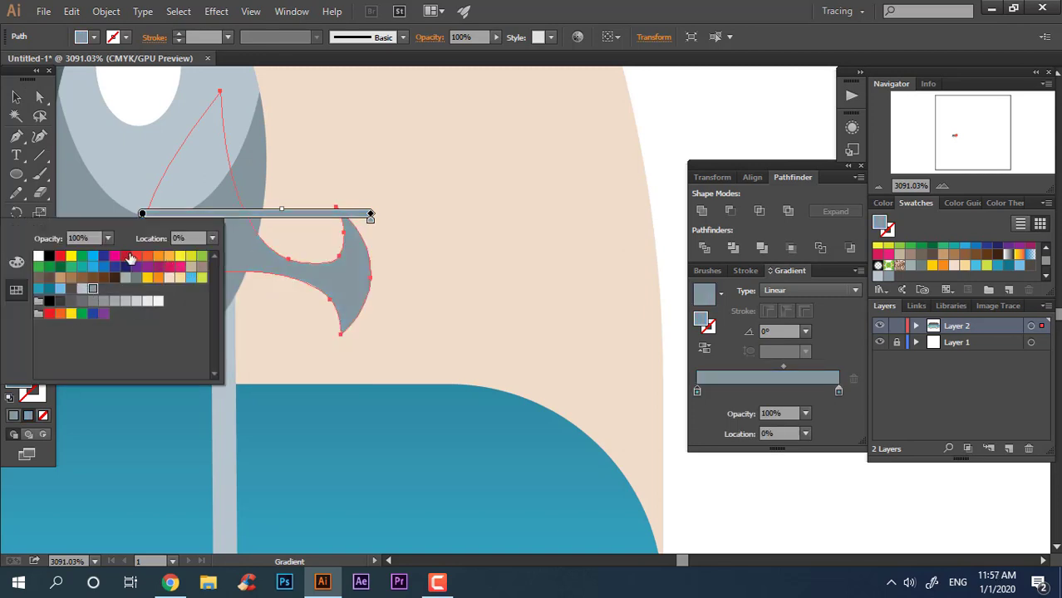
click(145, 217)
Shorten the gradient to run from mid-bracket to the tip, left stop light grey
mouse_move(143, 216)
mouse_down()
mouse_move(247, 254)
mouse_move(259, 216)
mouse_up()
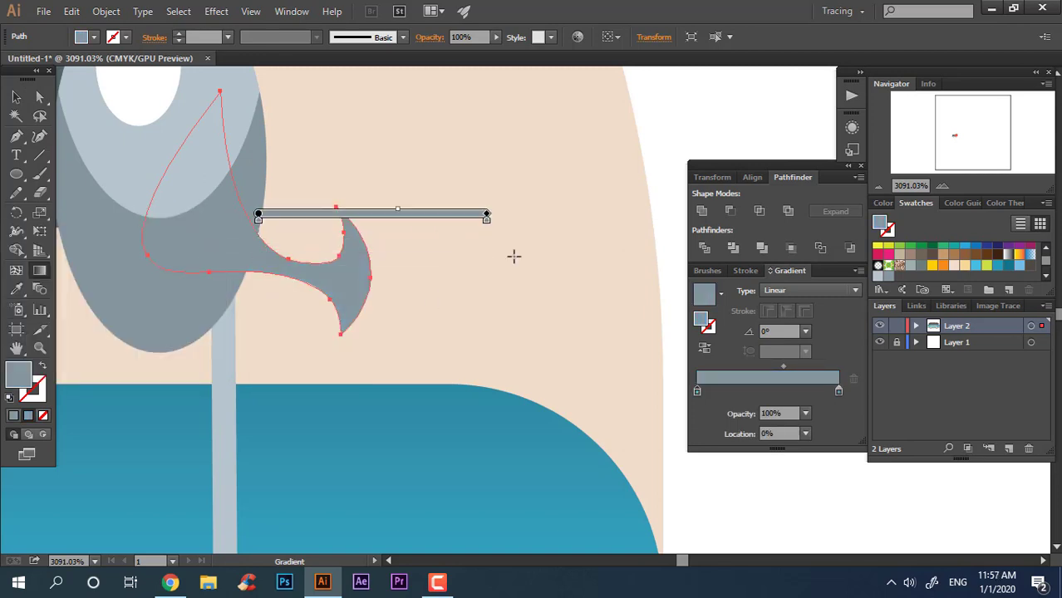
drag(488, 217, 370, 218)
mouse_move(316, 213)
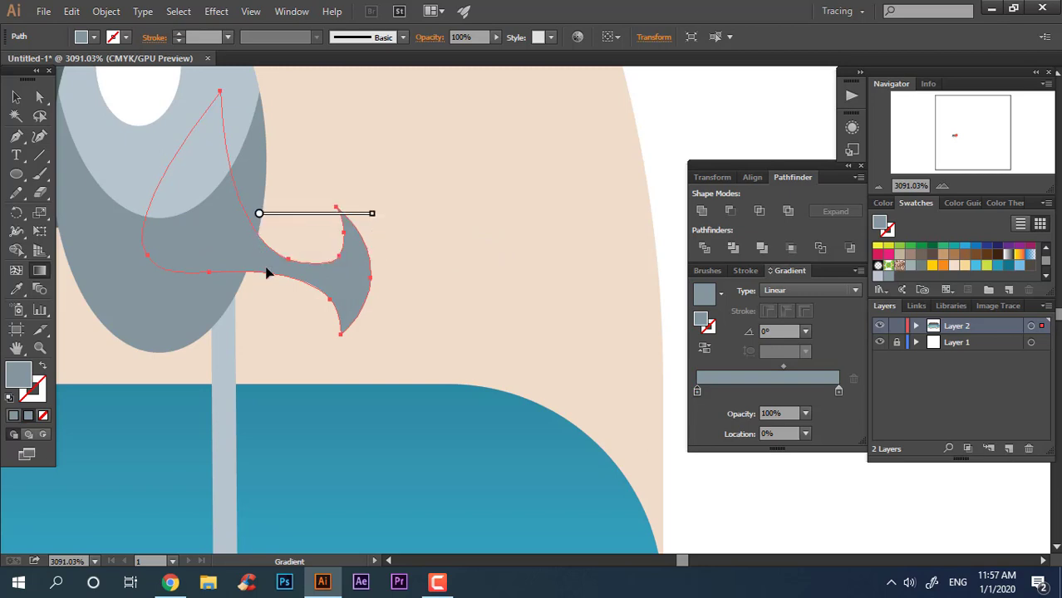
double_click(260, 223)
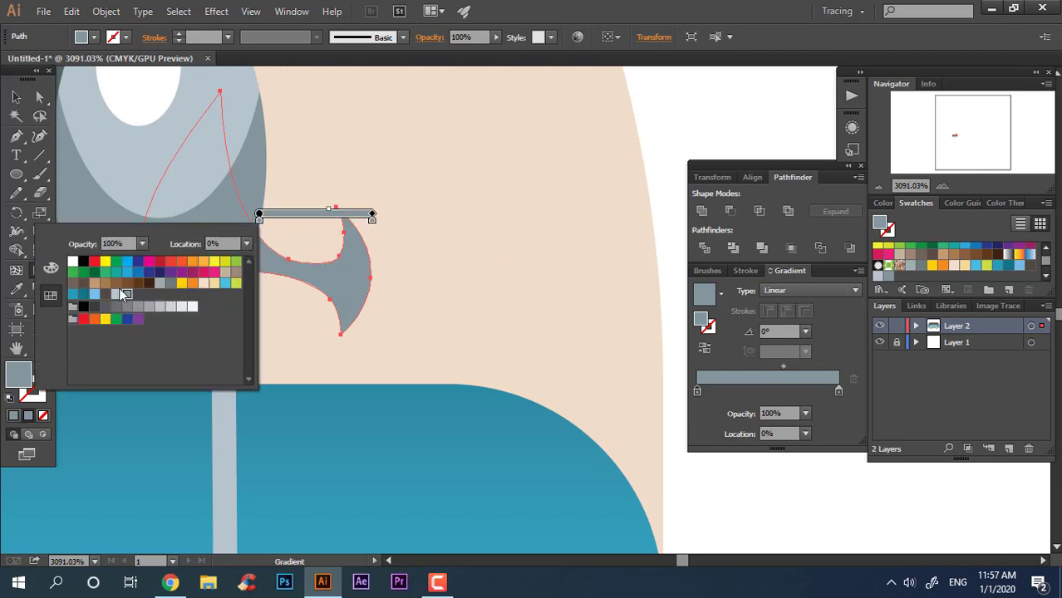
click(123, 295)
click(16, 97)
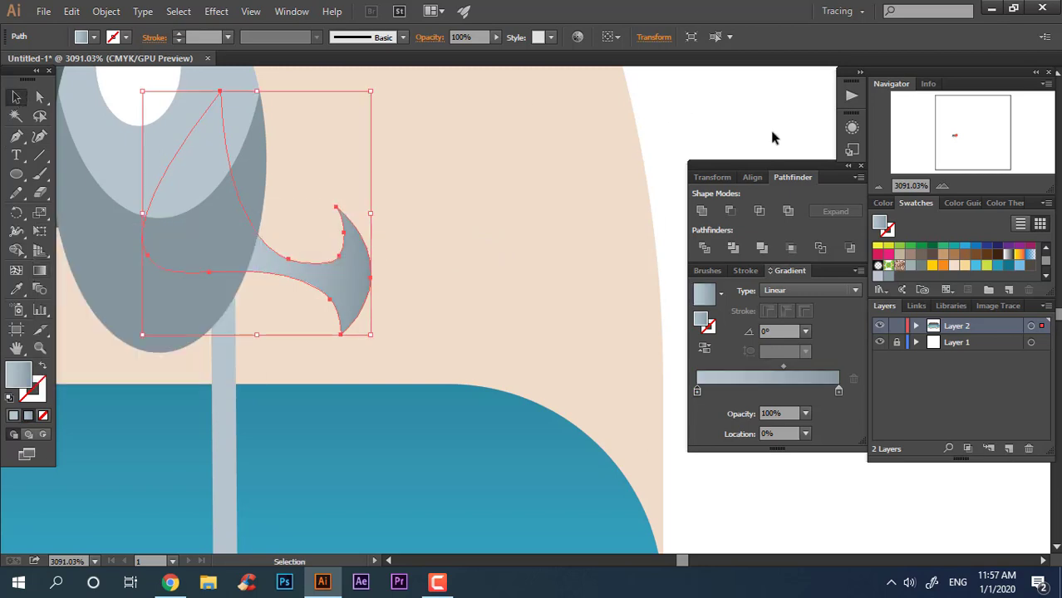
key(z)
scroll(499, 247, down, 10)
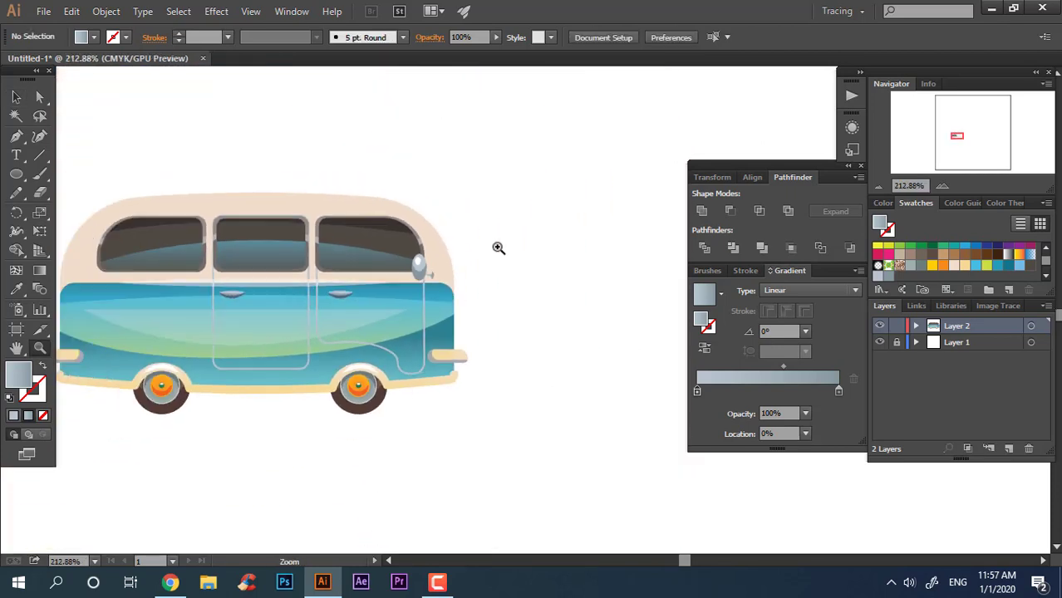
Nudge the mirror highlight up-right and draw a tall rectangle over the mirror's left half
scroll(499, 248, up, 3)
scroll(460, 280, up, 4)
drag(388, 245, 400, 241)
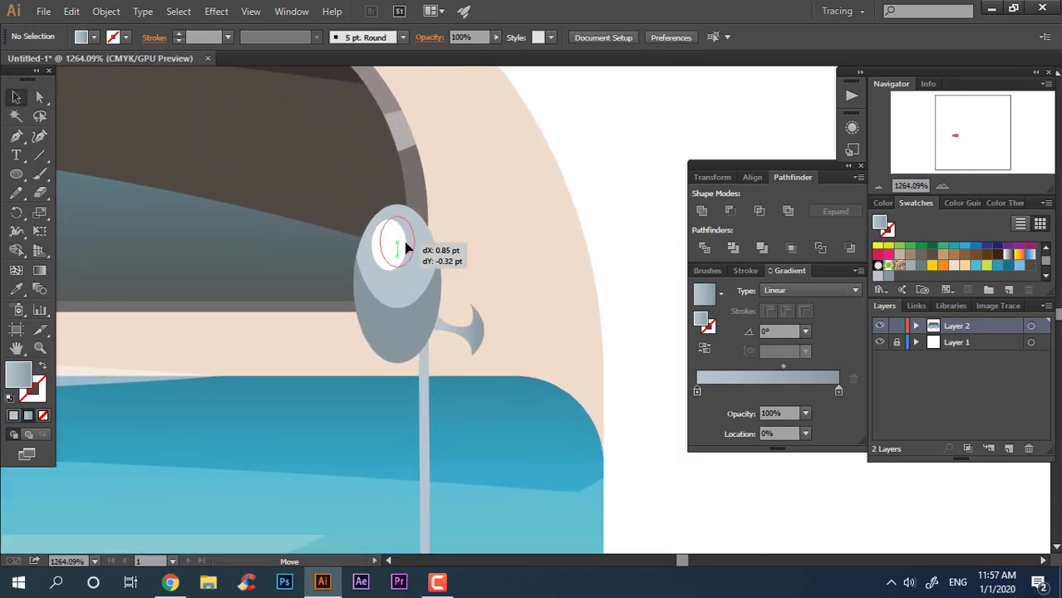
drag(16, 174, 67, 173)
mouse_move(399, 192)
mouse_down()
mouse_move(372, 421)
mouse_move(337, 432)
mouse_up()
Divide the mirror and highlight with the rectangle, ungroup, and delete the left-side pieces
key(v)
shift+click(408, 250)
shift+click(416, 313)
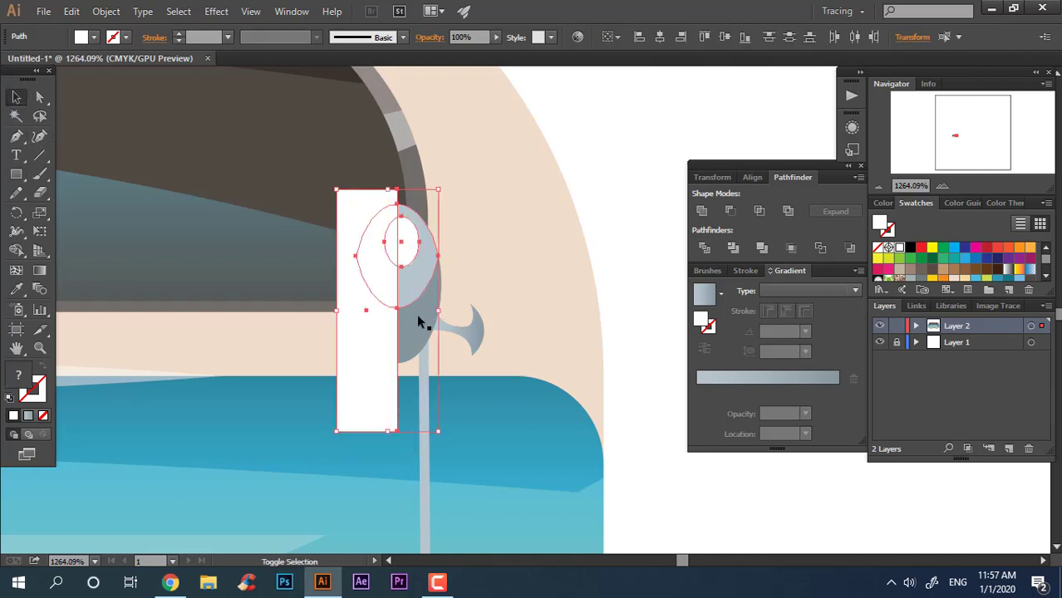
click(705, 248)
right_click(421, 266)
click(463, 354)
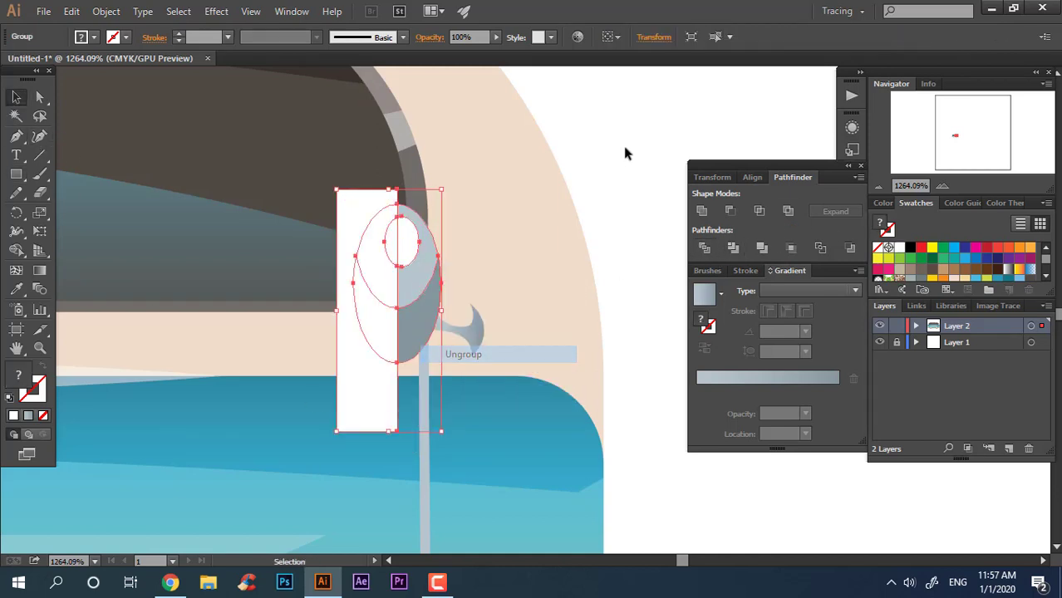
click(368, 230)
key(Delete)
click(355, 256)
key(Delete)
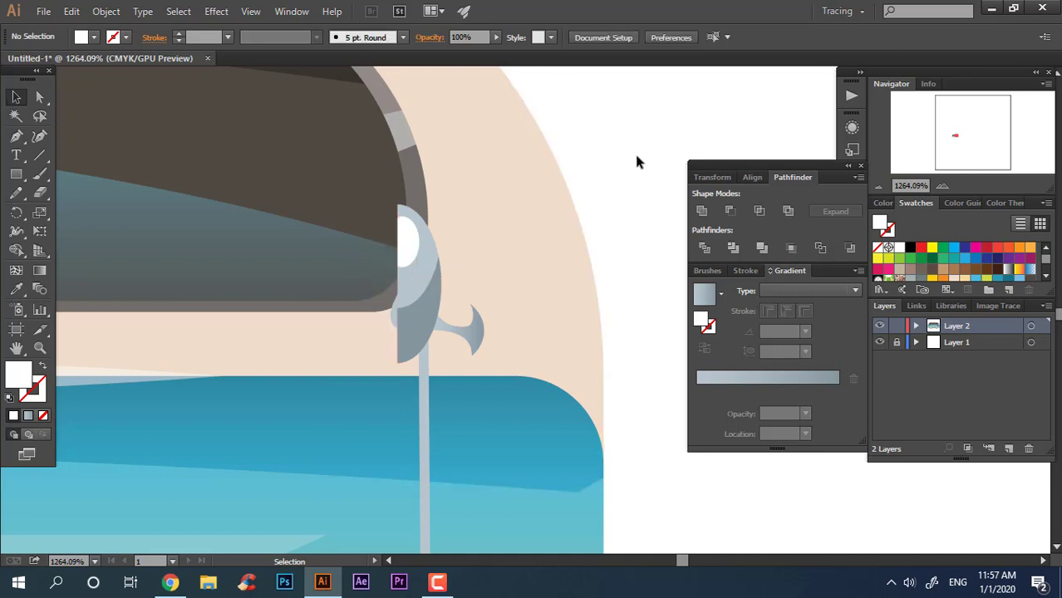
Zoom in and reshape the grey bracket path with the Curvature tool
click(392, 315)
key(z)
click(393, 315)
key(shift+grave)
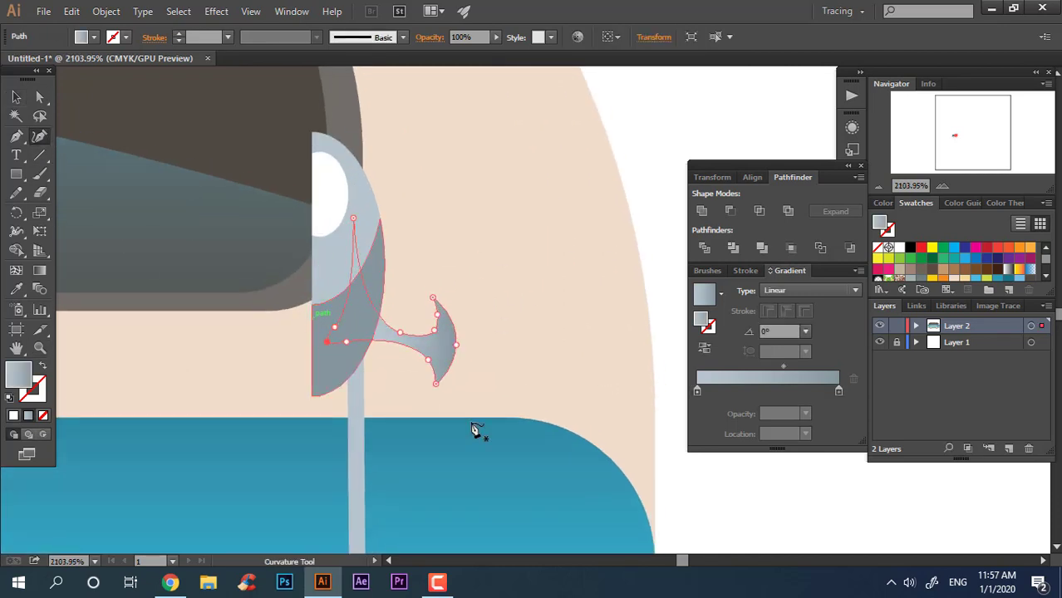
key(v)
click(628, 114)
scroll(470, 173, down, 3)
scroll(386, 244, down, 2)
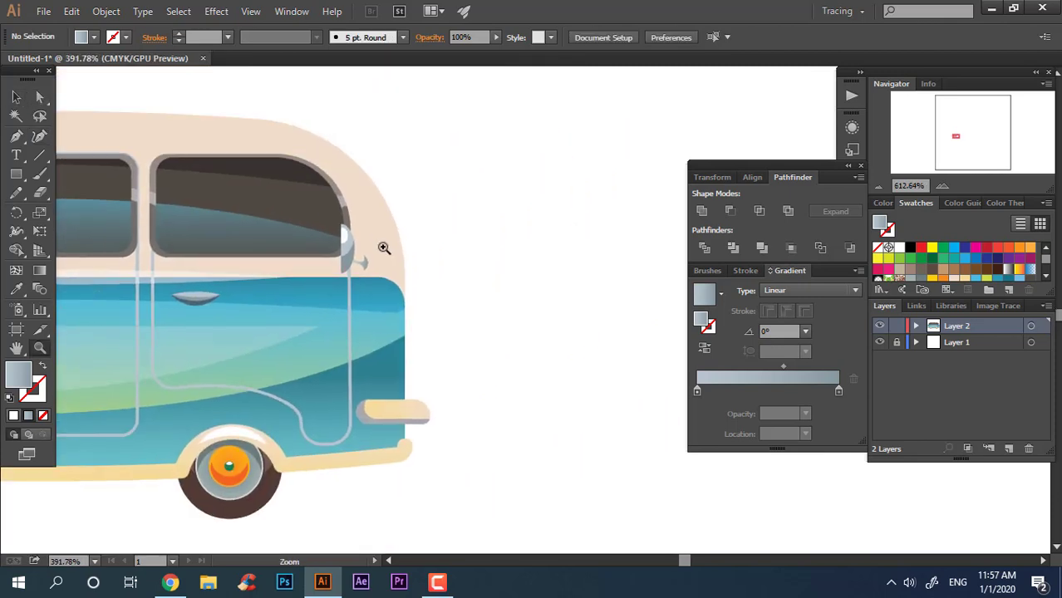
key(z)
click(387, 244)
Join the bracket fin with the lower and upper mirror paths into one shape
click(16, 96)
click(256, 253)
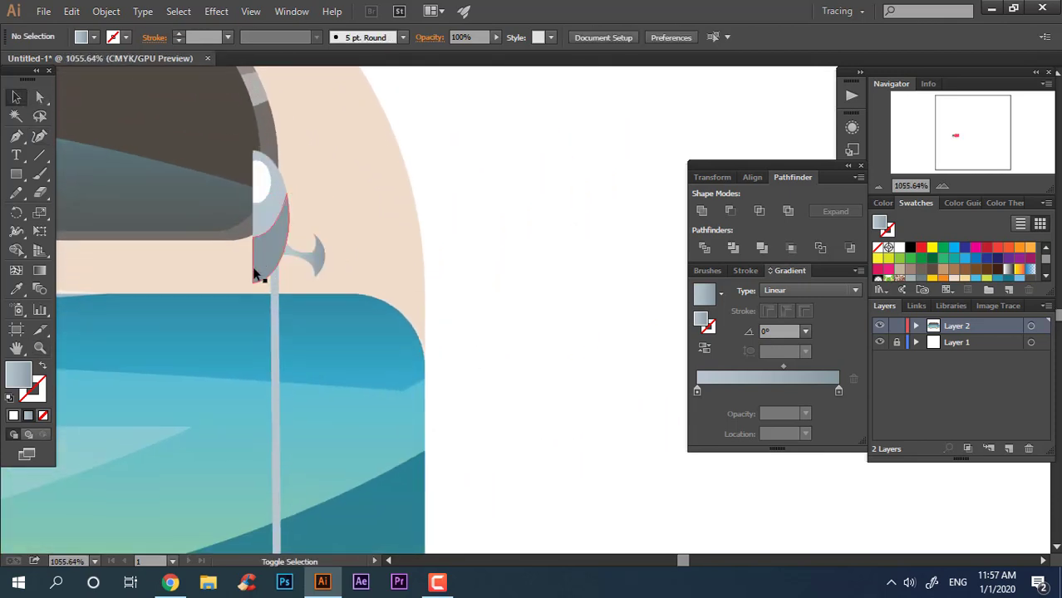
shift+click(324, 267)
shift+click(325, 268)
shift+click(265, 220)
right_click(279, 222)
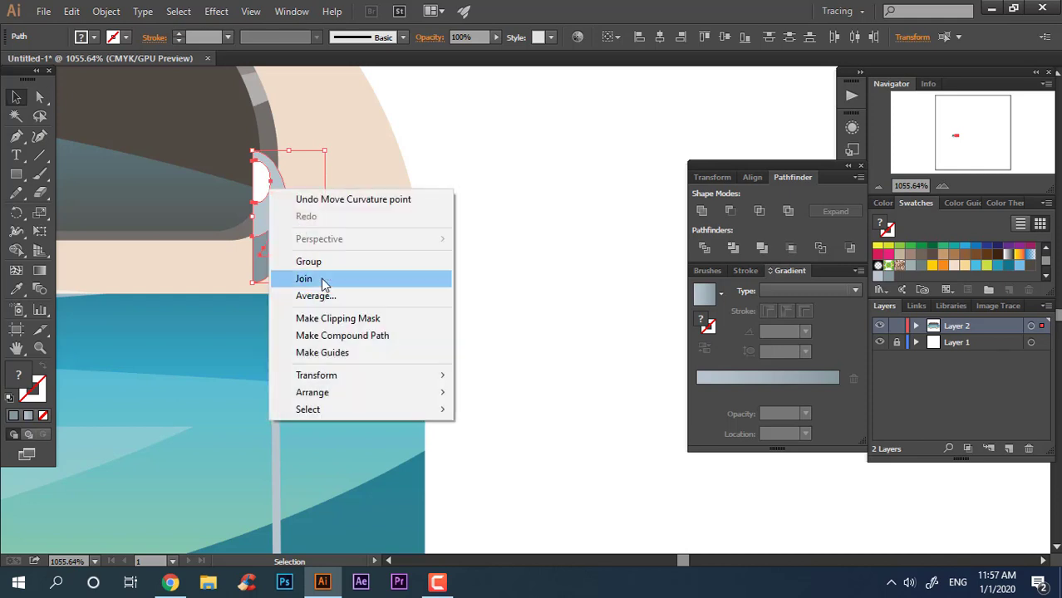
click(322, 280)
click(434, 266)
scroll(396, 293, down, 5)
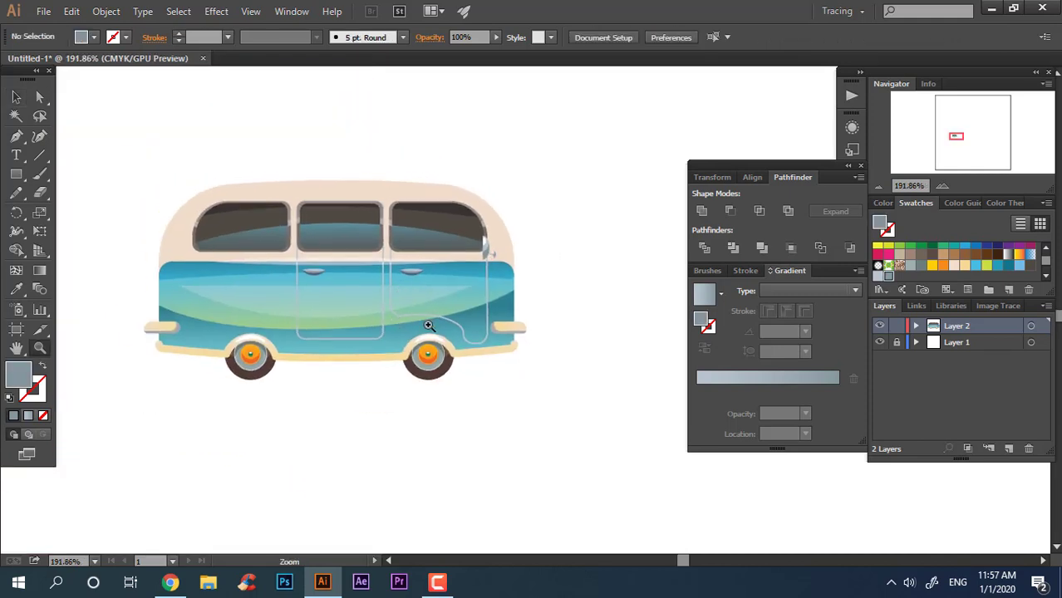
drag(428, 325, 320, 266)
scroll(320, 266, up, 3)
scroll(379, 289, up, 3)
Draw a tall grey rectangle at the bus front edge with rounded live corners
scroll(412, 313, up, 3)
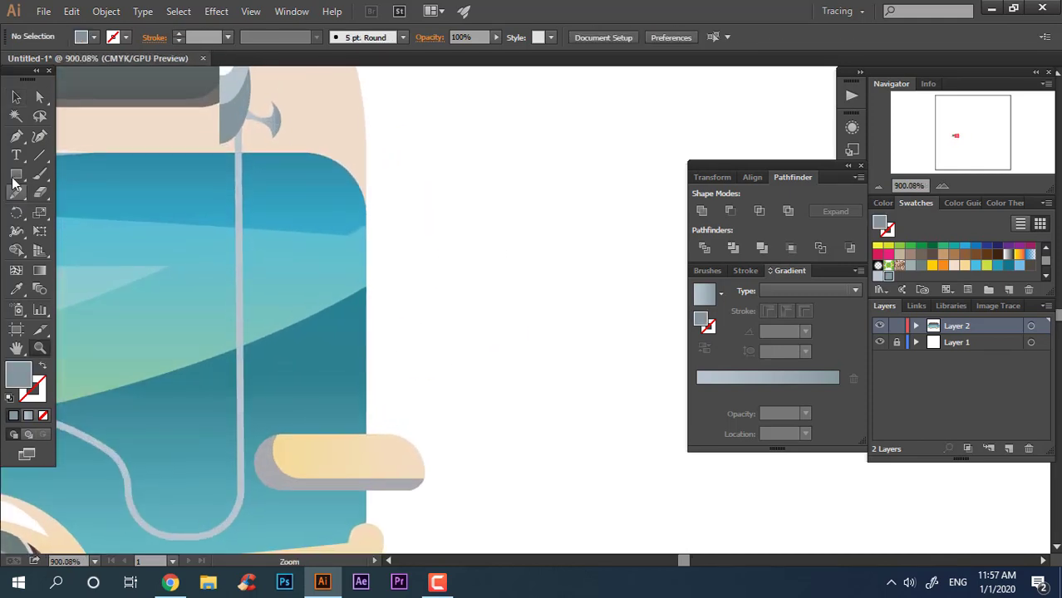
drag(12, 177, 83, 174)
drag(337, 162, 381, 301)
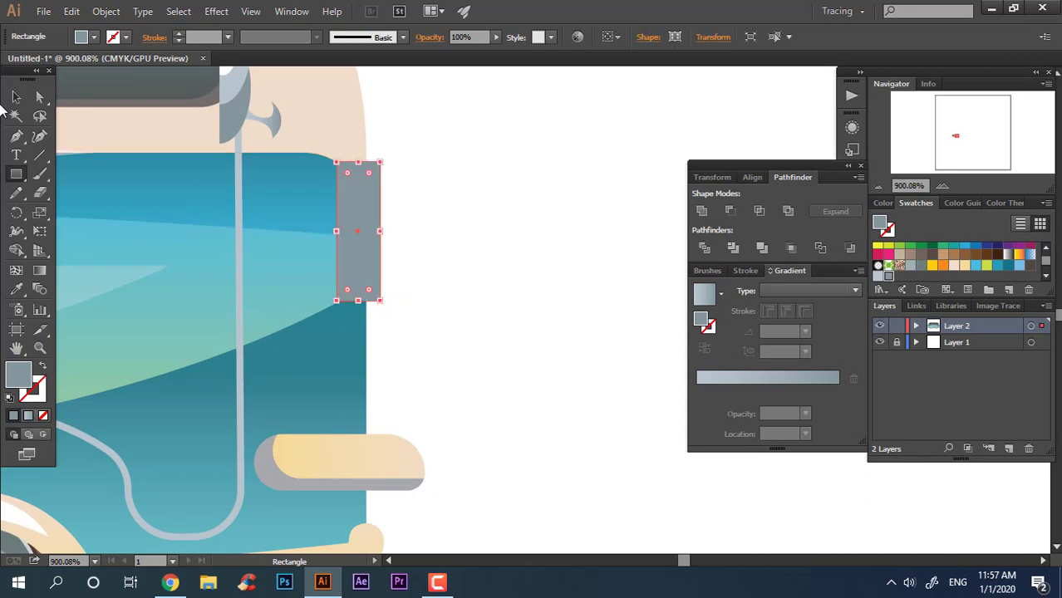
click(39, 97)
drag(368, 172, 273, 233)
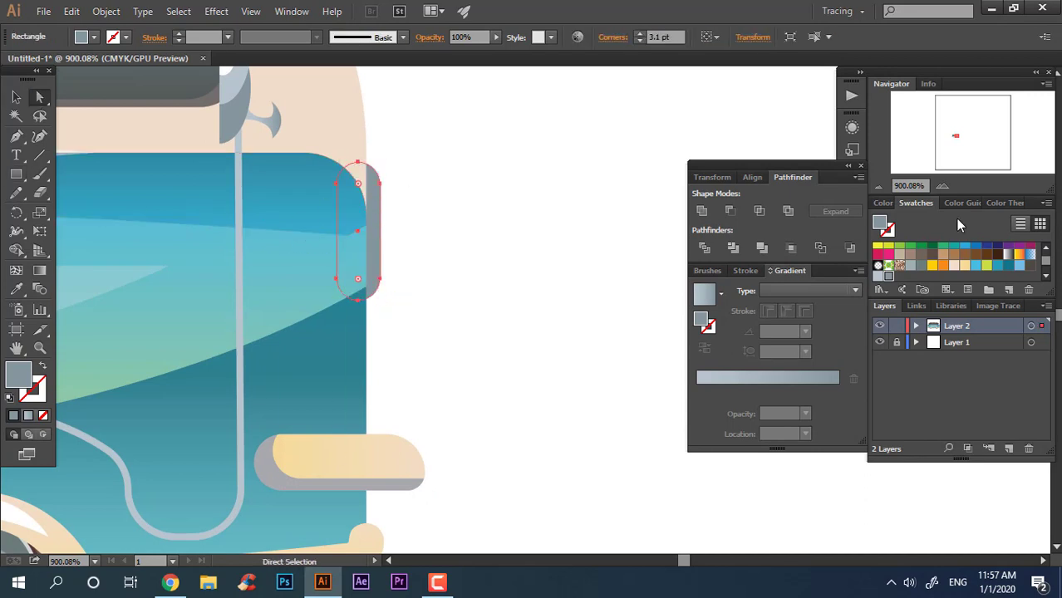
scroll(420, 216, up, 1)
key(v)
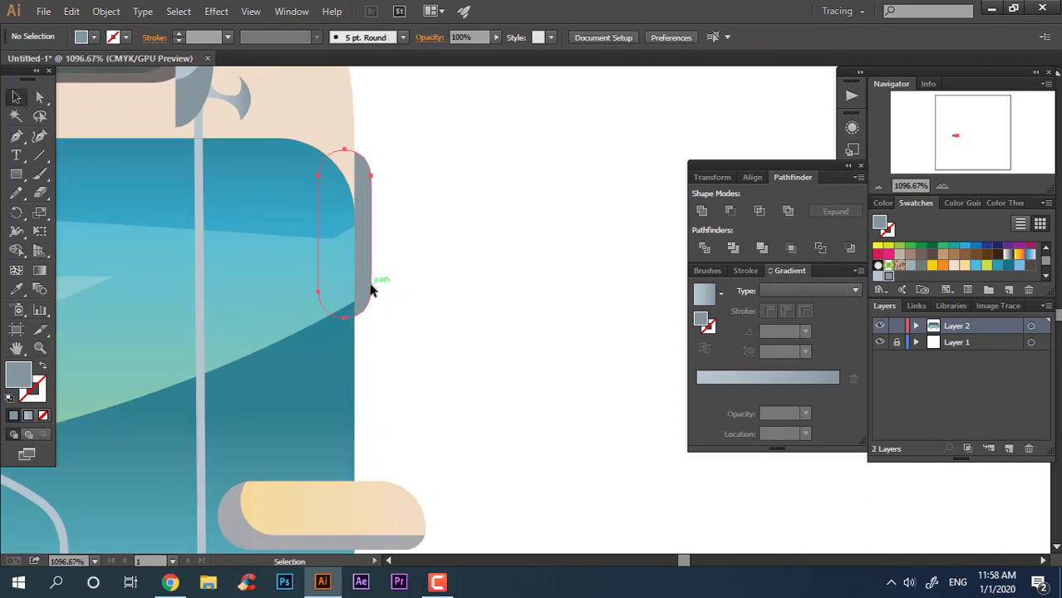
drag(372, 291, 372, 202)
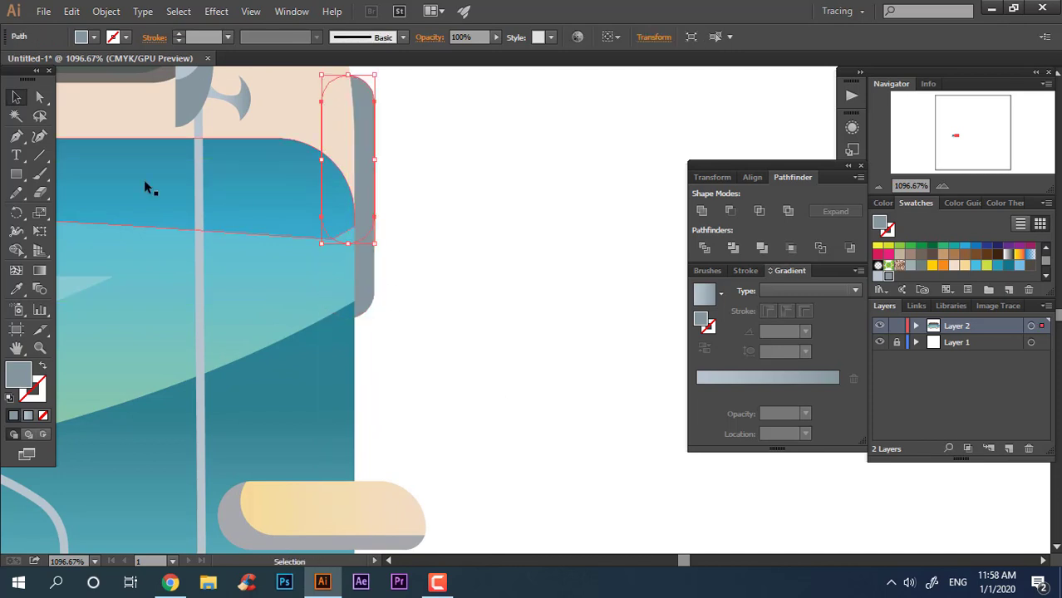
Give the upper strip copy a lighter grey fill and merge both strips into one
click(23, 288)
click(178, 108)
key(v)
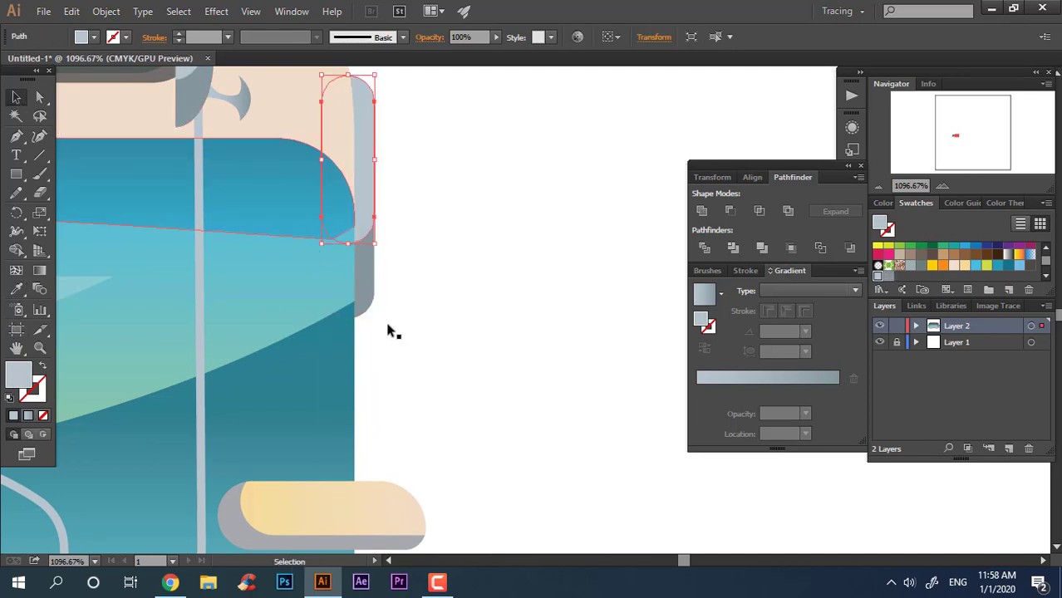
shift+click(365, 299)
right_click(363, 171)
click(389, 258)
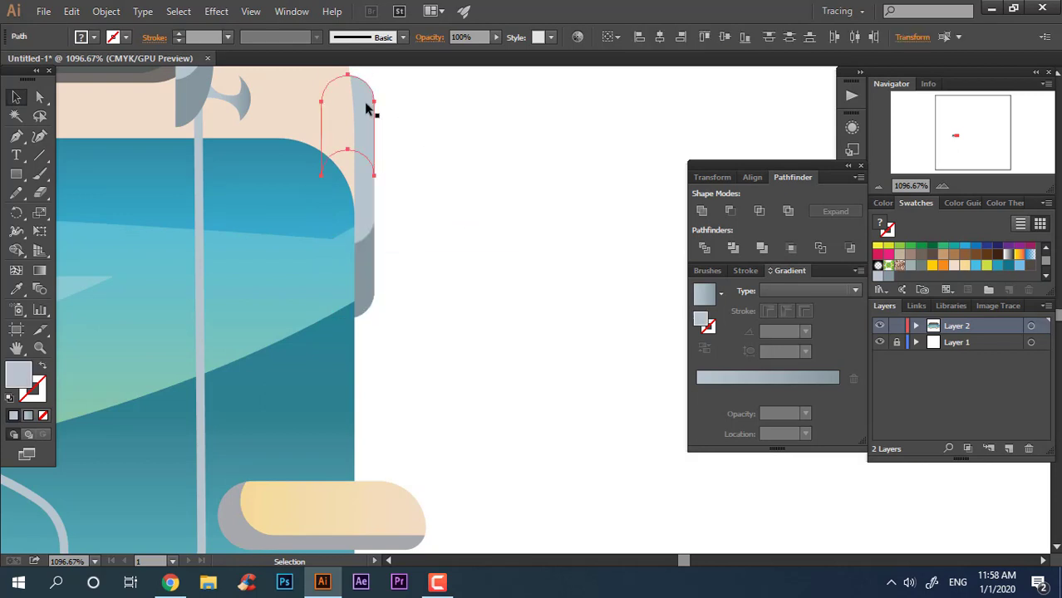
click(585, 263)
key(z)
mouse_move(511, 256)
mouse_down()
mouse_move(233, 271)
mouse_move(295, 271)
mouse_move(574, 324)
mouse_move(490, 225)
mouse_up()
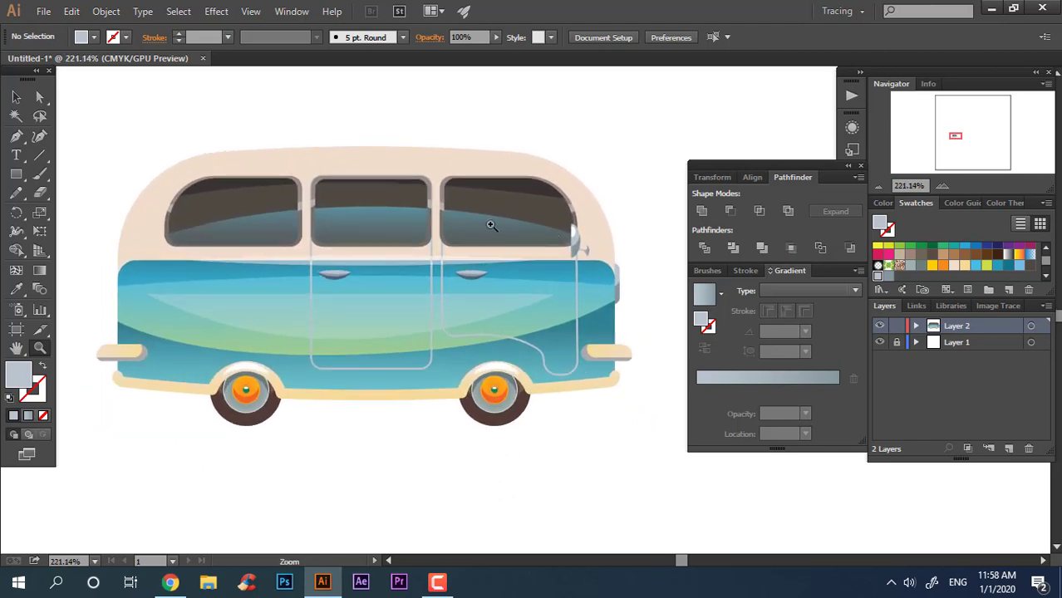
Select and deselect the rear window shapes, then zoom out slightly on the bus
click(17, 97)
click(477, 223)
shift+click(491, 188)
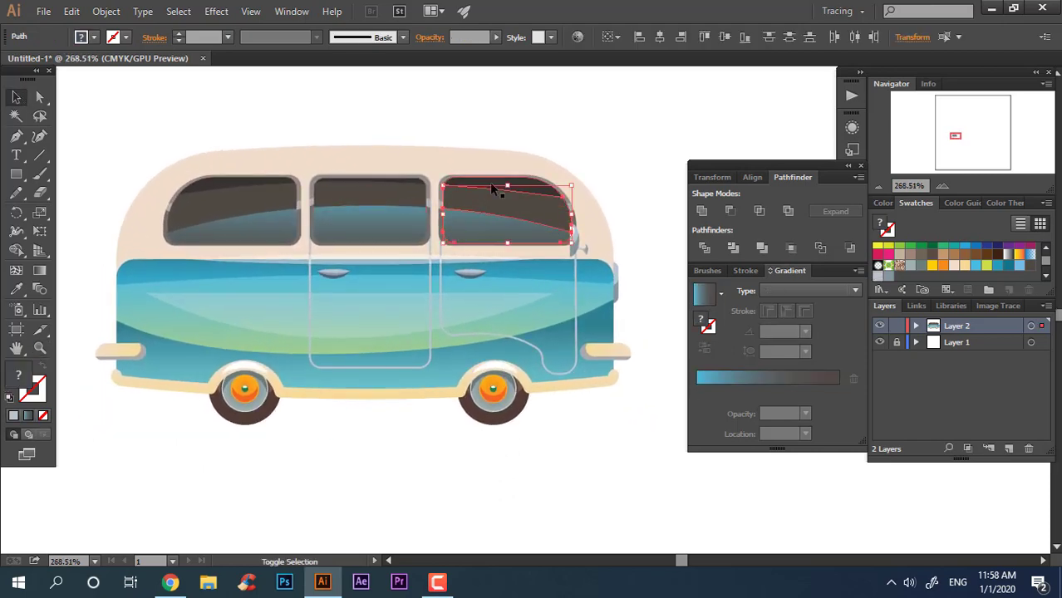
shift+click(438, 210)
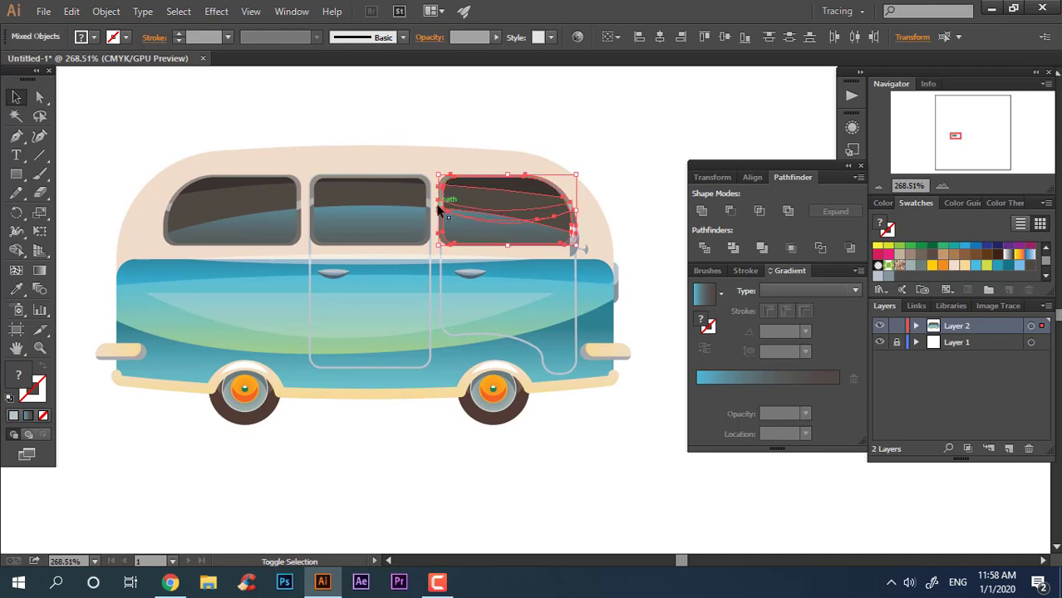
click(592, 113)
key(z)
drag(605, 234, 583, 311)
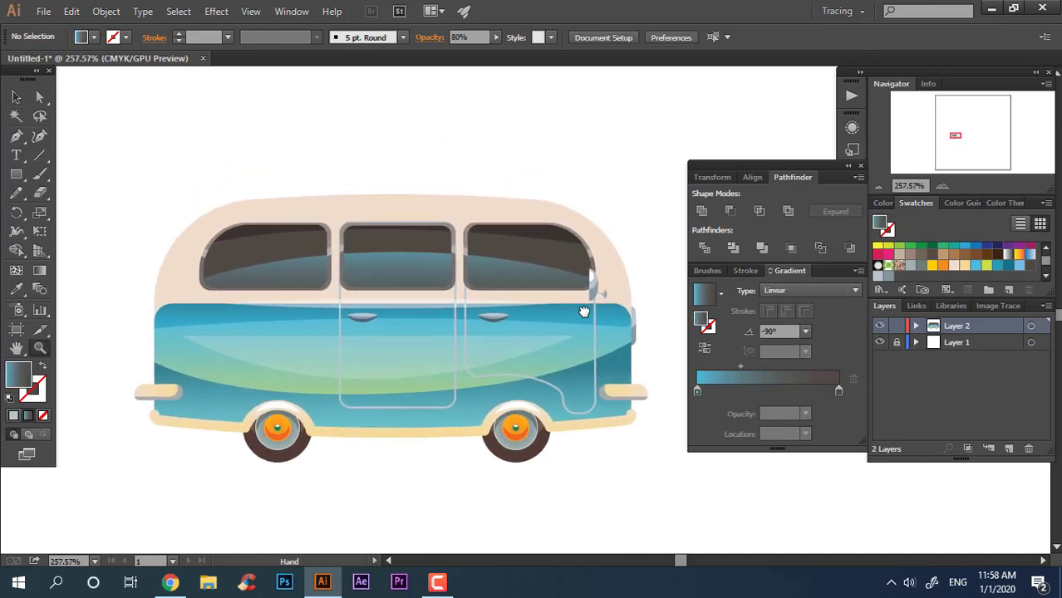
Unlock Layer 1, select the white background rectangle, and try tan and brown fills
click(896, 344)
click(216, 131)
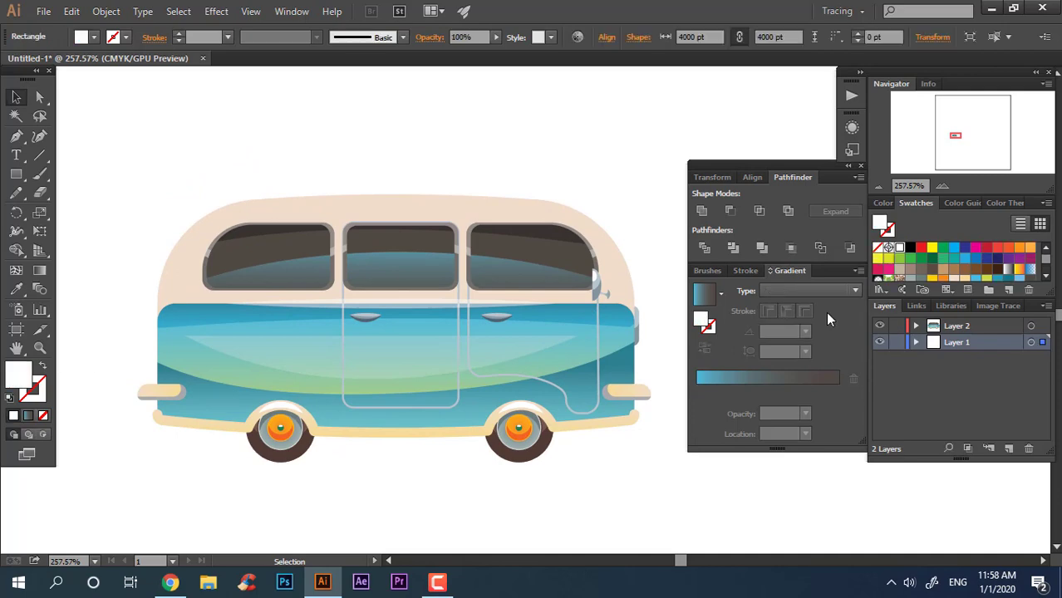
click(940, 274)
click(932, 270)
key(z)
mouse_move(461, 337)
mouse_down()
mouse_move(473, 337)
mouse_move(457, 318)
mouse_up()
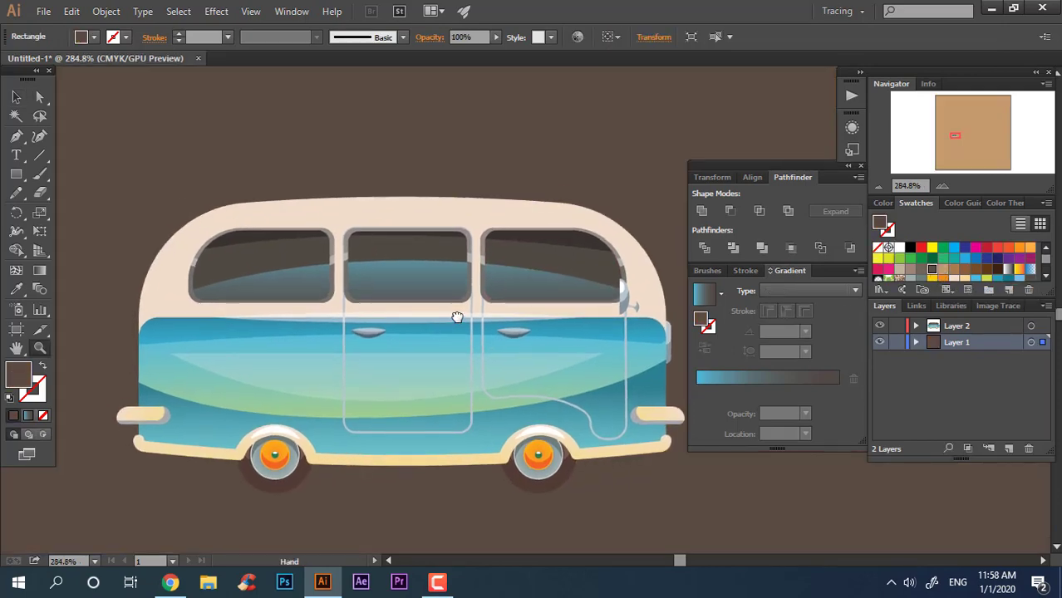
Try dark blue, teal, green and magenta backgrounds before settling on red
click(988, 258)
click(953, 259)
click(944, 257)
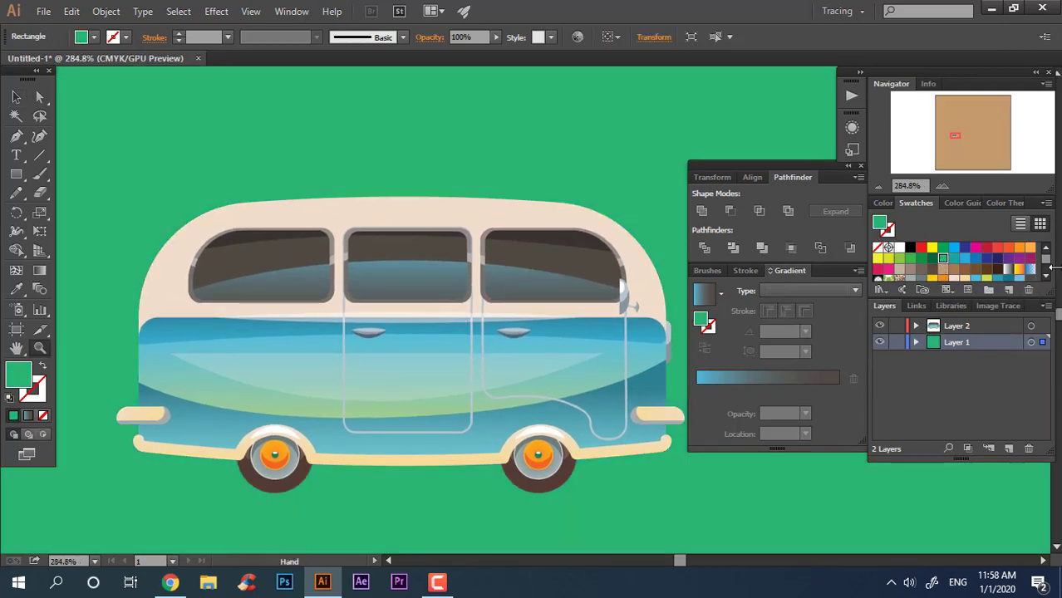
click(1022, 260)
click(921, 248)
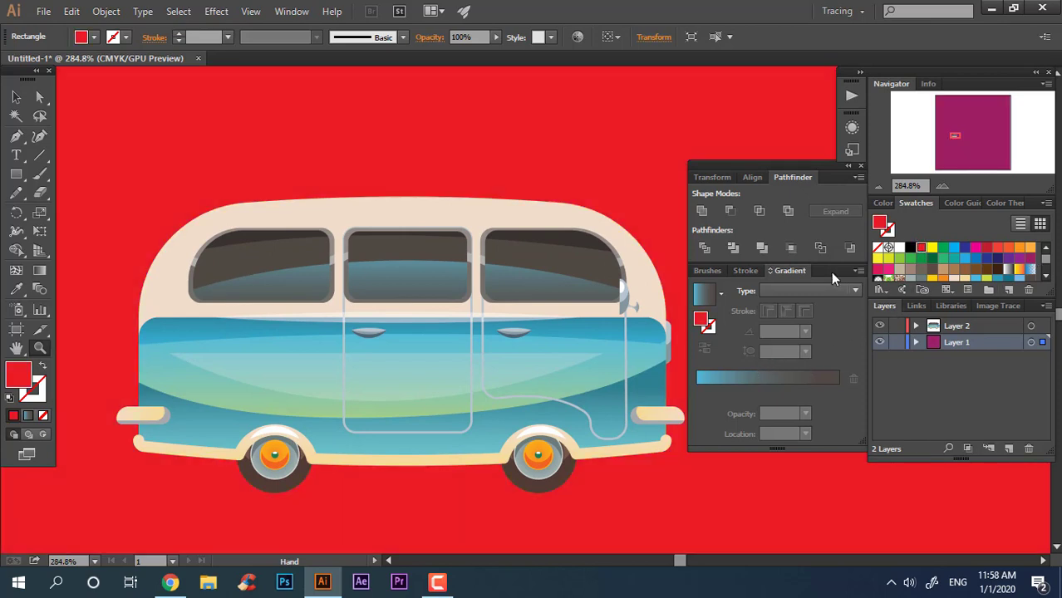
drag(604, 456, 612, 408)
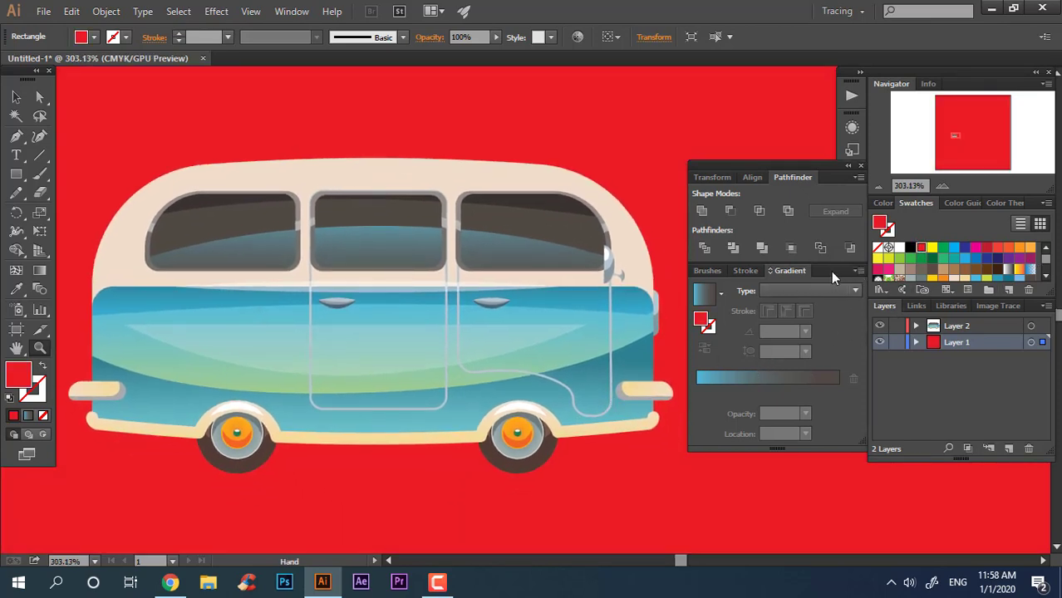
drag(832, 274, 854, 275)
drag(644, 383, 740, 534)
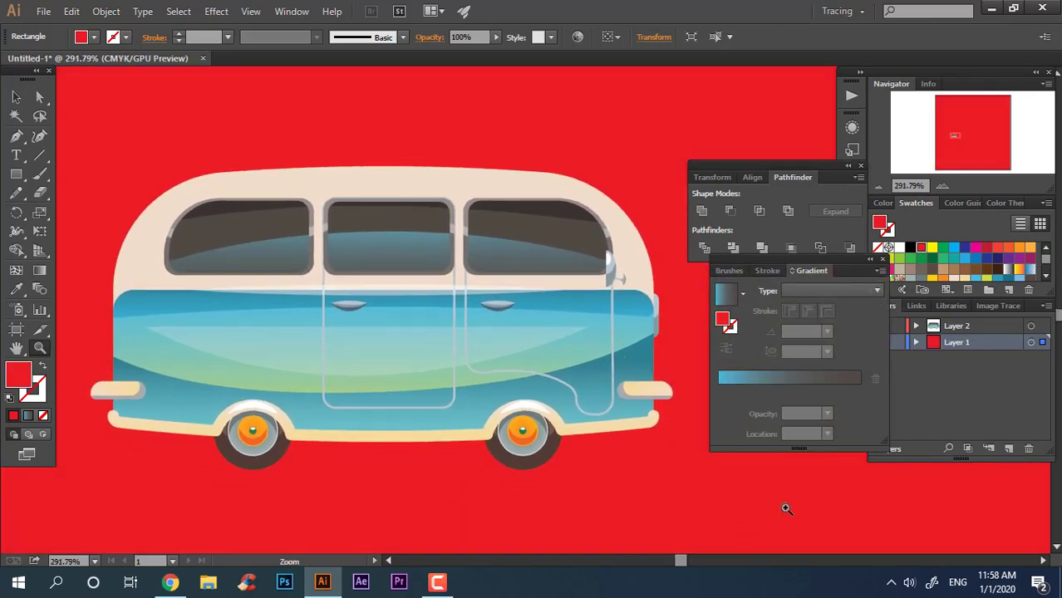